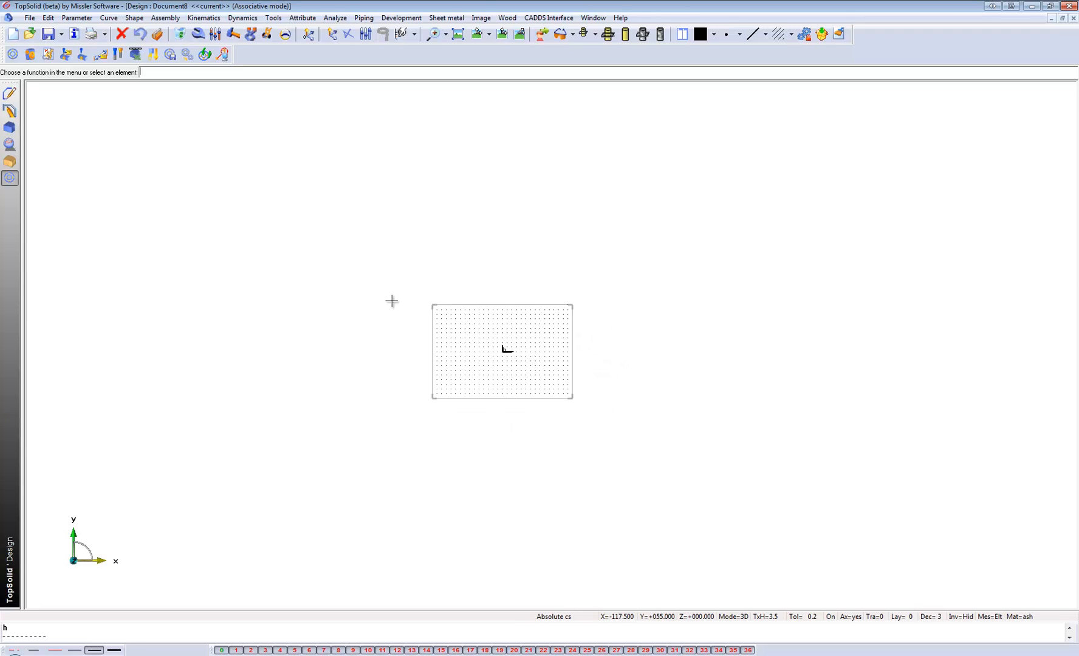
Draw a rectangular contour about 410 by 417.5 mm around the origin and dimension it automatically.
left_click(9, 93)
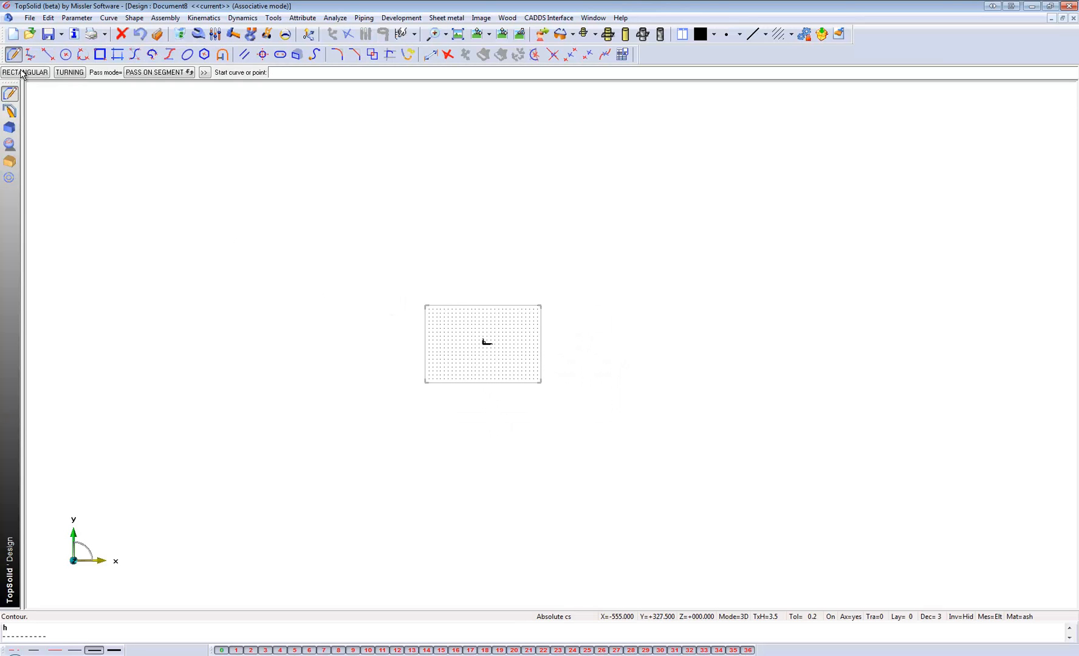
left_click(24, 72)
left_click(386, 250)
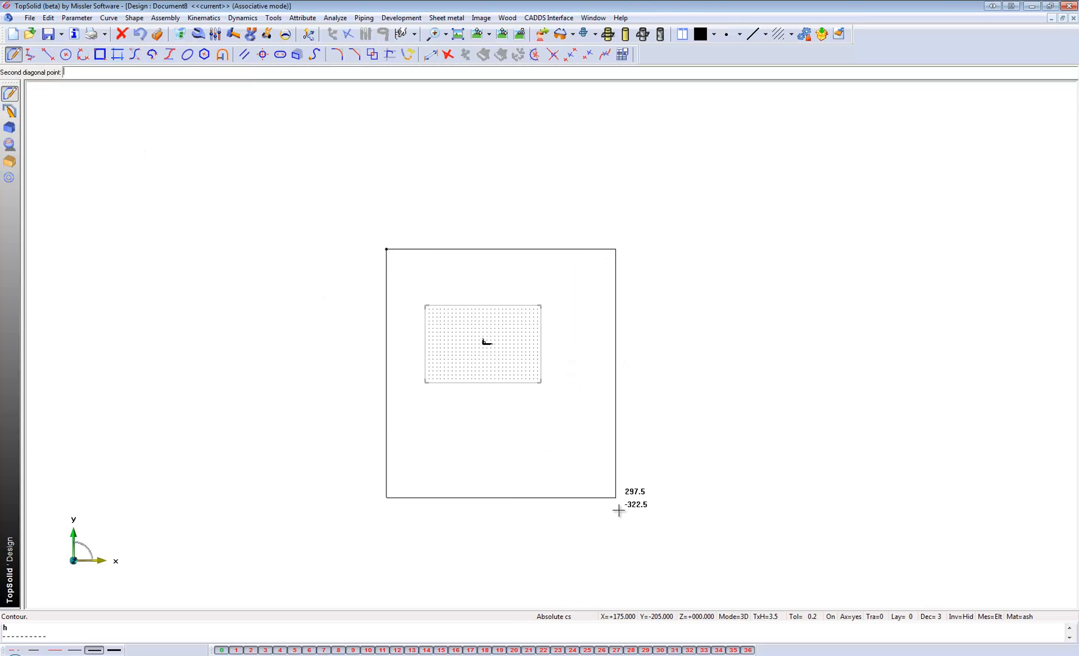
left_click(703, 572)
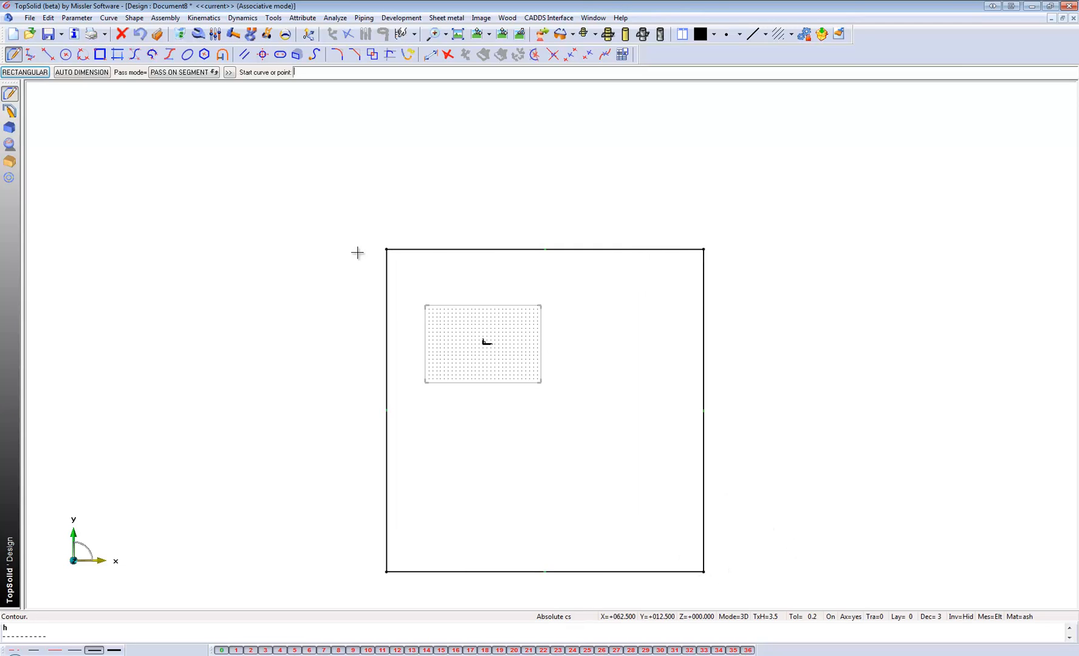
left_click(82, 72)
scroll(113, 211, "down", 2)
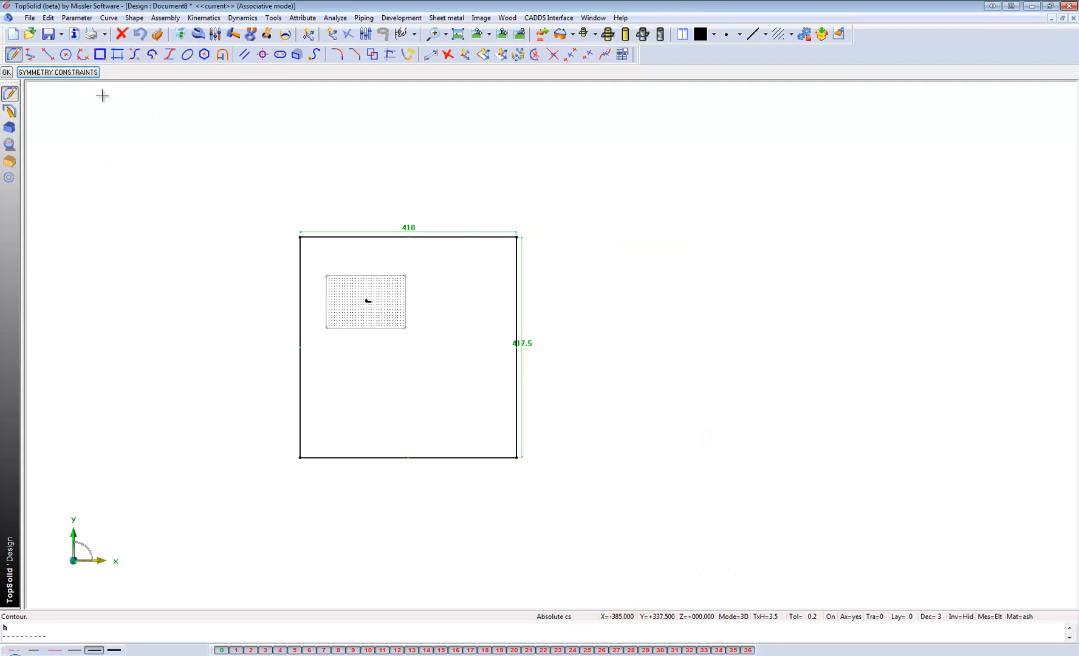
key("Return")
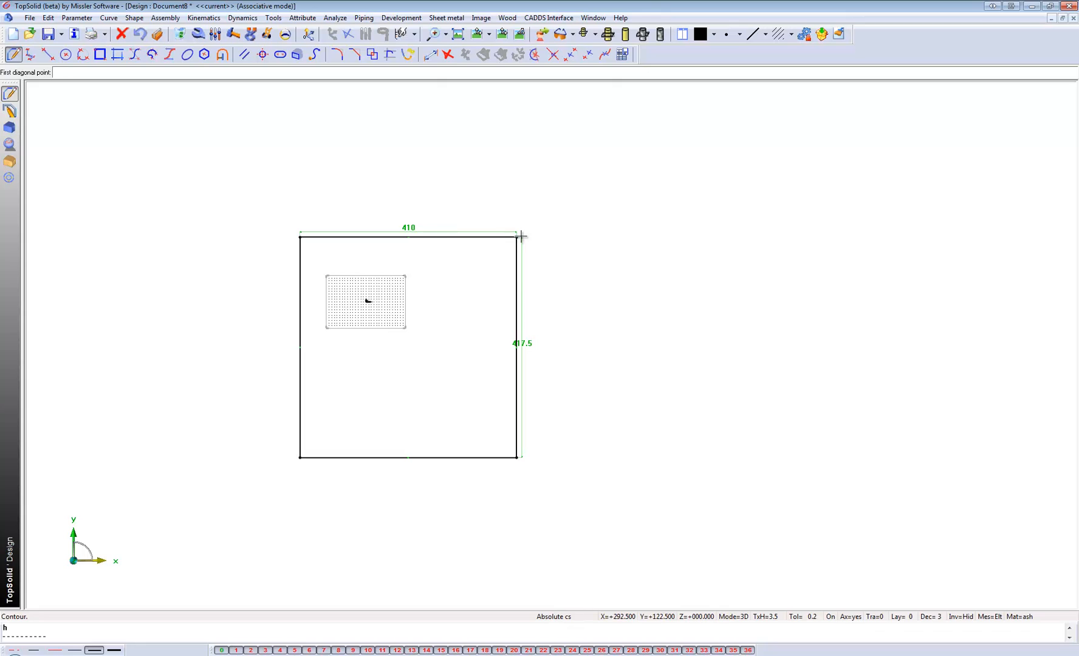
Draw a second rectangle about 485 by 395 mm from the first one's upper-right corner and dimension it automatically.
left_click(517, 237)
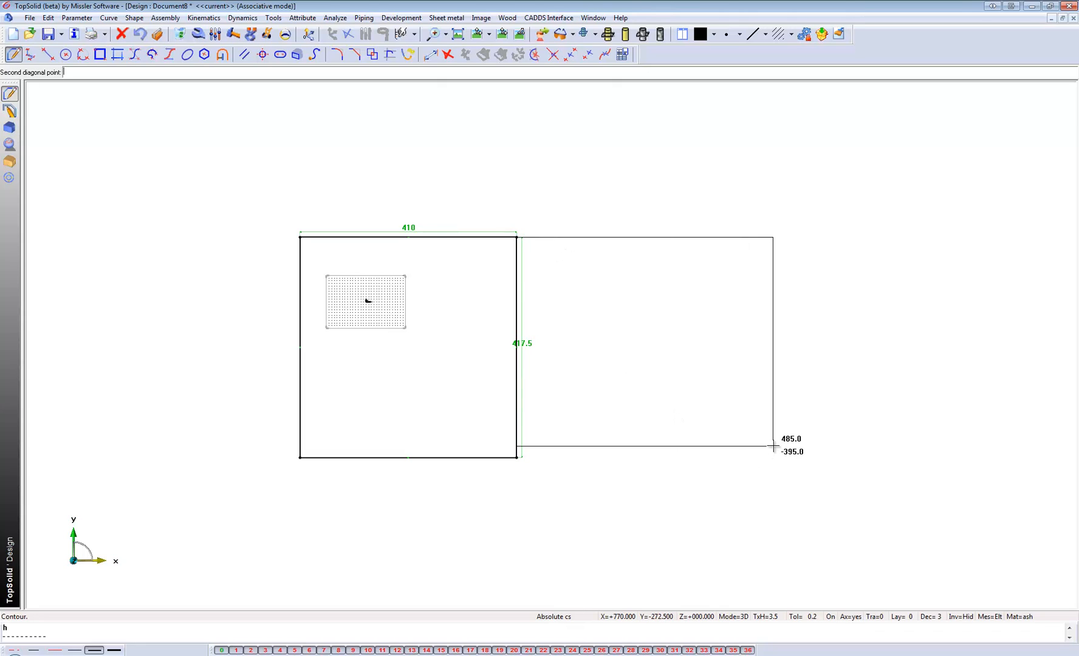
left_click(772, 446)
left_click(25, 73)
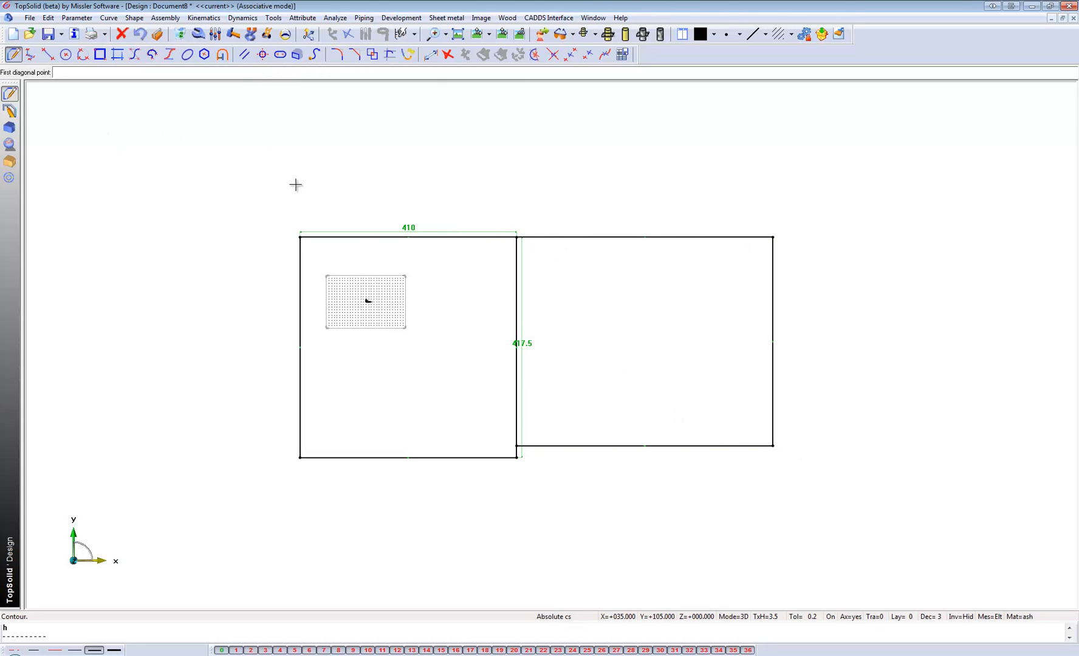
left_click(155, 35)
left_click(89, 77)
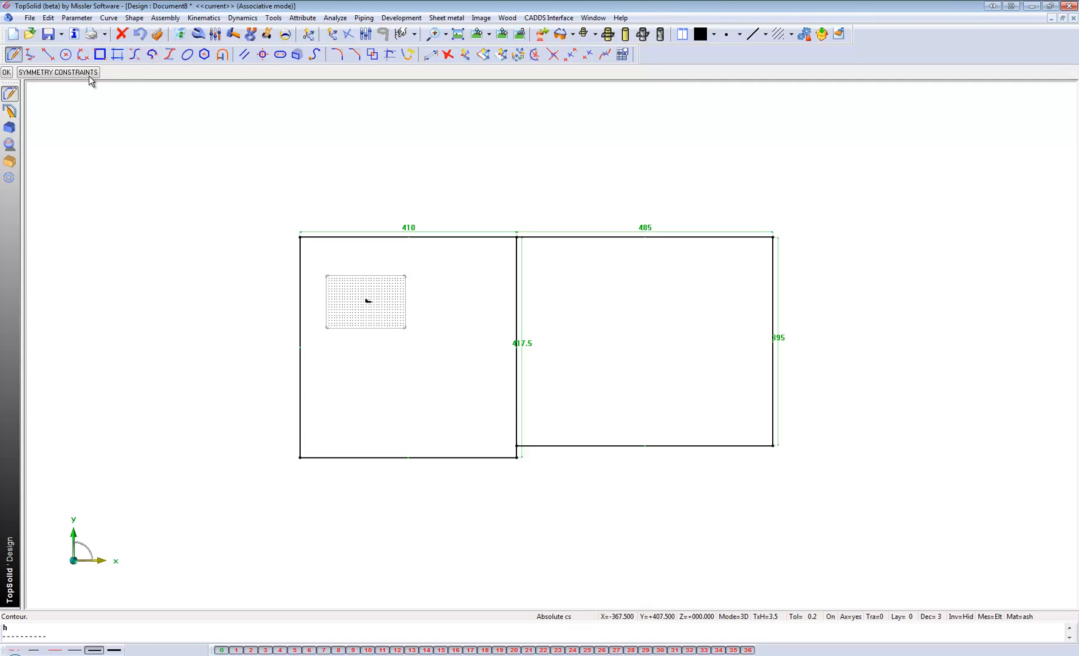
scroll(466, 302, "down", 2)
middle_click(360, 146)
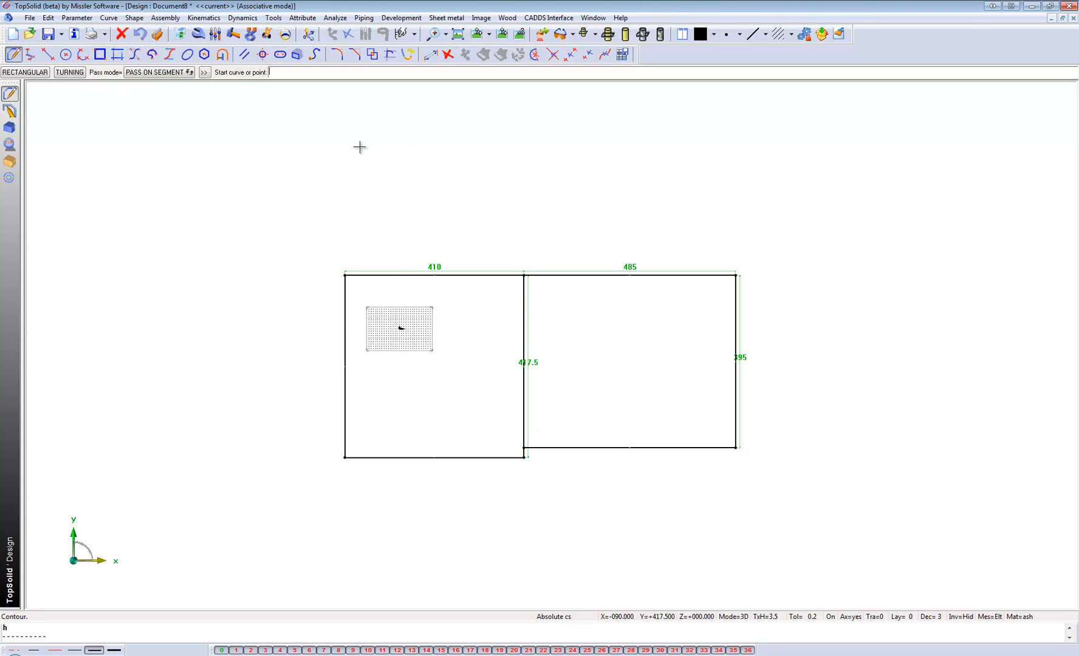
Draw a third rectangle about 400 by 377.5 mm above the first one from the shared corner and dimension it automatically.
middle_click(361, 147)
left_click(524, 275)
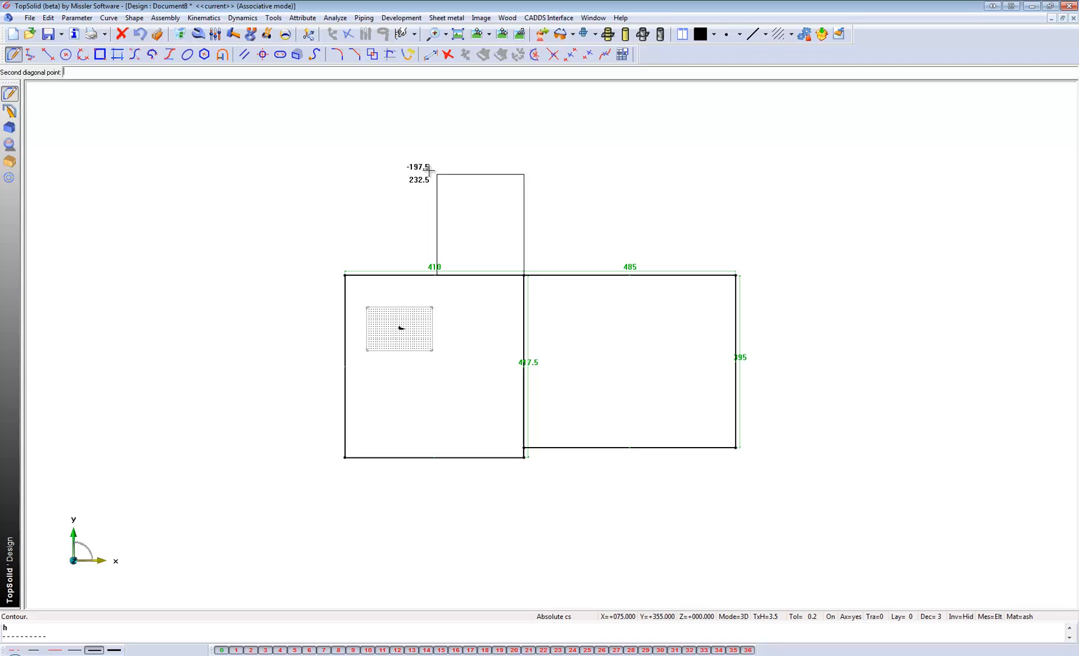
left_click(350, 110)
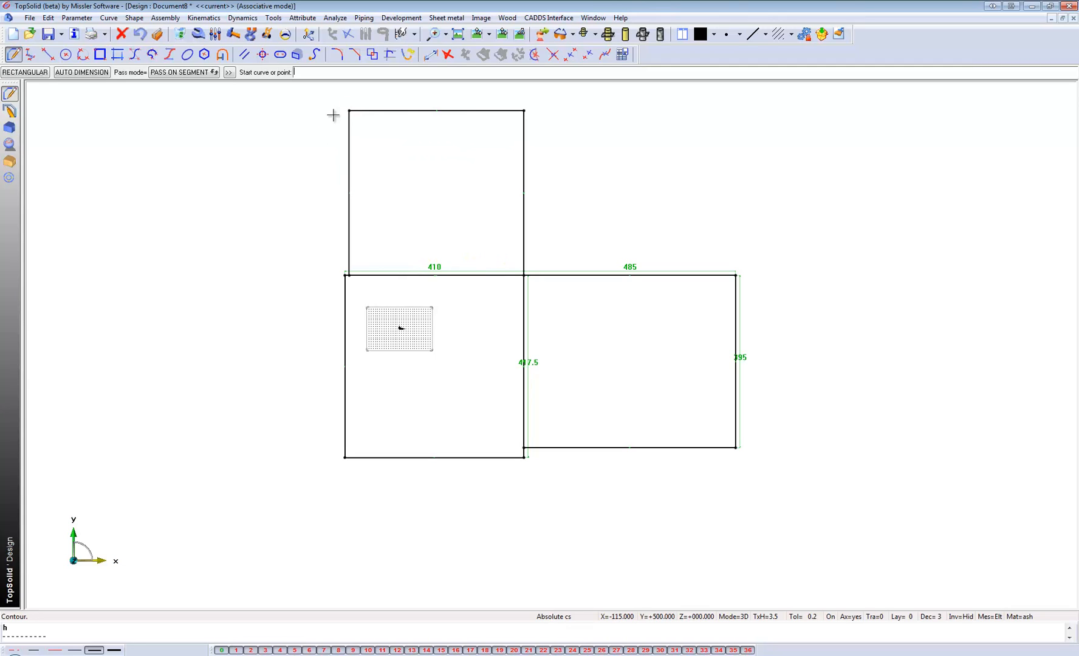
left_click(95, 73)
middle_click_drag(209, 159, 205, 250)
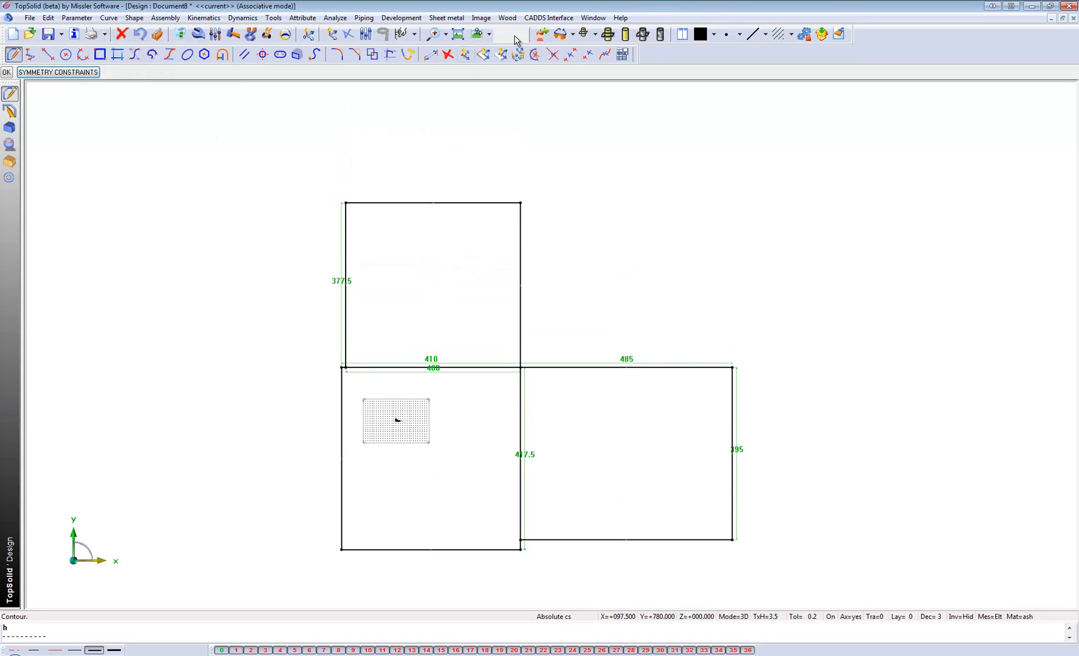
Extrude the third rectangle into a solid block, defining its height as the parameter h=780.
mouse_move(518, 36)
left_mouse_down()
mouse_move(308, 322)
mouse_move(363, 294)
left_mouse_up()
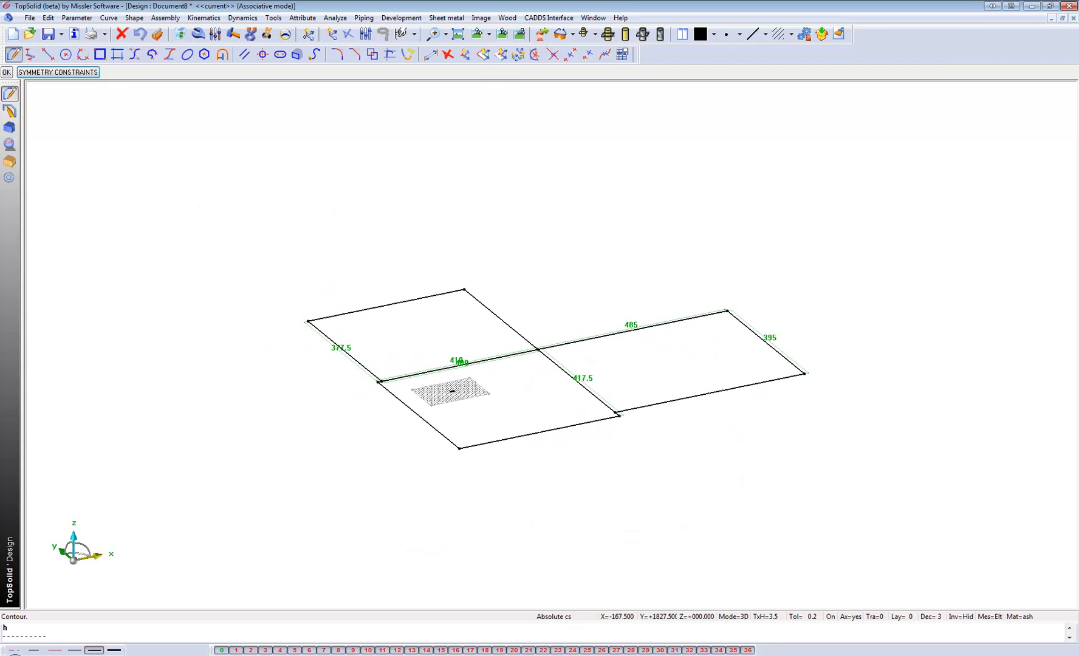
left_click(12, 128)
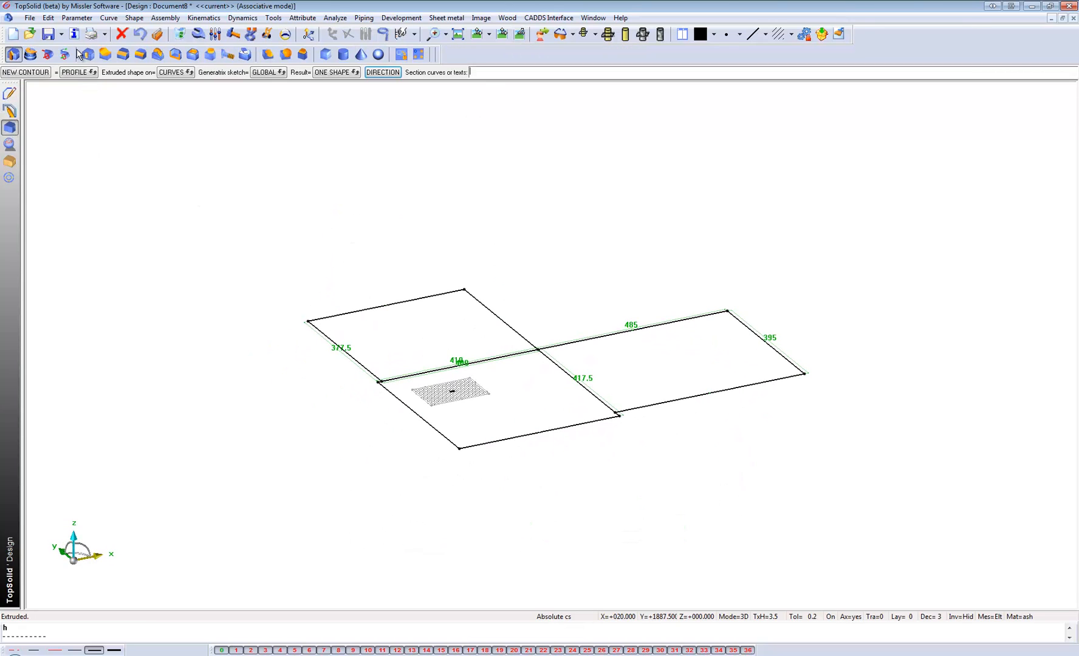
left_click(390, 305)
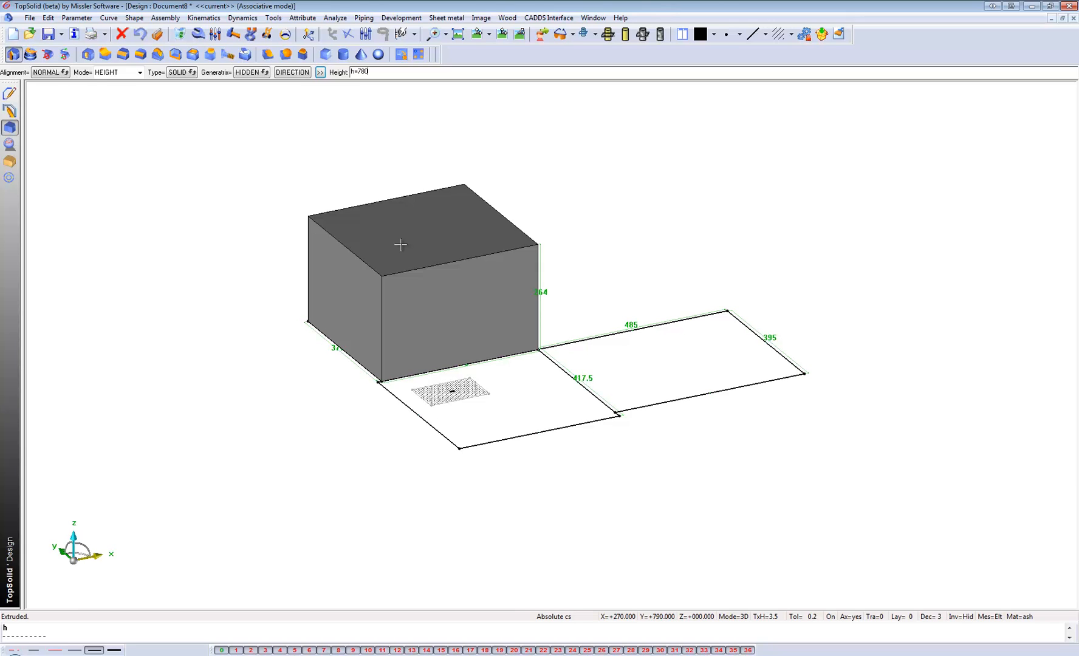
key("Return")
Extrude the other two rectangles into solid blocks using the height parameter h.
scroll(385, 369, "down", 3)
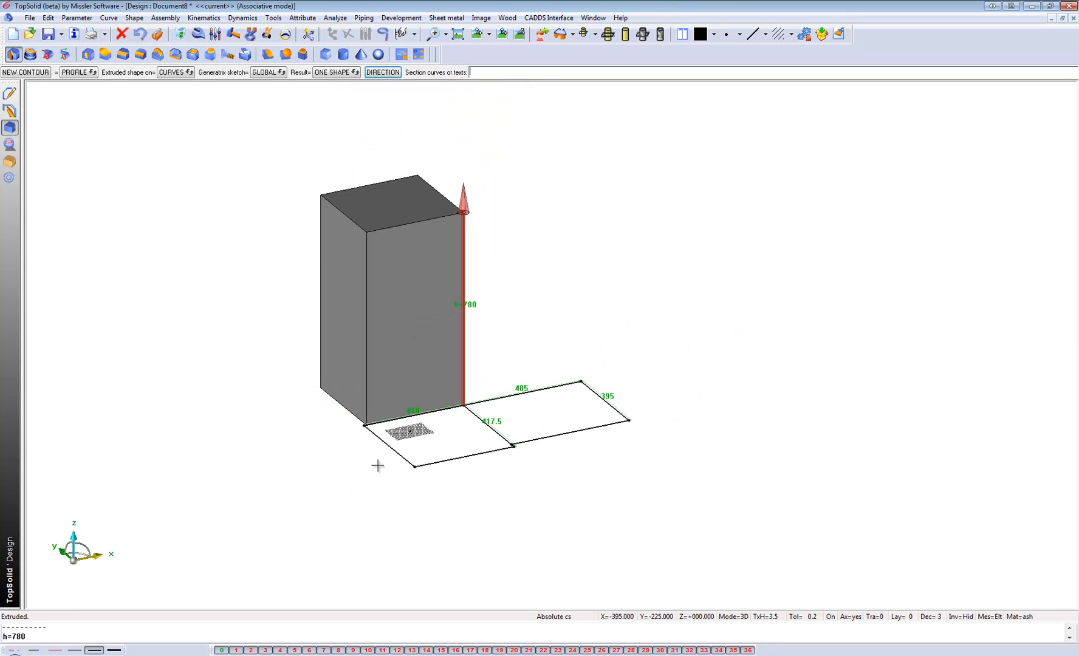
left_click(428, 463)
key("Return")
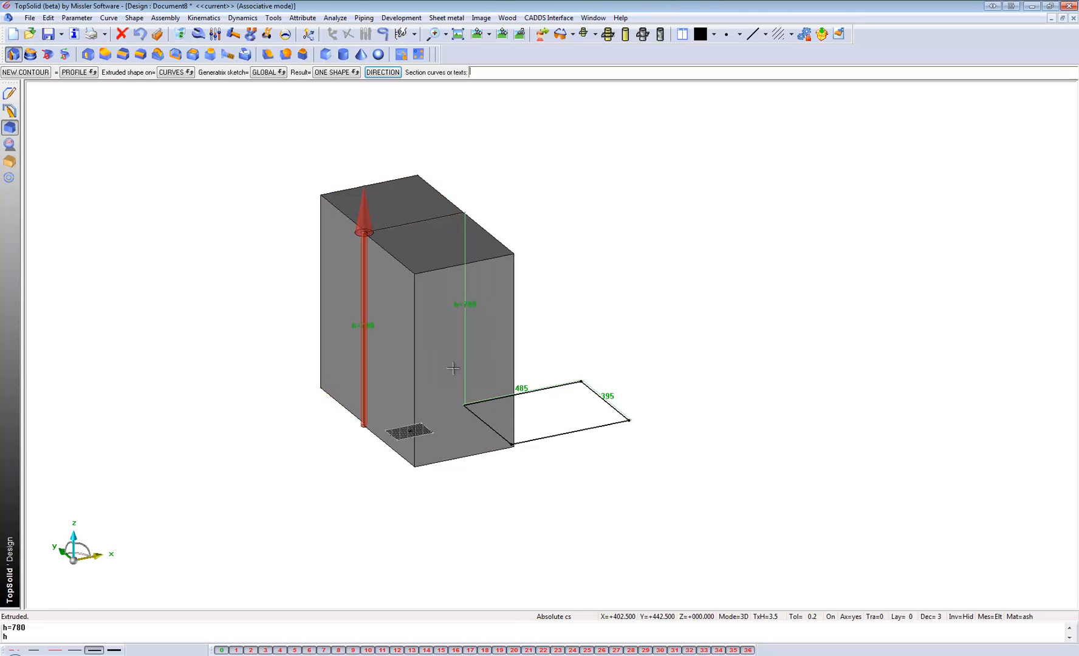
left_click(554, 433)
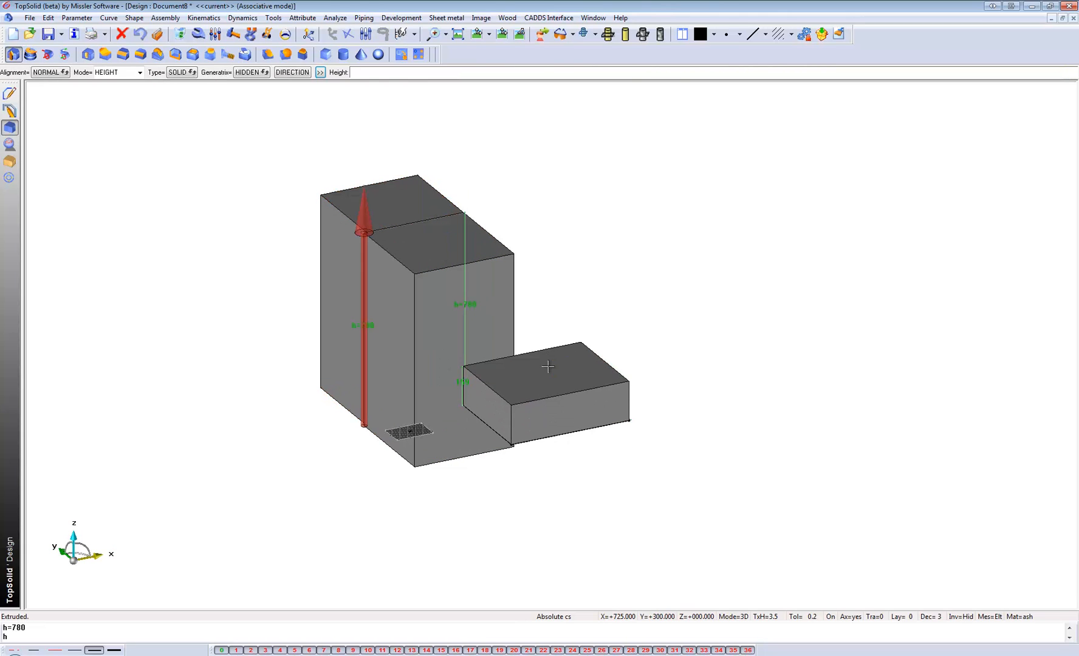
type("h")
key("Return")
Apply transparency level 7 to all three extruded blocks.
left_click(301, 18)
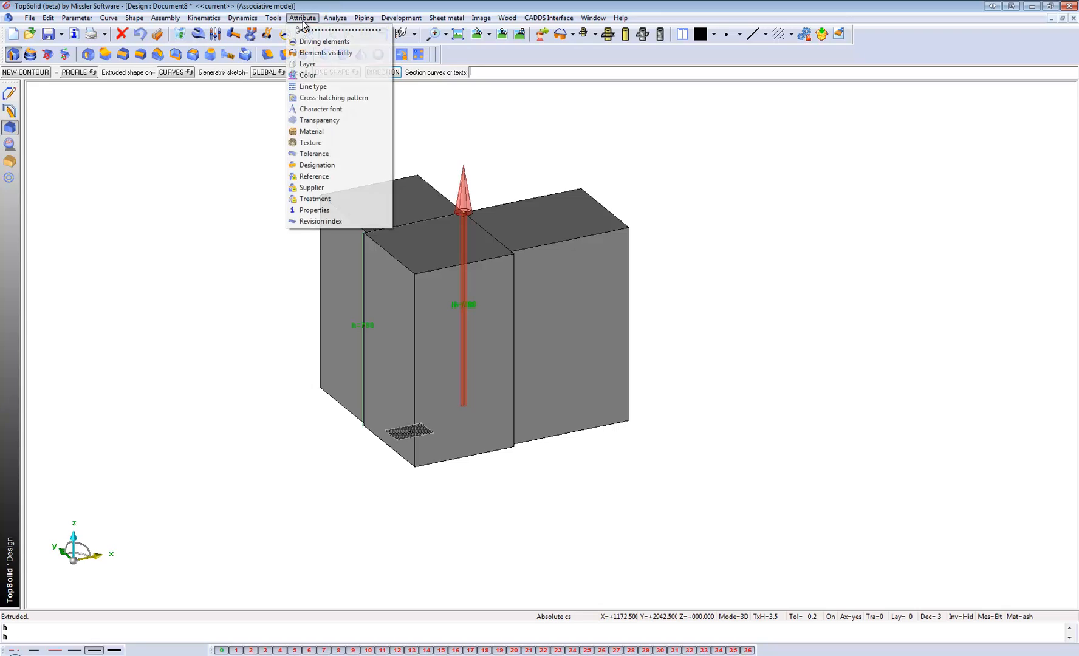
left_click(320, 121)
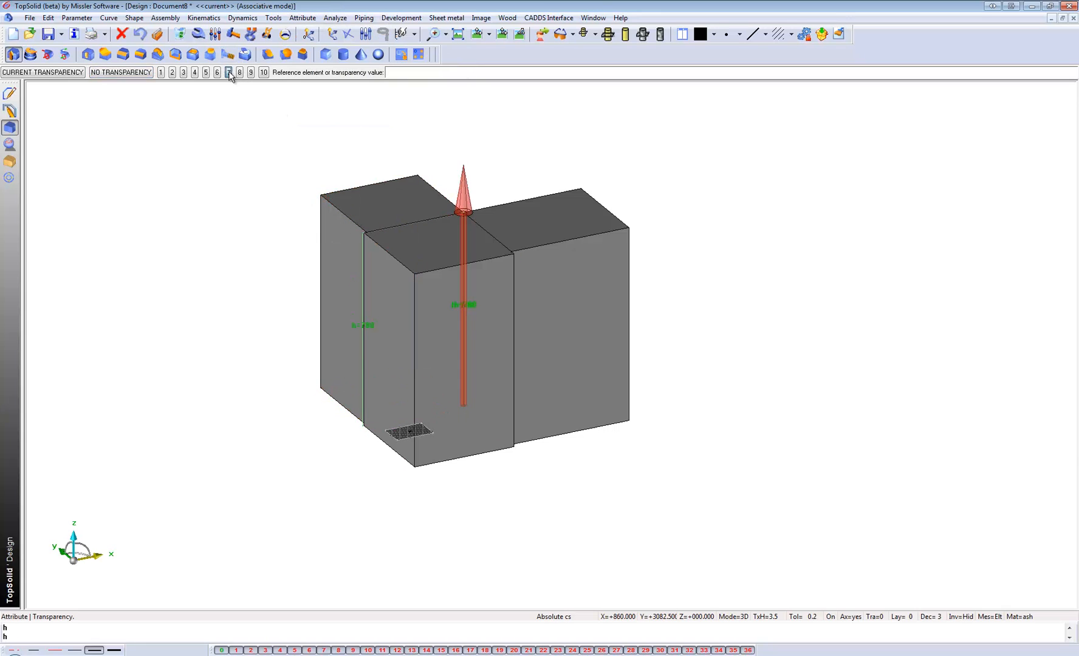
left_click(343, 304)
left_click(384, 309)
left_click(551, 284)
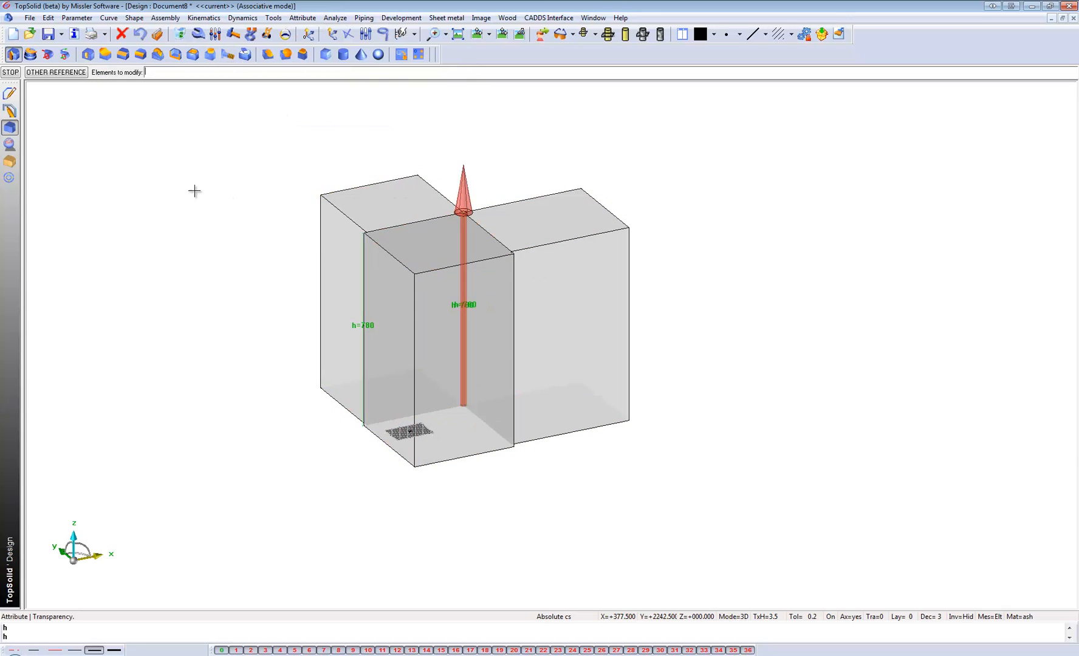
Include the Basic Carcase standard component from the Floor Units family of the Block Library External folder.
left_click(157, 54)
left_click(9, 177)
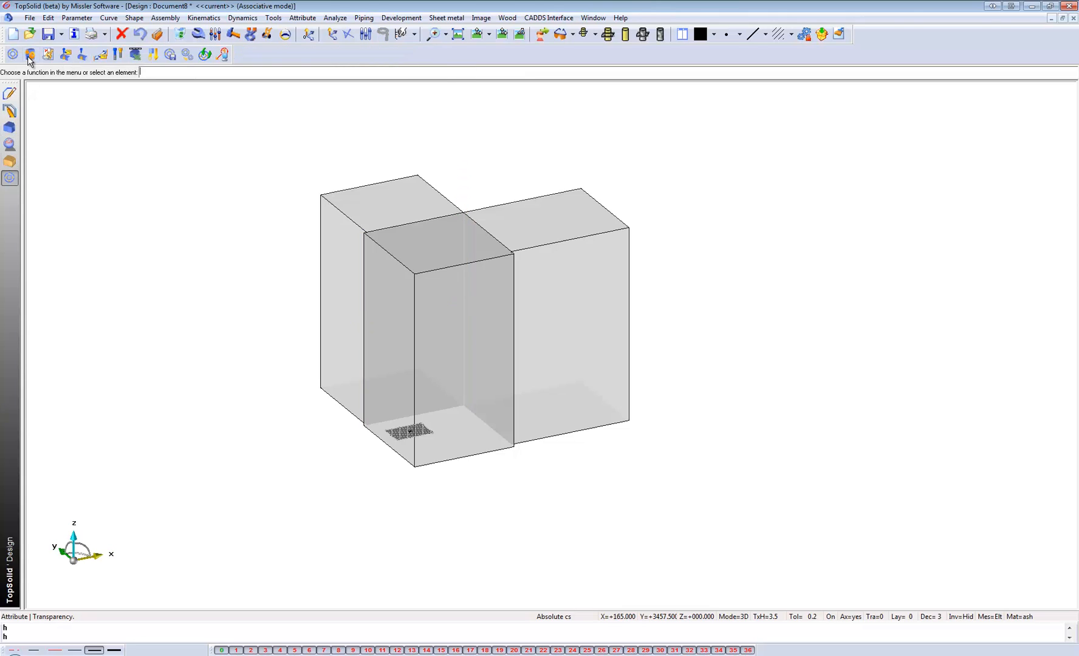
left_click(12, 54)
left_click(454, 310)
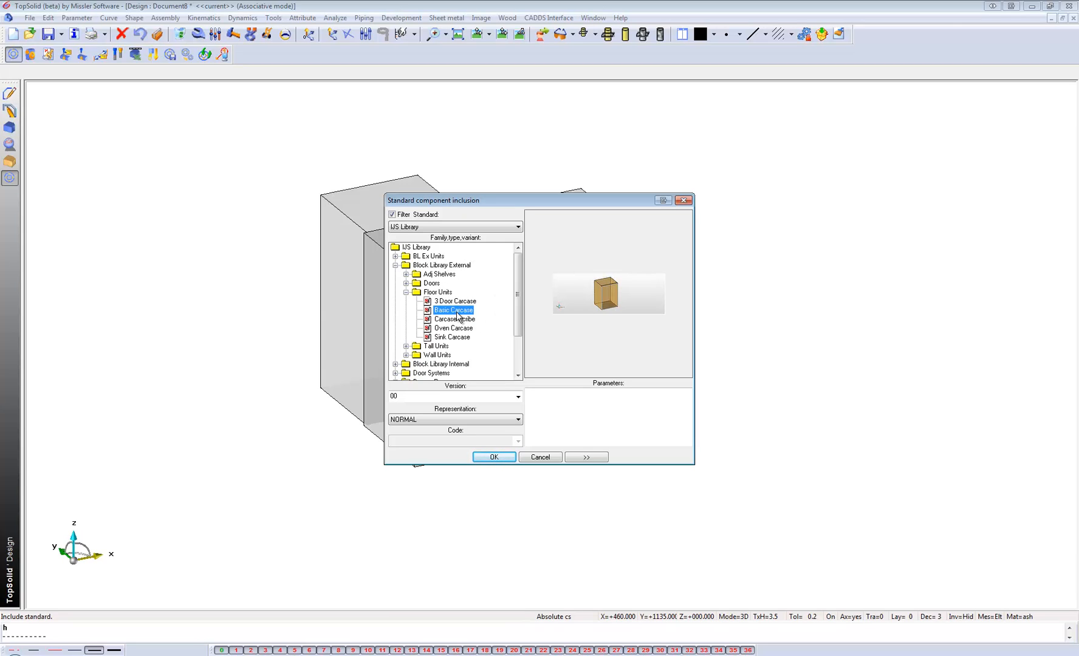
left_click(492, 456)
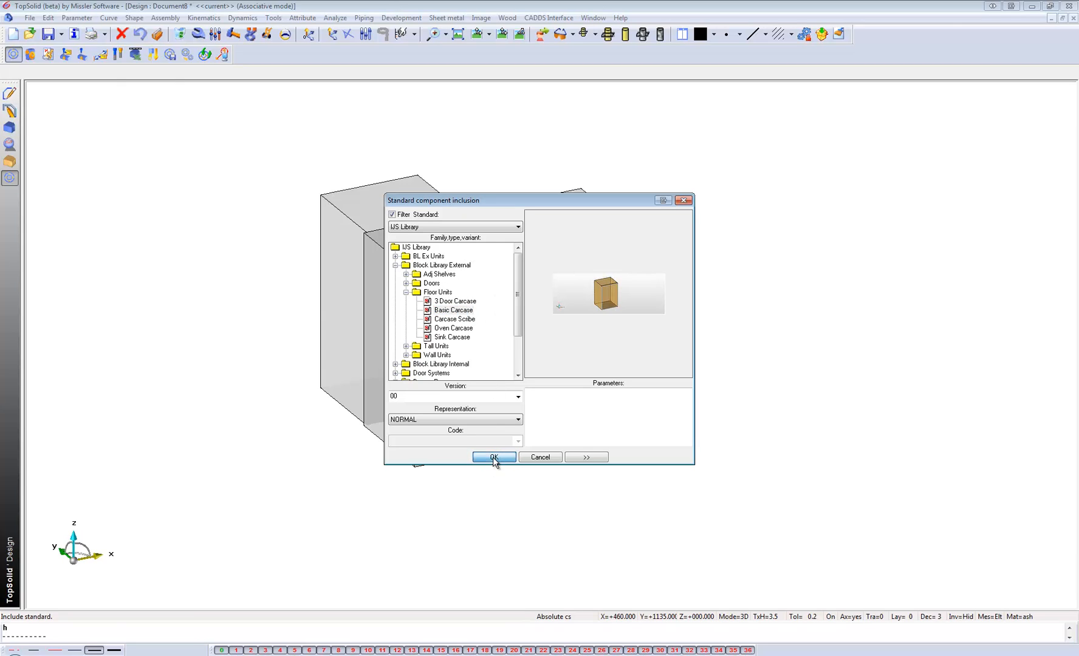
House the carcase inside all three blocks in one multiple inclusion, picking the front face of each block.
left_click(337, 345)
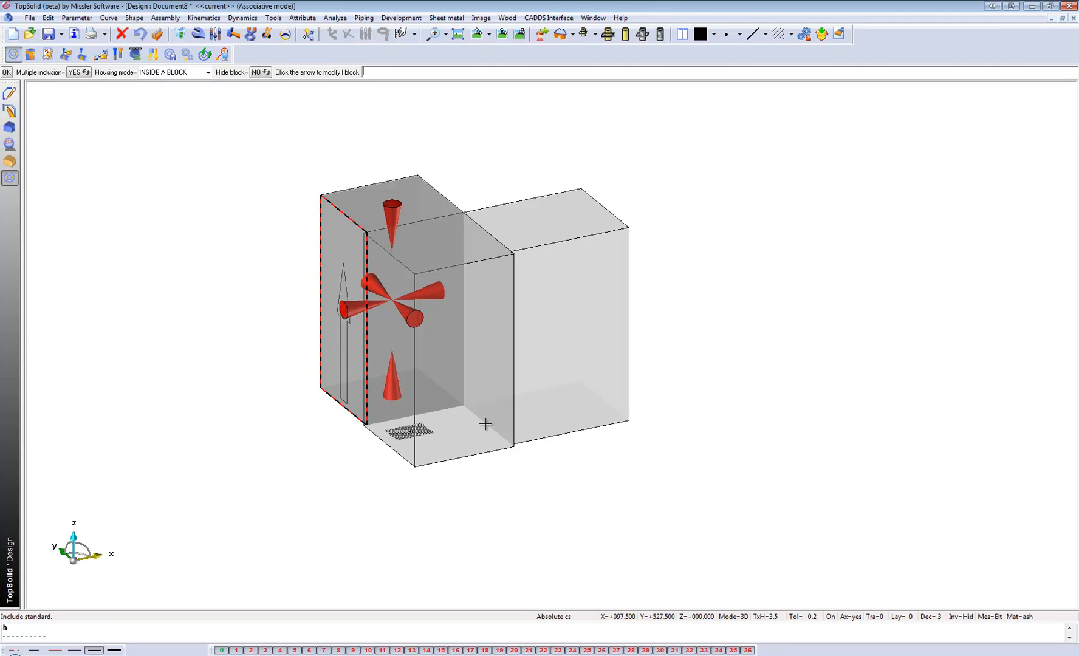
left_click(489, 388)
left_click(584, 357)
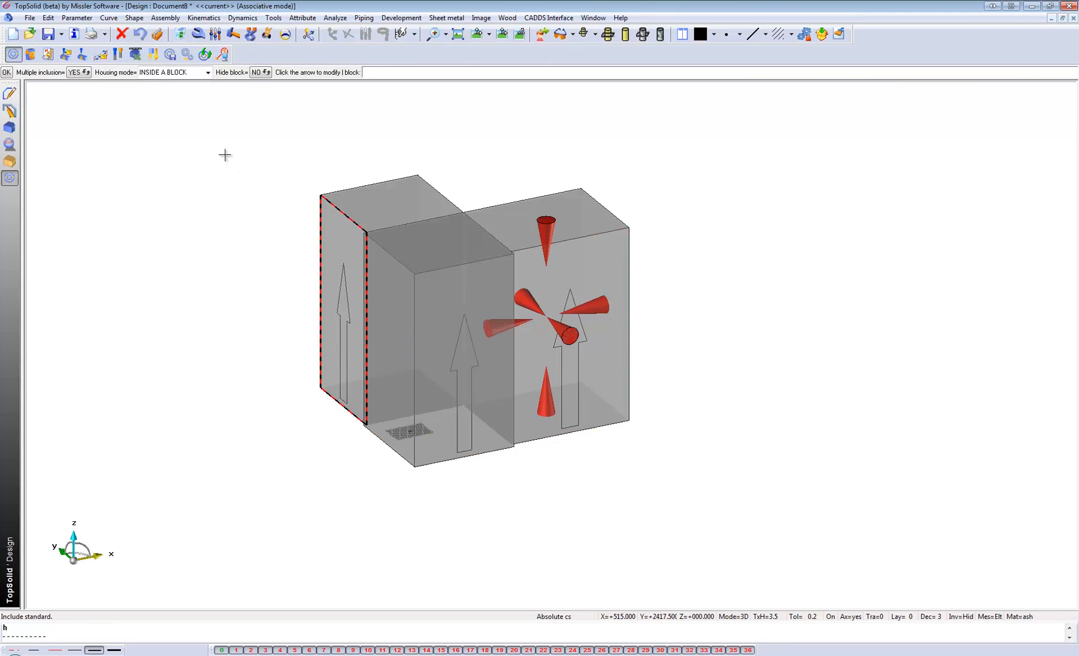
left_click(7, 72)
Set the Carcase Thickness to 16mm and apply the component's tools to the carcase parts automatically.
left_click_drag(110, 70, 118, 68)
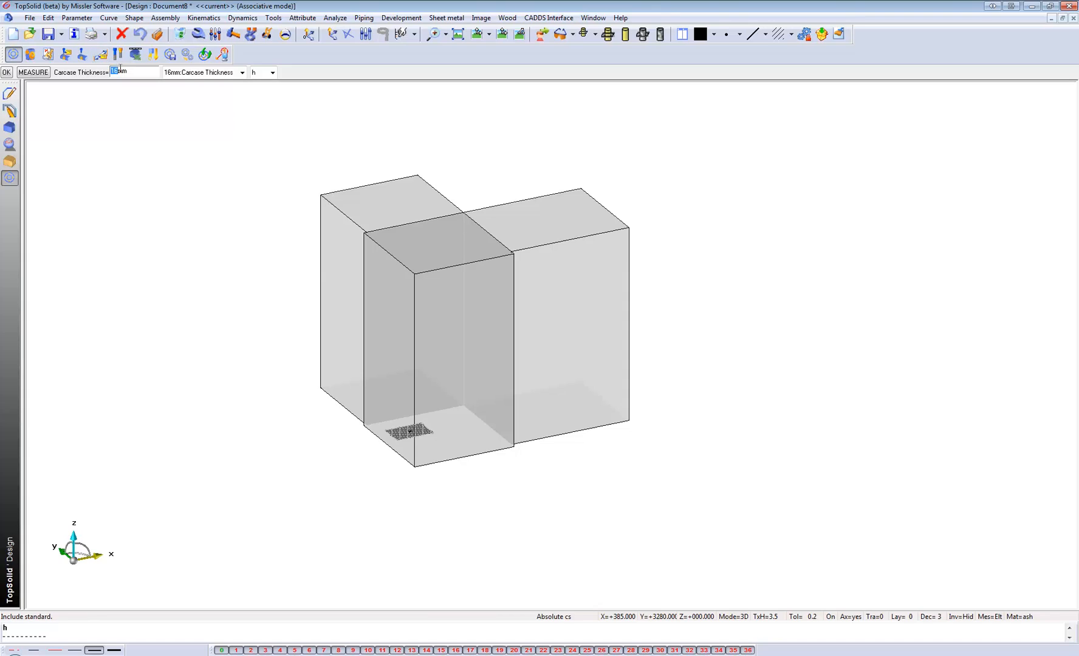
left_click(187, 73)
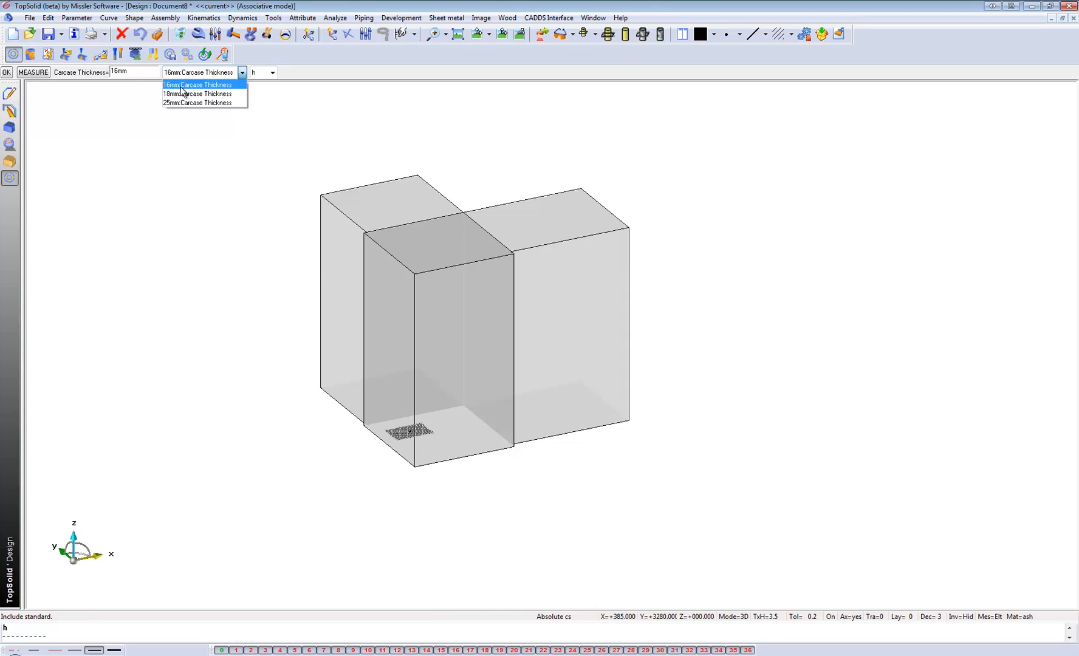
left_click(182, 86)
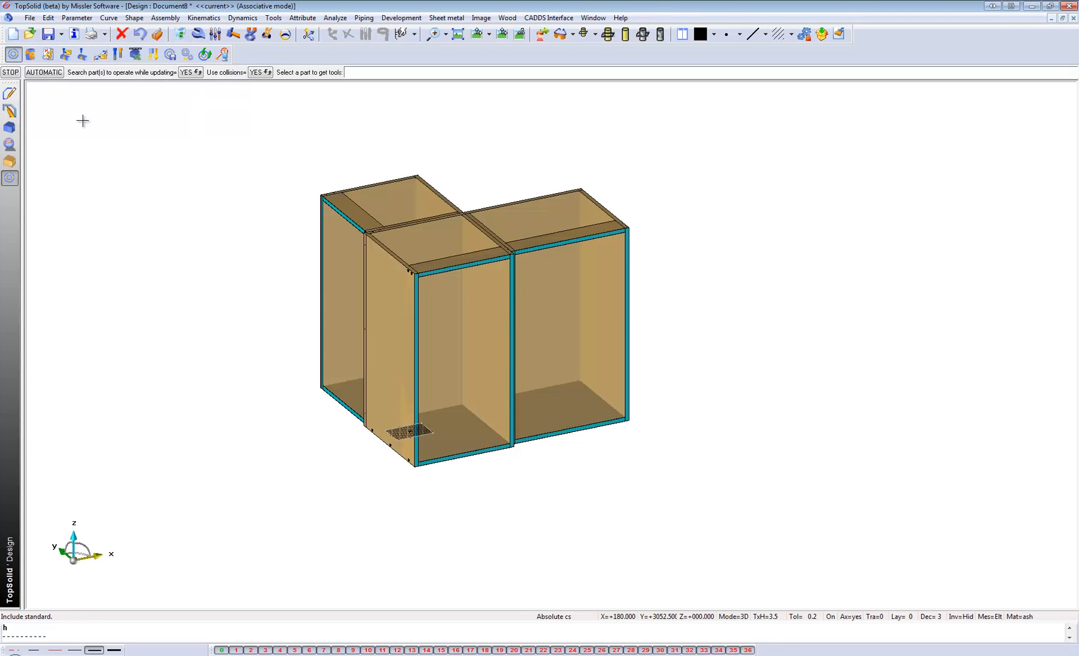
left_click(46, 73)
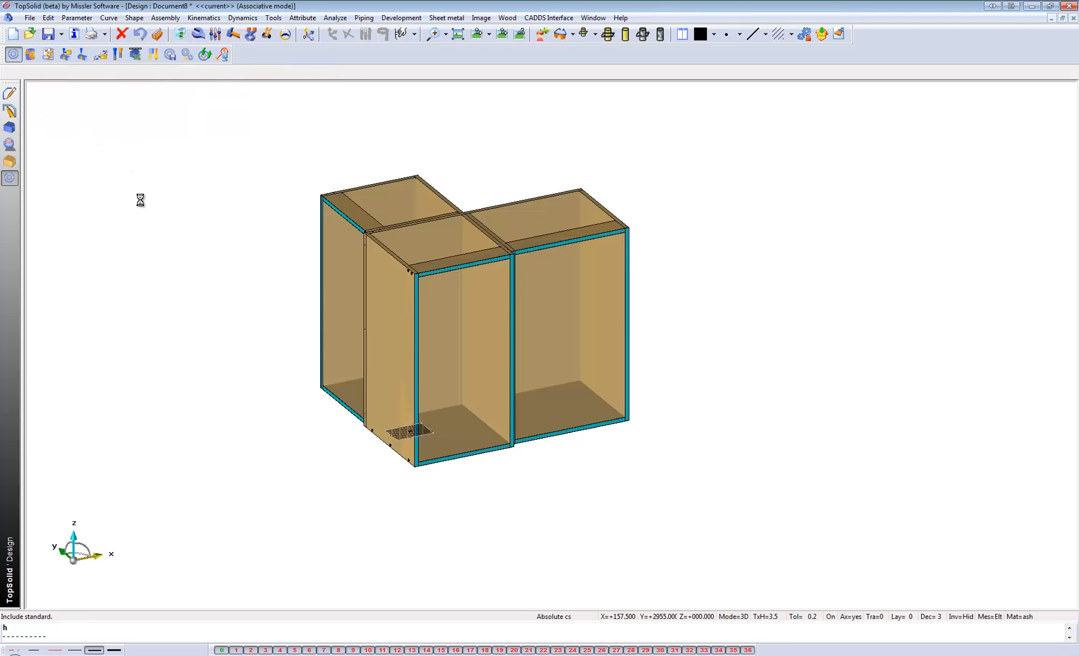
Examine the drilled holes along the bottom edge of the front carcase's side panel and the overall three-carcase layout.
scroll(359, 270, "up", 2)
scroll(416, 364, "up", 2)
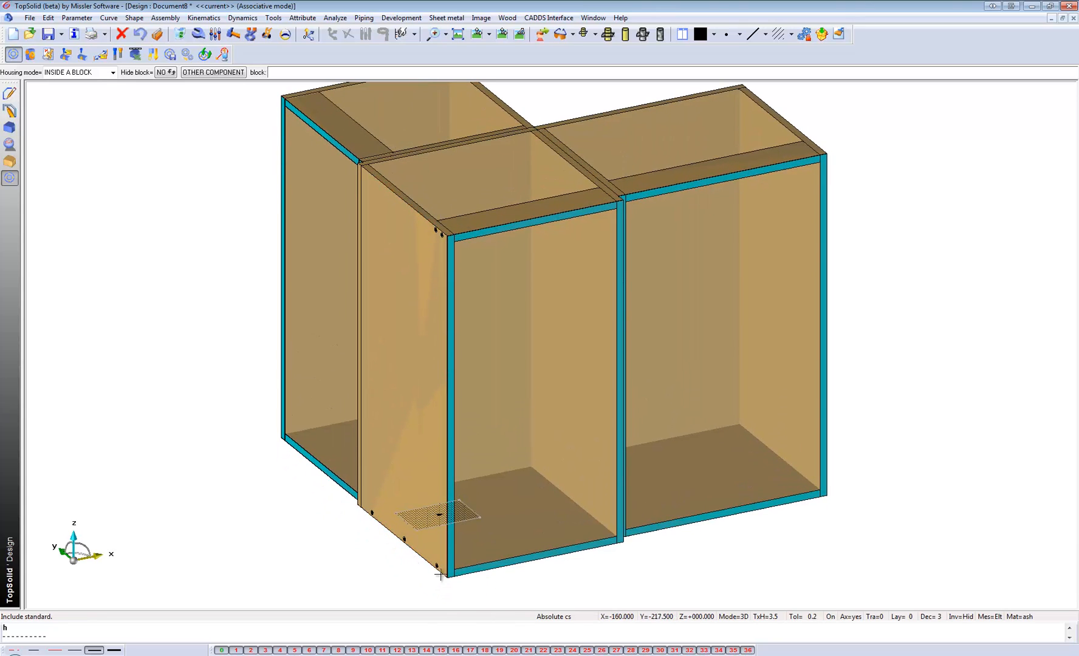
scroll(391, 587, "up", 2)
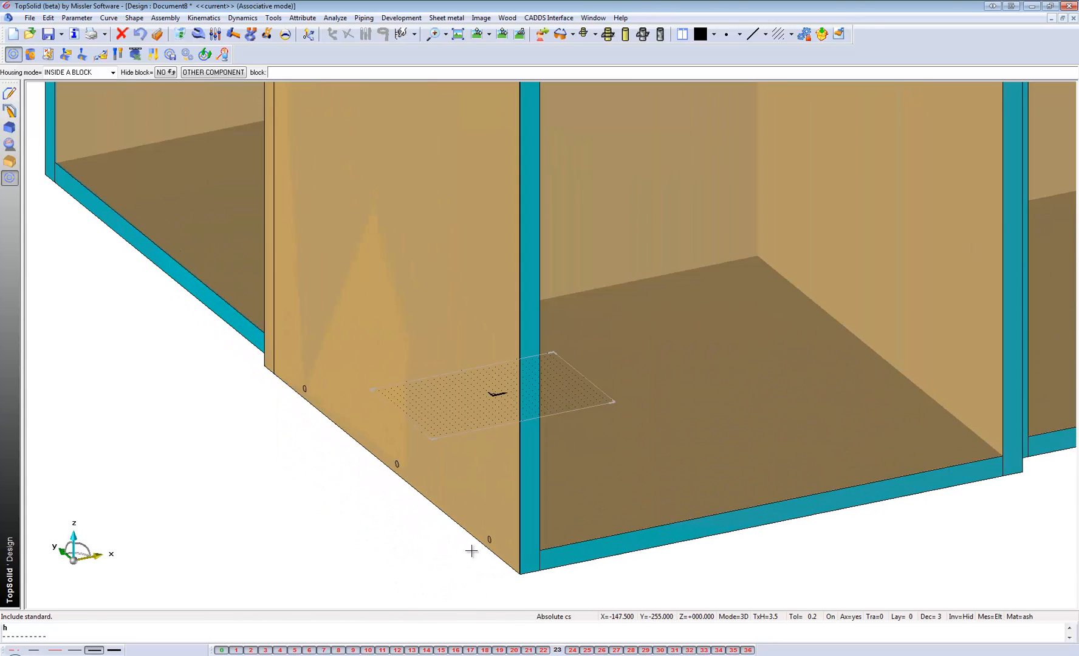
middle_click_drag(472, 552, 505, 515)
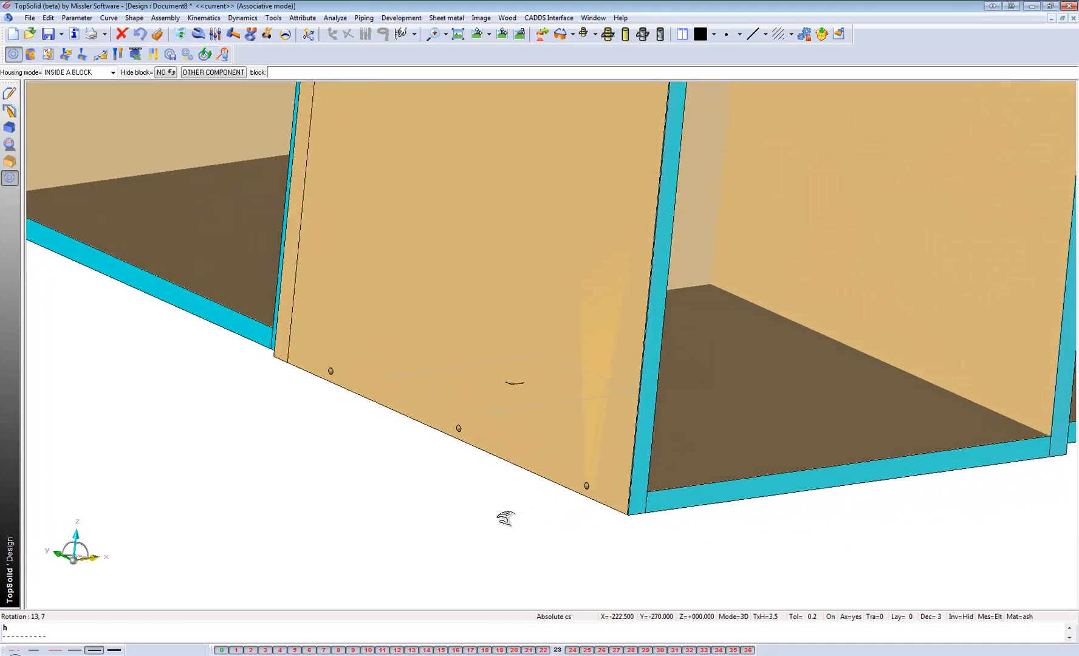
scroll(447, 540, "down", 5)
scroll(493, 538, "up", 2)
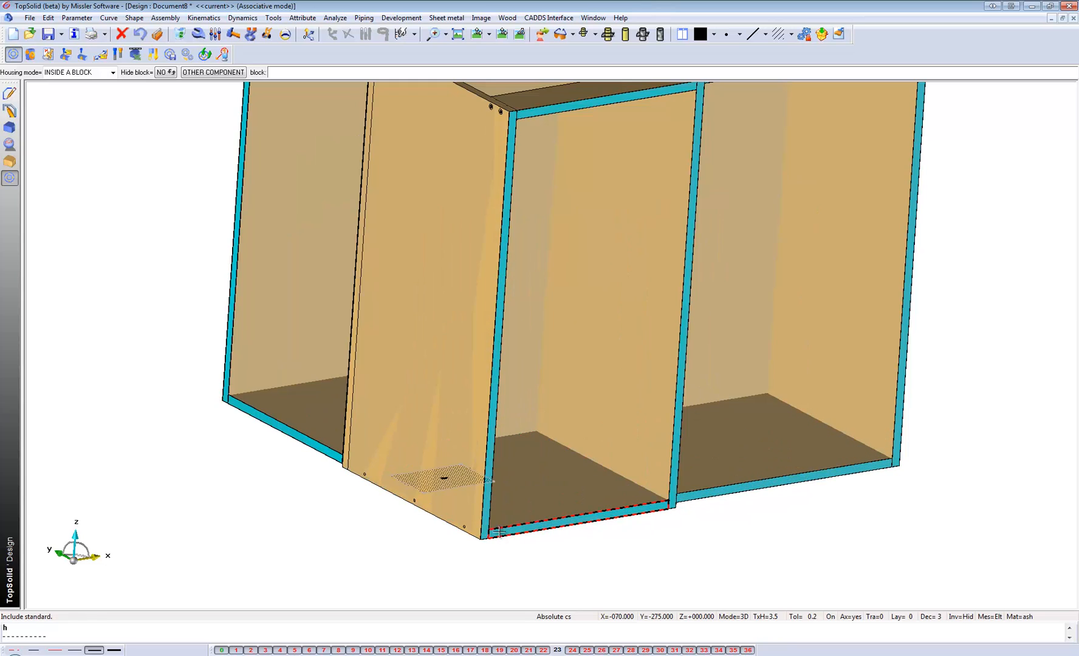
scroll(512, 546, "down", 3)
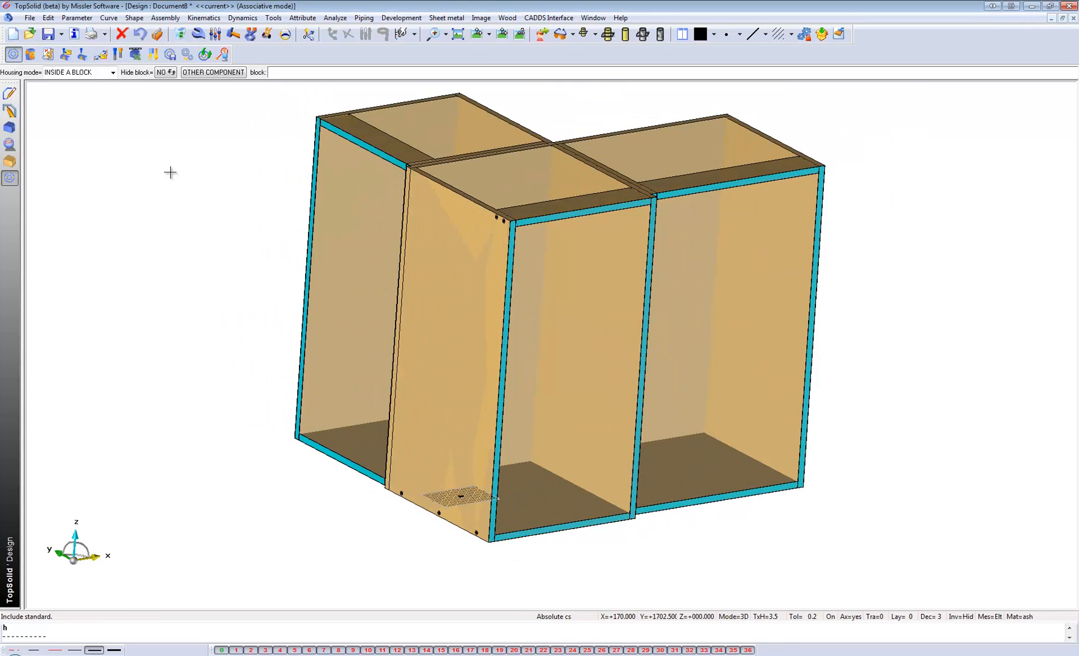
Switch the display to show the carcases' hidden edges and drillings as dashed lines.
left_click(600, 36)
left_click(601, 121)
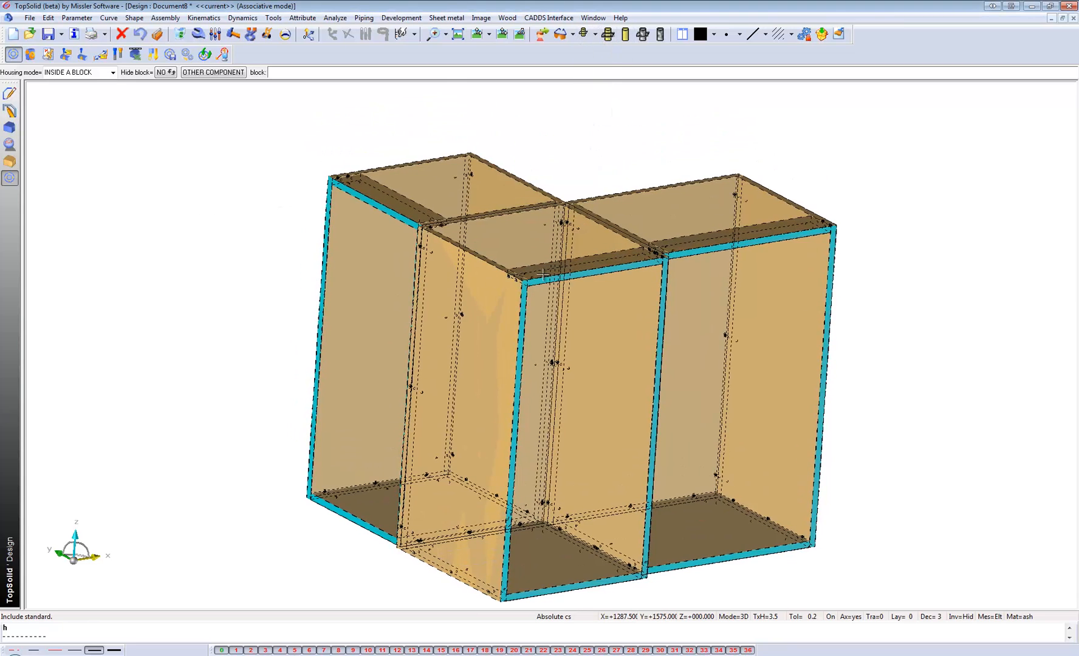
middle_click_drag(577, 386, 547, 389)
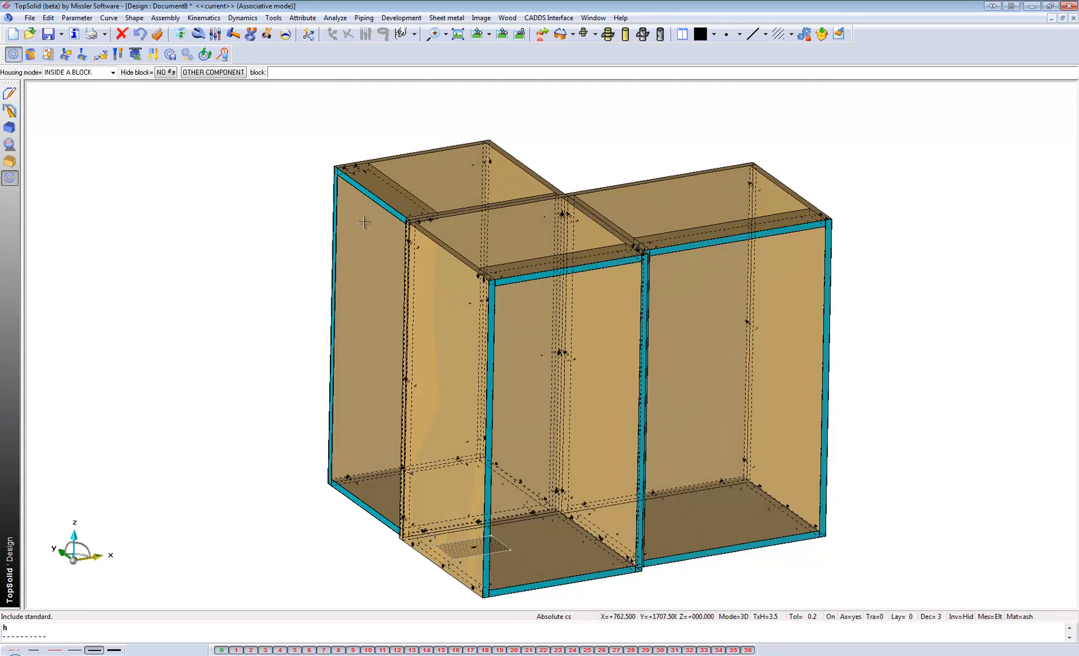
Include the LH standard component from the Door Driver family of Door Systems with code BLUM Std V.
left_click(12, 56)
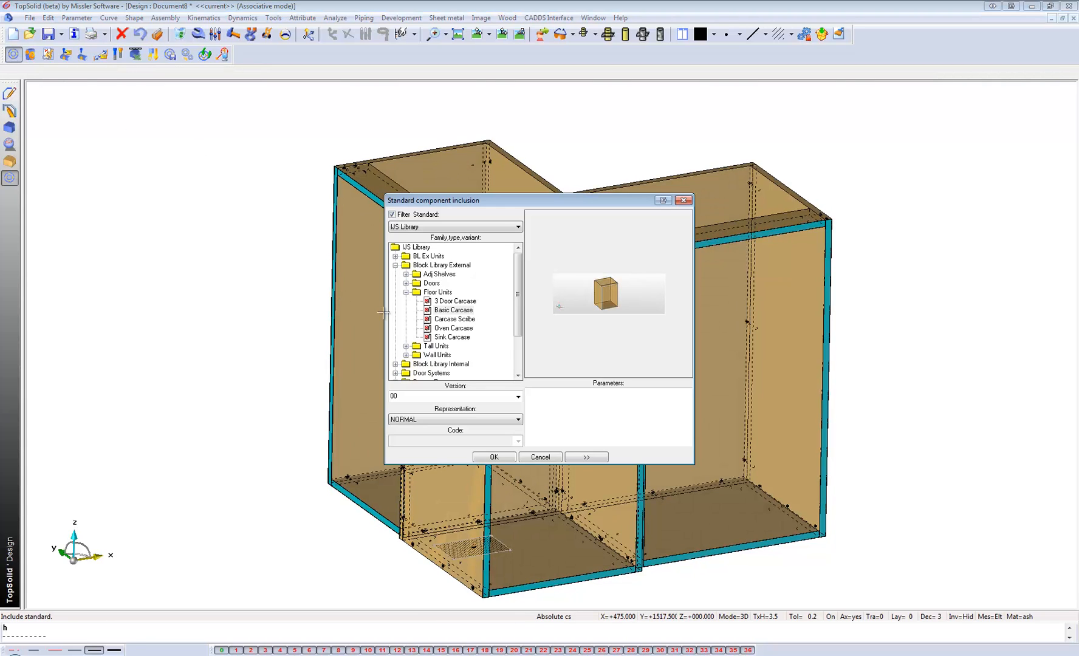
left_click(406, 292)
double_click(432, 328)
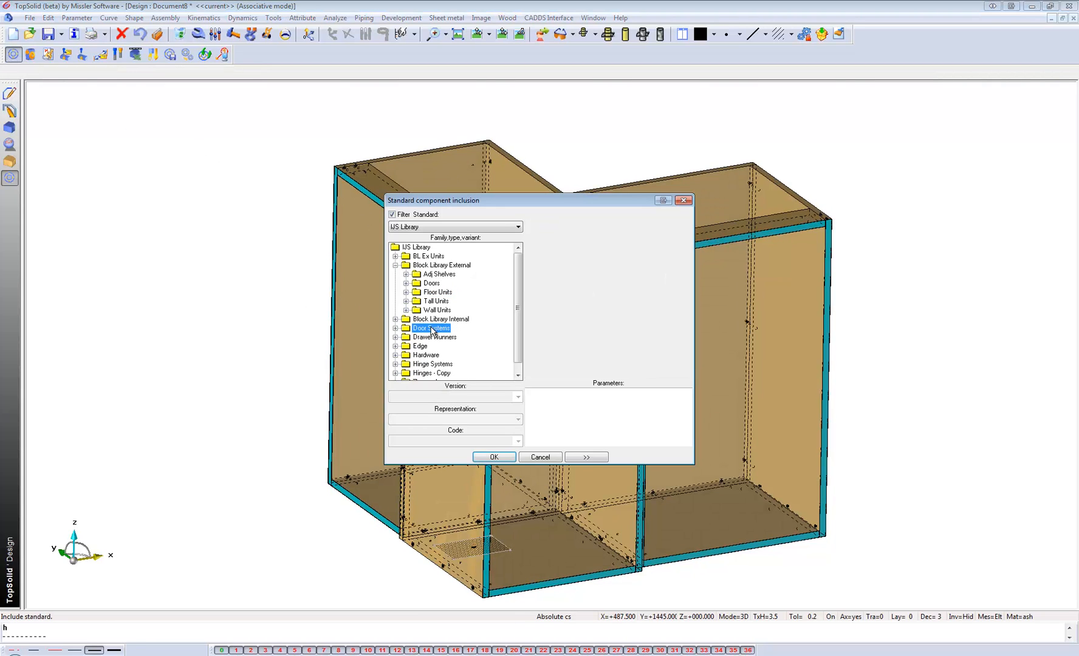
double_click(438, 337)
left_click(438, 355)
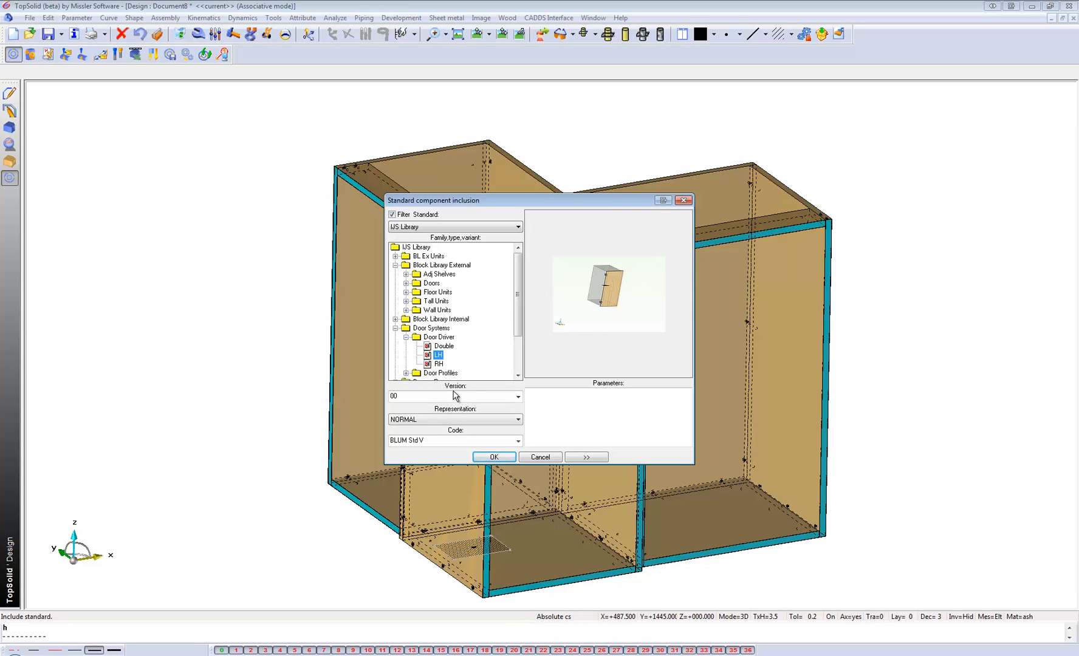
left_click(494, 456)
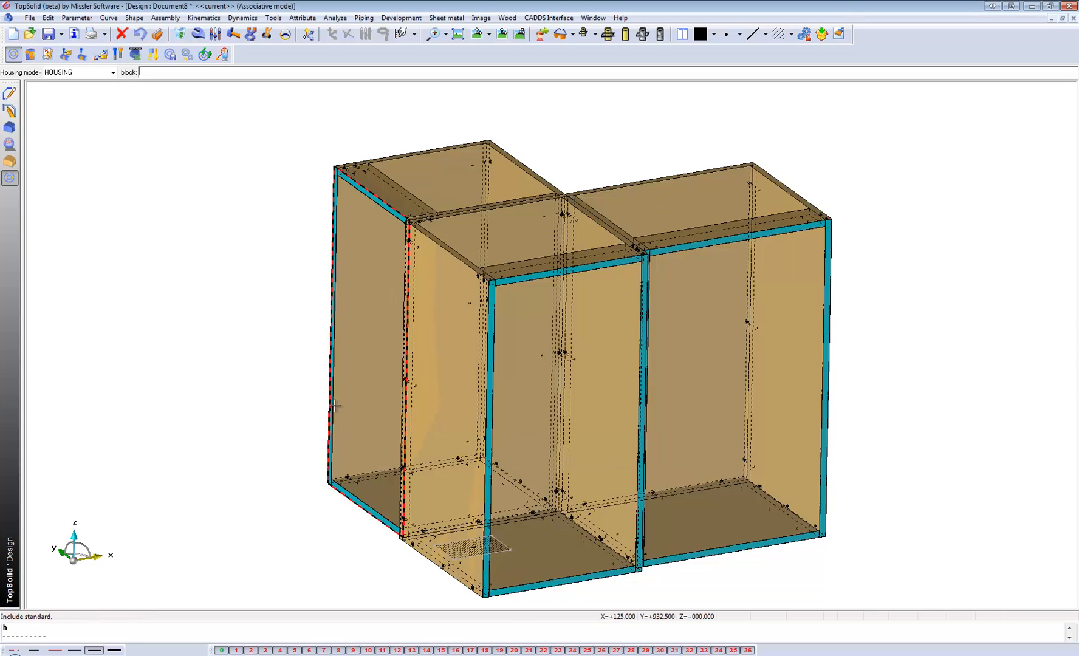
House the LH door on the left and right blocks in one multiple inclusion, accepting the default Door Thickness.
left_click(369, 494)
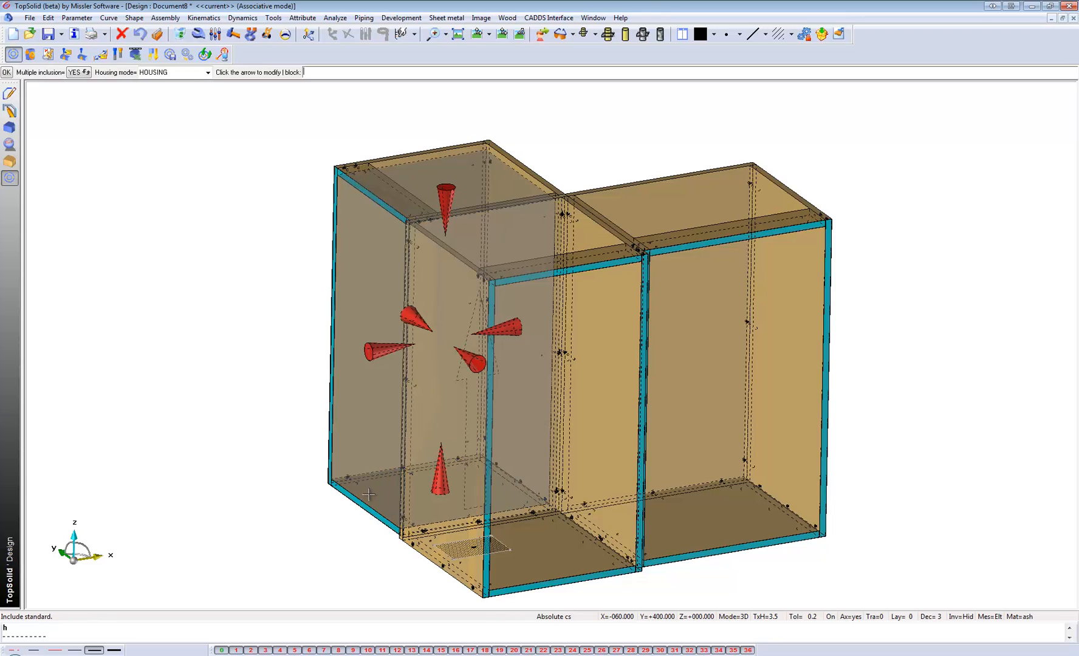
left_click(712, 544)
key("Return")
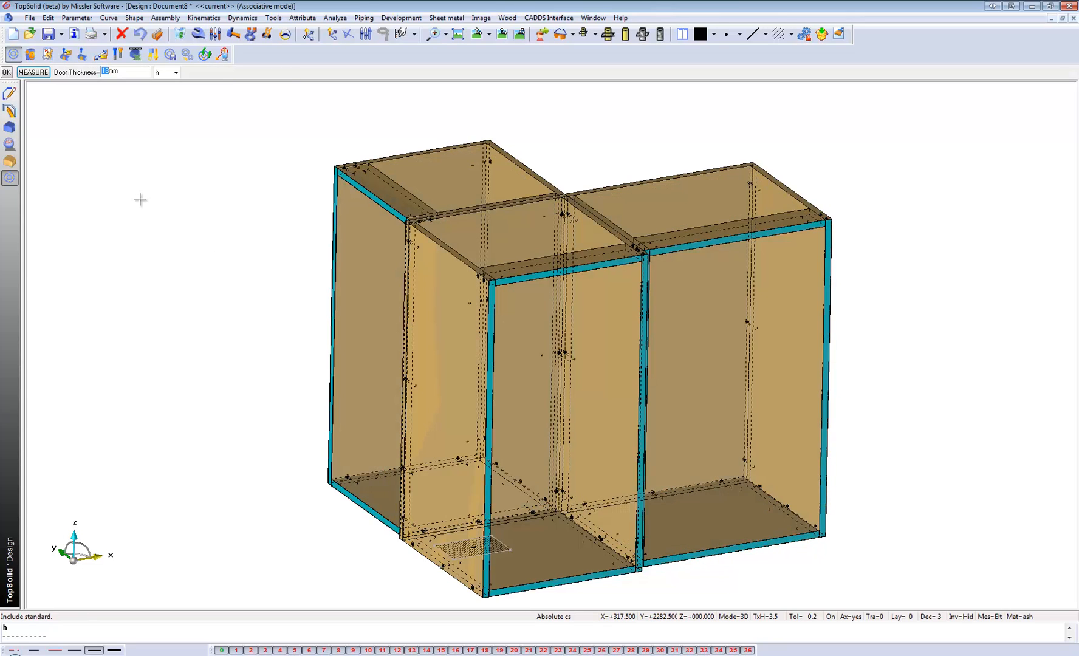
key("Return")
key("Return")
key("Return")
key("Return")
key("Return")
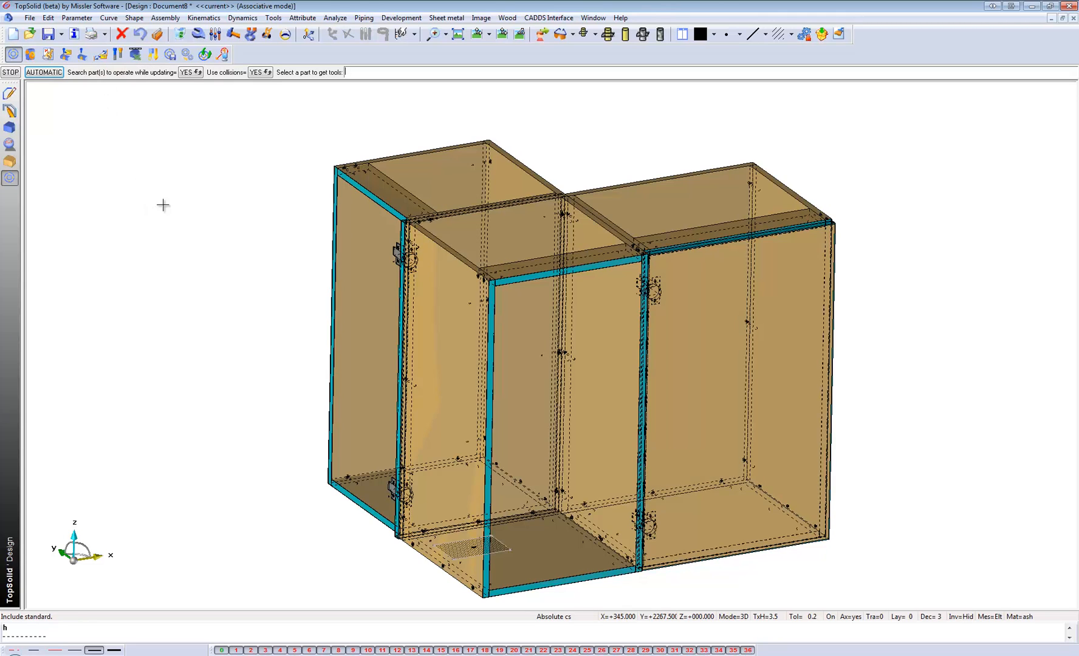
Correct the left block's door so its hinges sit on the outer side, and apply the doors' tools automatically.
scroll(596, 407, "up", 1)
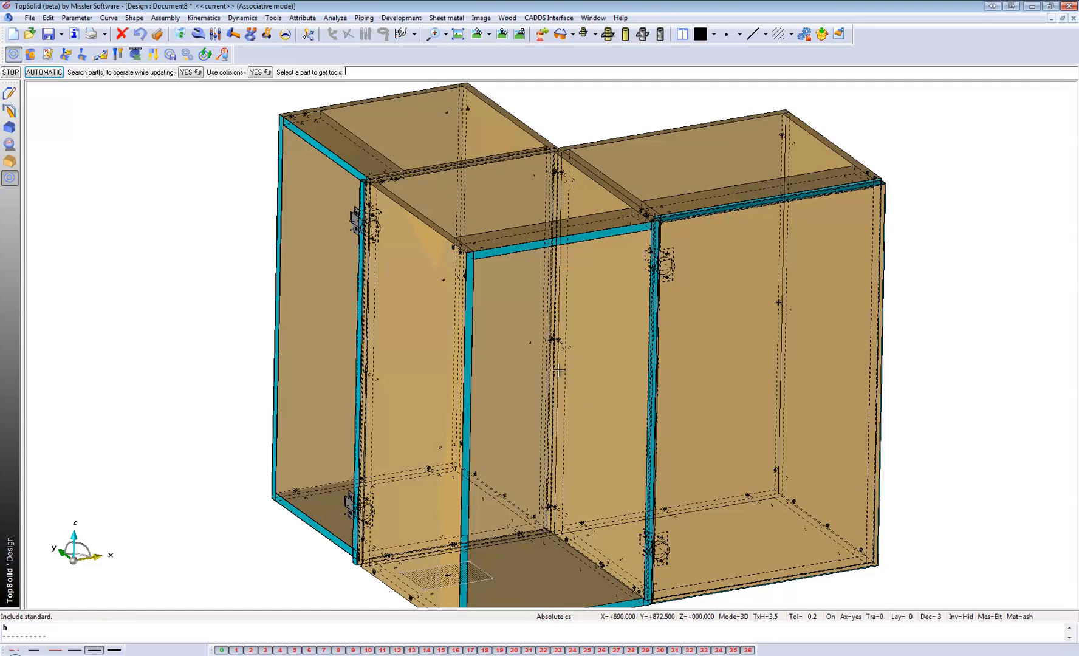
scroll(558, 370, "down", 1)
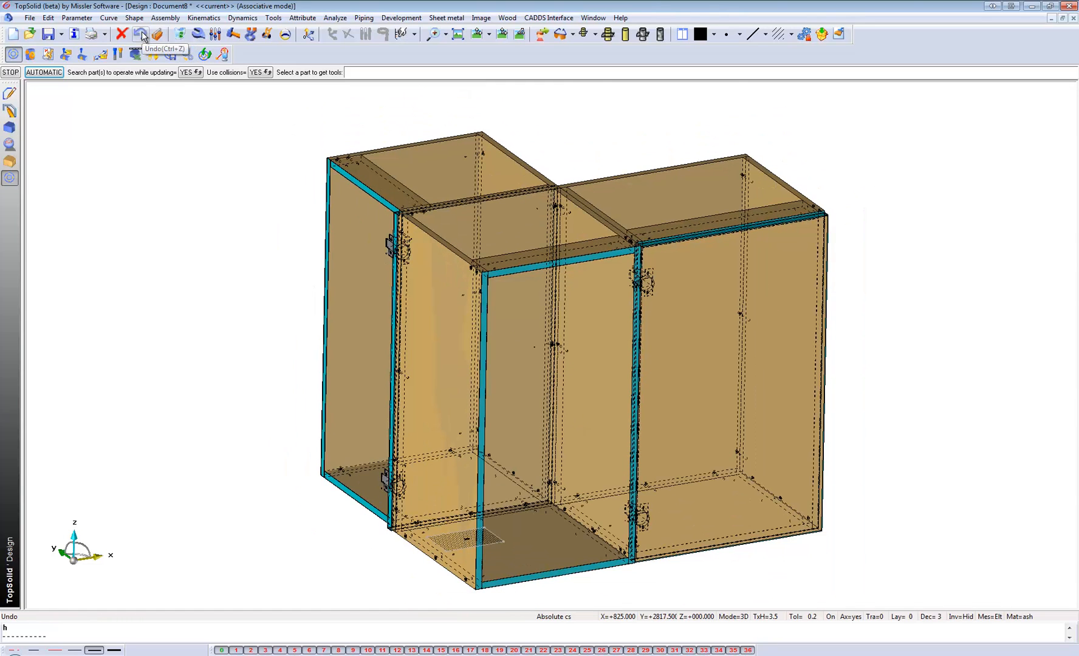
left_click(134, 38)
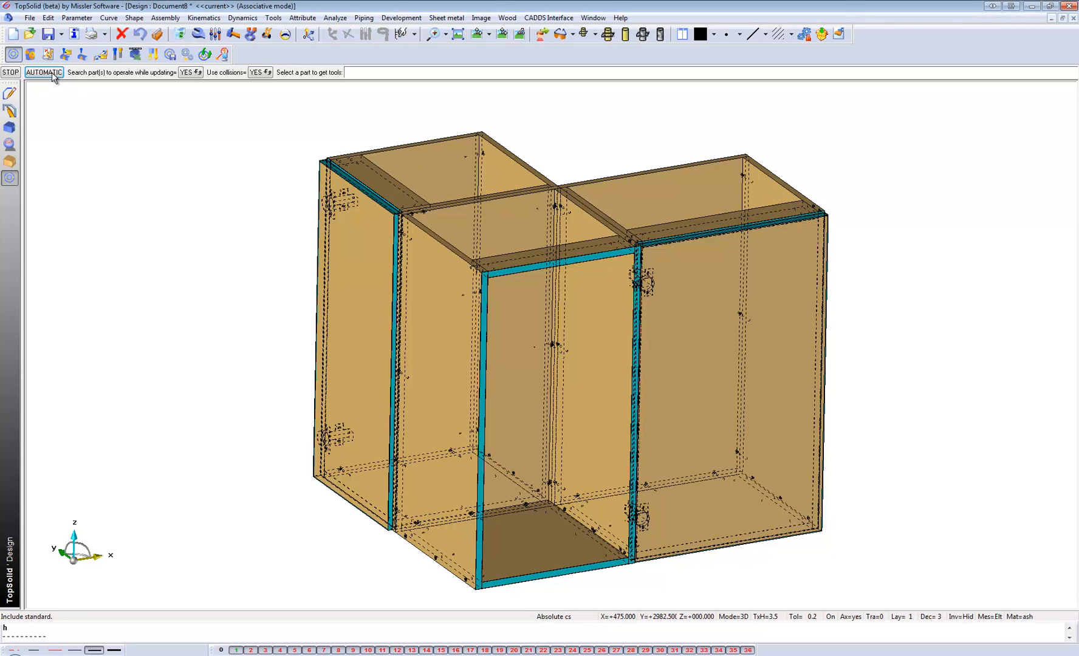
left_click(51, 73)
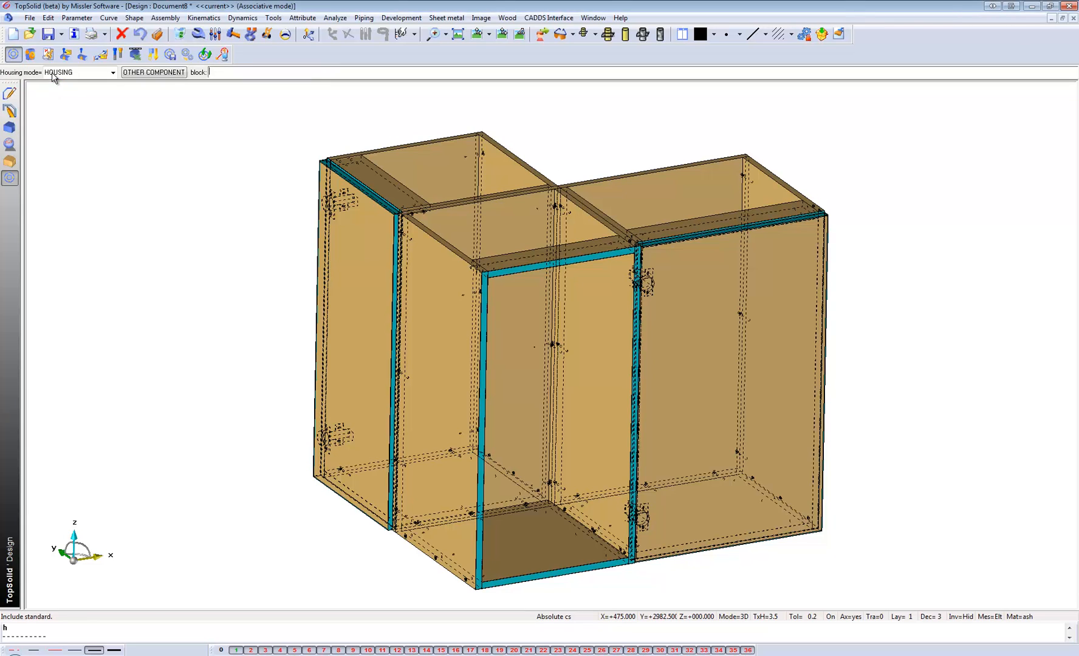
scroll(204, 323, "down", 1)
scroll(323, 296, "up", 1)
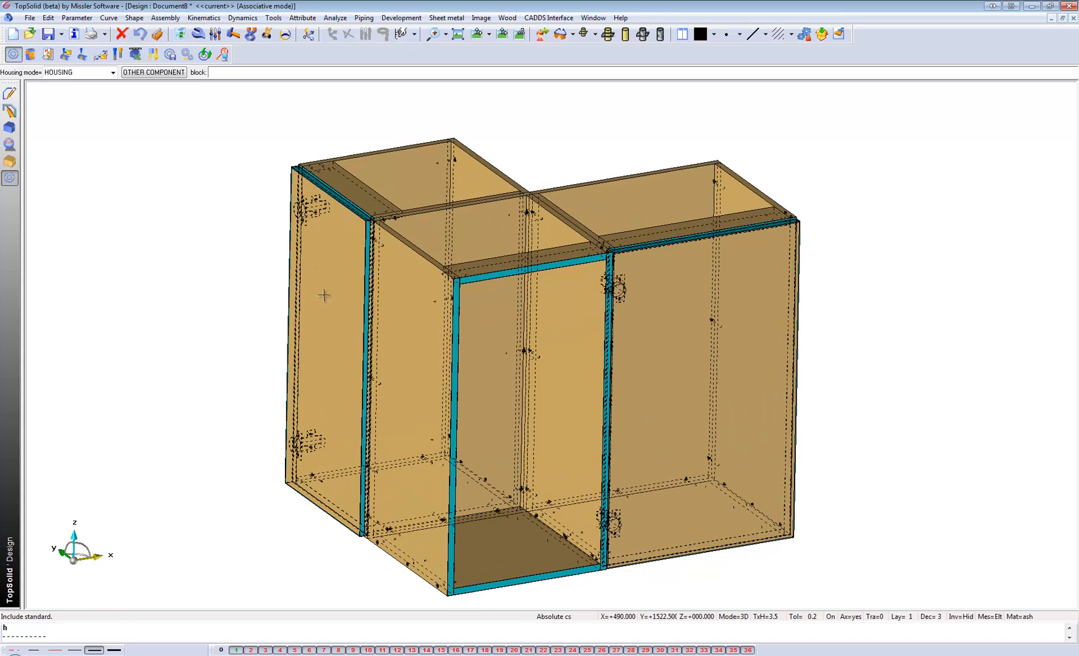
Change the code of the left block's door to BLUM Std H.
left_click(205, 34)
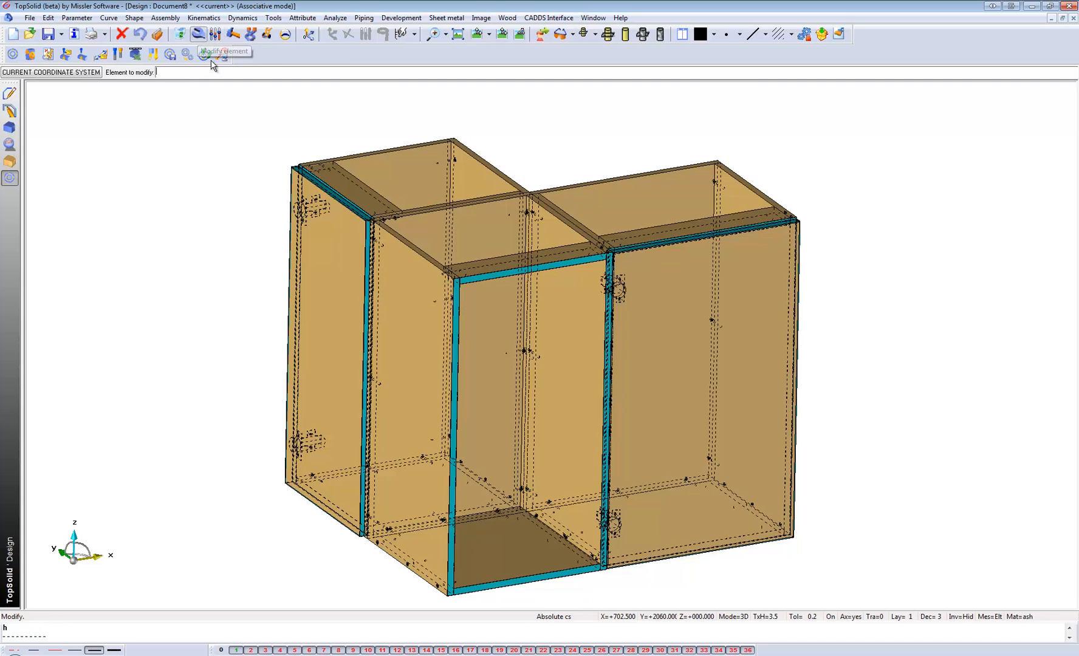
left_click(328, 254)
left_click(85, 73)
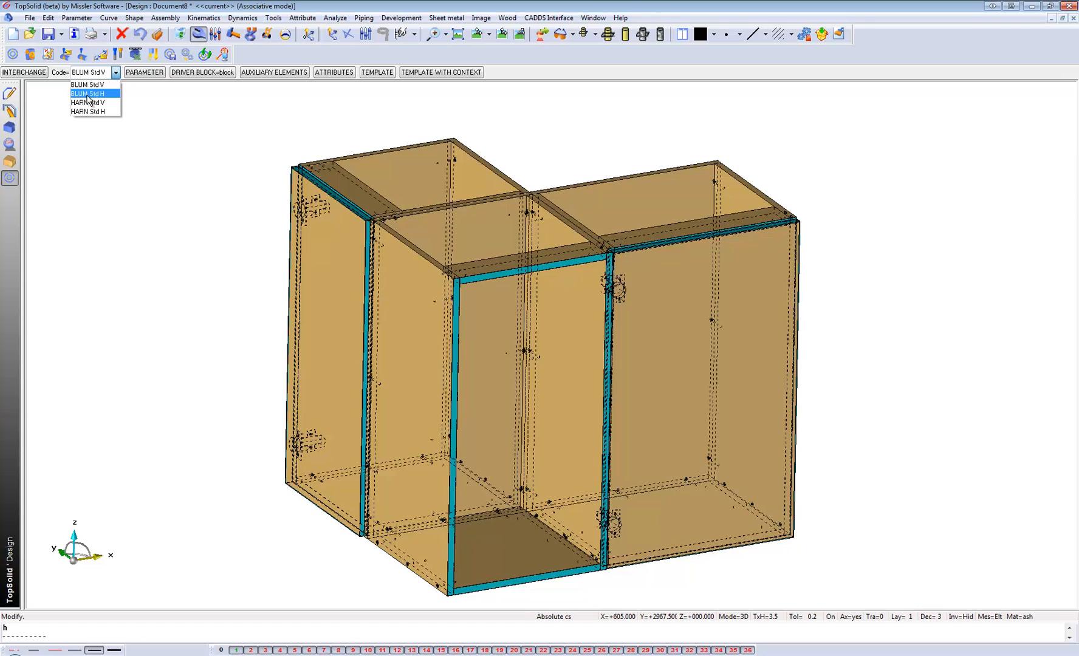
scroll(312, 196, "up", 3)
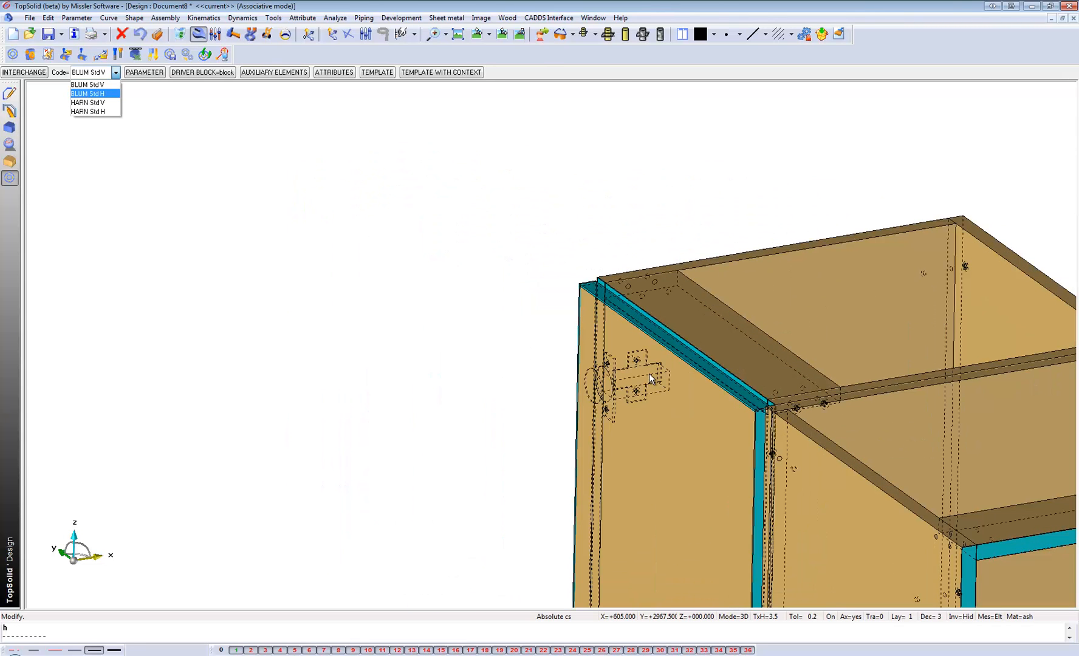
left_click(720, 389)
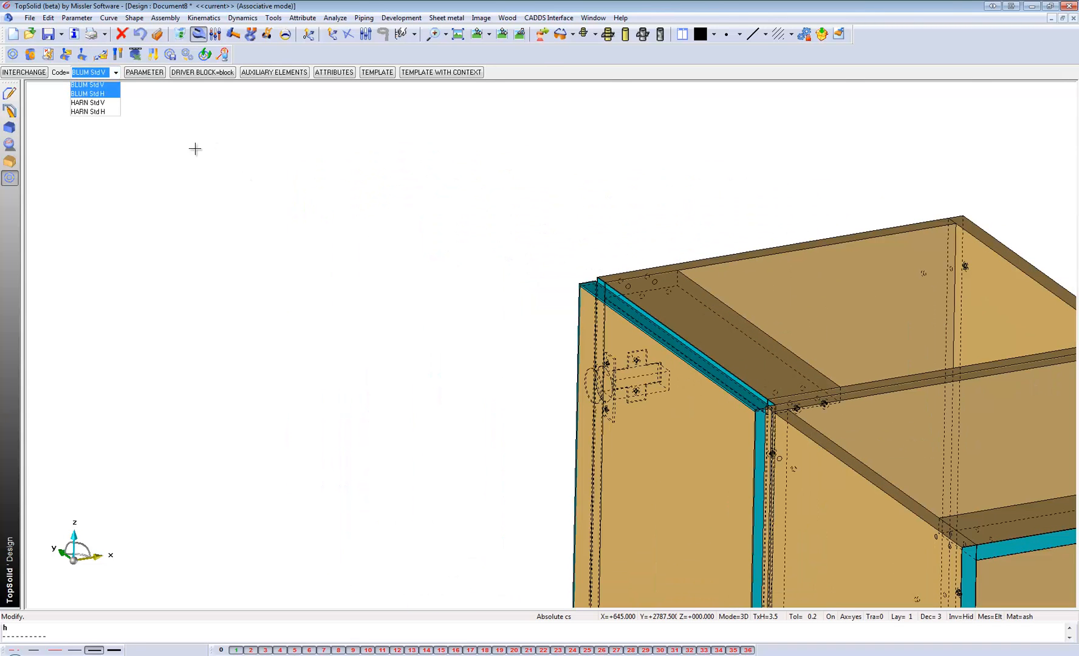
left_click(96, 85)
Inspect the modified hinge from inside the left carcase and extend the code change to the other LH doors.
scroll(635, 373, "up", 4)
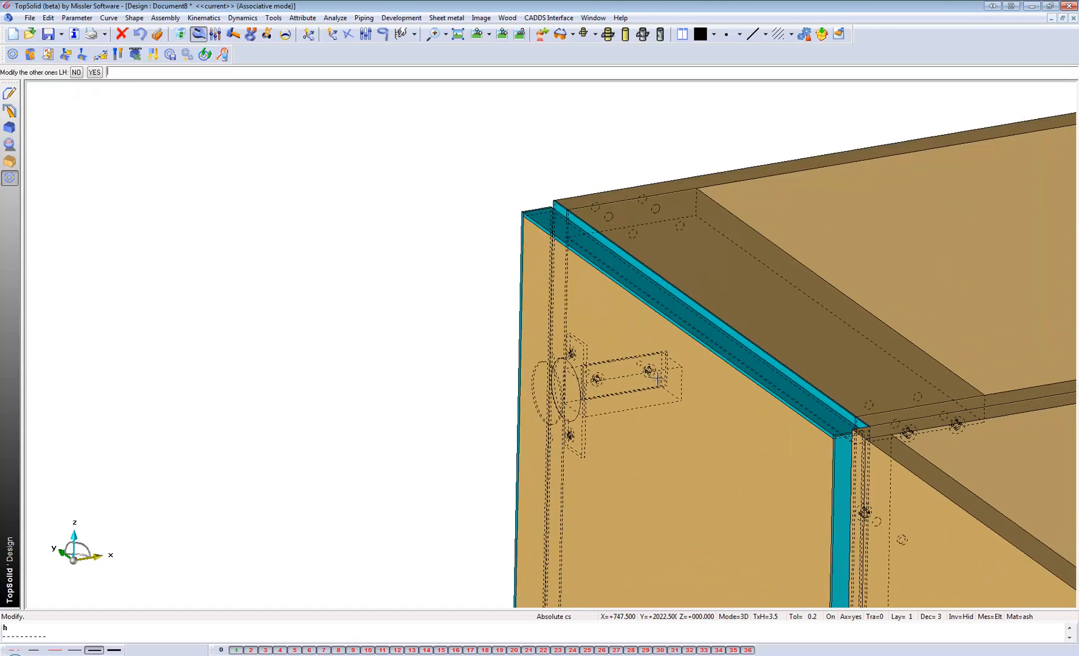
scroll(521, 381, "down", 4)
middle_click_drag(521, 381, 568, 373)
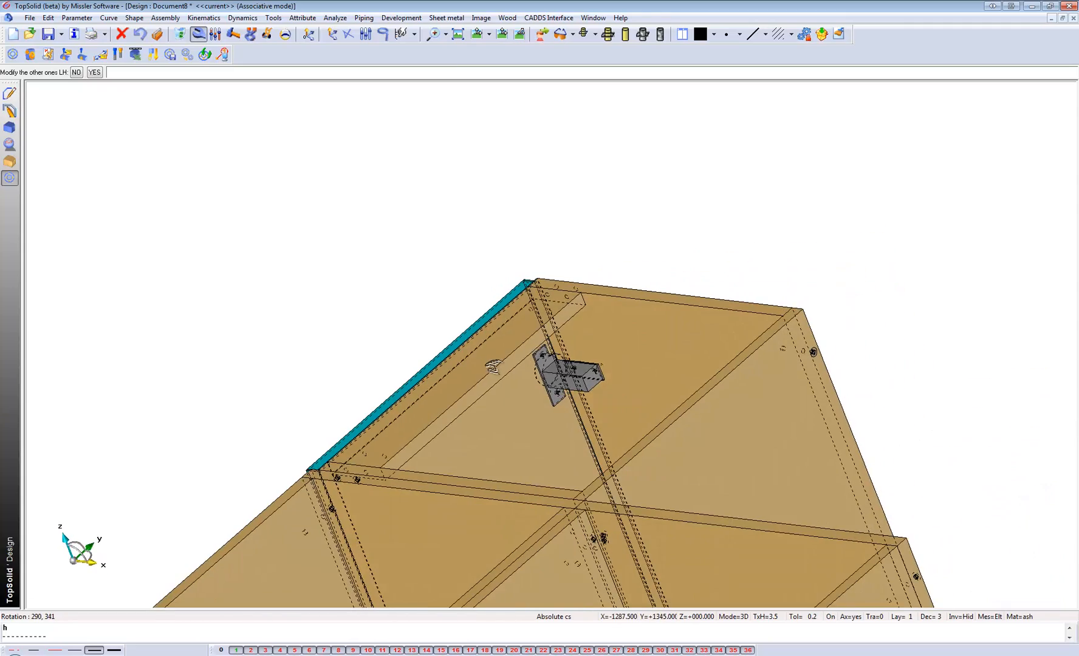
scroll(556, 389, "up", 5)
scroll(556, 389, "down", 6)
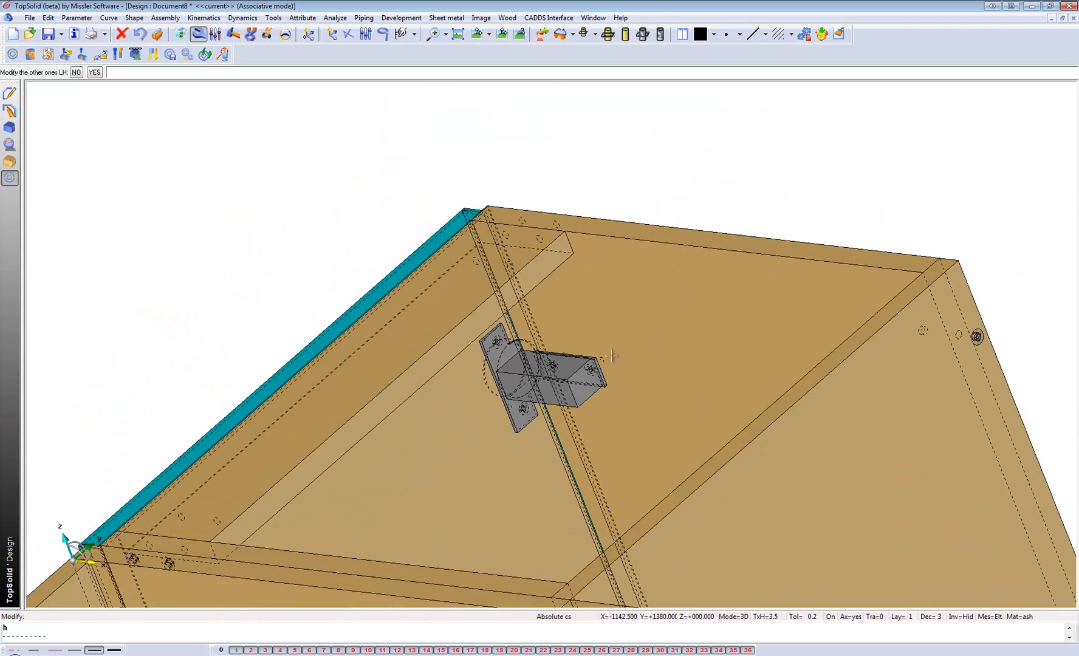
left_click(96, 73)
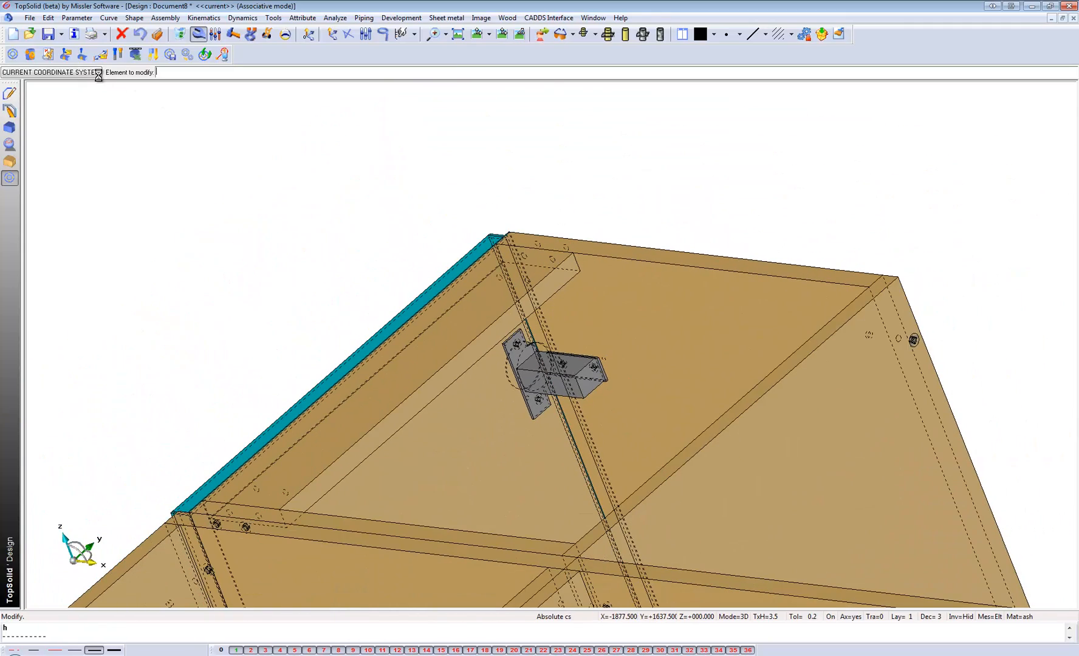
Interchange the left block's LH door driver with the RH door driver, keeping code BLUM Std H.
scroll(480, 146, "down", 3)
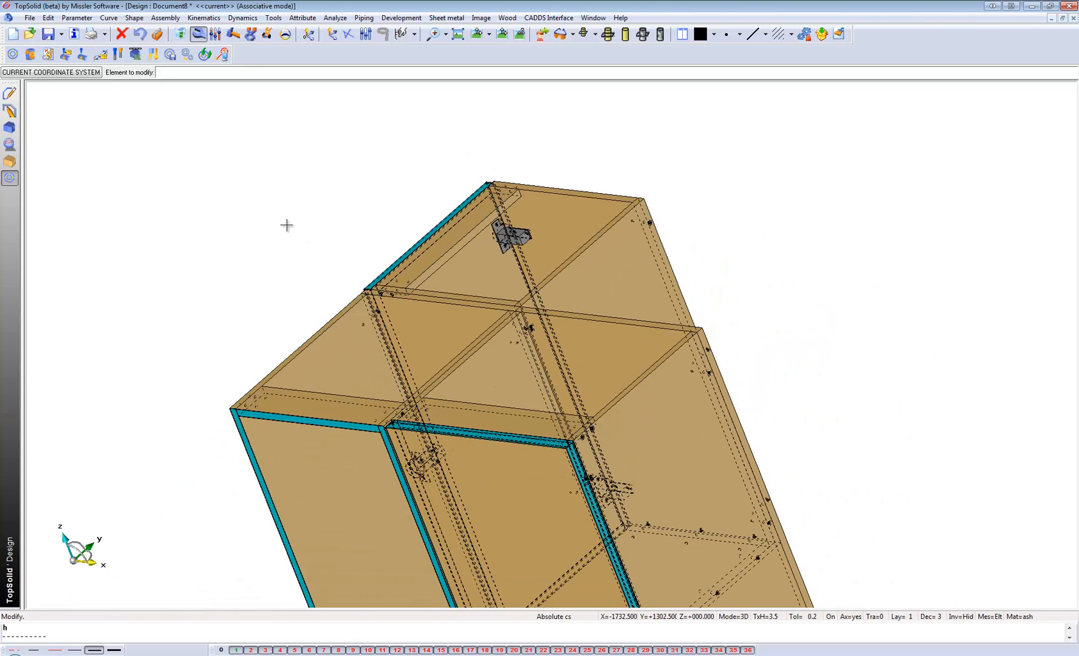
scroll(287, 224, "up", 1)
left_click(530, 274)
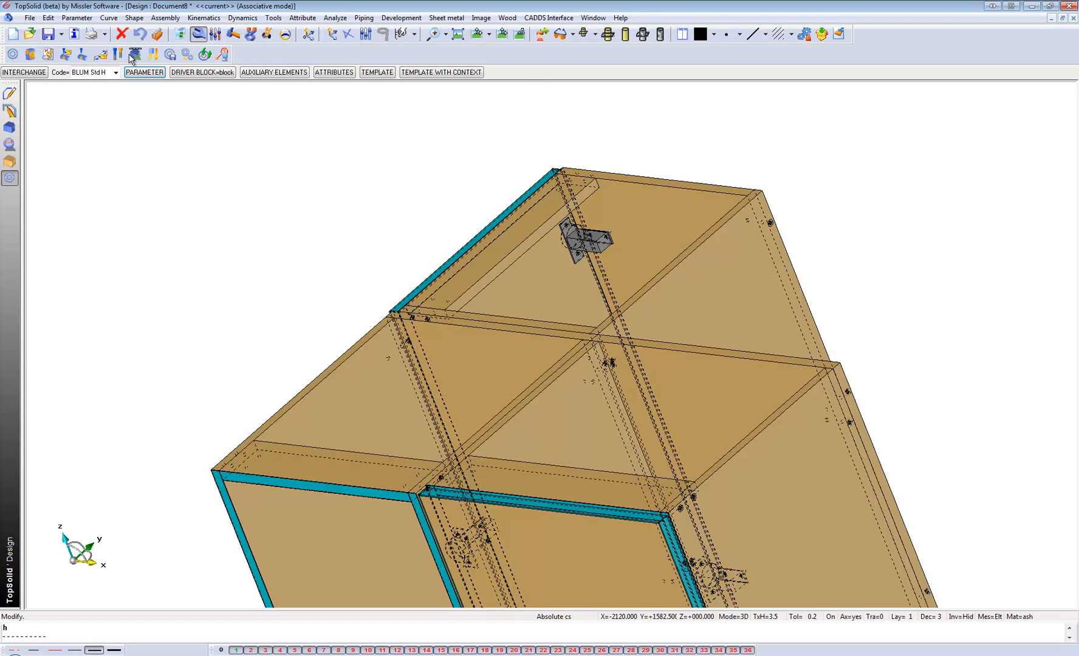
left_click(25, 73)
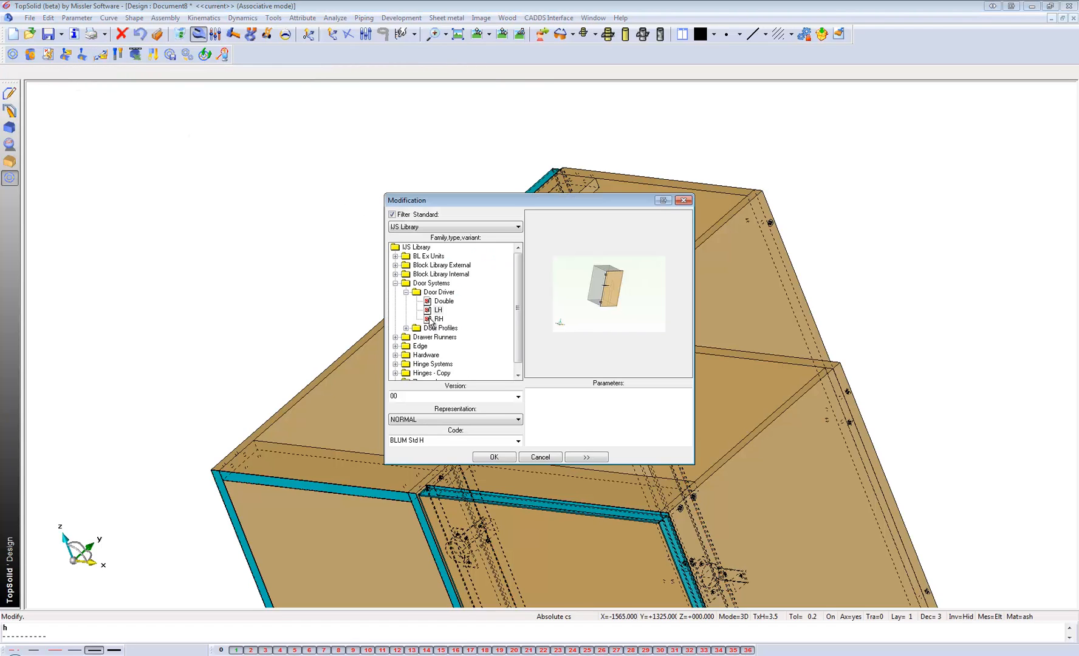
left_click(438, 319)
left_click(494, 457)
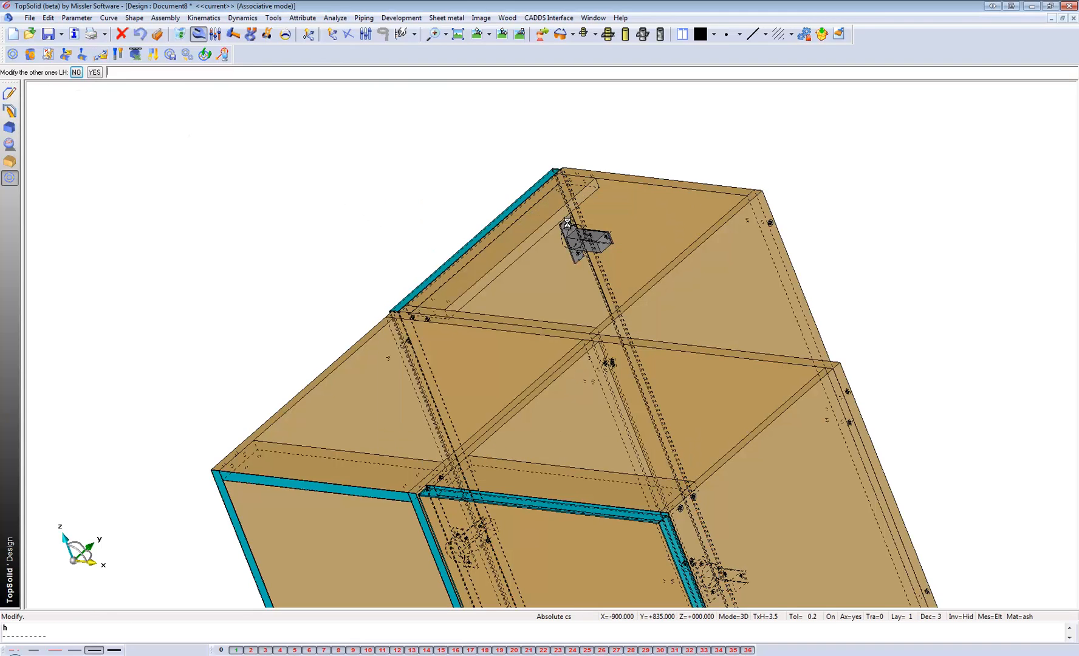
middle_click_drag(562, 306, 679, 309)
left_click(518, 36)
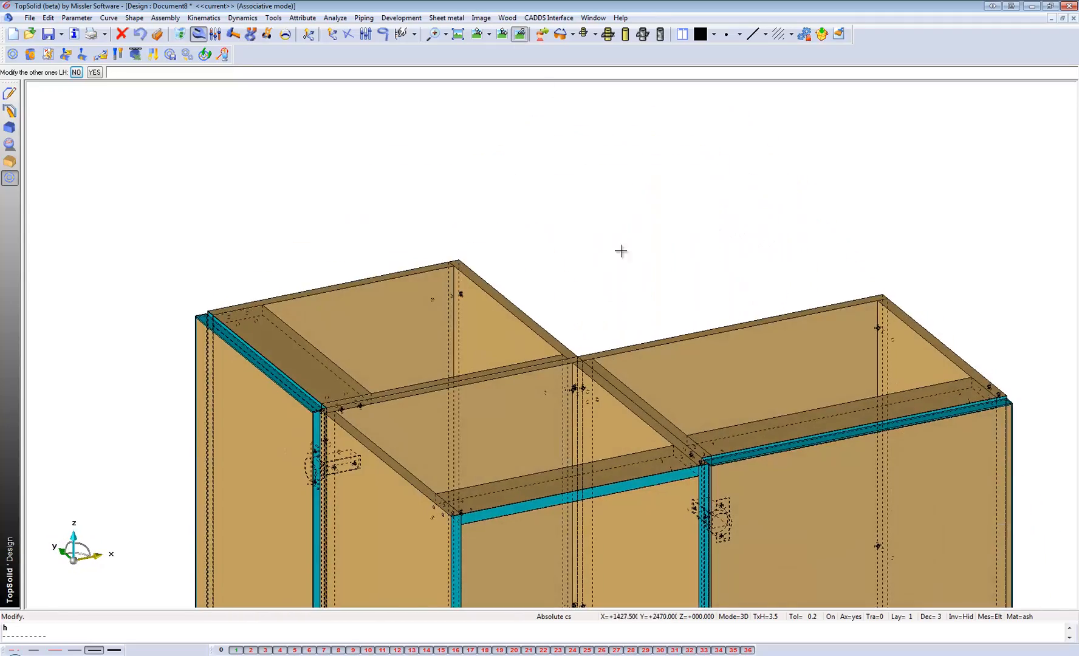
scroll(586, 243, "down", 5)
middle_click_drag(526, 366, 498, 316)
scroll(506, 334, "up", 1)
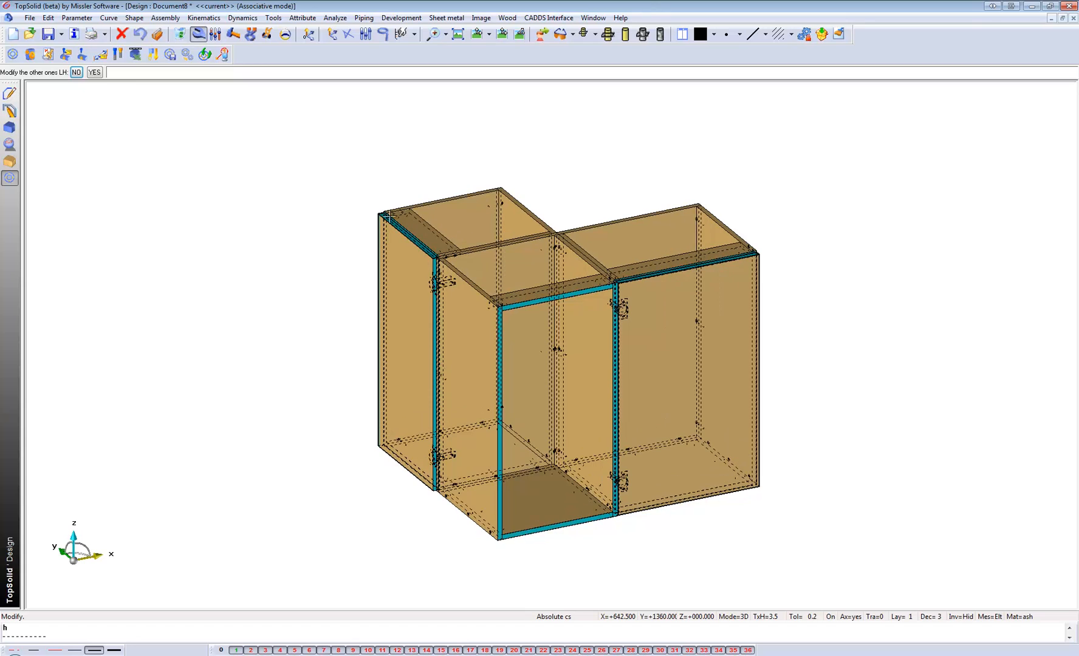
Include the Adj Shel Group Hole component from the Adj Shelves family of Block Library External with code 3x5Øx32mm.
left_click(13, 56)
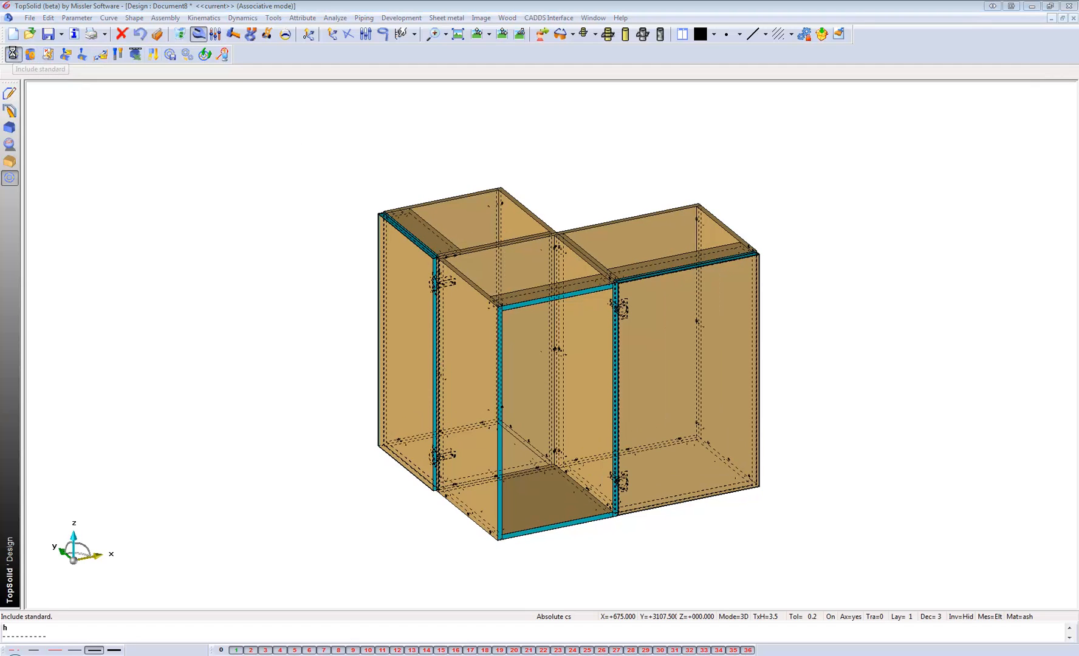
left_click(395, 283)
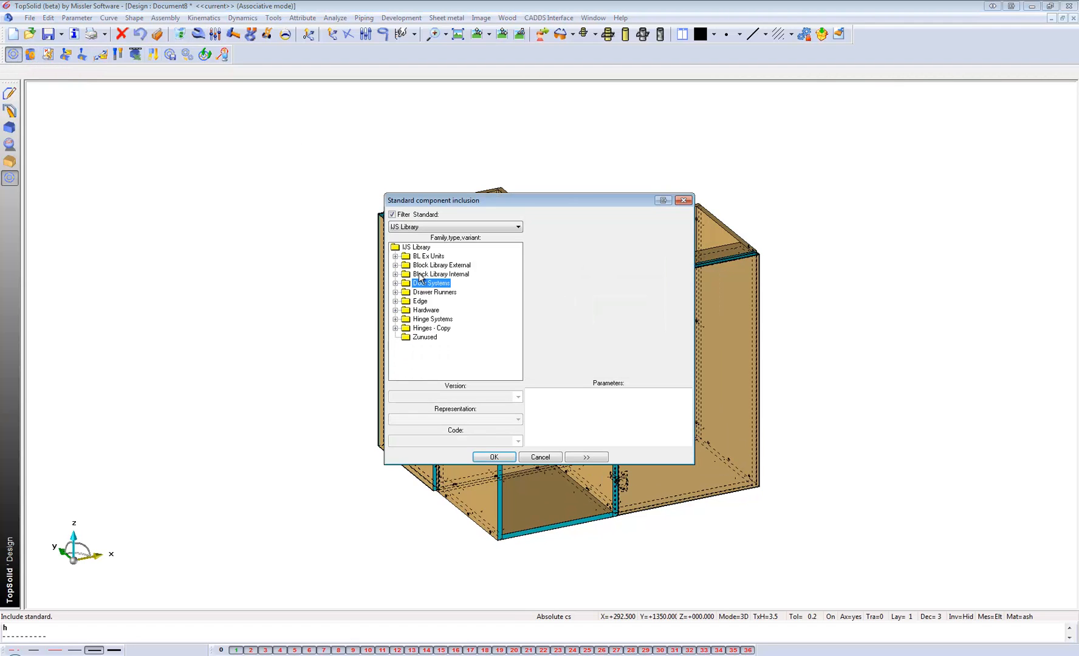
double_click(425, 265)
double_click(432, 274)
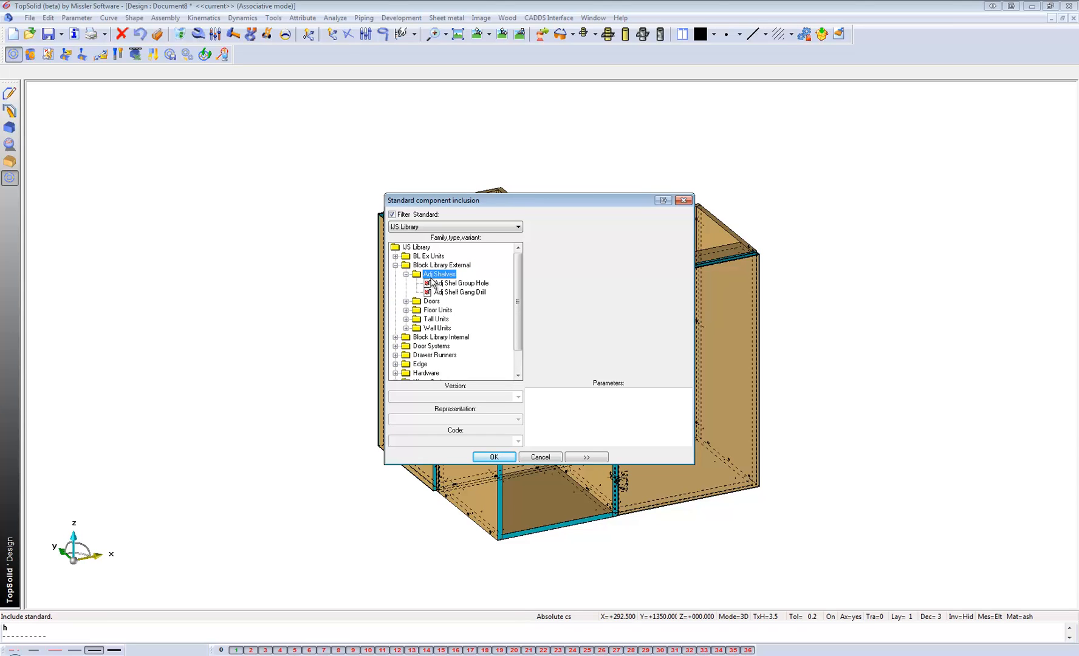
left_click(444, 284)
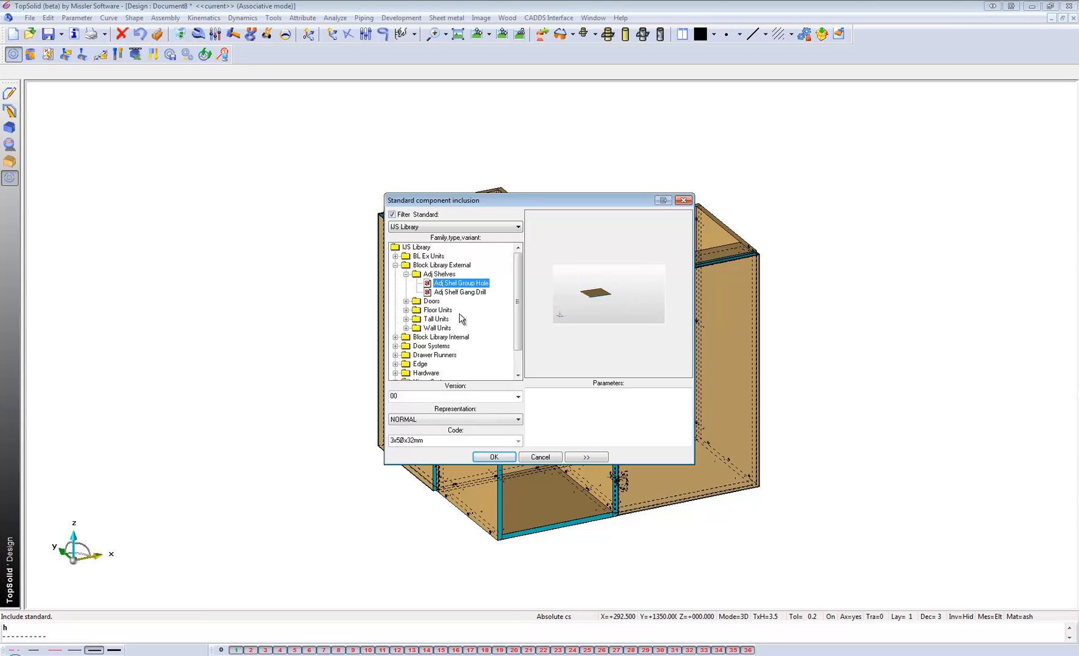
left_click(494, 457)
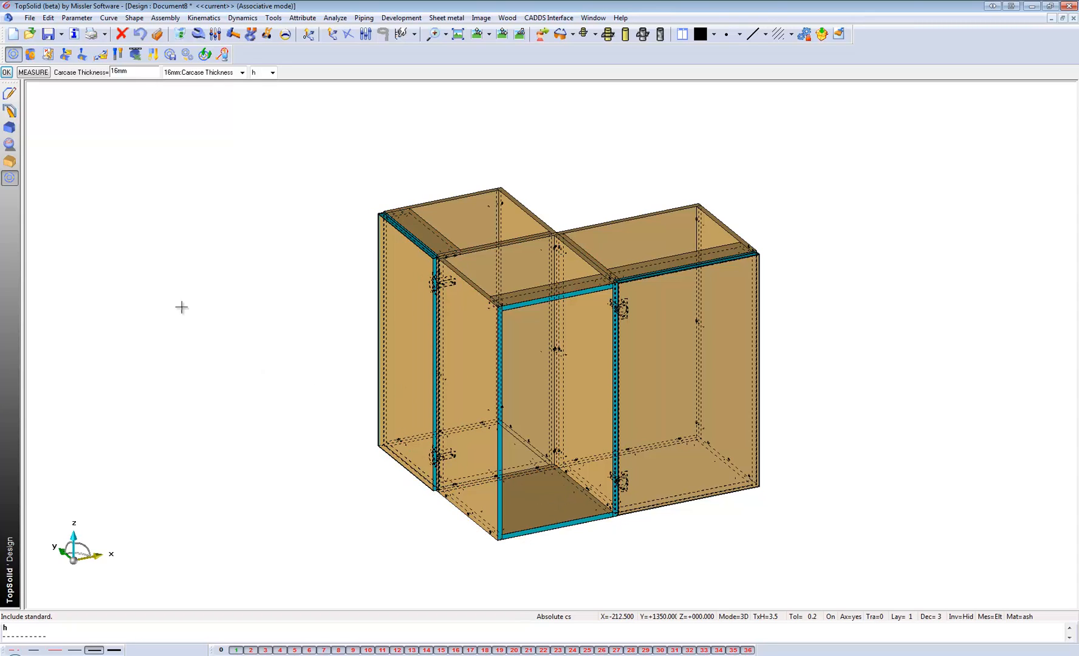
House the adjustable shelf group in the open middle block with a 16 mm carcase thickness and 2 adjustable shelves.
key("Return")
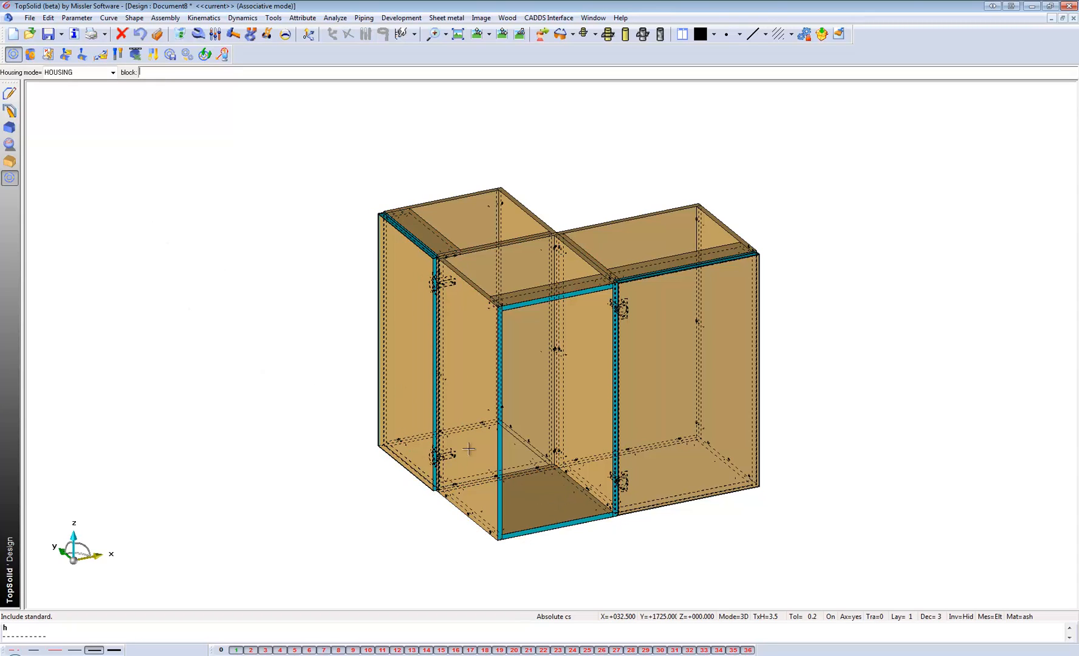
left_click(549, 521)
key("Return")
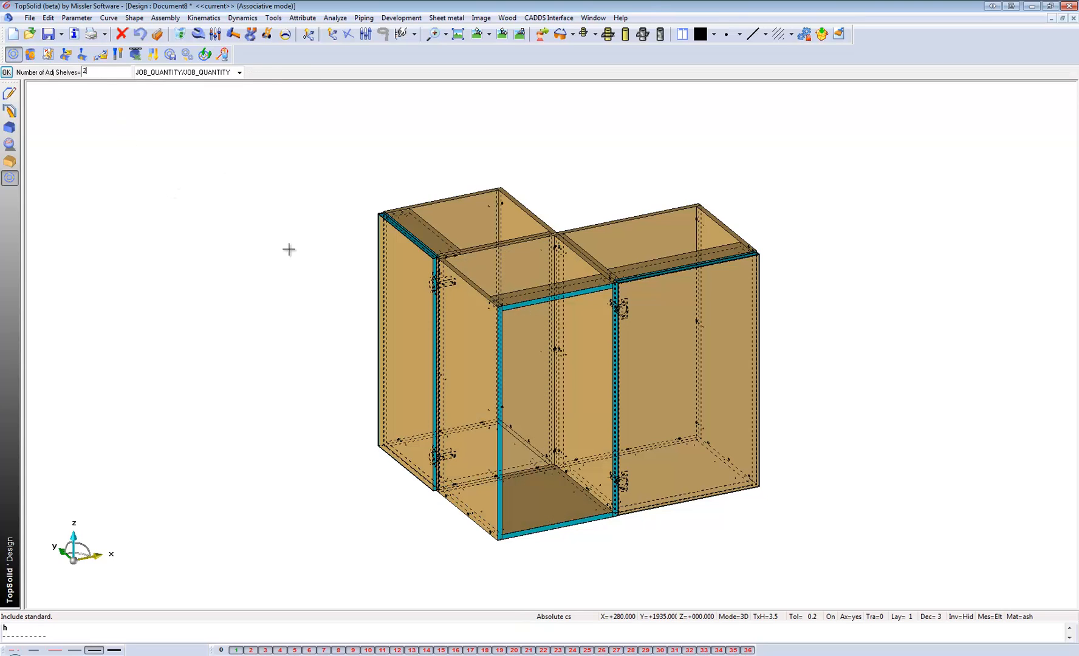
key("Return")
left_click(44, 72)
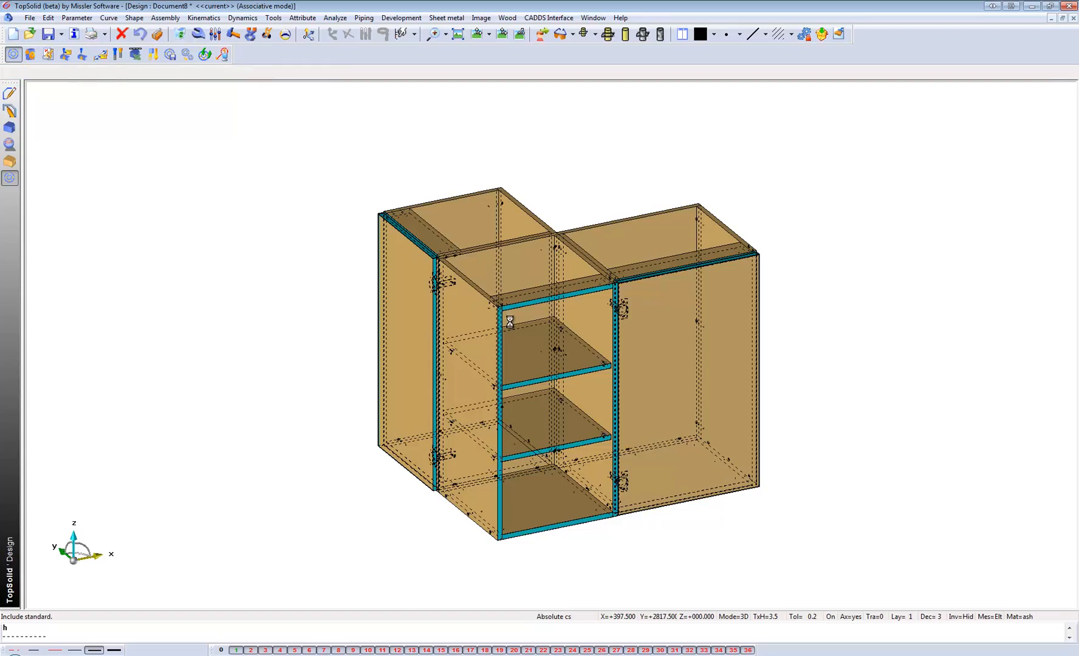
Modify the middle block's shelf group, keeping code 3x5Øx32mm, and set its Number of Adj Shelves to 3.
scroll(568, 354, "up", 5)
middle_click_drag(583, 417, 575, 382)
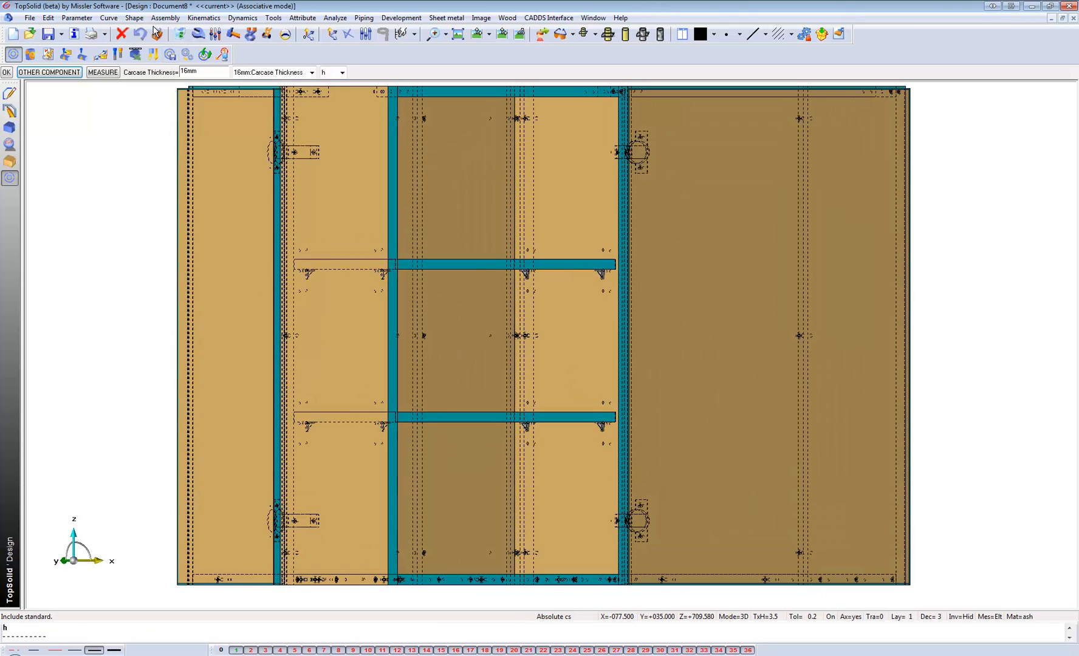
left_click(199, 34)
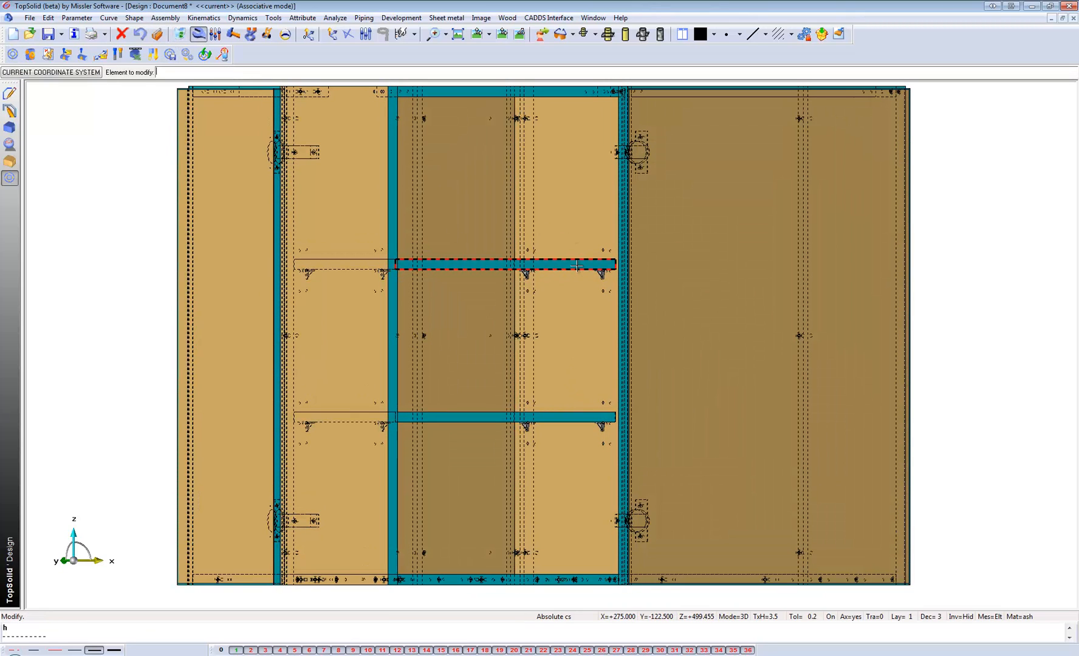
left_click(221, 103)
left_click(114, 72)
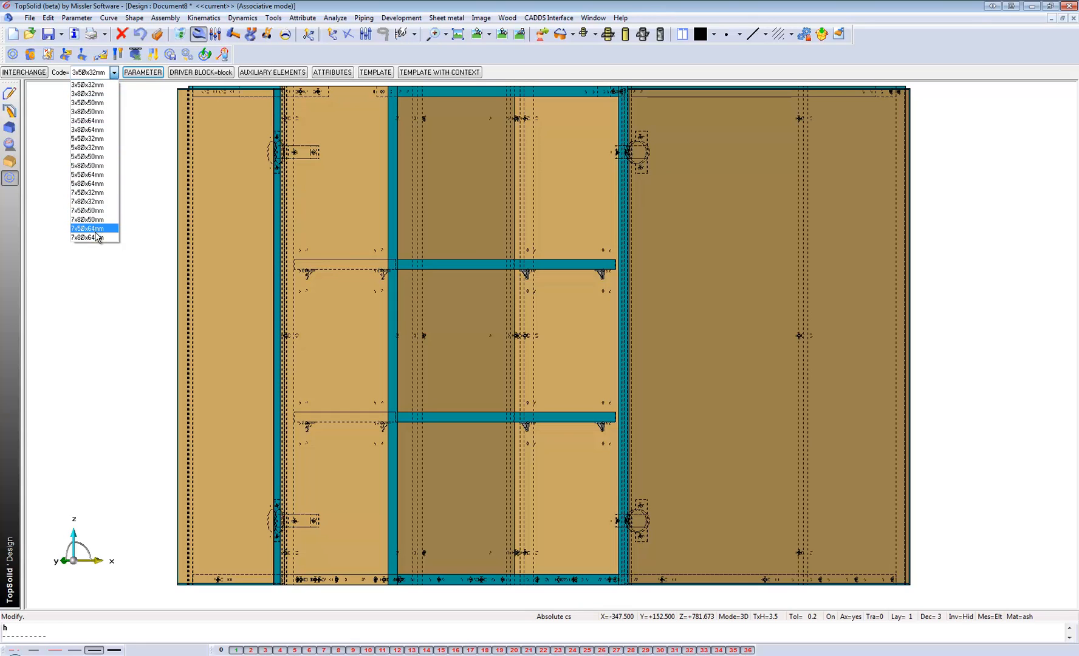
left_click(88, 85)
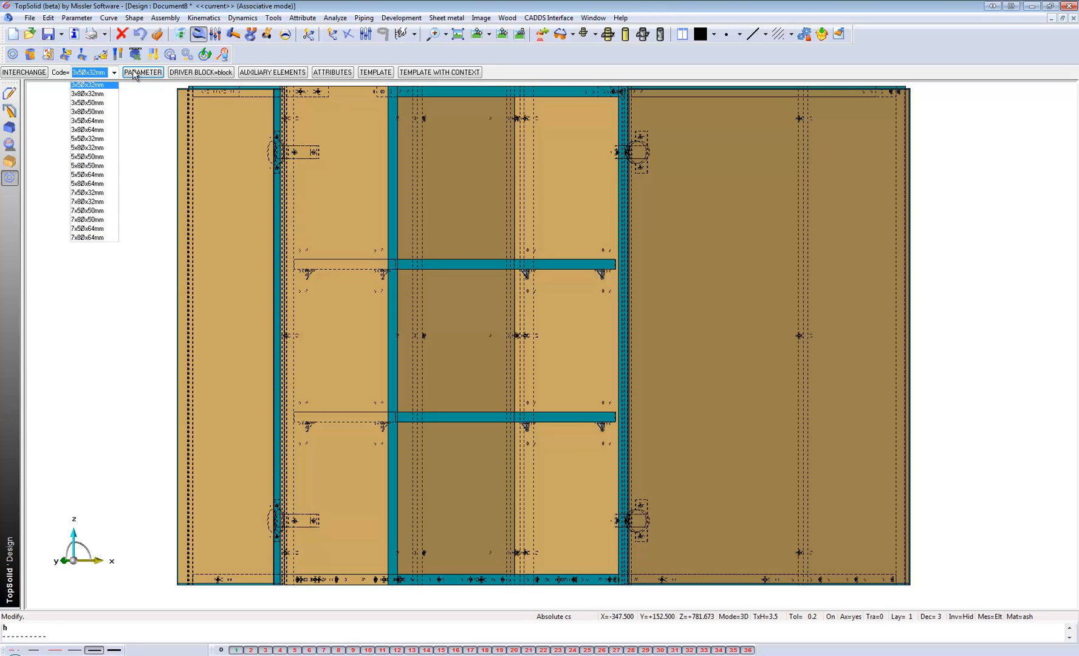
left_click(133, 73)
left_click(135, 73)
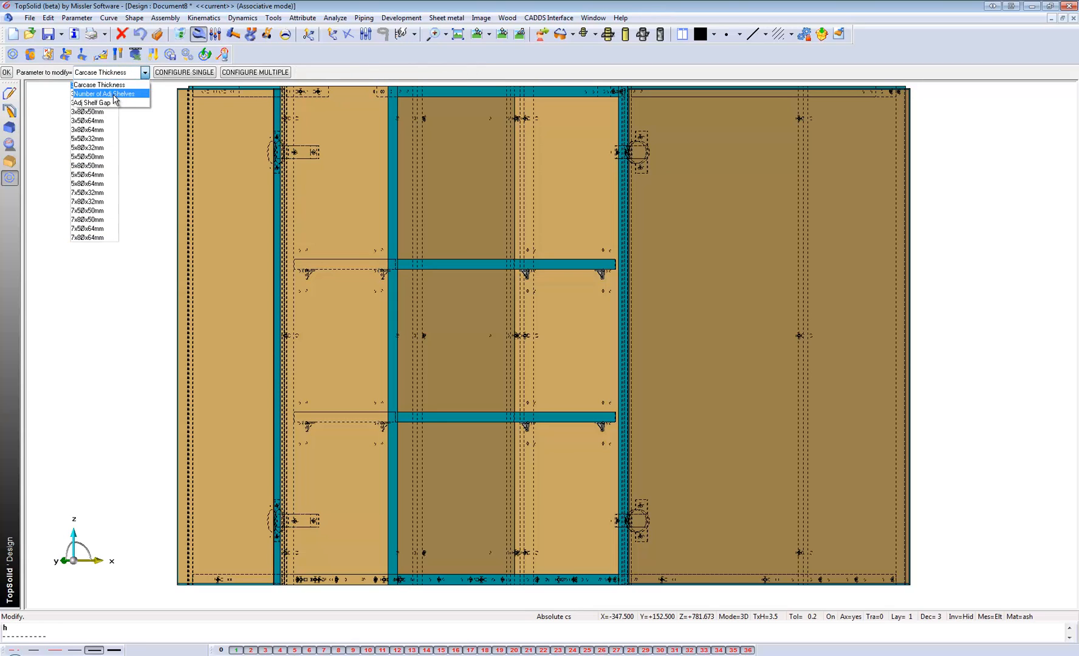
left_click(113, 95)
scroll(119, 176, "down", 1)
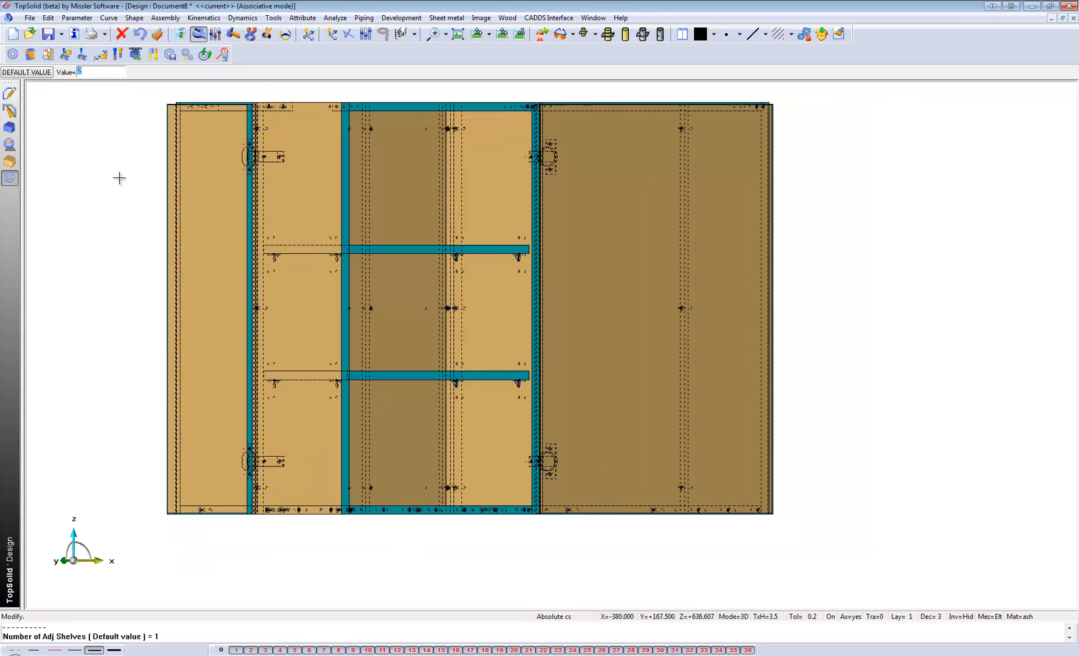
type("3")
key("Return")
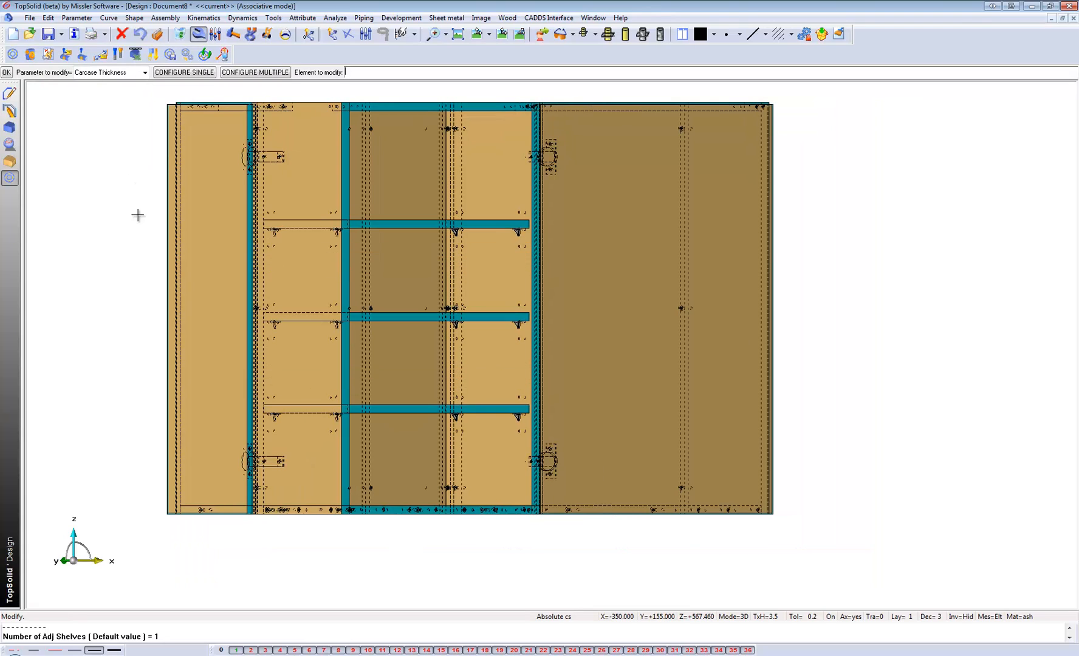
Interchange the right block's door driver with the 320M Equal driver from Drawer METABOX in IJS BLUM Library, code 1 Drawer.
middle_click_drag(489, 331, 493, 364)
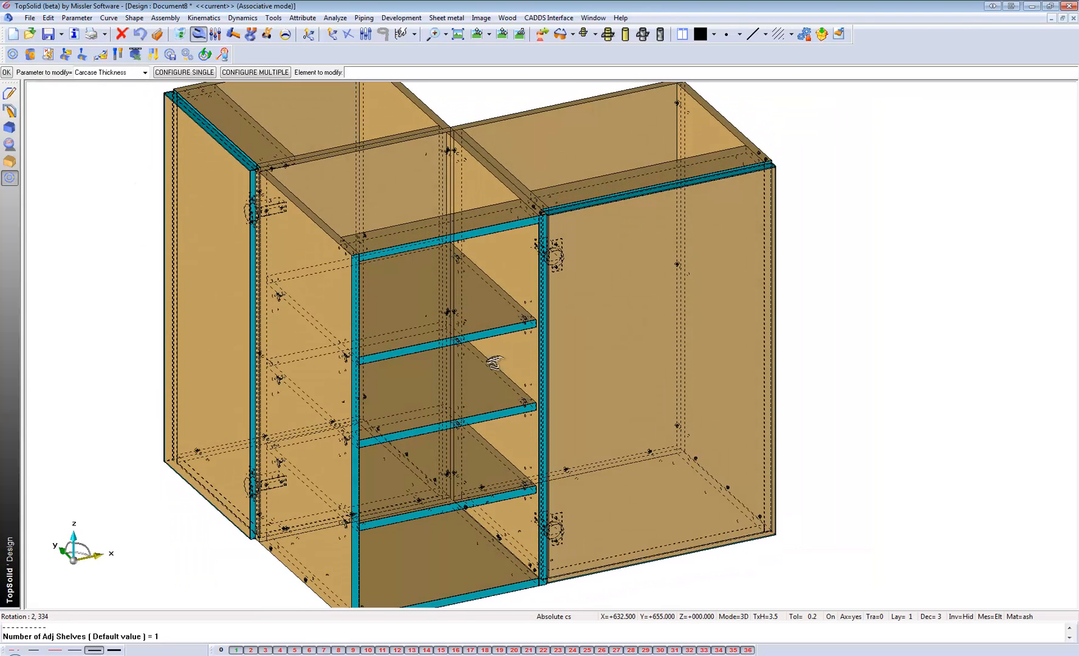
scroll(483, 334, "down", 1)
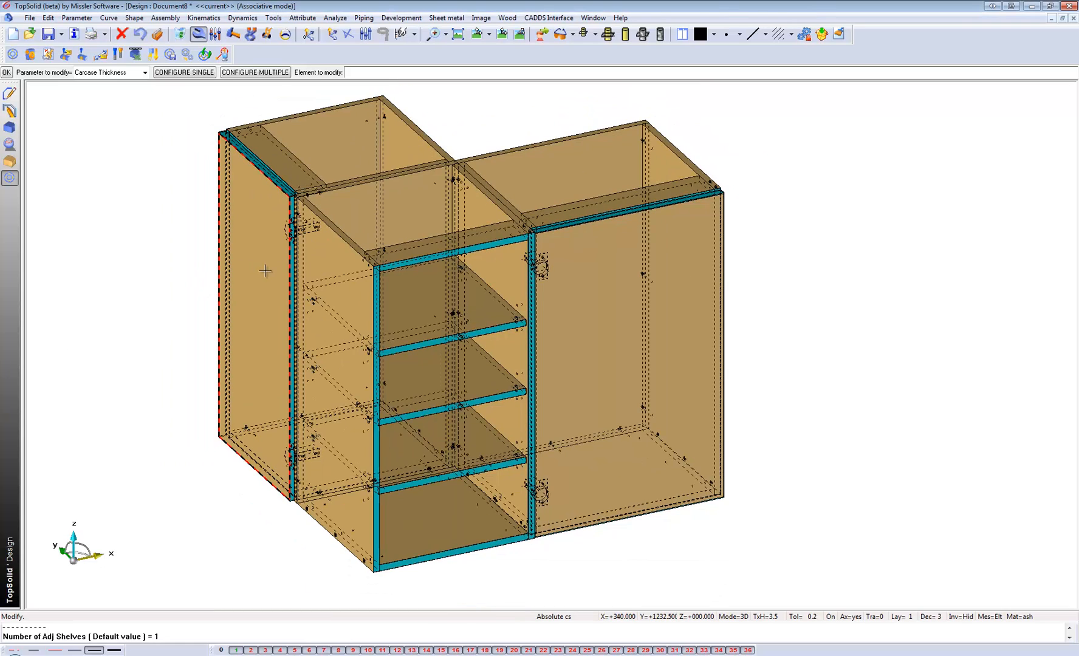
left_click(198, 40)
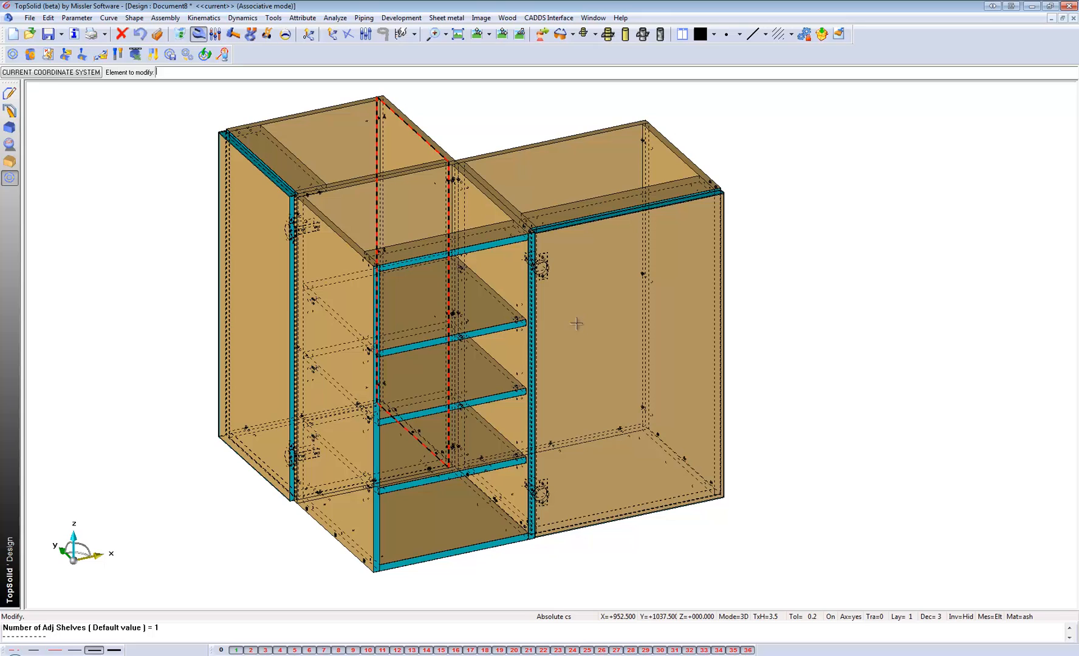
left_click(633, 342)
left_click(41, 72)
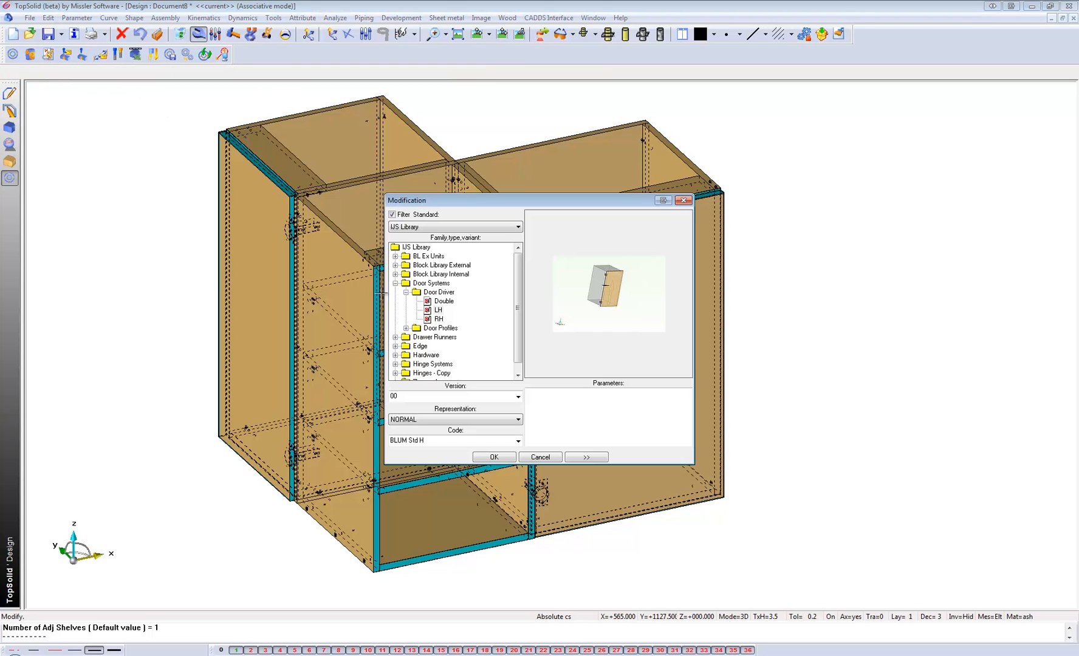
left_click(394, 284)
left_click(518, 227)
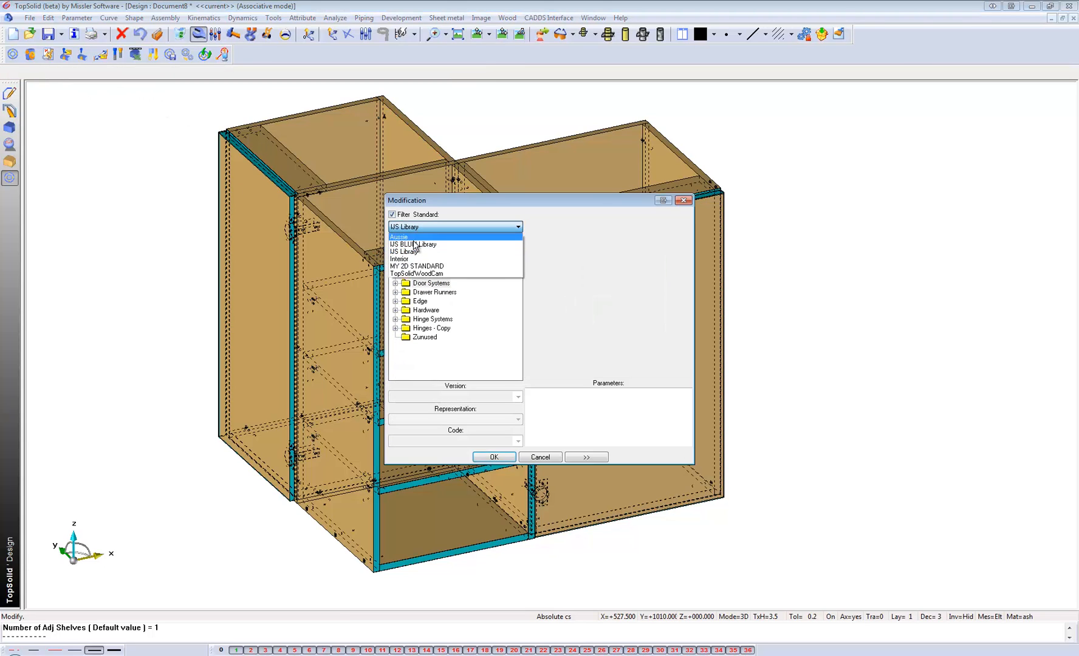
left_click(425, 242)
left_click(395, 256)
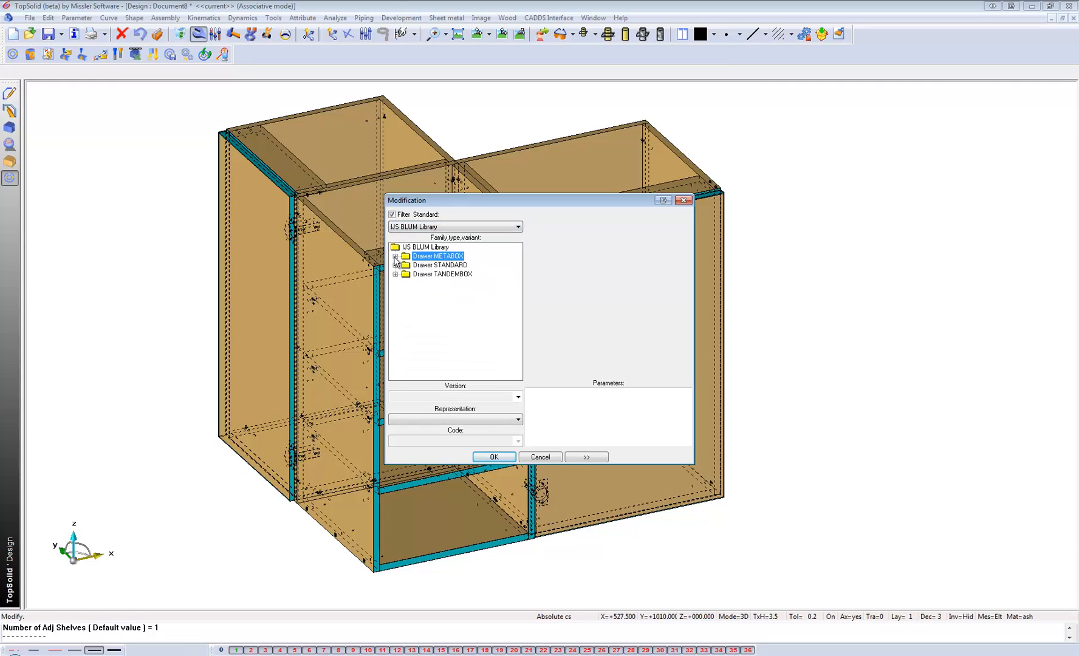
double_click(429, 258)
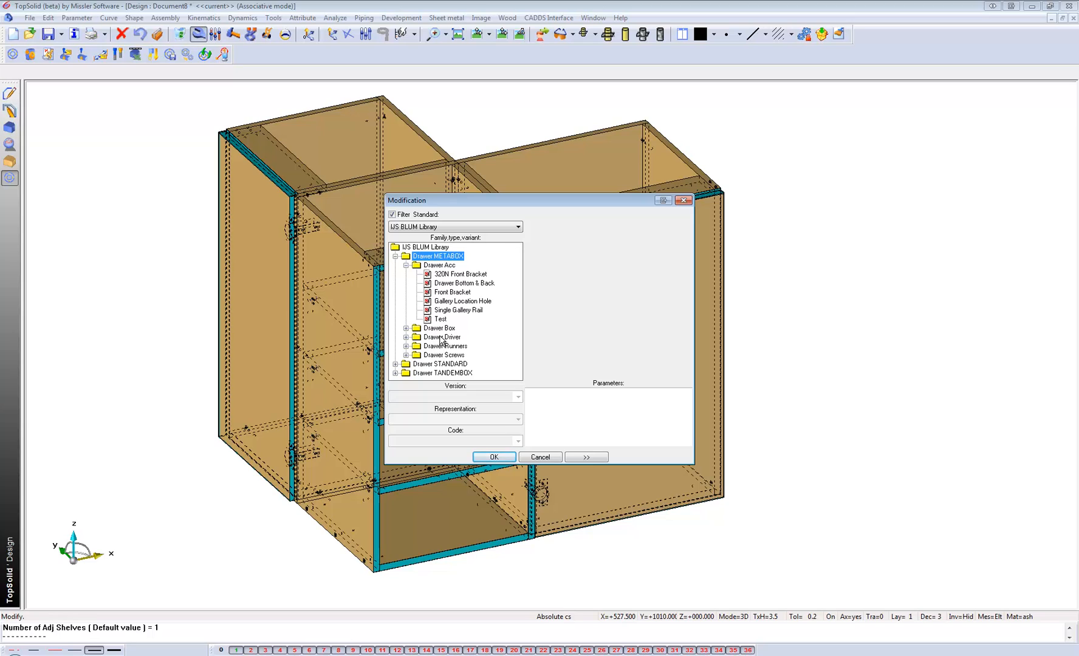
double_click(440, 337)
left_click(449, 345)
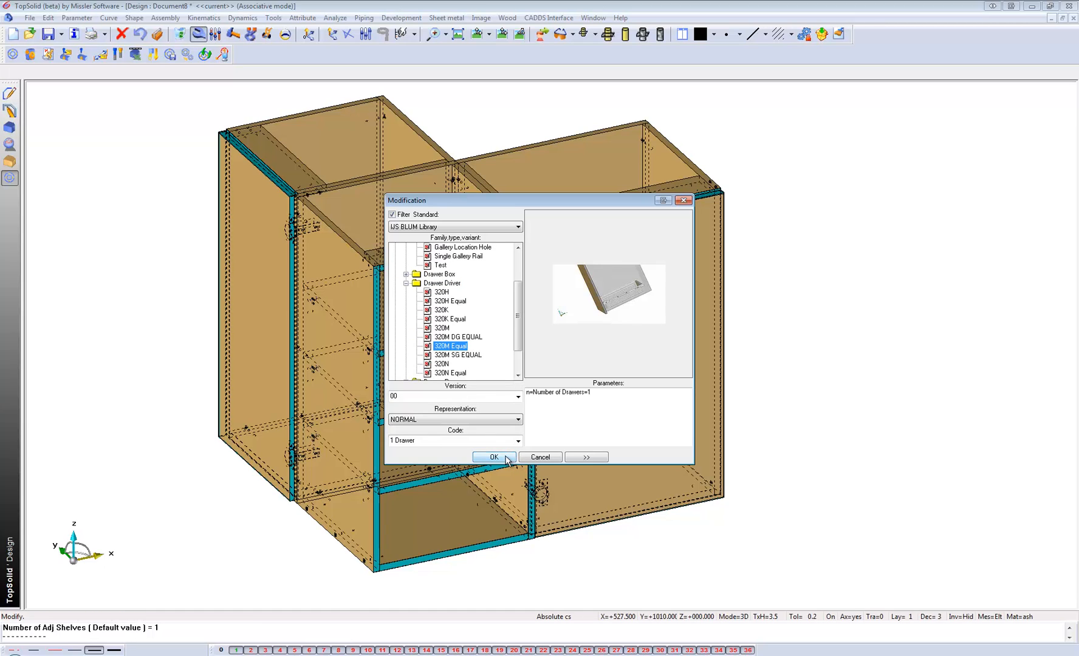
left_click(493, 457)
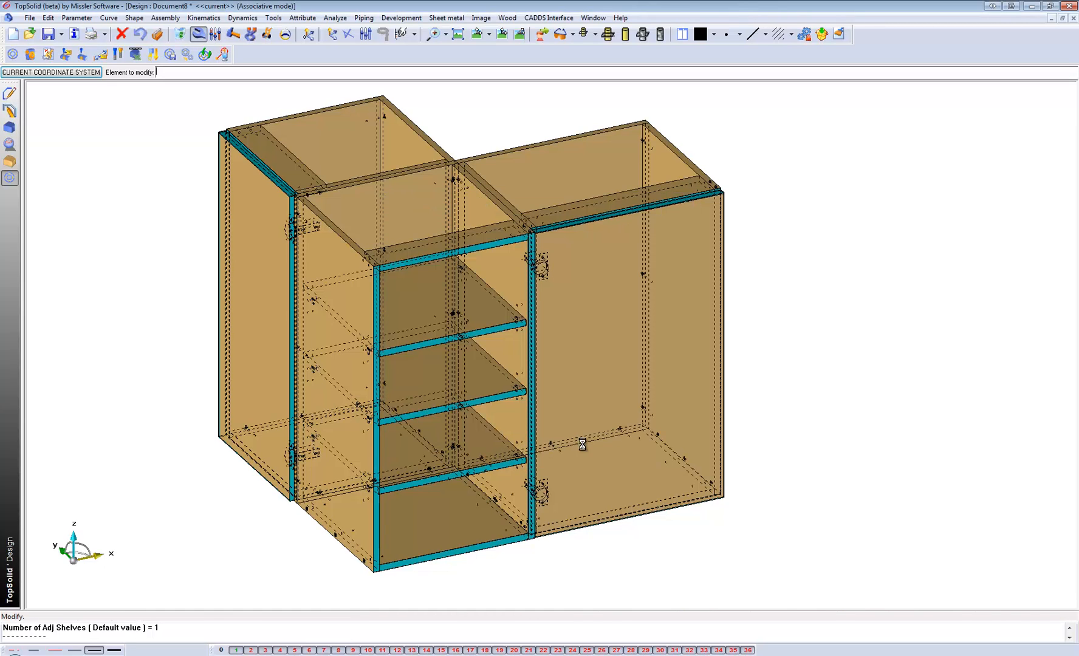
Change the code of the right block's drawer driver to 3 Drawer and check the drawer stack in the model.
mouse_move(580, 505)
middle_mouse_down()
mouse_move(577, 472)
mouse_move(534, 573)
mouse_move(582, 560)
mouse_move(565, 495)
middle_mouse_up()
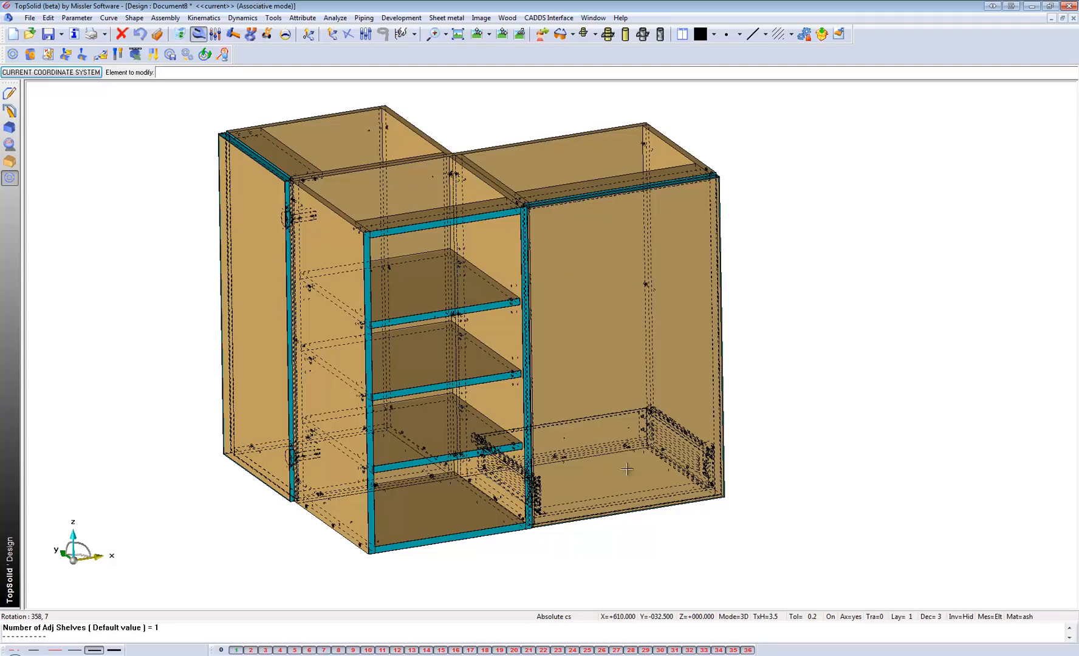
scroll(651, 462, "up", 3)
middle_click_drag(650, 462, 648, 466)
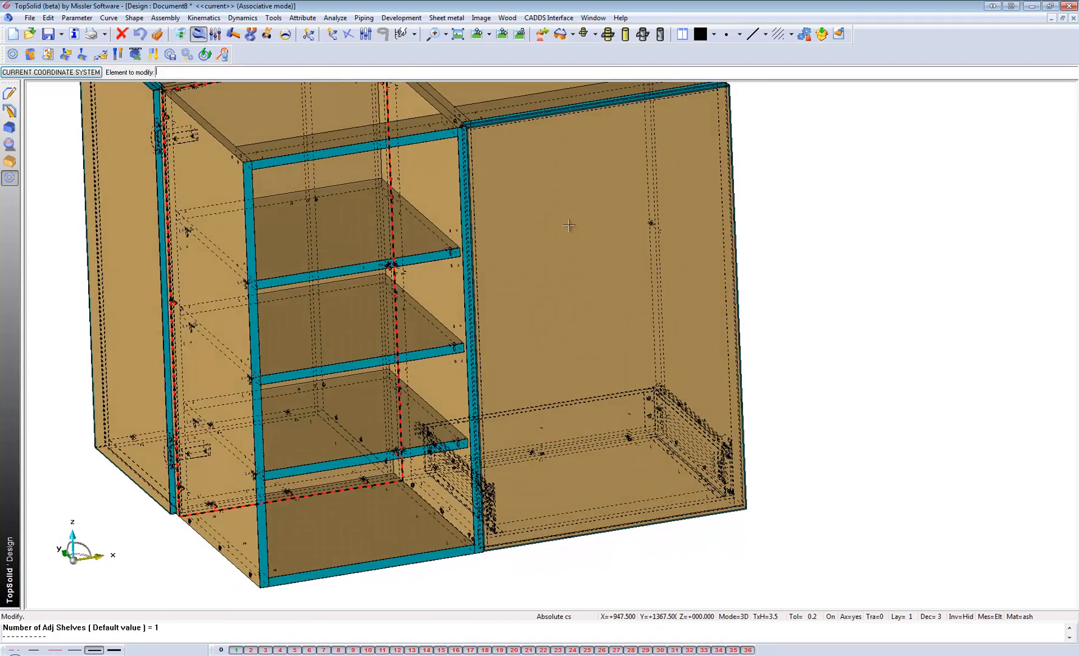
left_click(630, 243)
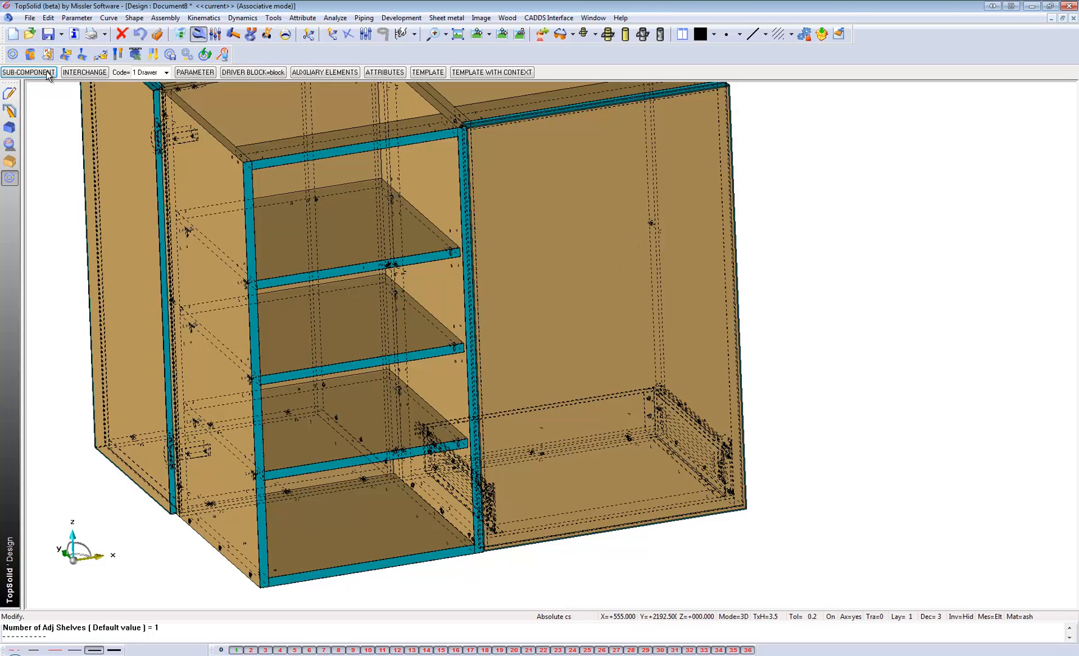
left_click(146, 74)
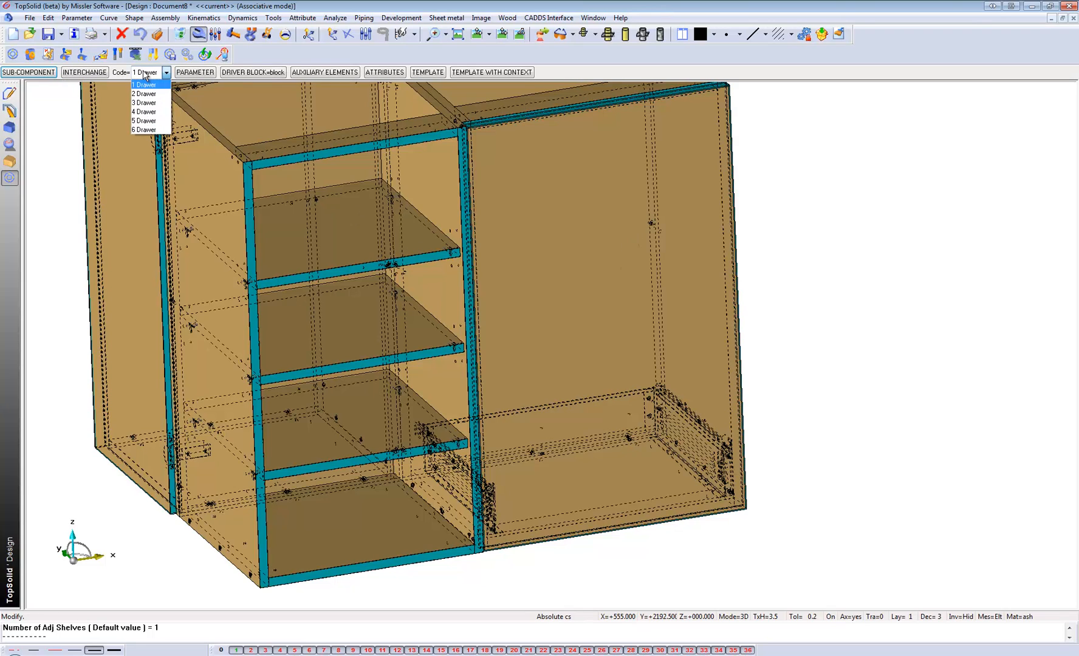
left_click(143, 103)
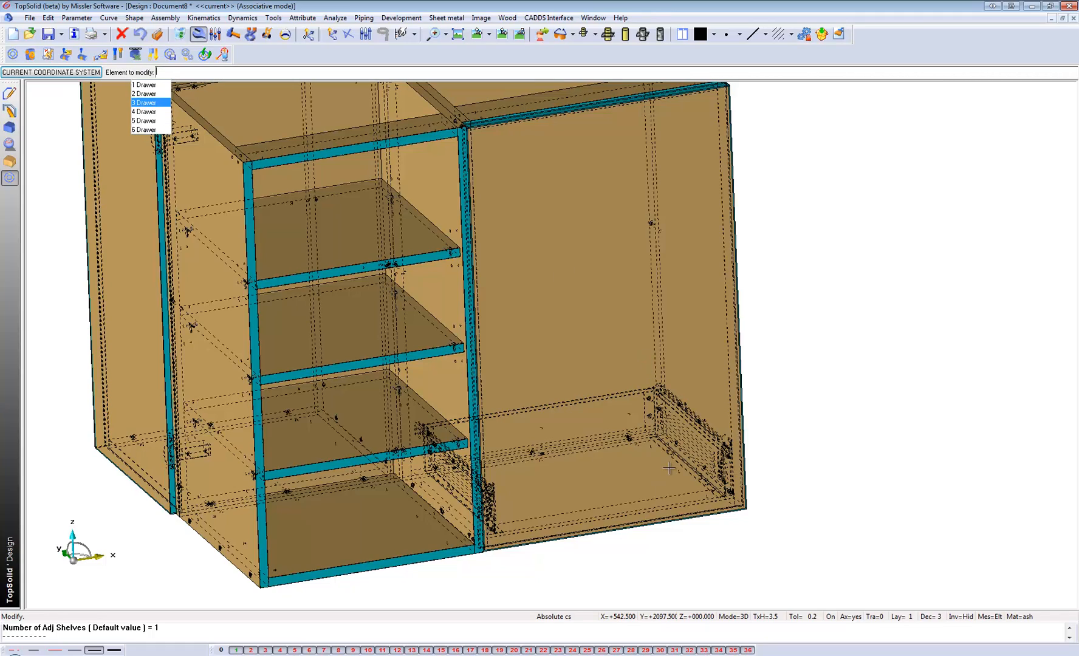
scroll(674, 471, "down", 3)
mouse_move(589, 373)
middle_mouse_down()
mouse_move(617, 378)
mouse_move(601, 373)
middle_mouse_up()
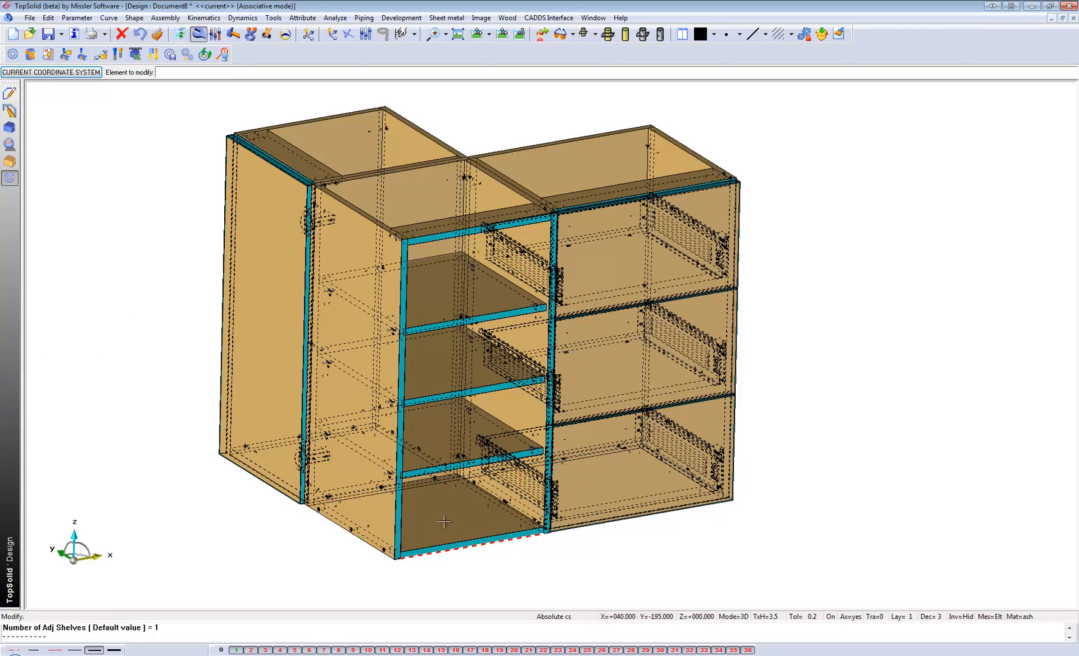
middle_click_drag(437, 514, 444, 530)
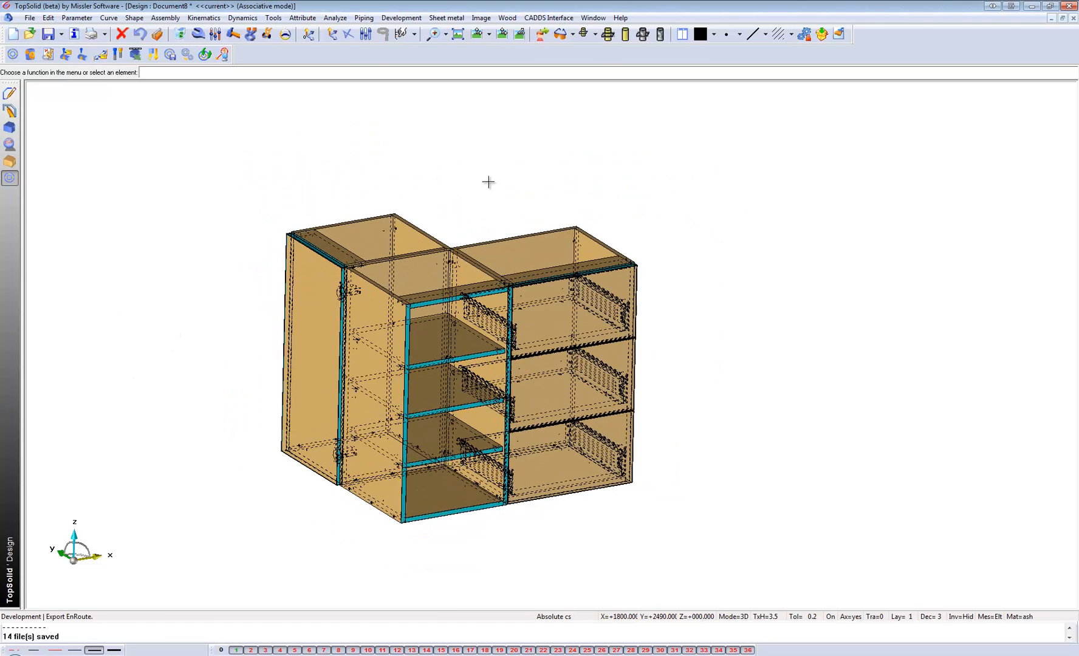
Start an EnRoute export and create and open a folder named User inside the Wood folder.
left_click(401, 18)
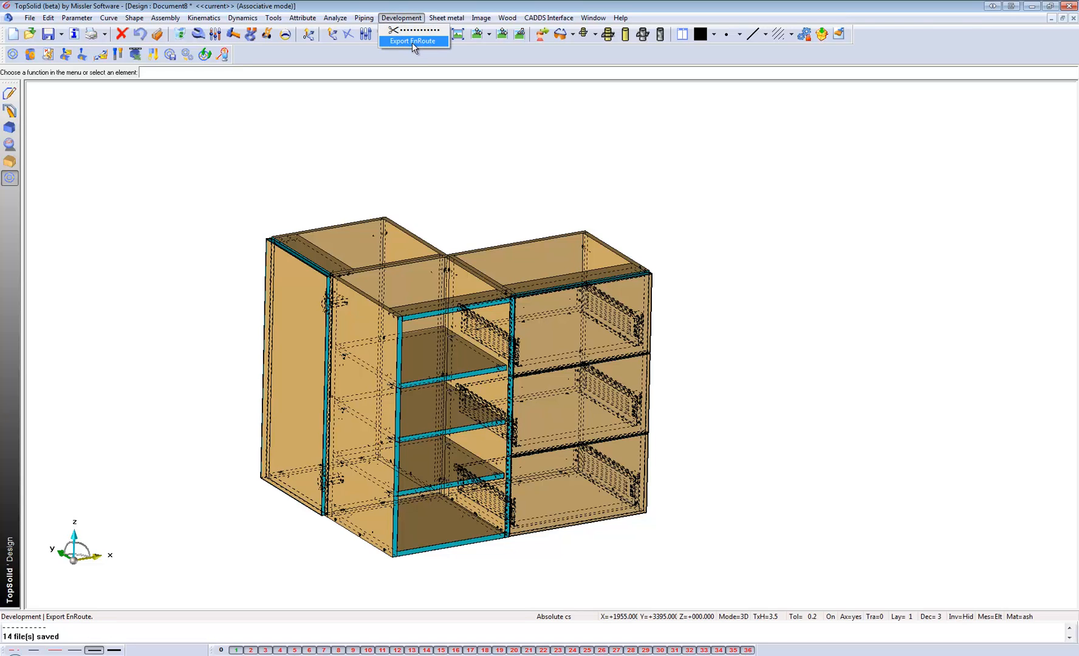
left_click(412, 41)
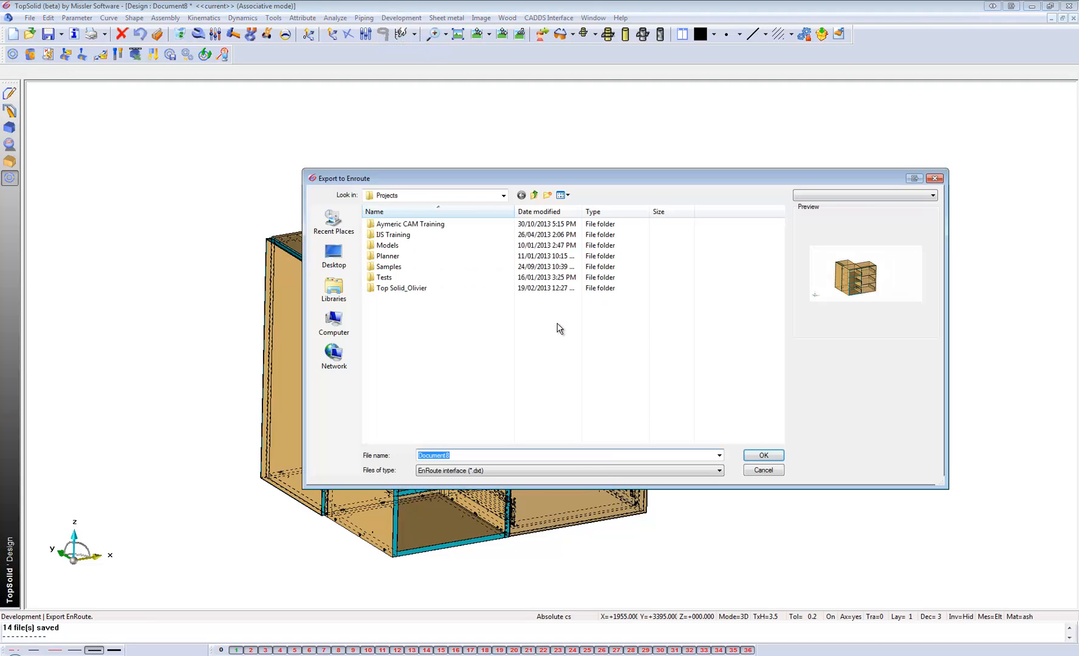
left_click(334, 258)
double_click(406, 309)
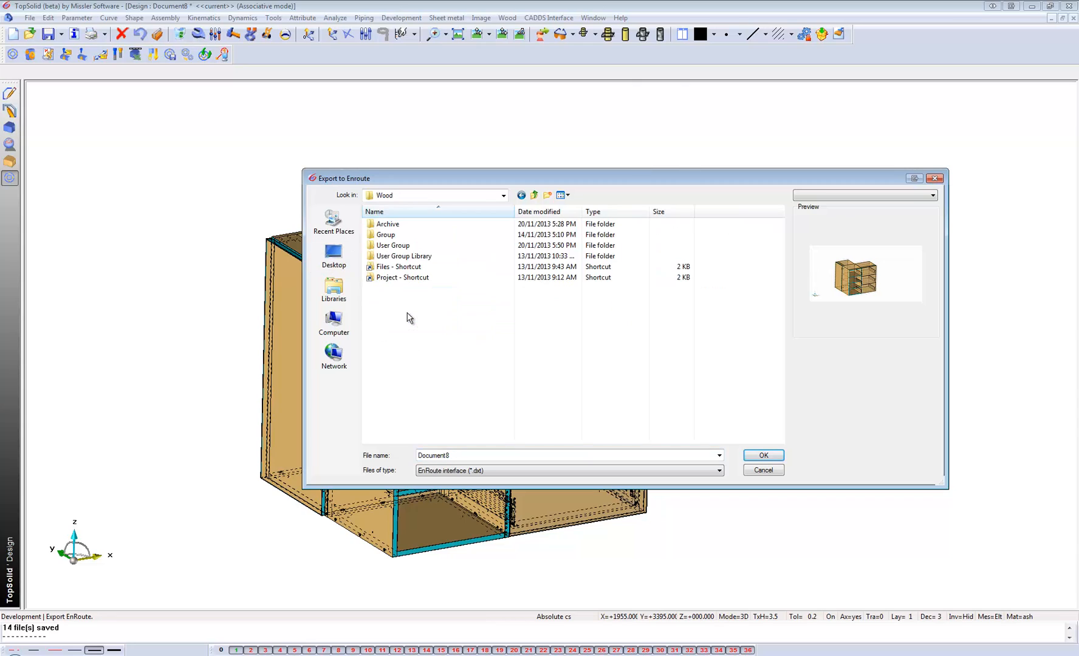
right_click(406, 337)
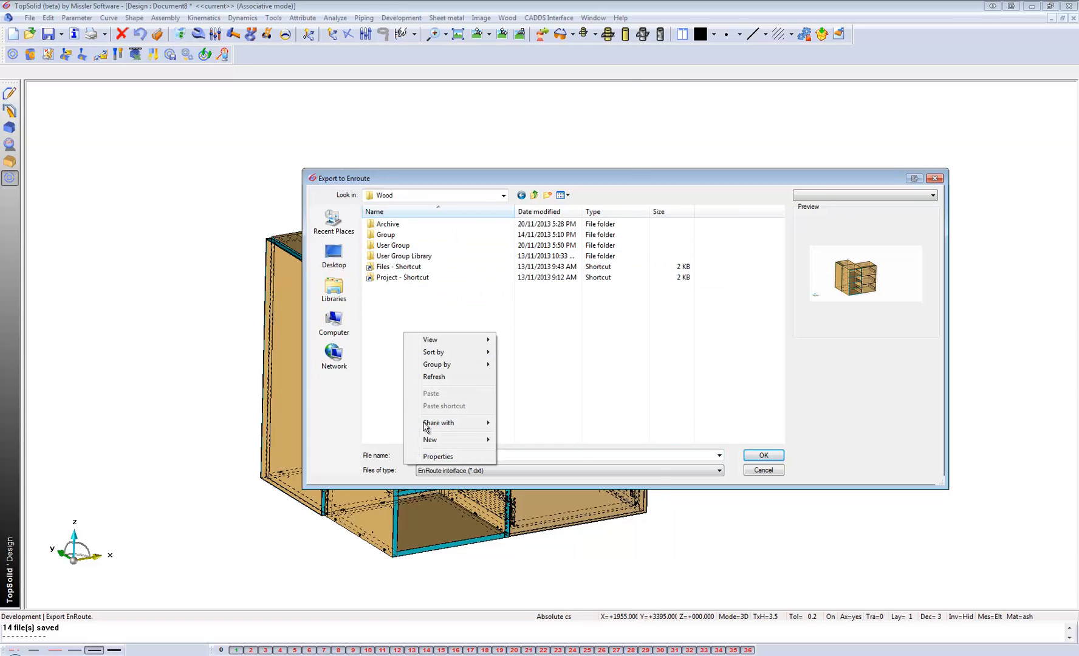
mouse_move(433, 437)
left_click(516, 439)
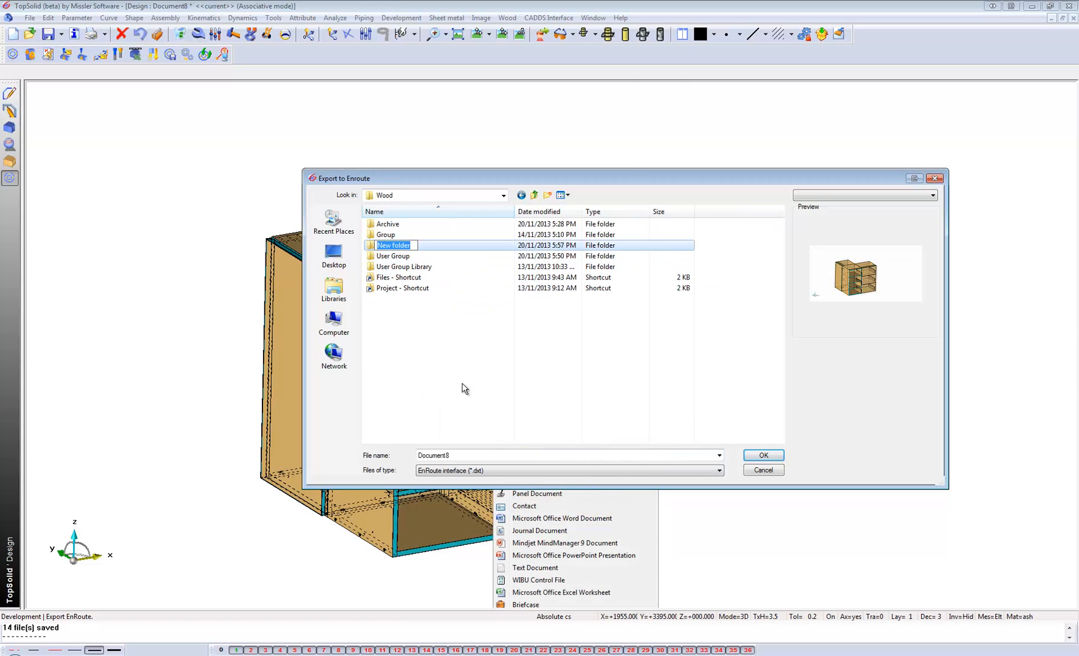
key("BackSpace")
key("Return")
double_click(395, 249)
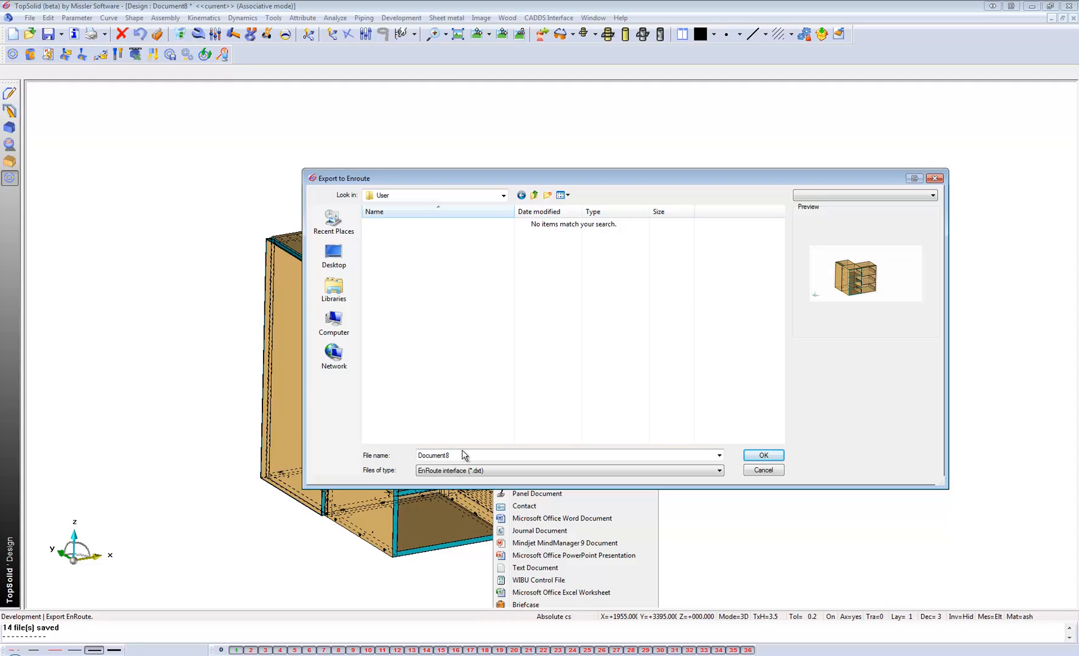
Name the EnRoute export file Basic Units and choose the main assembly as the elements to export.
double_click(452, 456)
key("BackSpace")
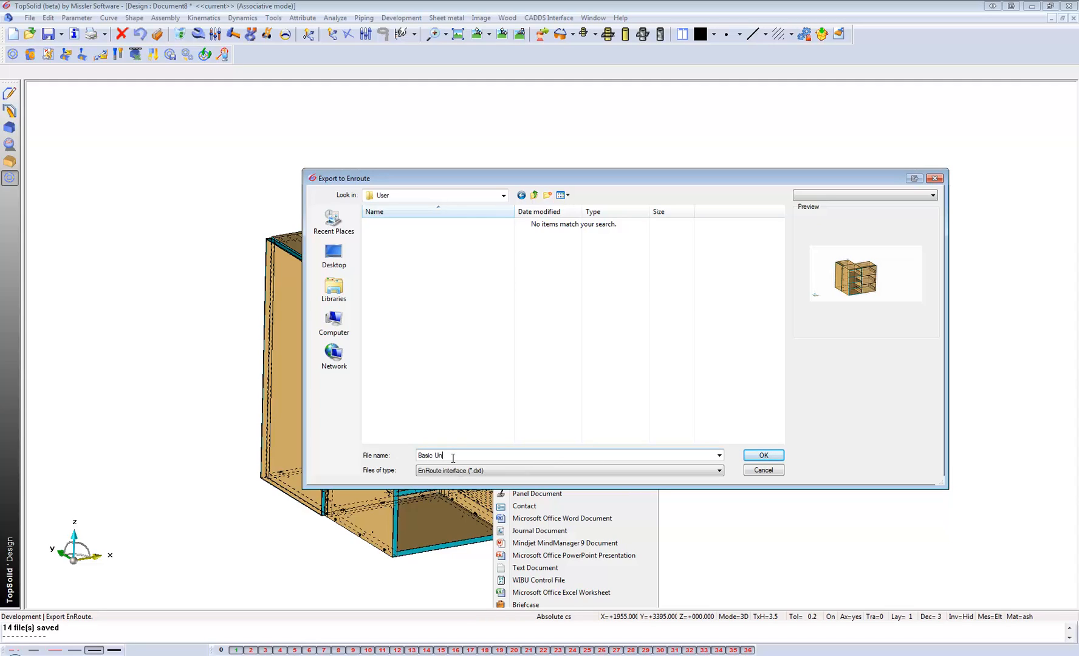
type("Basic Units")
left_click(777, 456)
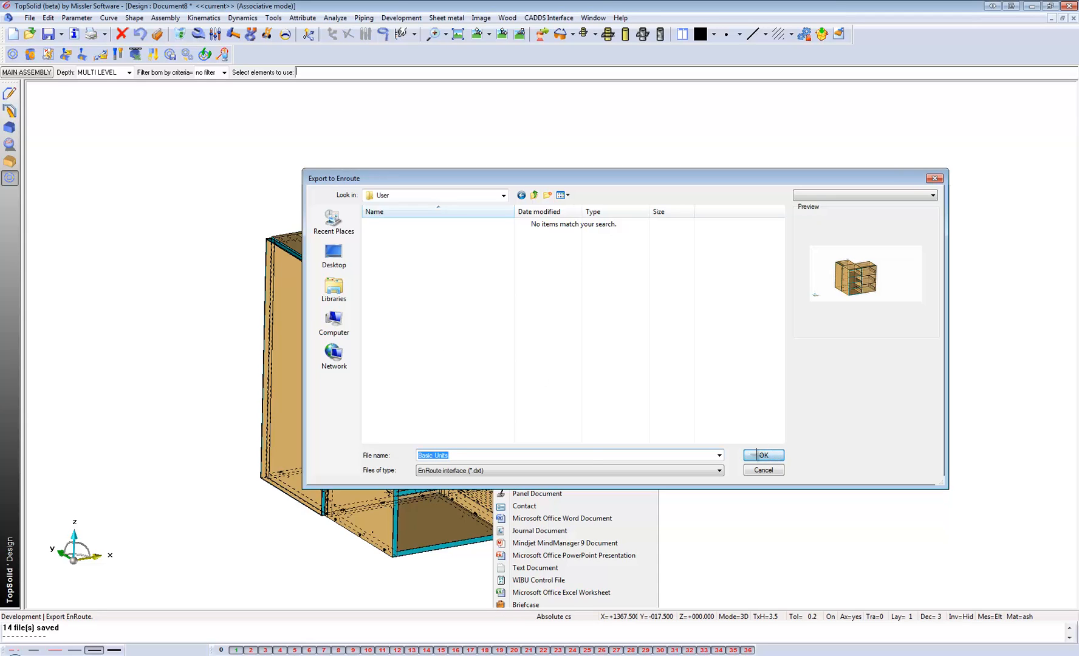
left_click(26, 73)
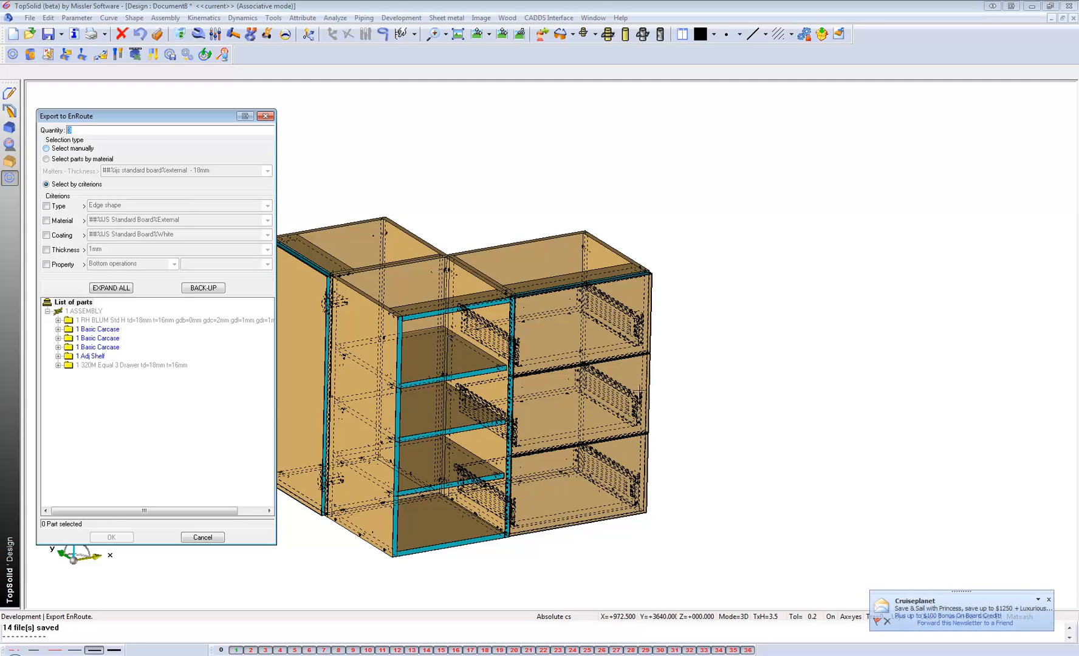
Set the export quantity to 3 and select the parts by the material criterion ##%IJS Standard Board%White.
left_click(1050, 602)
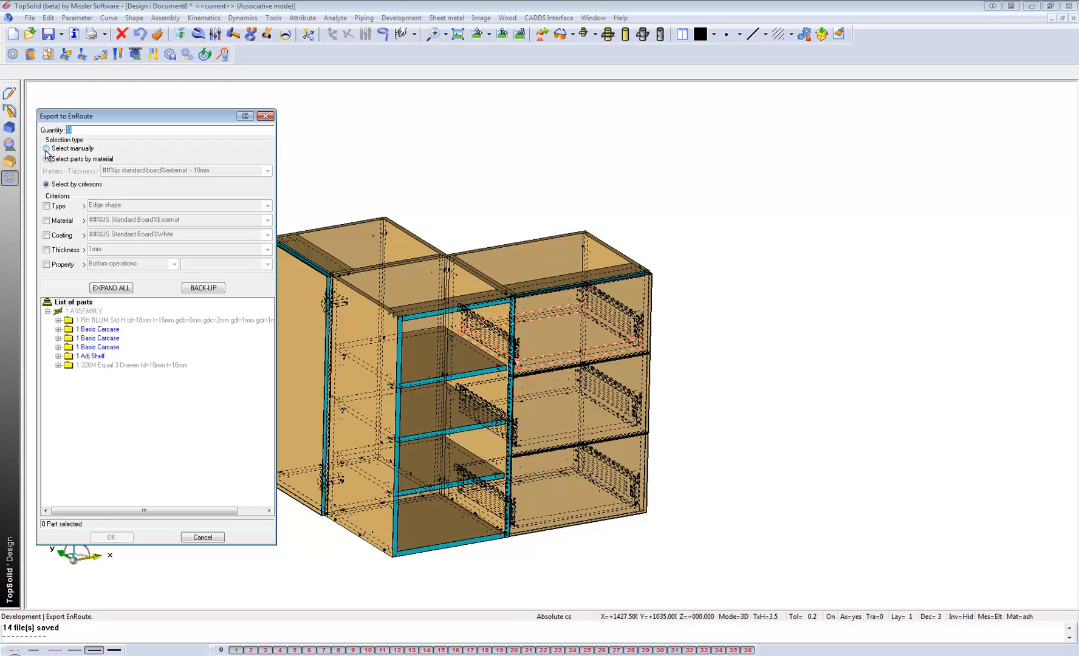
left_click(46, 221)
left_click(222, 220)
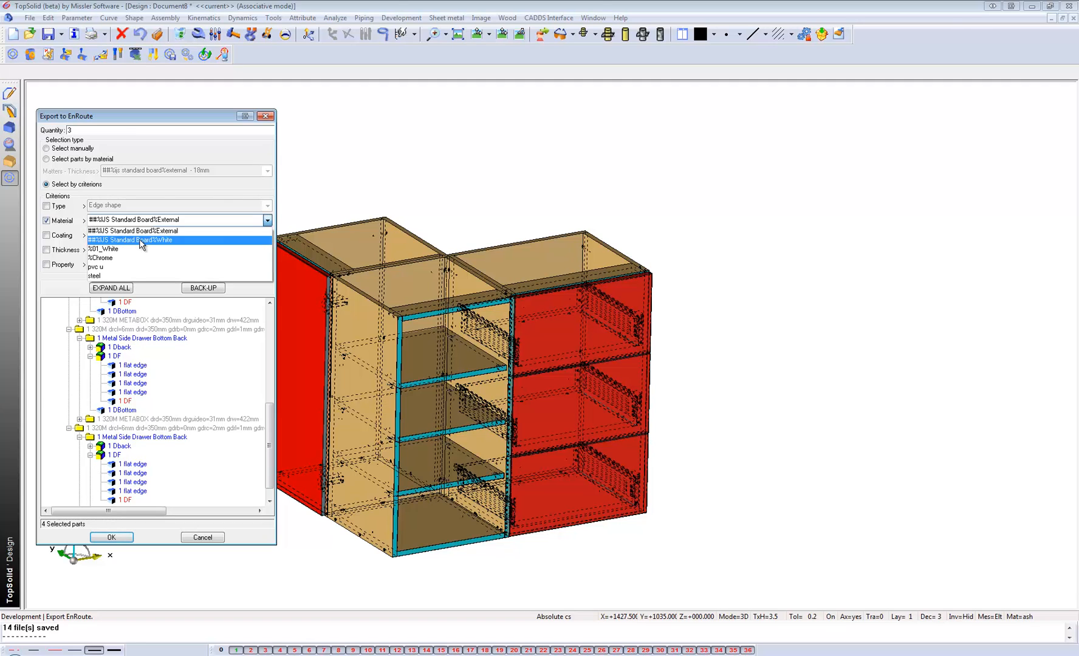
left_click(141, 241)
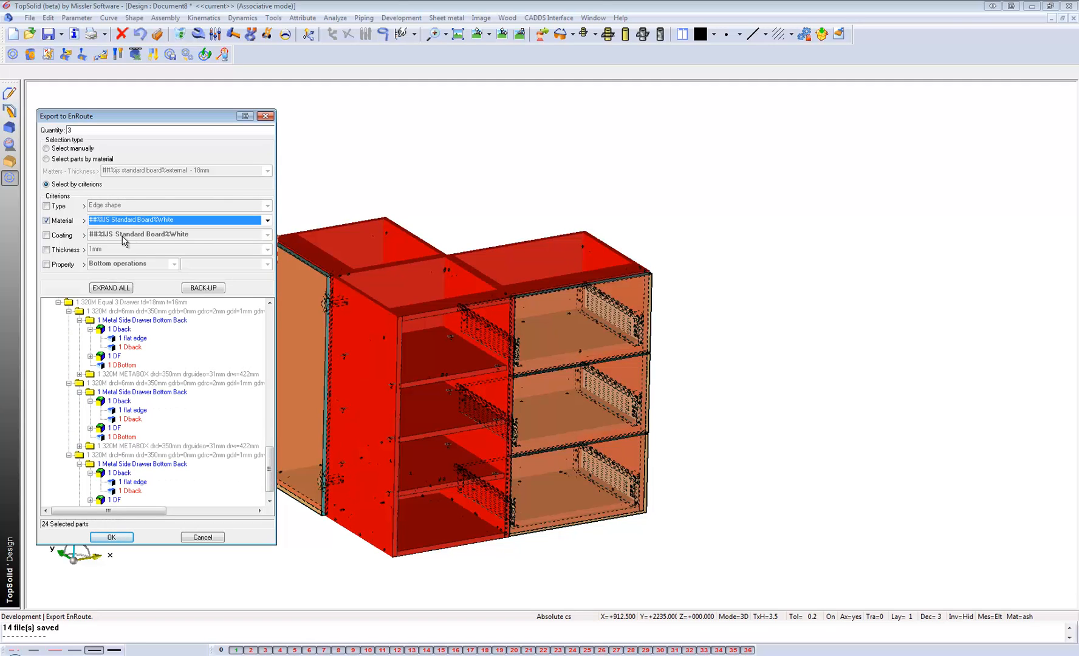
left_click(47, 249)
left_click(122, 250)
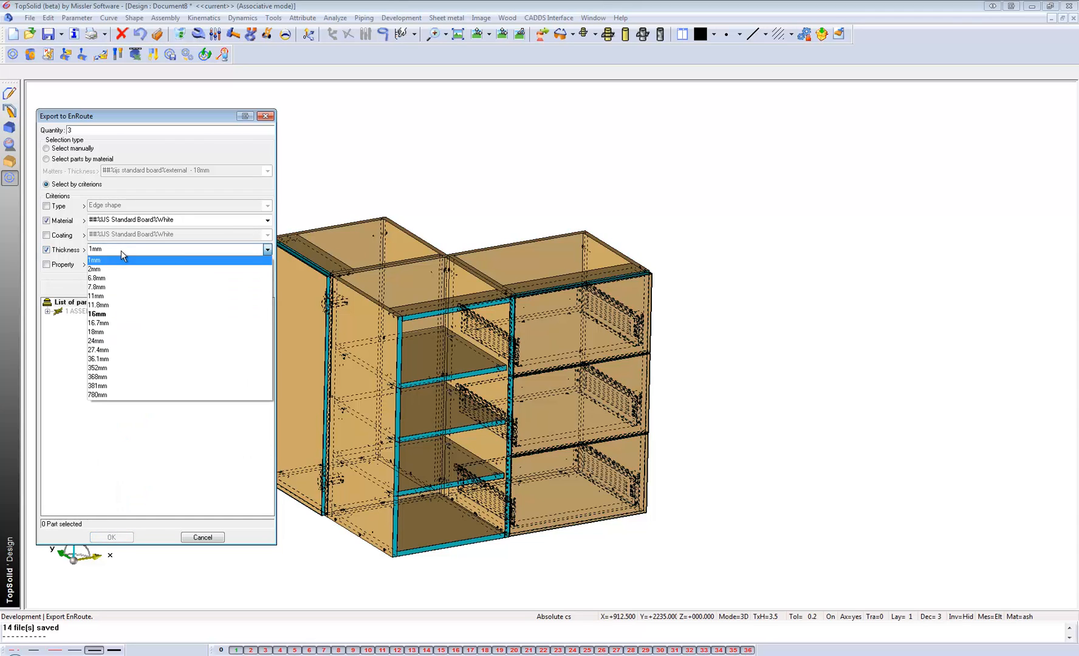
left_click(46, 250)
left_click(46, 250)
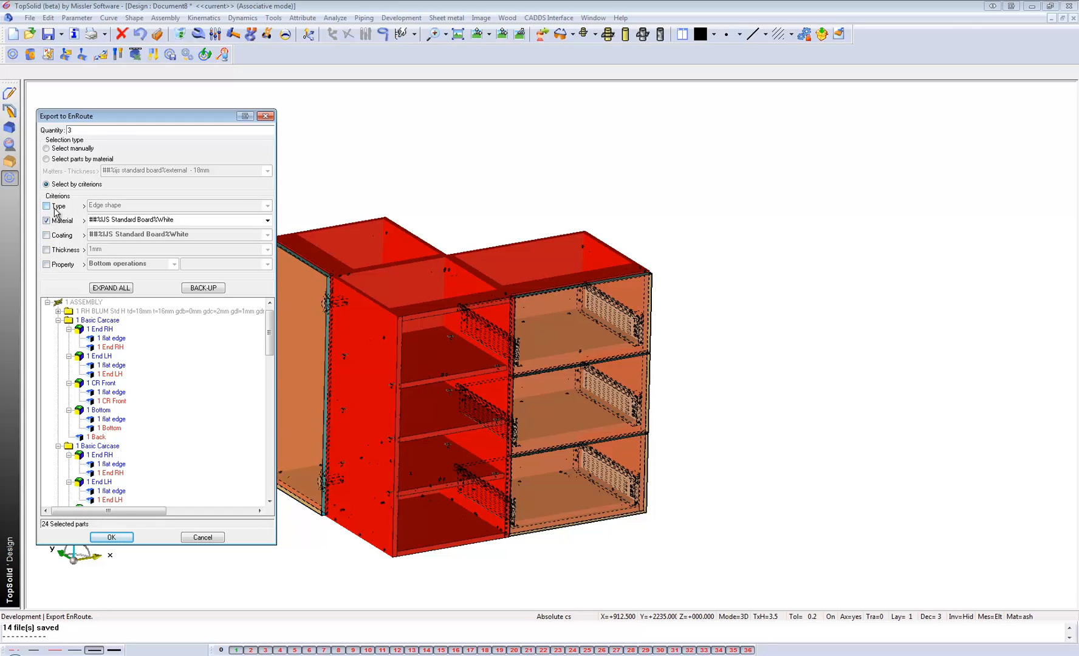
Export the selected white board parts, switch to EnRoute and clear the previous TopSolid Wood parts list in Automatic Toolpath Setup.
left_click(111, 537)
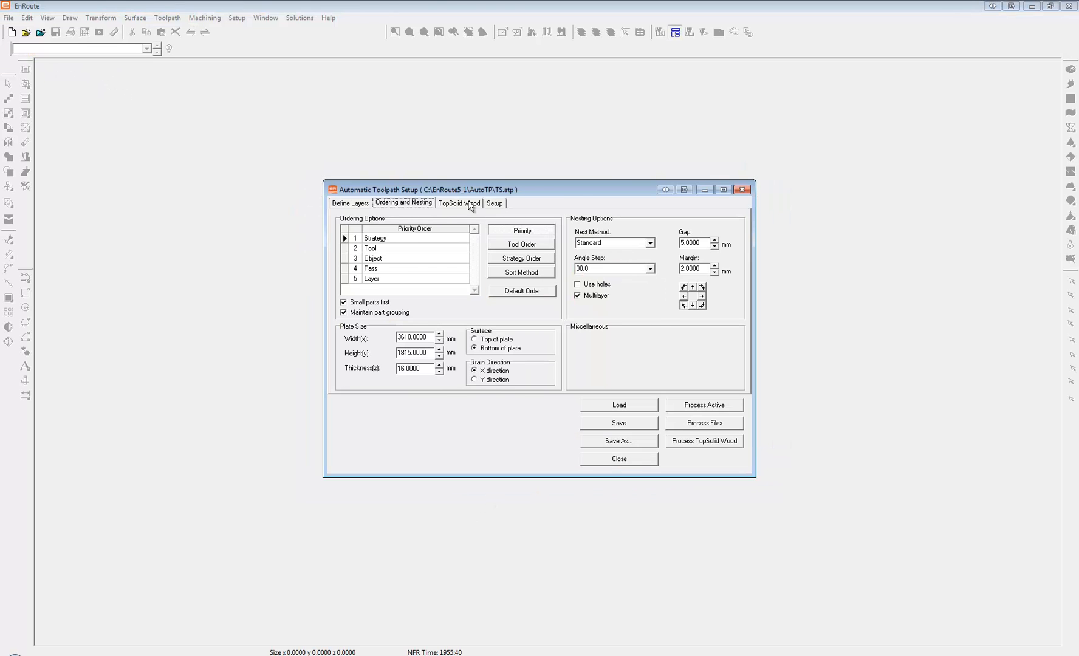
left_click(468, 204)
left_click(712, 243)
Load the Basic_Units TopSolid Wood list file from the User folder inside Wood.
left_click(392, 226)
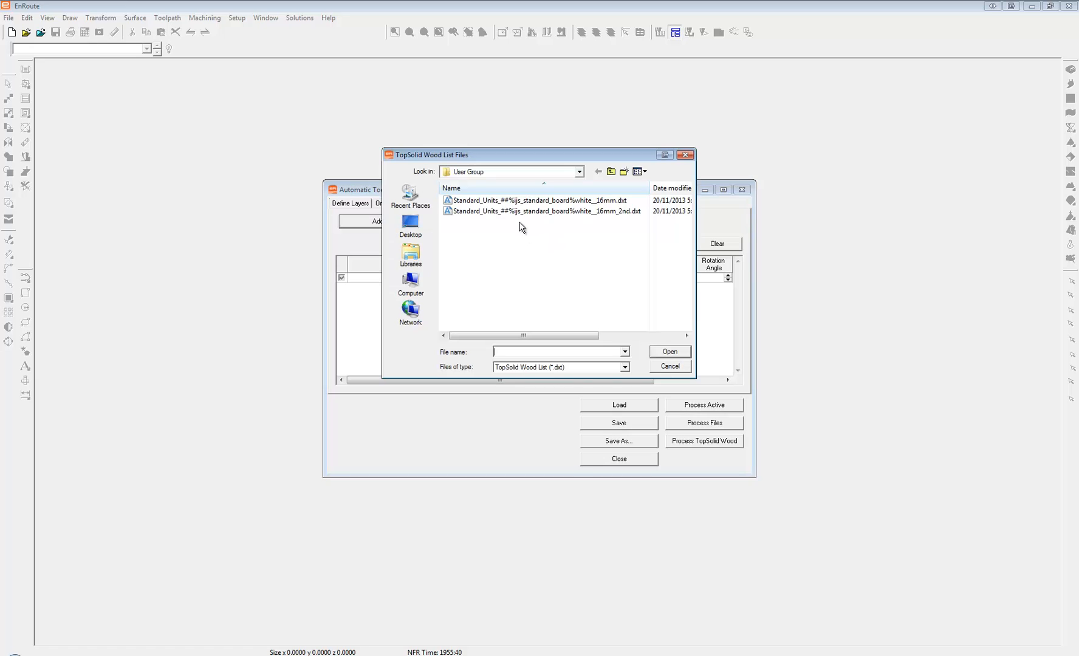
left_click(611, 171)
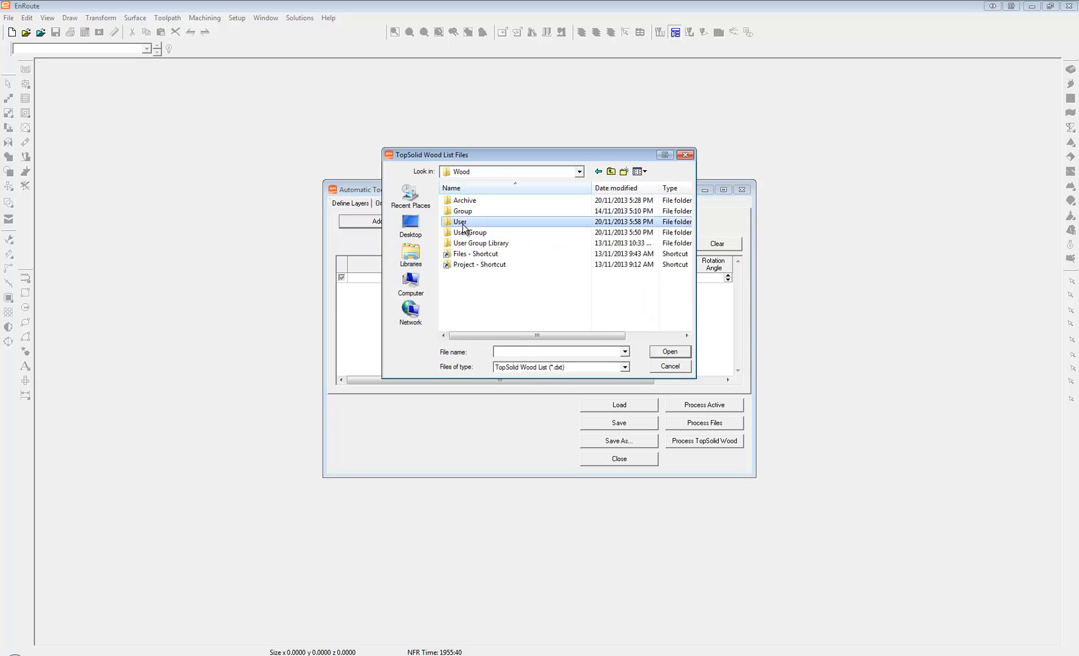
double_click(463, 226)
double_click(487, 206)
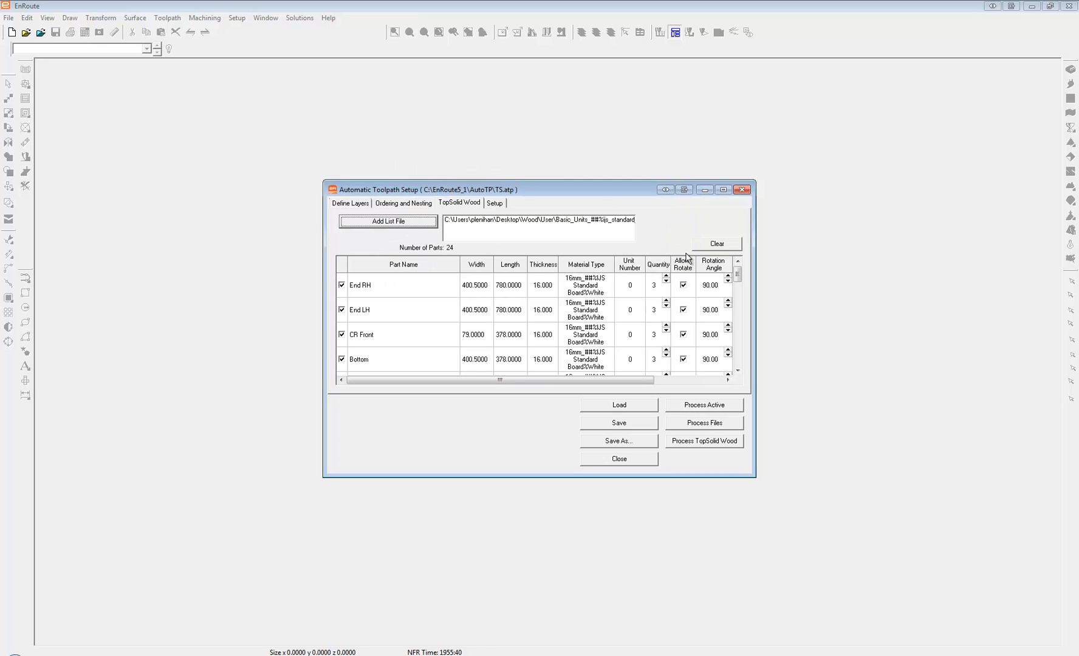
Review the imported part list and layer strategies, and process the TopSolid Wood parts into nested sheets with toolpaths.
left_click_drag(737, 275, 736, 357)
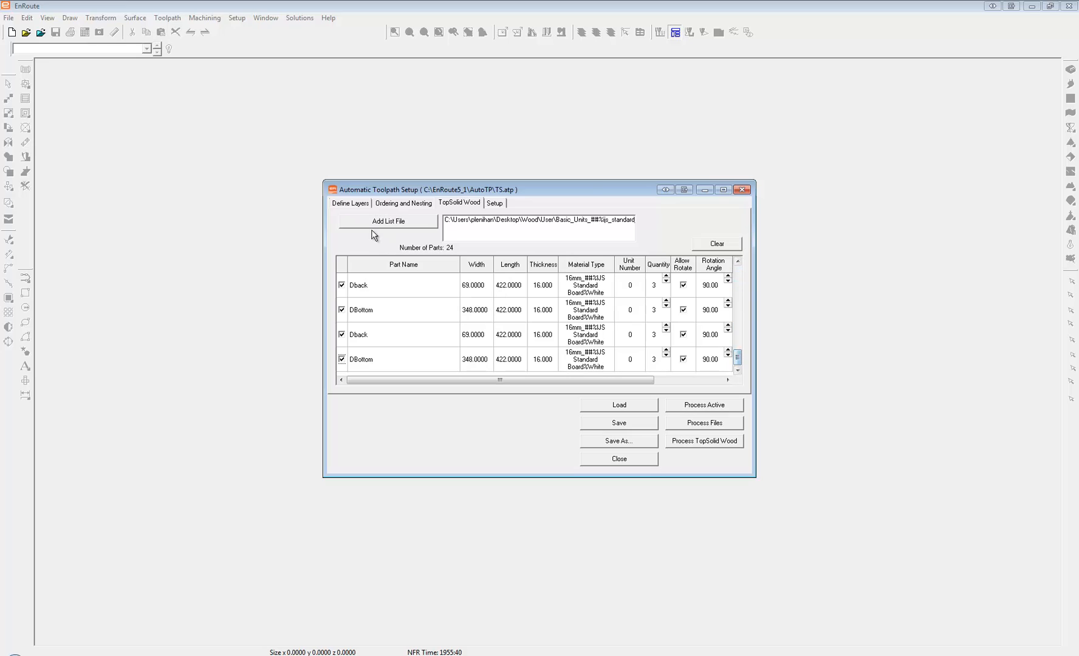
left_click(394, 206)
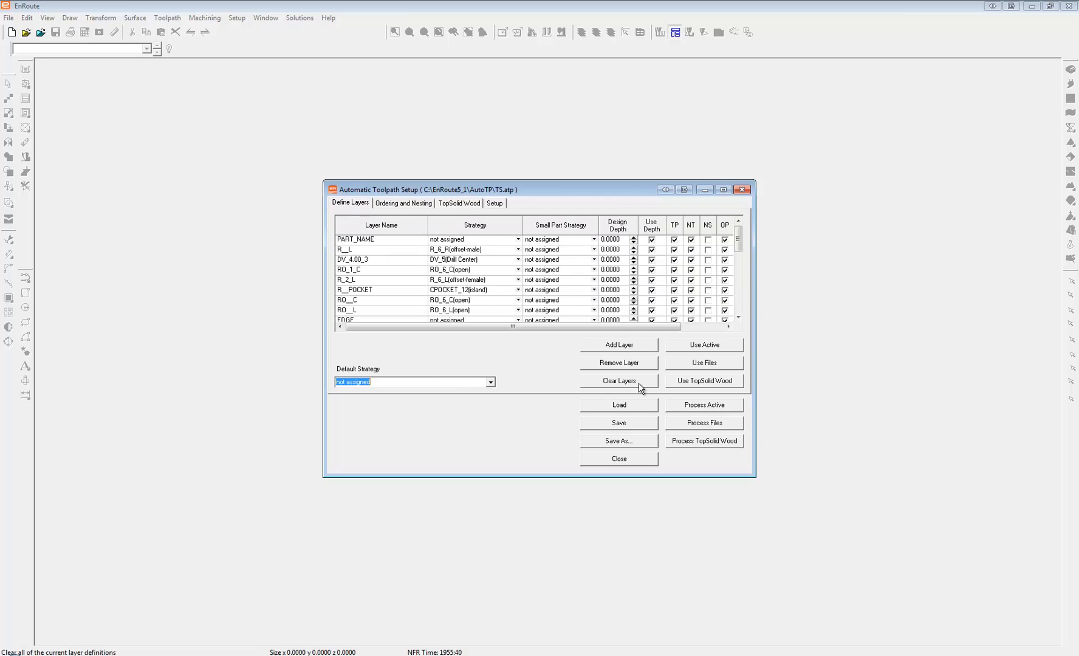
left_click(703, 446)
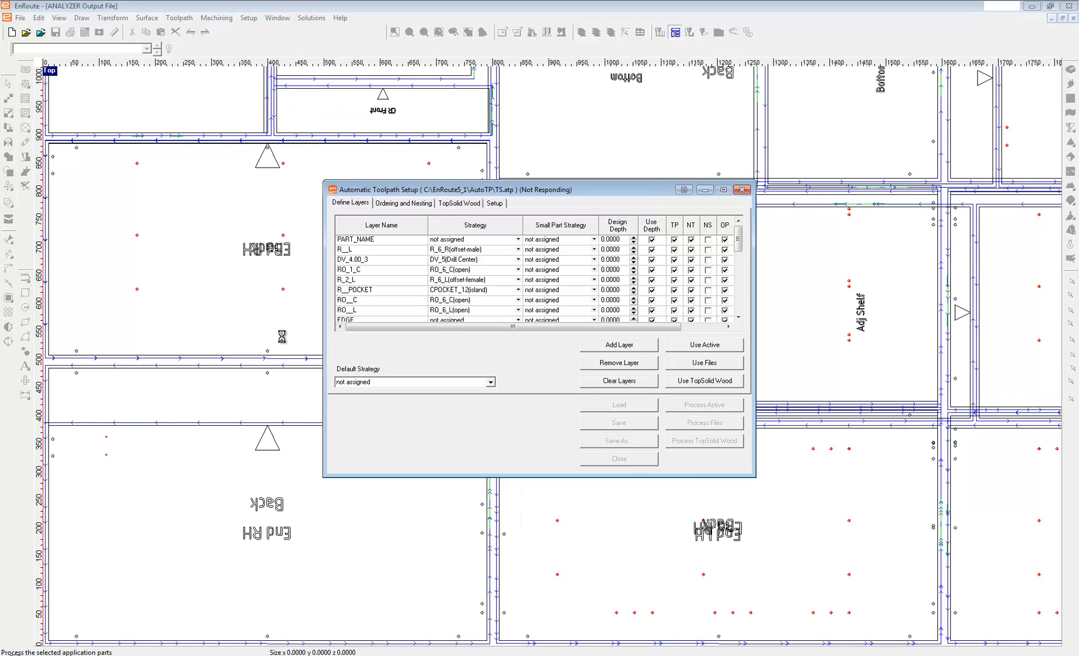
Examine the nested parts and drilling on the first 16mm white board sheet.
scroll(281, 355, "up", 5)
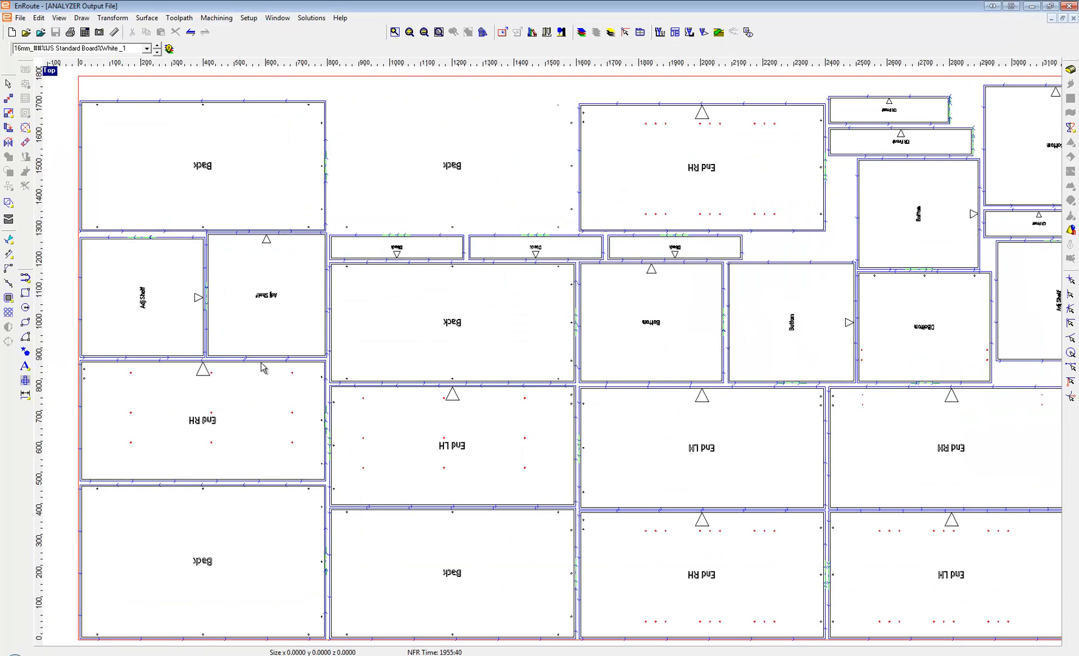
scroll(188, 449, "down", 2)
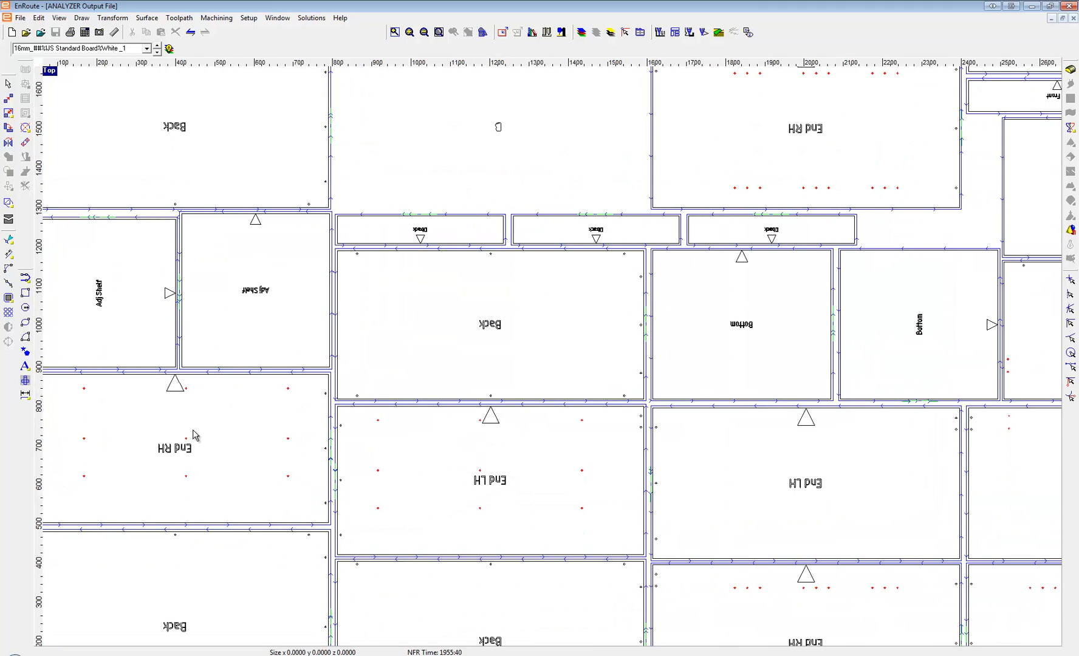
scroll(240, 390, "down", 3)
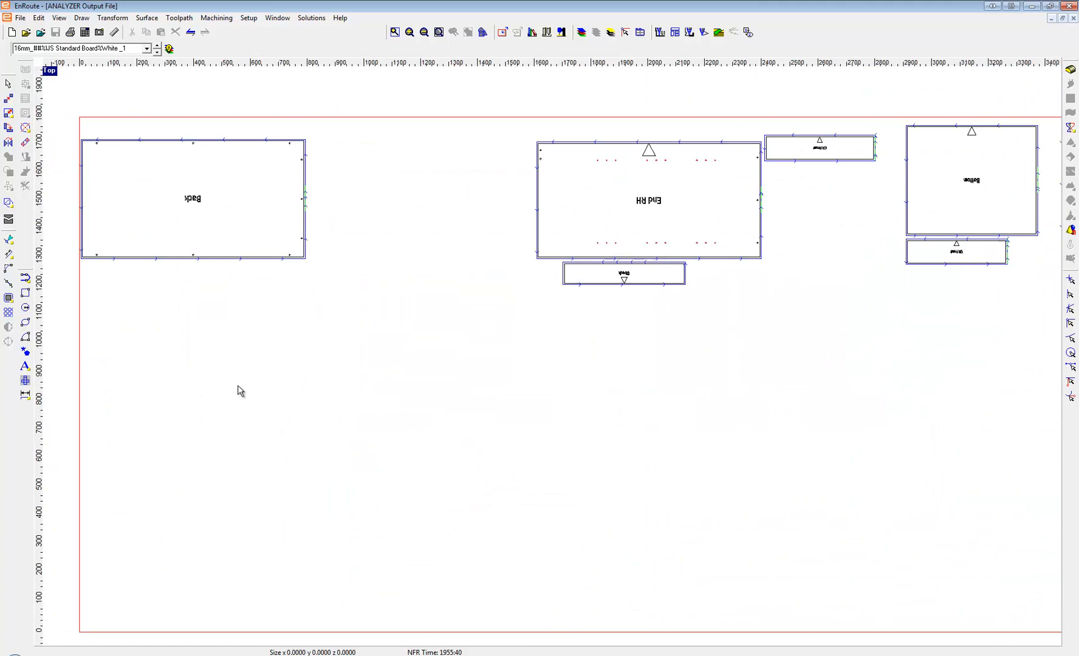
scroll(418, 435, "up", 1)
scroll(418, 435, "up", 1)
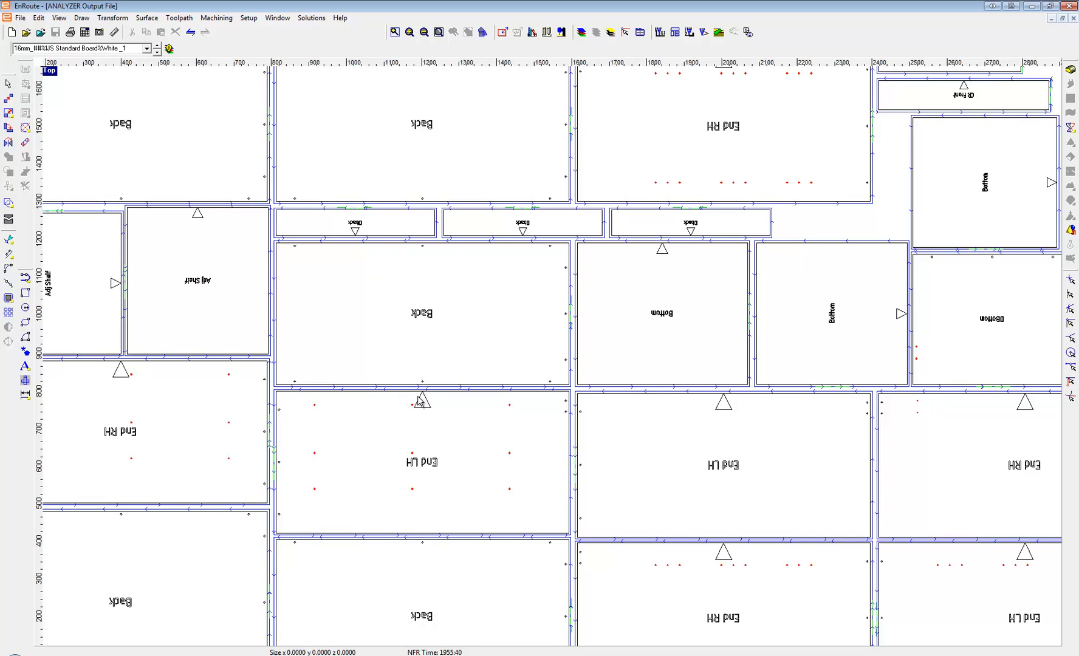
scroll(417, 401, "down", 3)
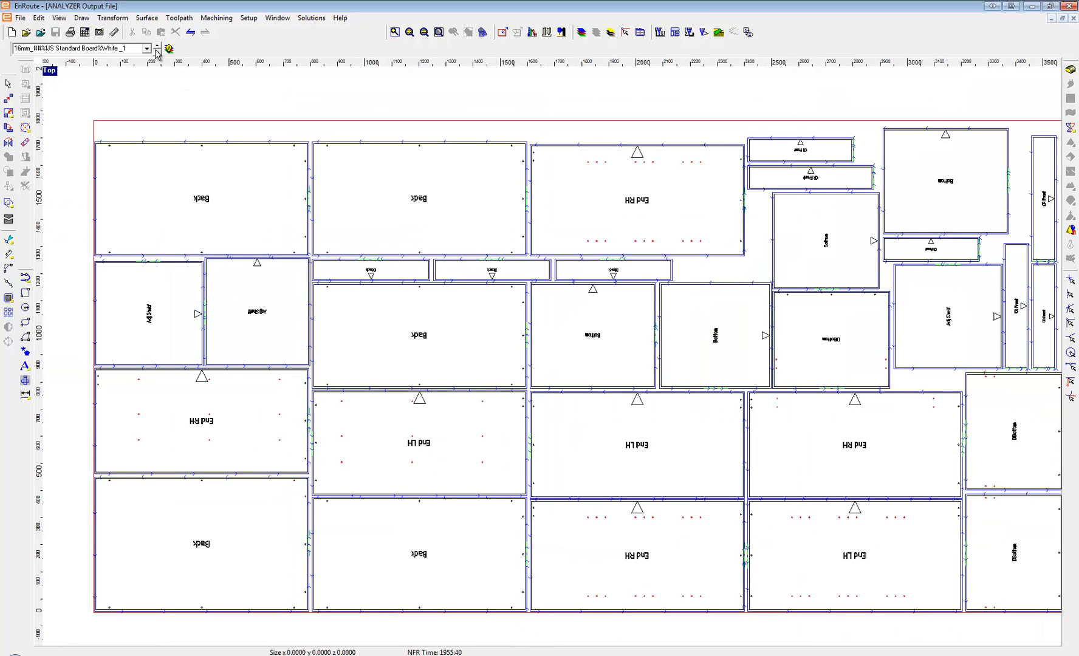
Examine the part nesting and drilling on the third sheet, and bring up the second sheet.
left_click(157, 52)
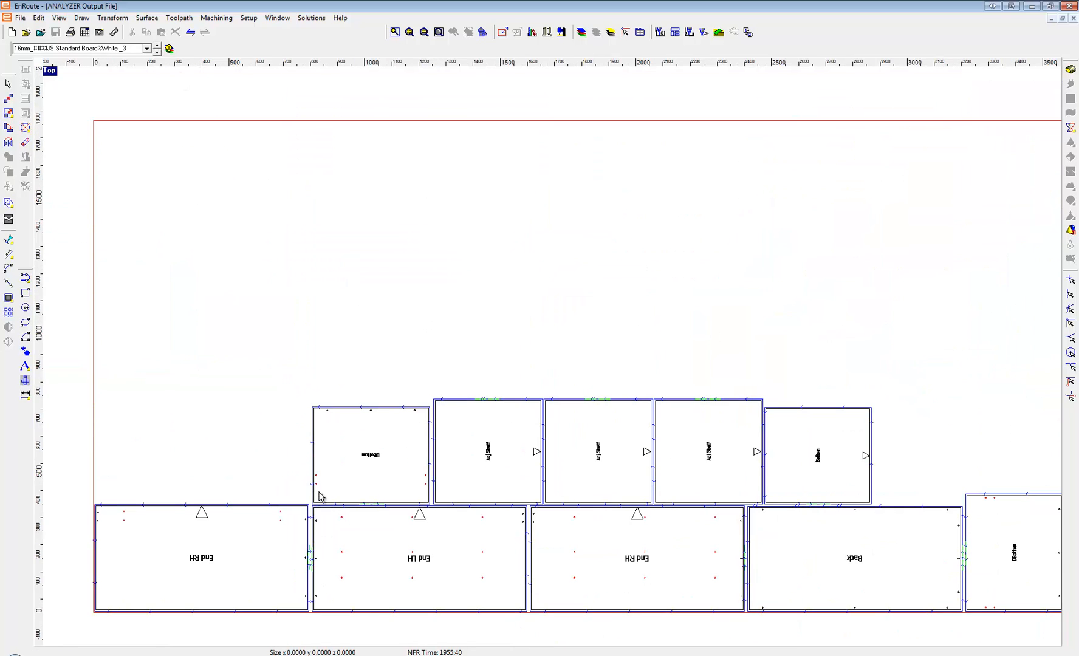
scroll(319, 500, "up", 1)
scroll(327, 577, "up", 1)
scroll(303, 340, "down", 3)
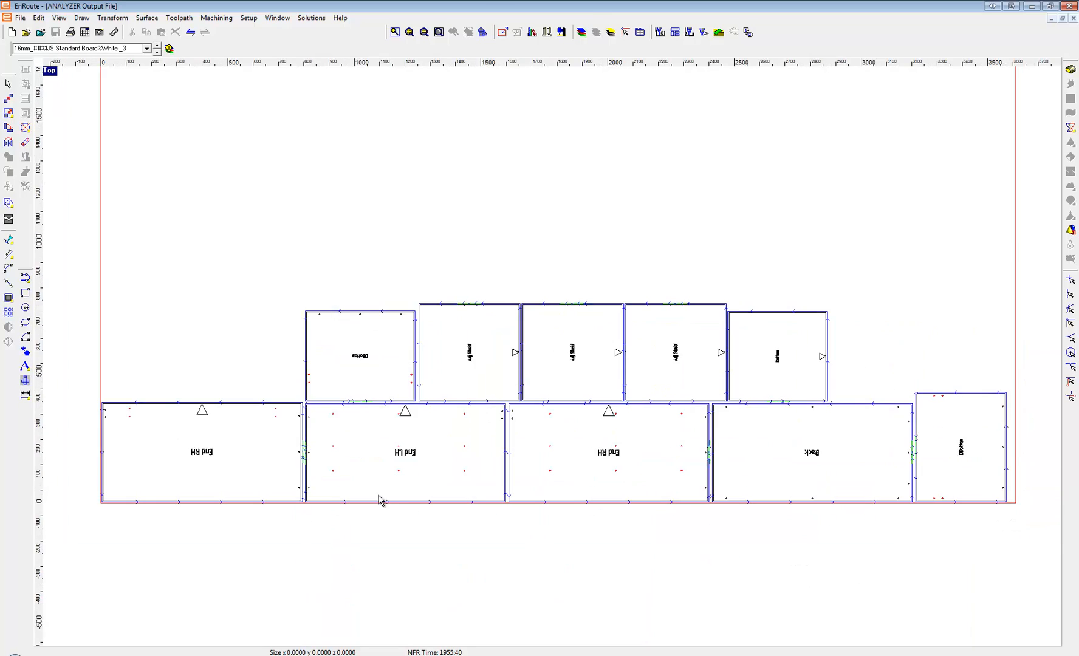
scroll(336, 512, "up", 6)
scroll(434, 331, "up", 1)
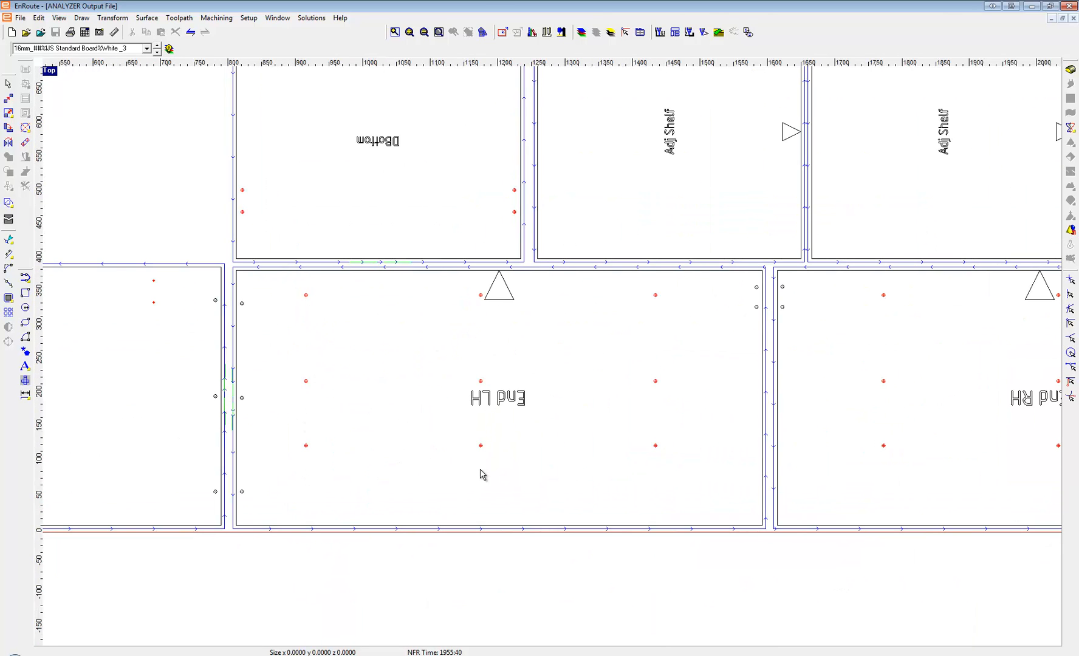
scroll(375, 515, "down", 1)
scroll(310, 506, "down", 1)
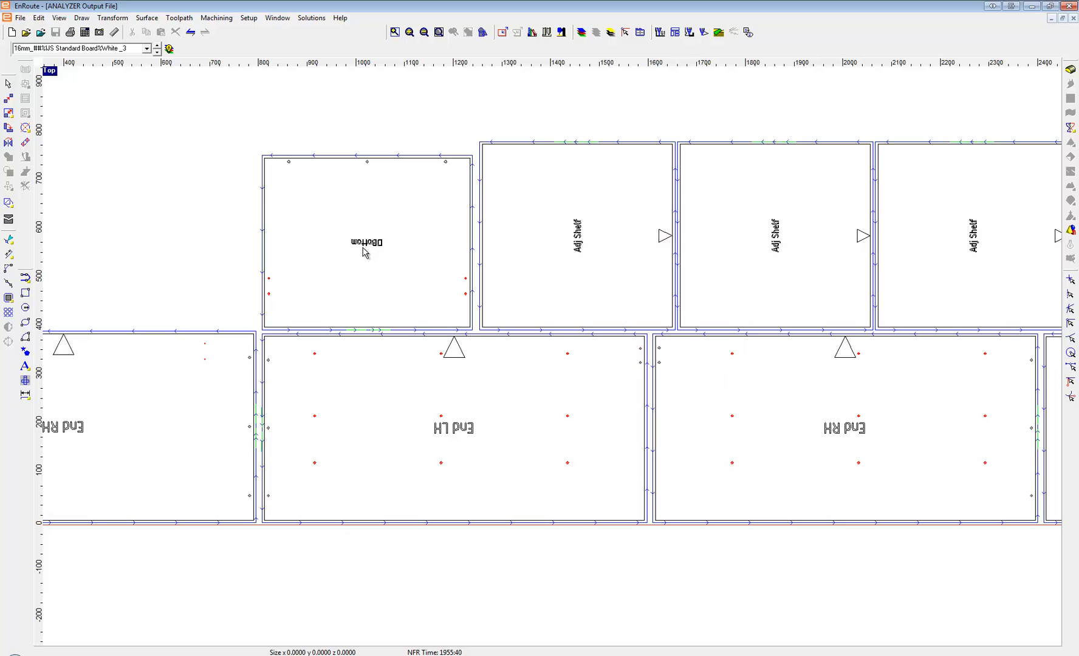
scroll(344, 280, "down", 3)
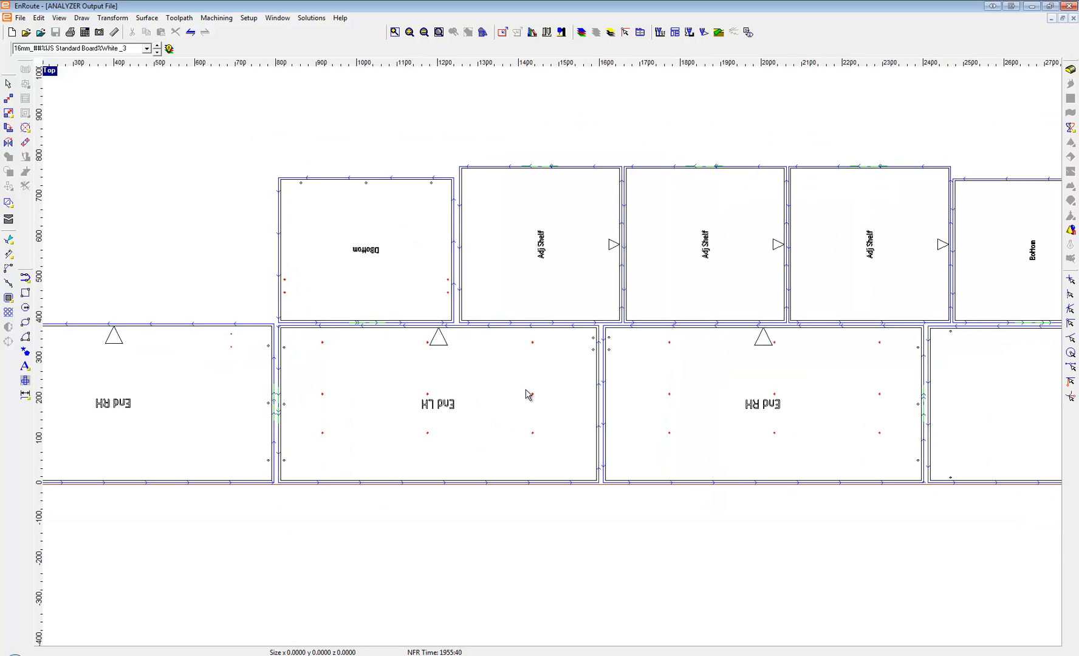
left_click(156, 51)
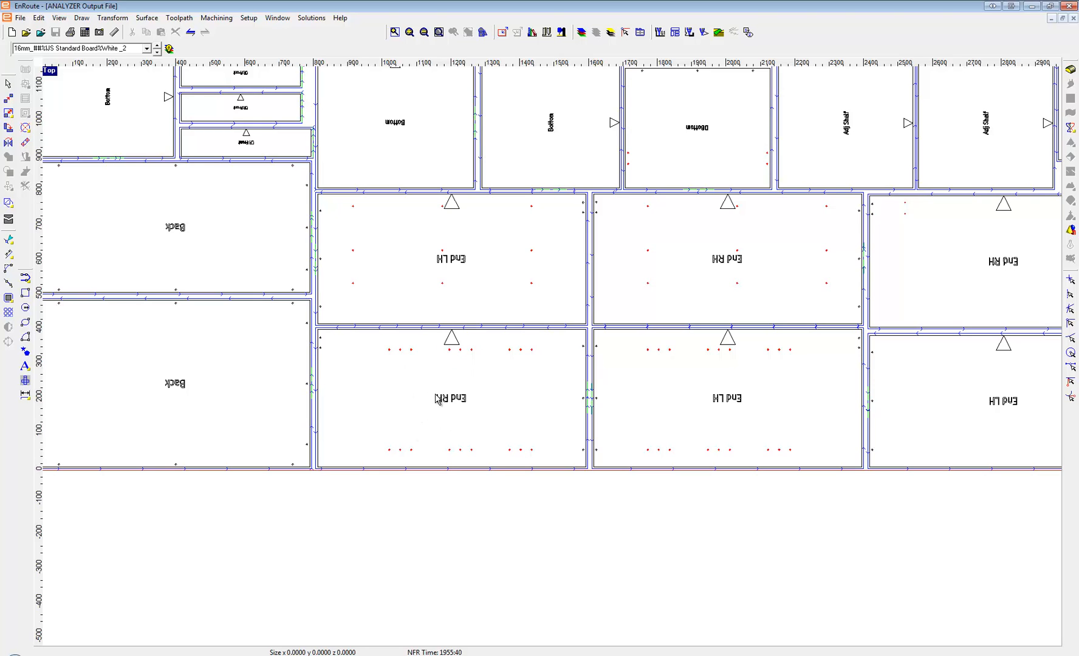
Switch to the HomeNC folder and run the label job file of the first white board sheet in Label Maker.
key("alt+Tab")
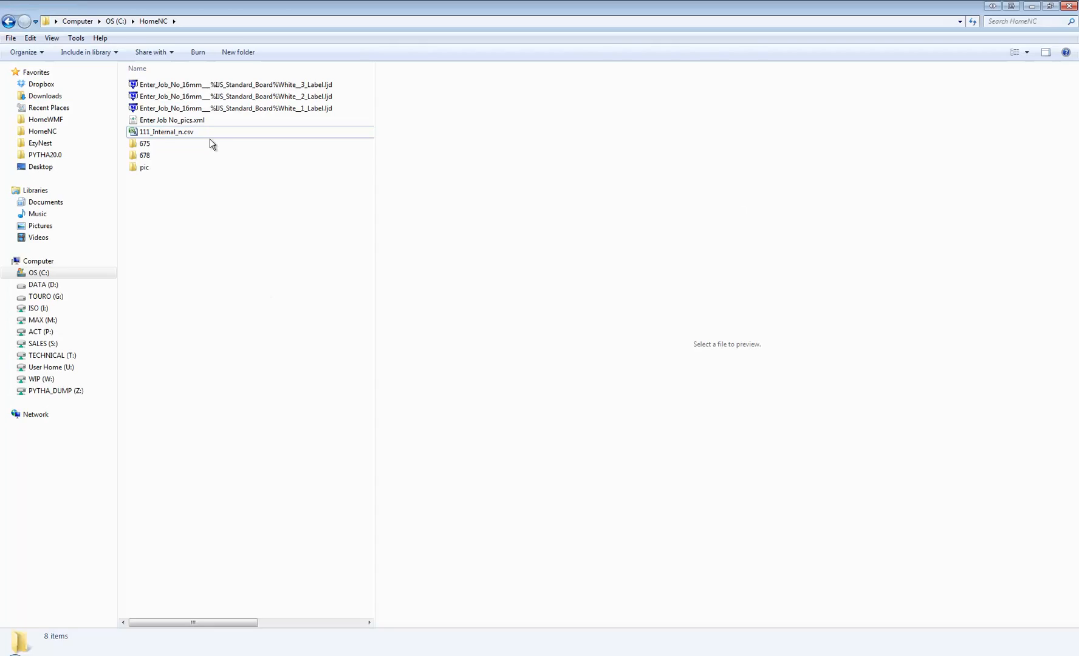
left_click(203, 85)
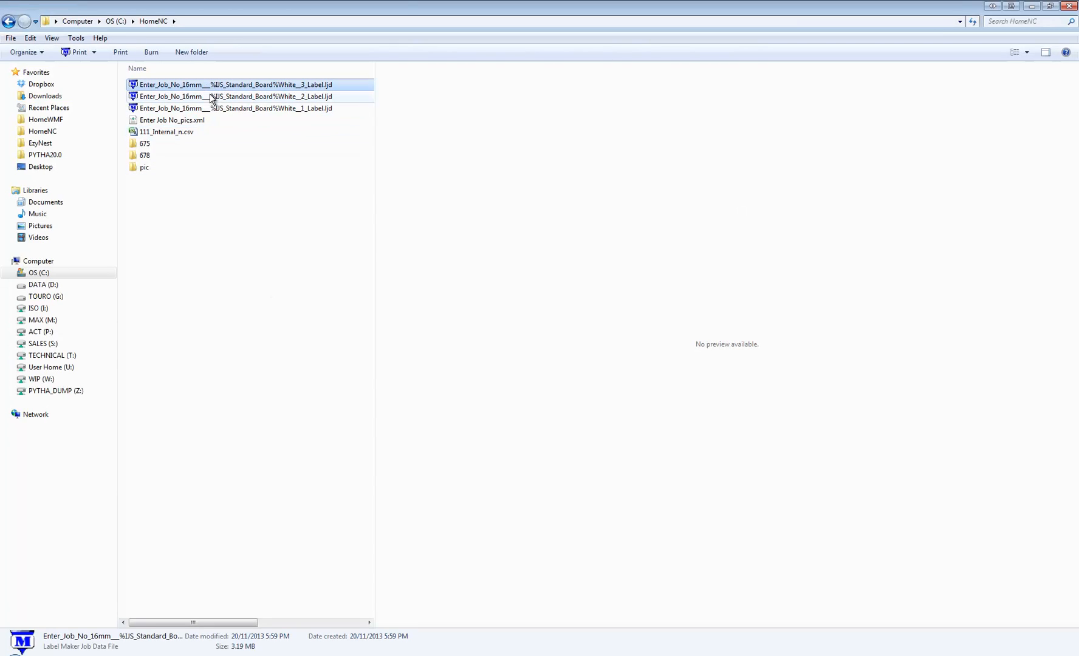
double_click(201, 109)
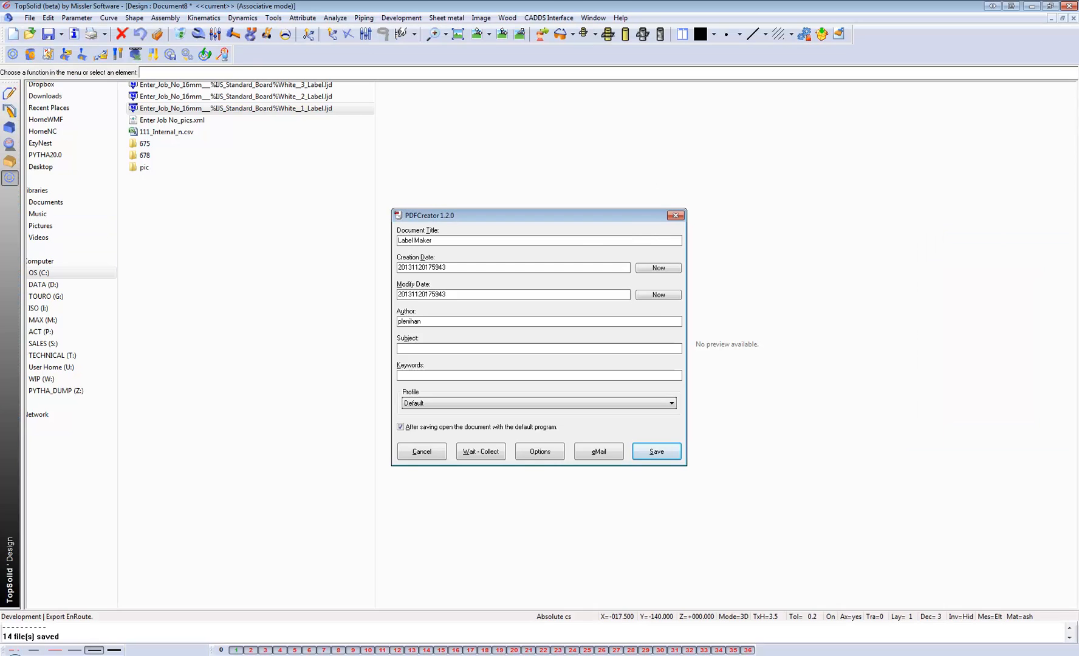
key("Return")
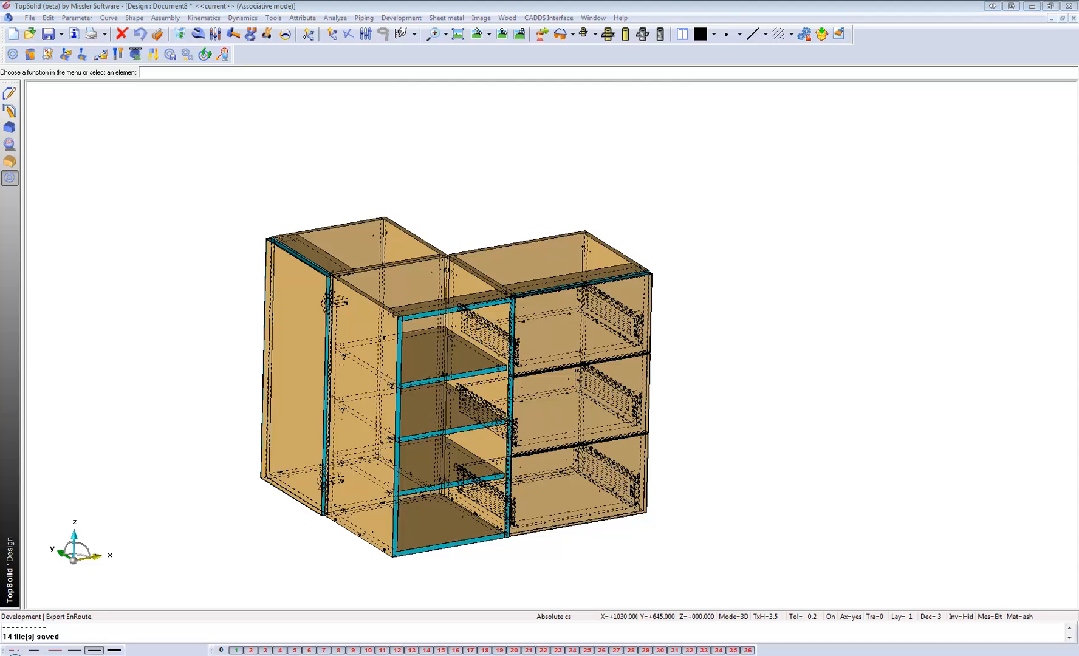
Save the printed labels as Label Maker.pdf in the Wood folder on the desktop.
left_click(652, 453)
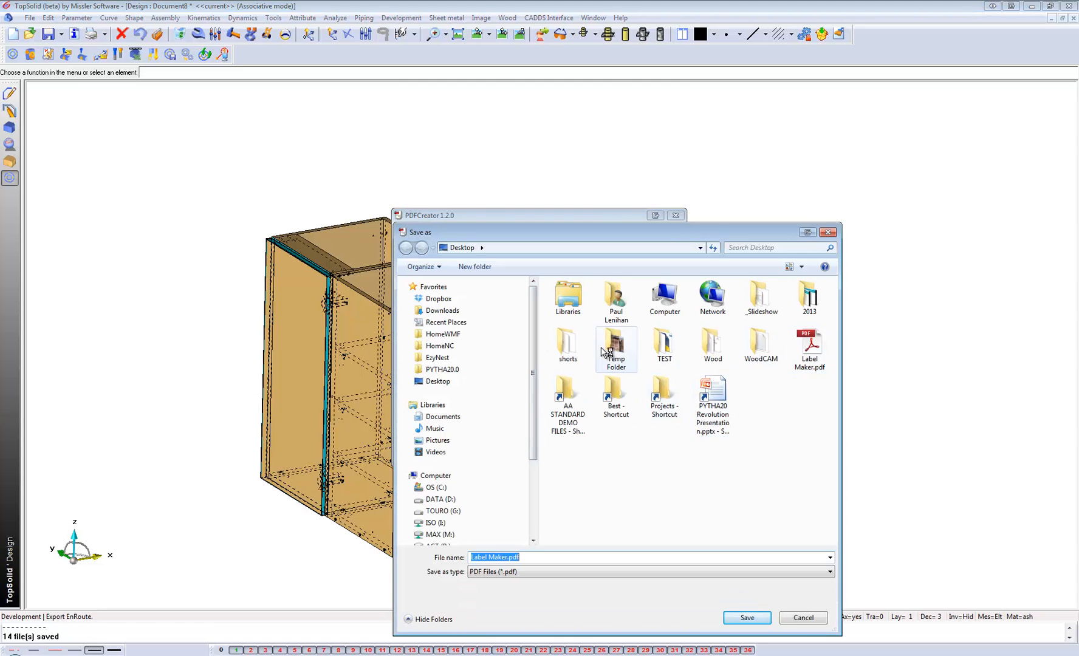
left_click(447, 381)
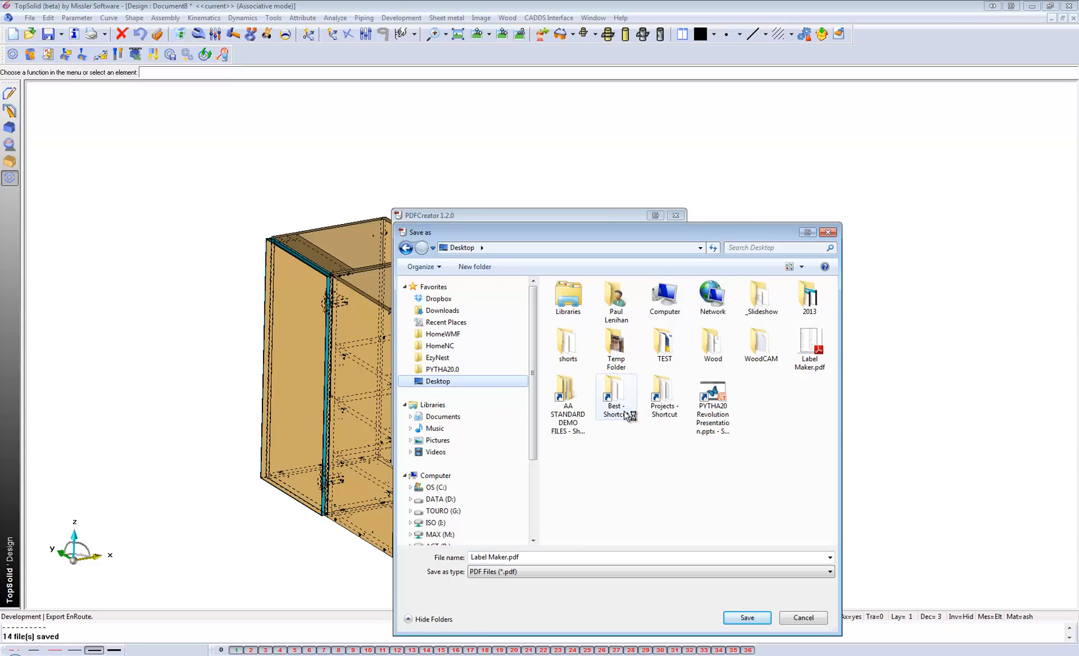
double_click(712, 344)
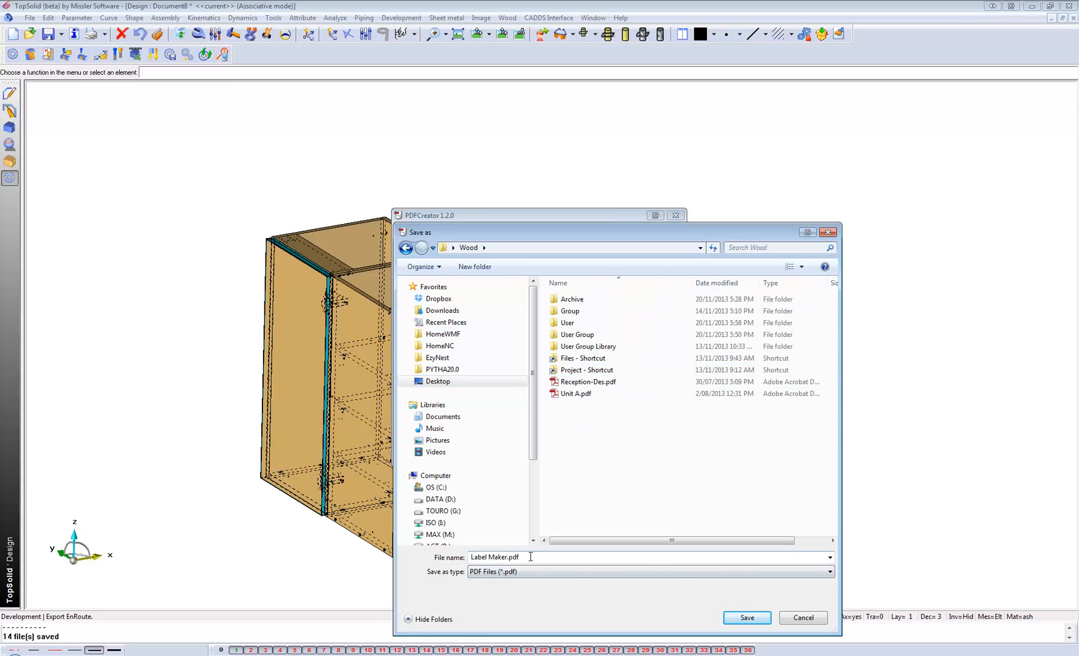
left_click(747, 617)
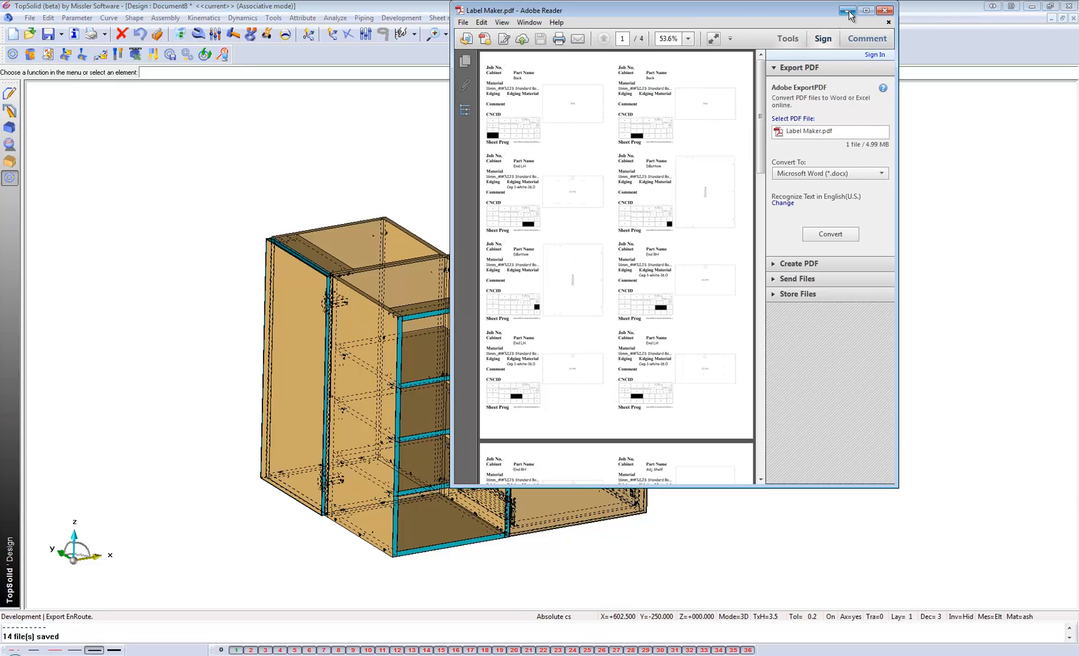
Examine the part labels with their nest maps in the enlarged Label Maker.pdf, and return to the TopSolid cabinet model.
left_click(866, 10)
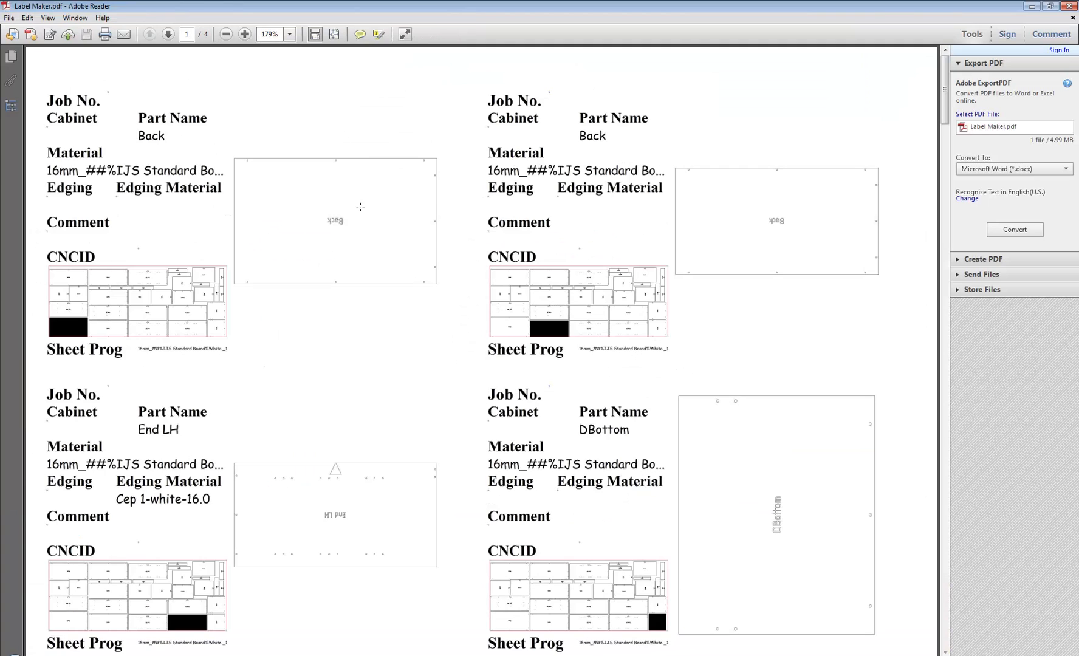
scroll(360, 207, "down", 3)
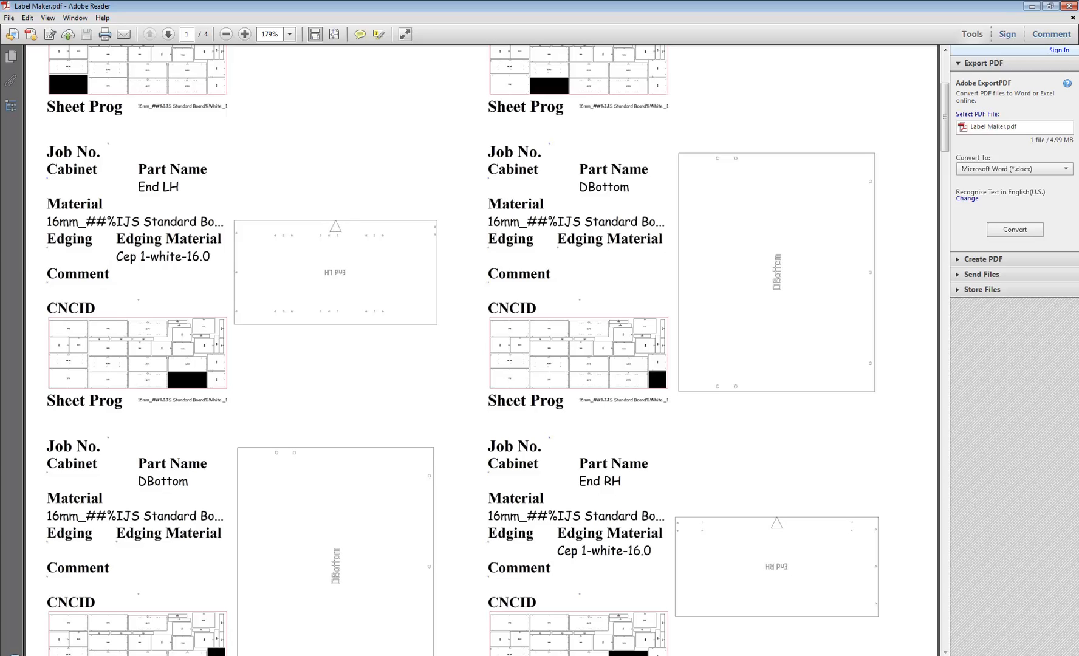
key("alt+Tab")
key("alt+Tab")
scroll(345, 285, "up", 1)
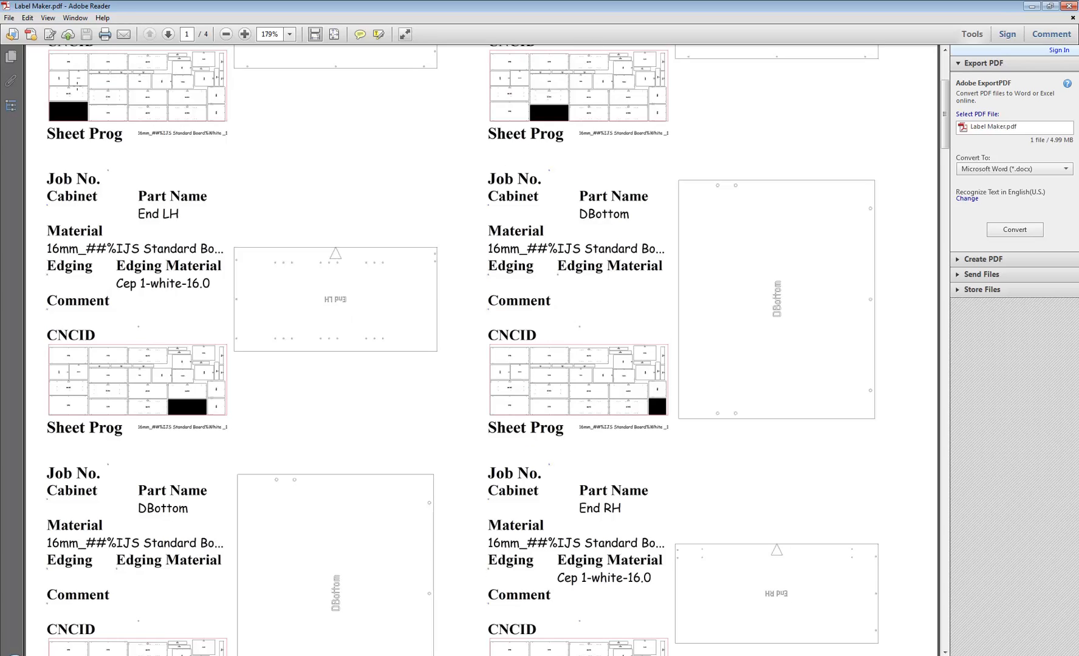
left_click(535, 648)
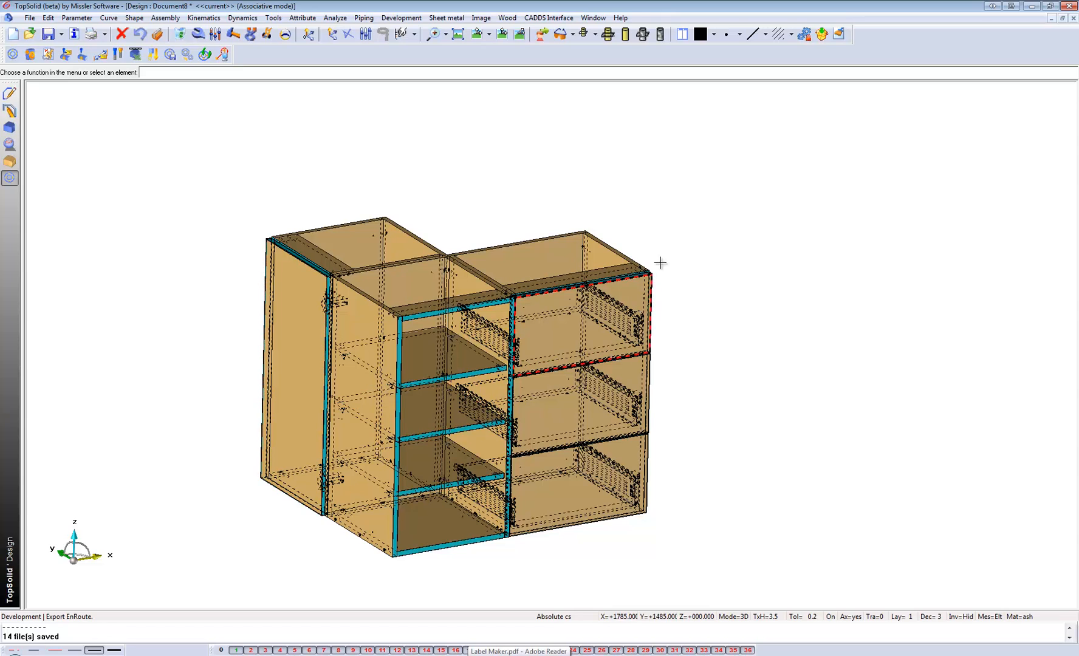
Create a new blank design document separate from the cabinet model.
right_click(535, 653)
left_click(520, 648)
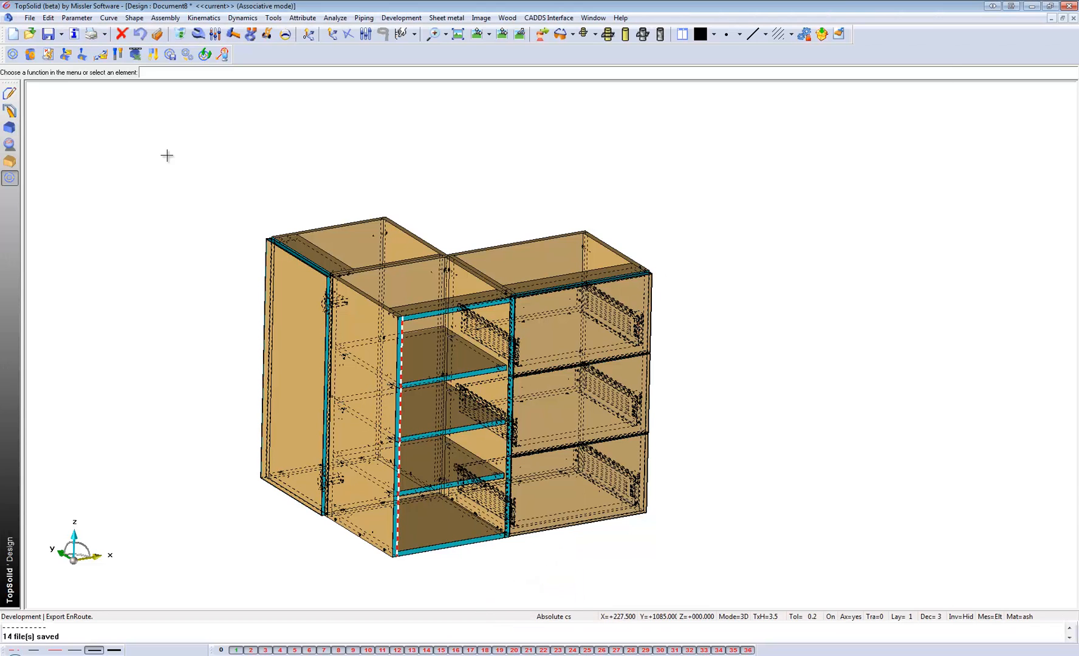
left_click(31, 18)
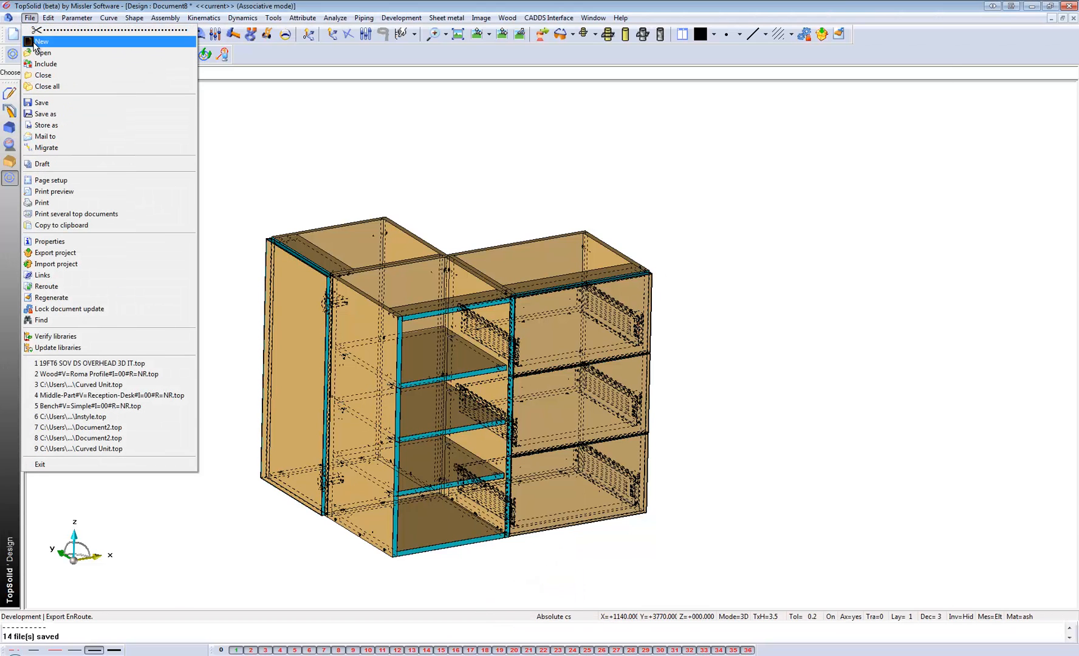
left_click(41, 37)
left_click(493, 420)
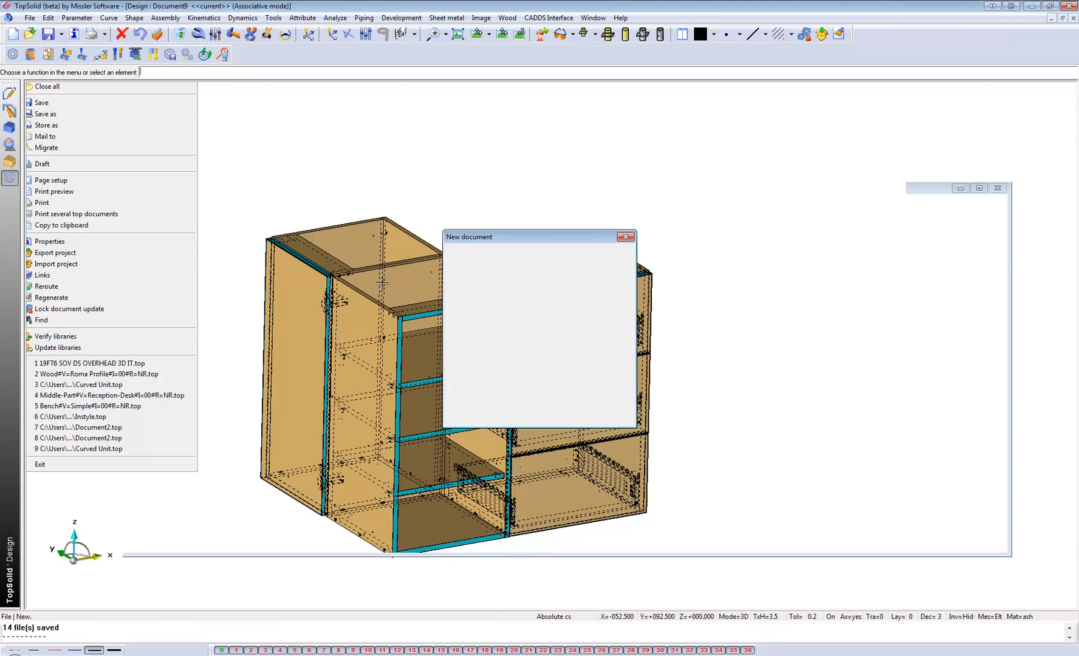
Start a sketch in the top view and draw the contour's first line, about 355 mm long, sloping down toward the origin.
left_click(476, 33)
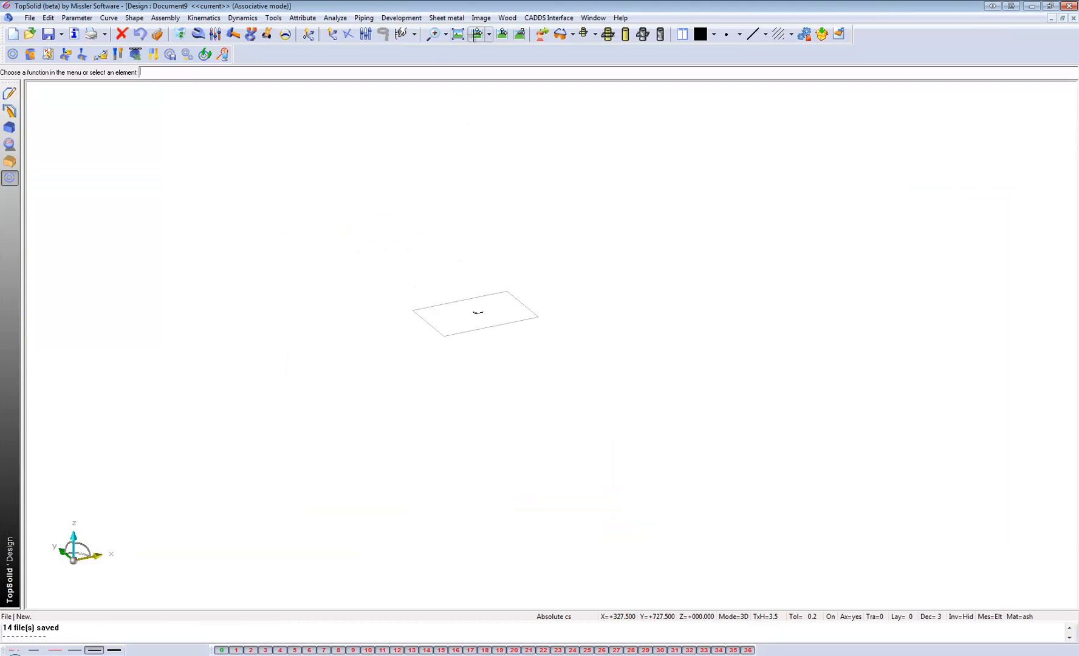
scroll(450, 260, "up", 2)
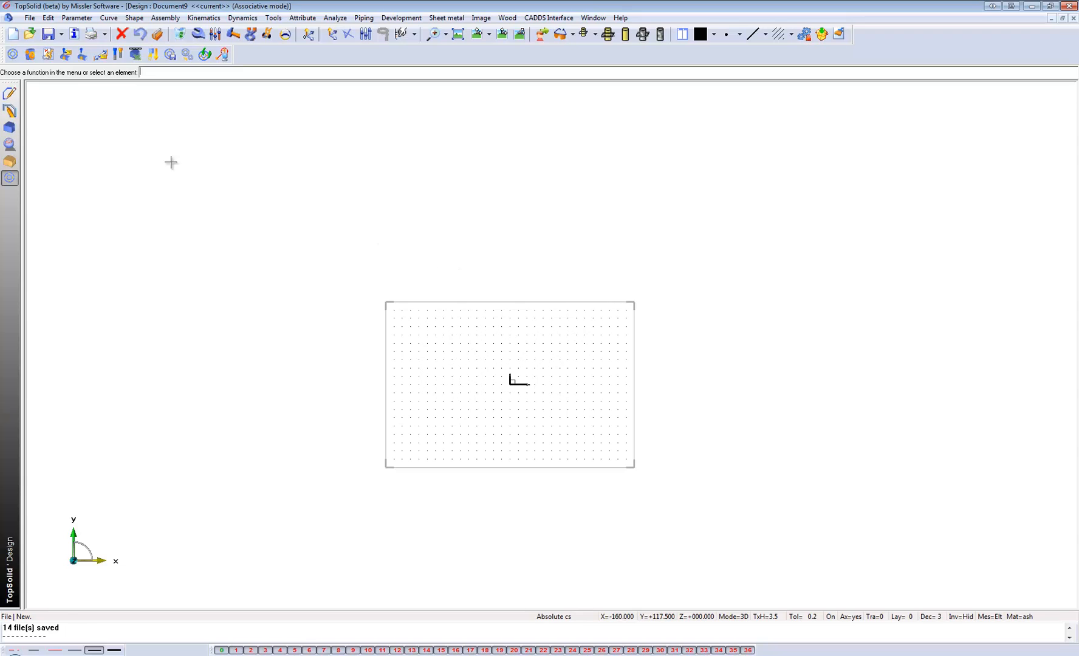
left_click(10, 111)
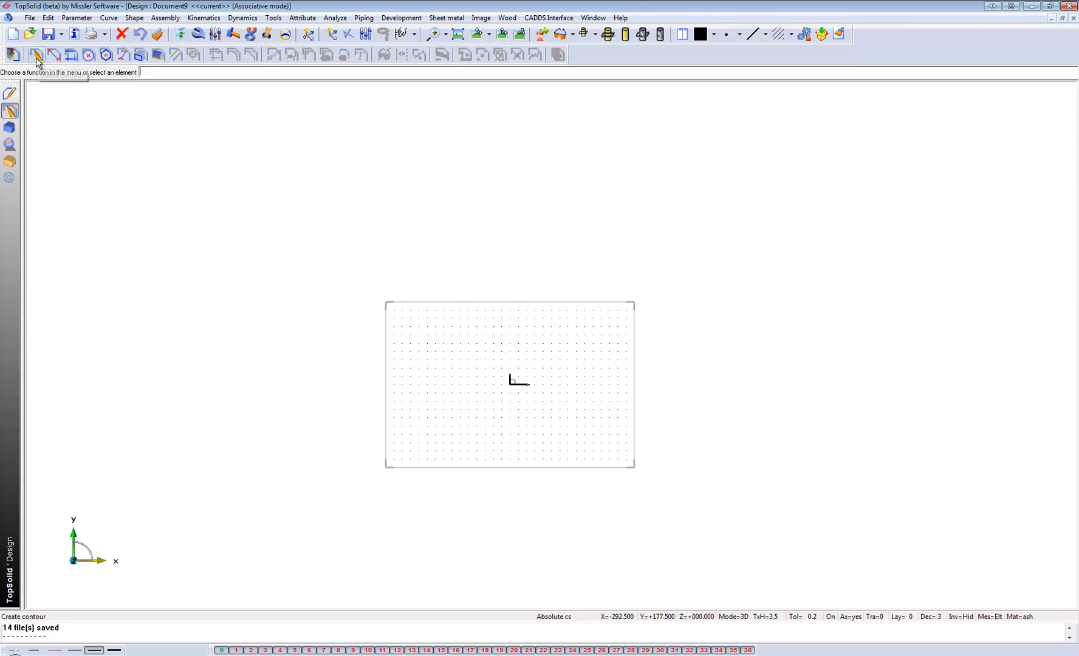
left_click(14, 56)
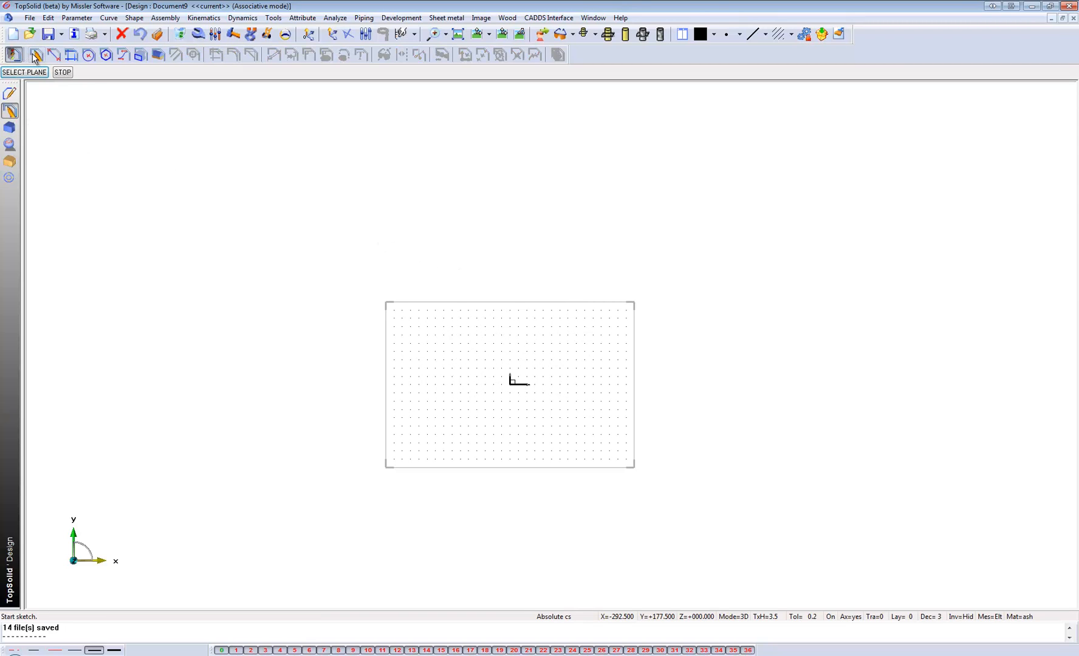
scroll(549, 373, "down", 5)
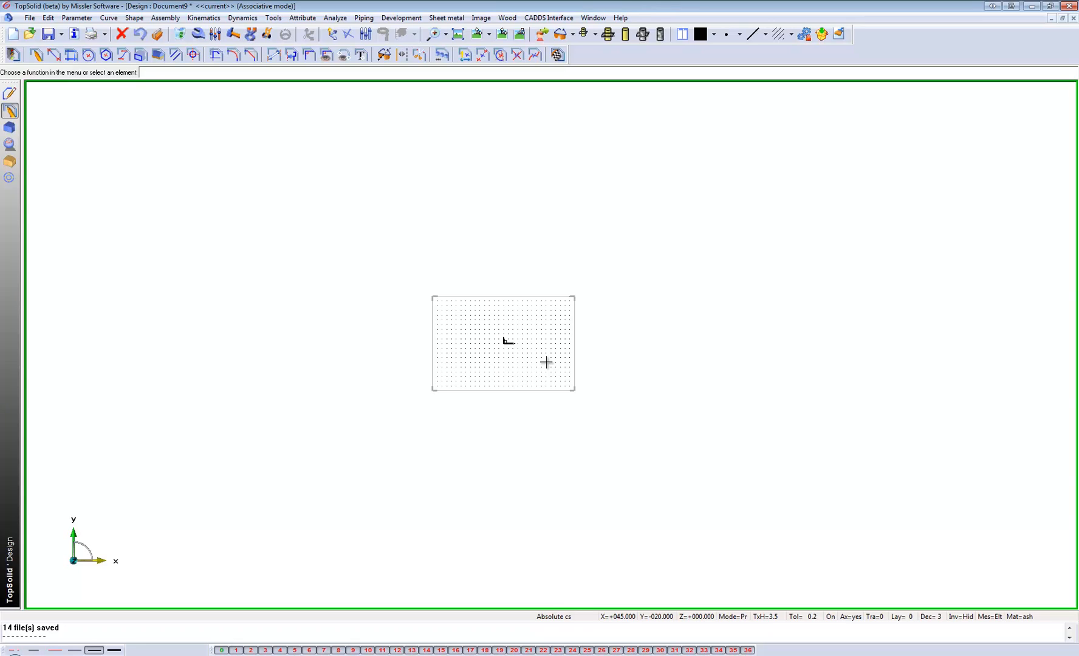
left_click(37, 56)
scroll(320, 336, "down", 1)
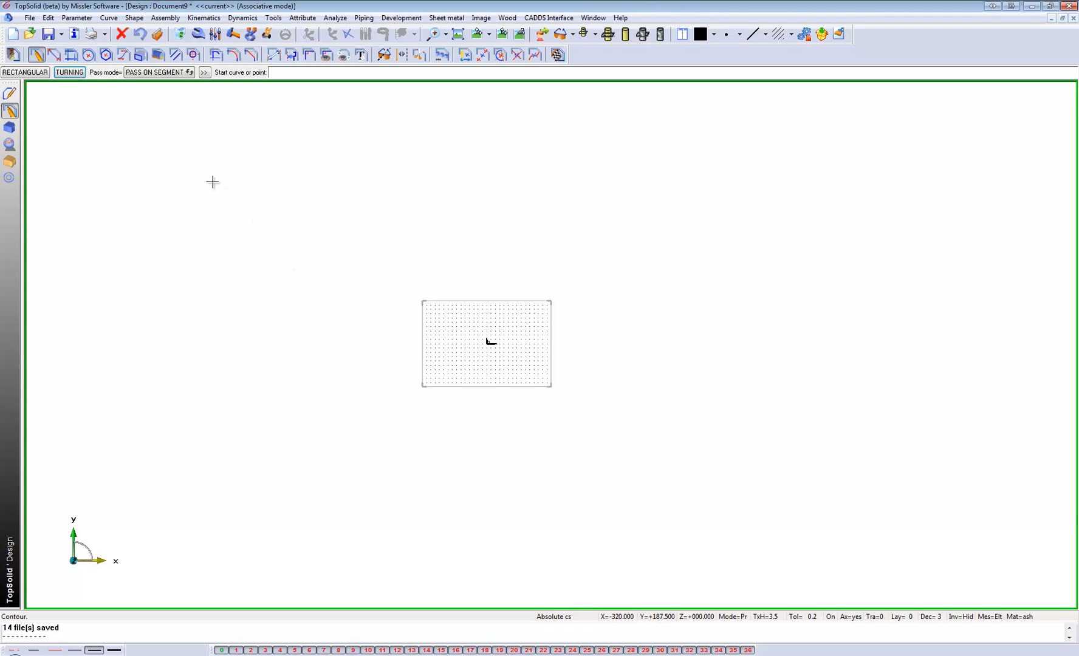
left_click(179, 163)
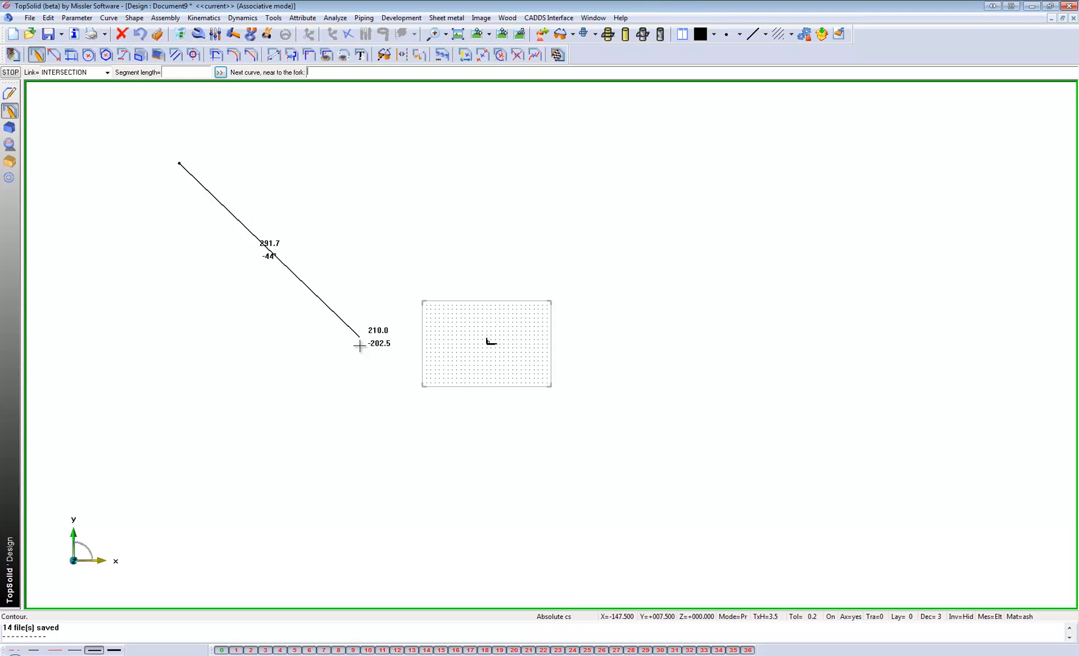
left_click(373, 399)
Continue the contour with a 200 mm radius arc and a straight line rising to the right, and end it there.
right_click(419, 439)
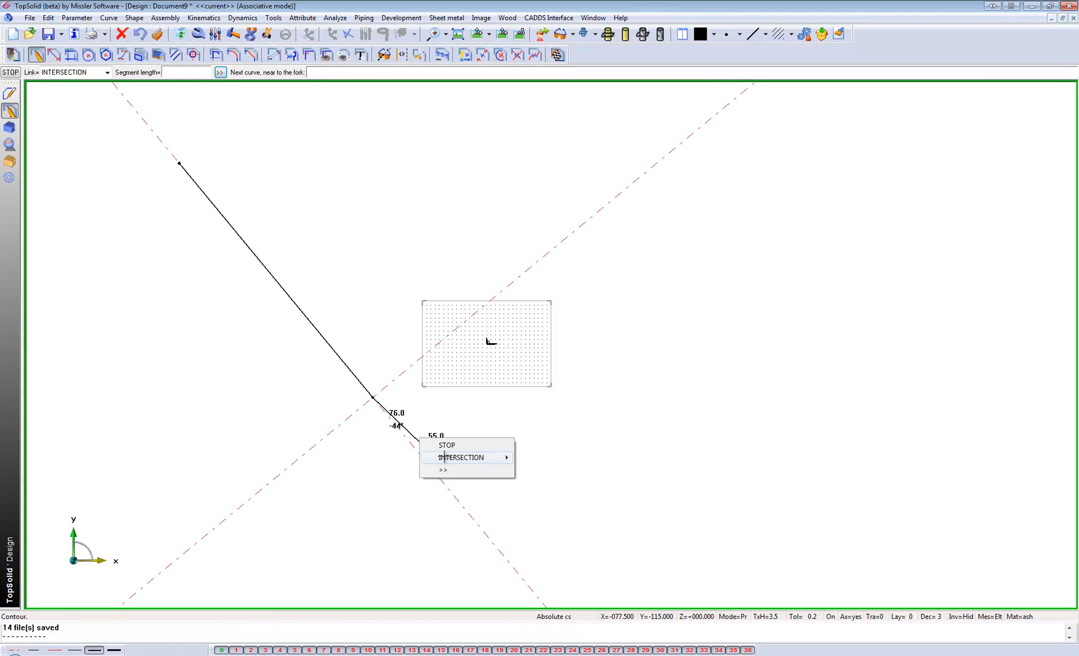
mouse_move(444, 457)
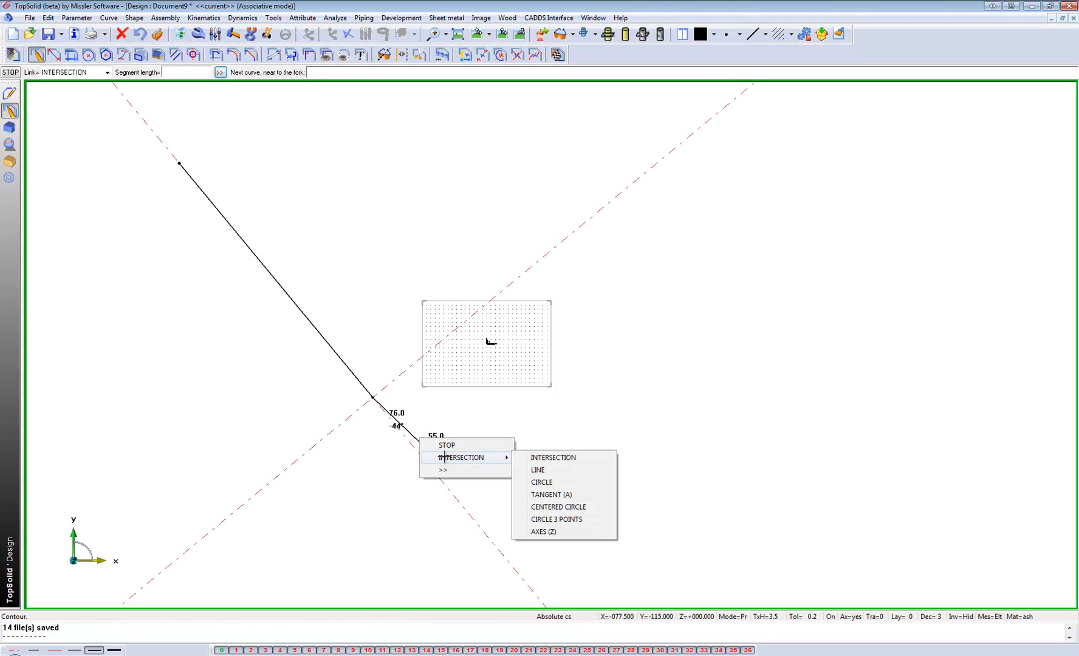
left_click(540, 482)
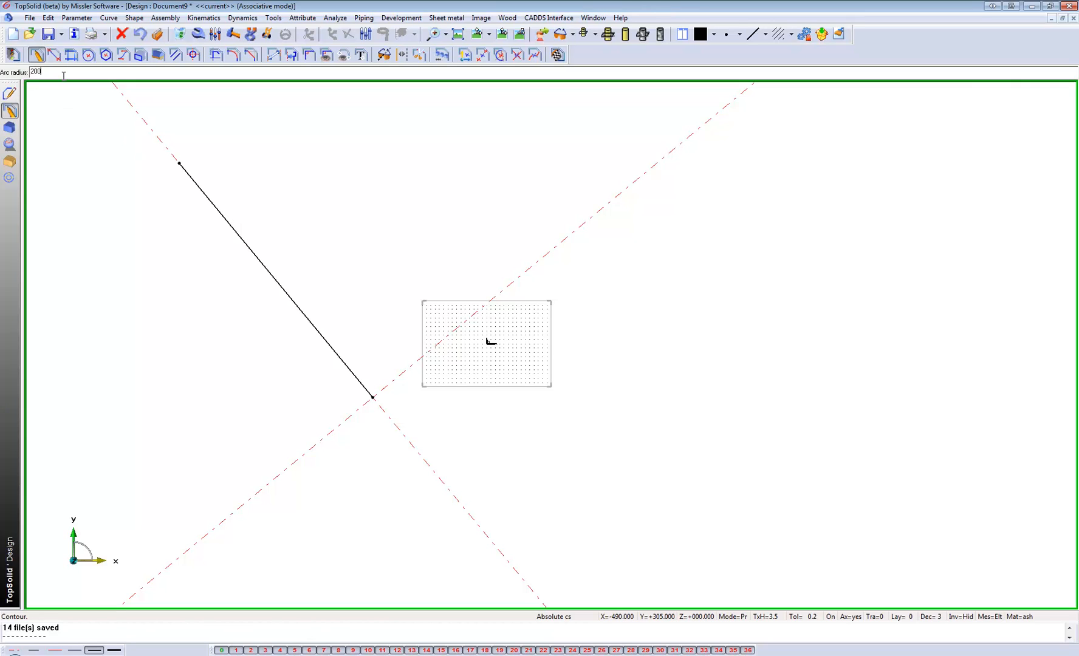
key("Return")
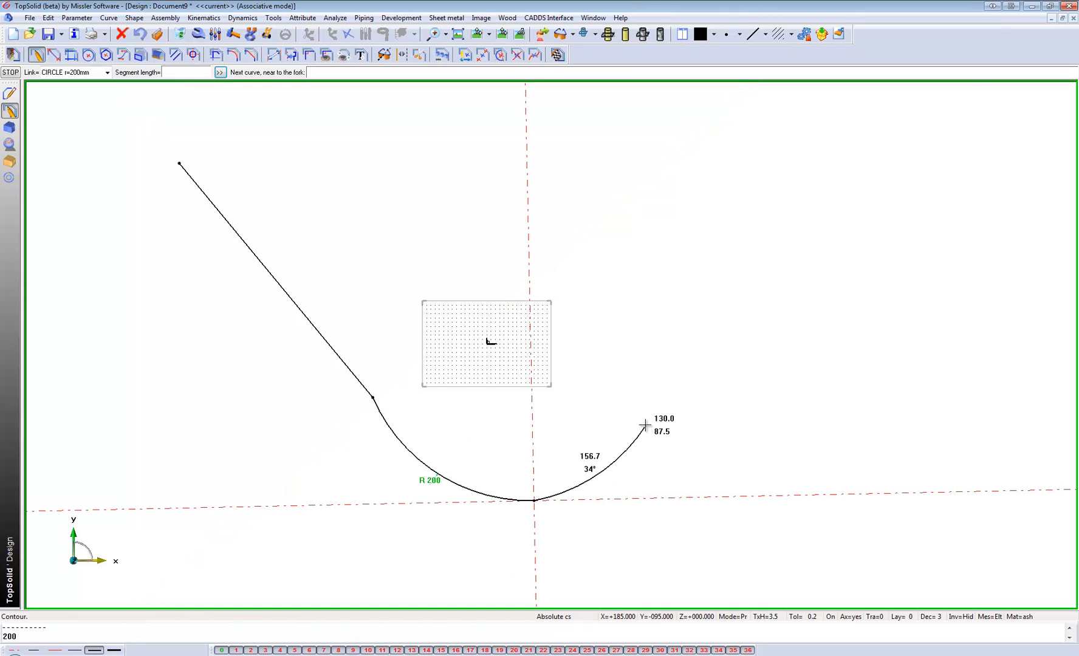
right_click(646, 423)
mouse_move(662, 440)
left_click(771, 453)
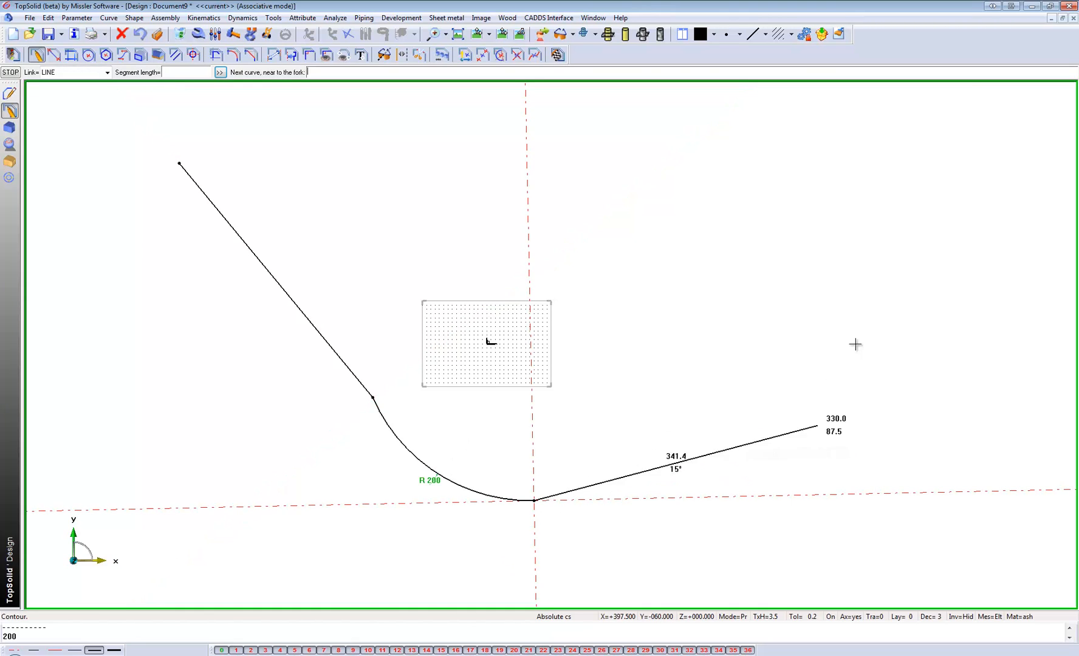
left_click(867, 281)
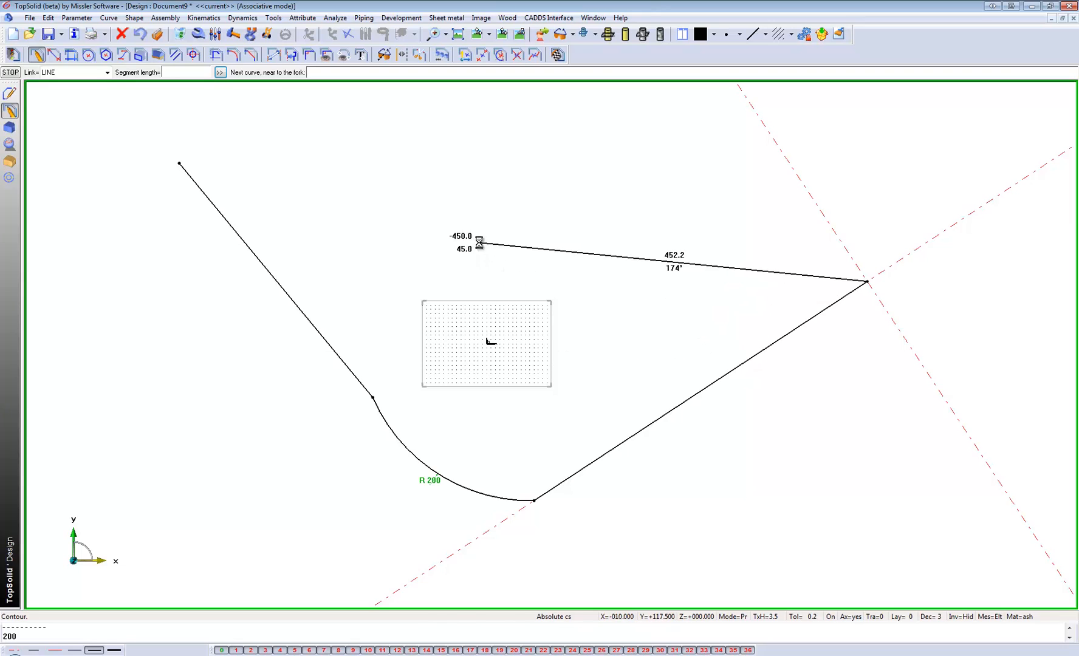
key("Escape")
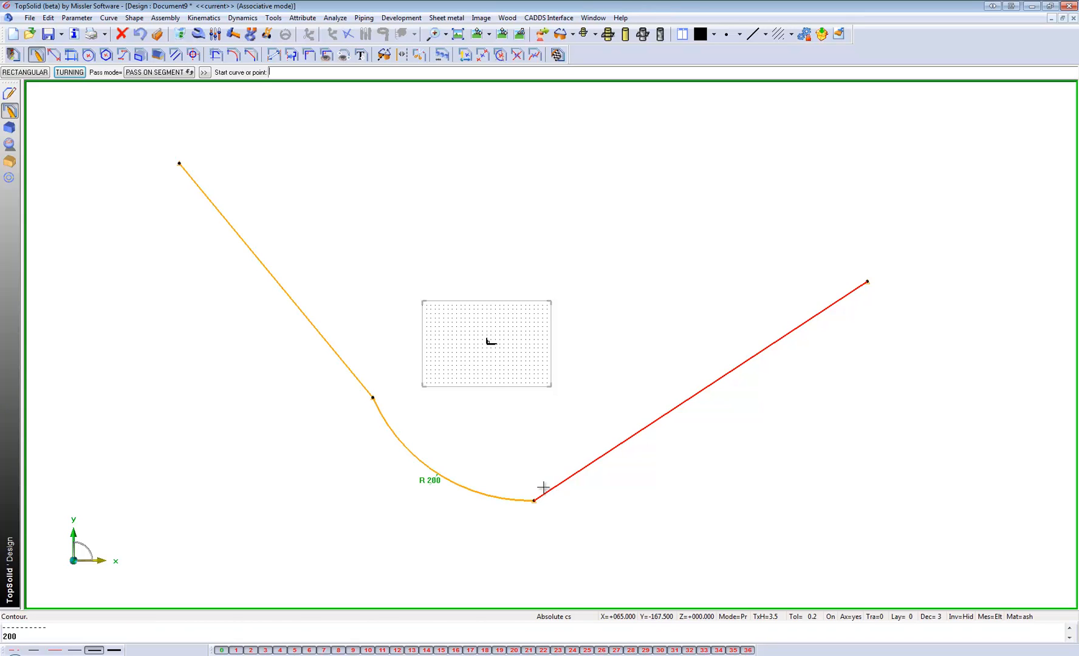
Constrain both straight lines of the contour to be tangent to the 200 mm radius arc.
left_click(308, 56)
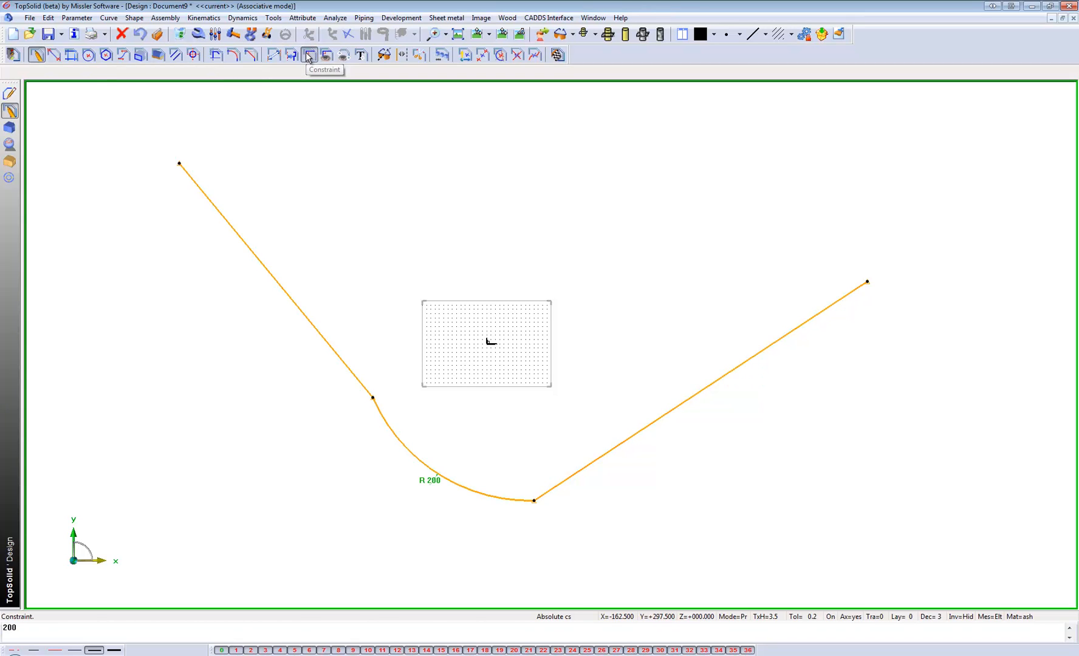
left_click(236, 231)
left_click(385, 419)
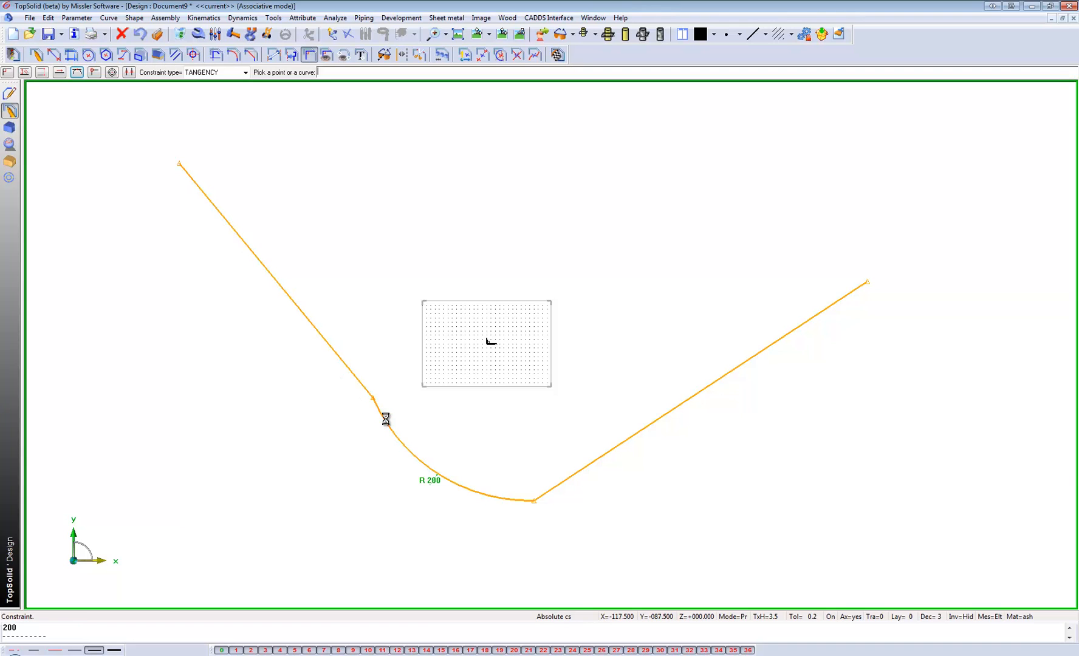
left_click(569, 477)
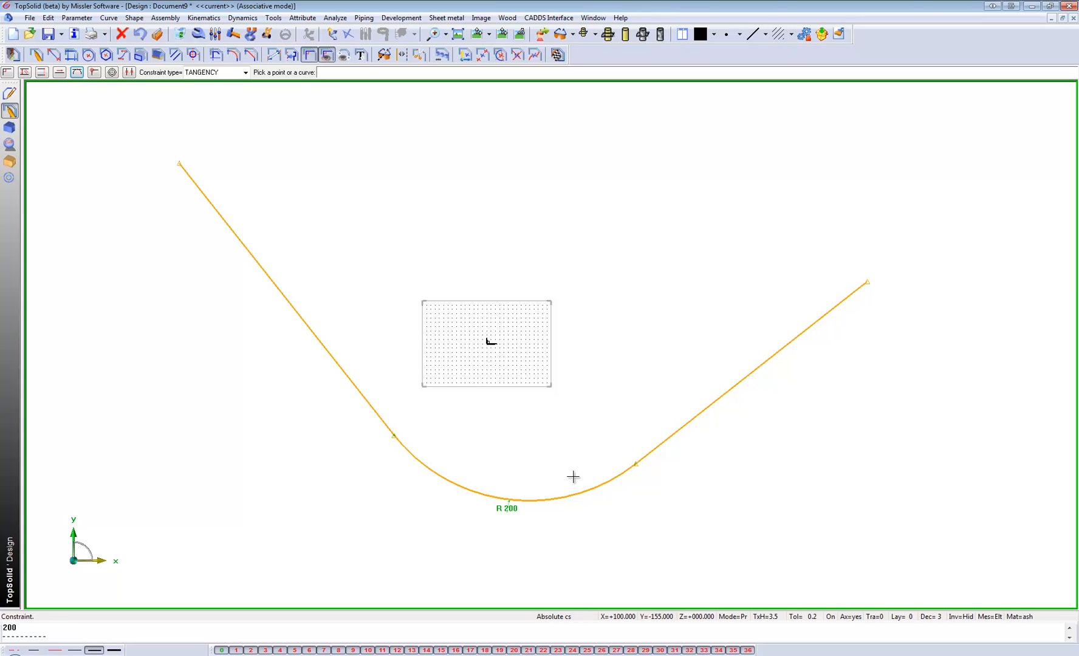
Dimension the lengths of both straight lines of the contour on the inner side of the bend.
left_click(281, 54)
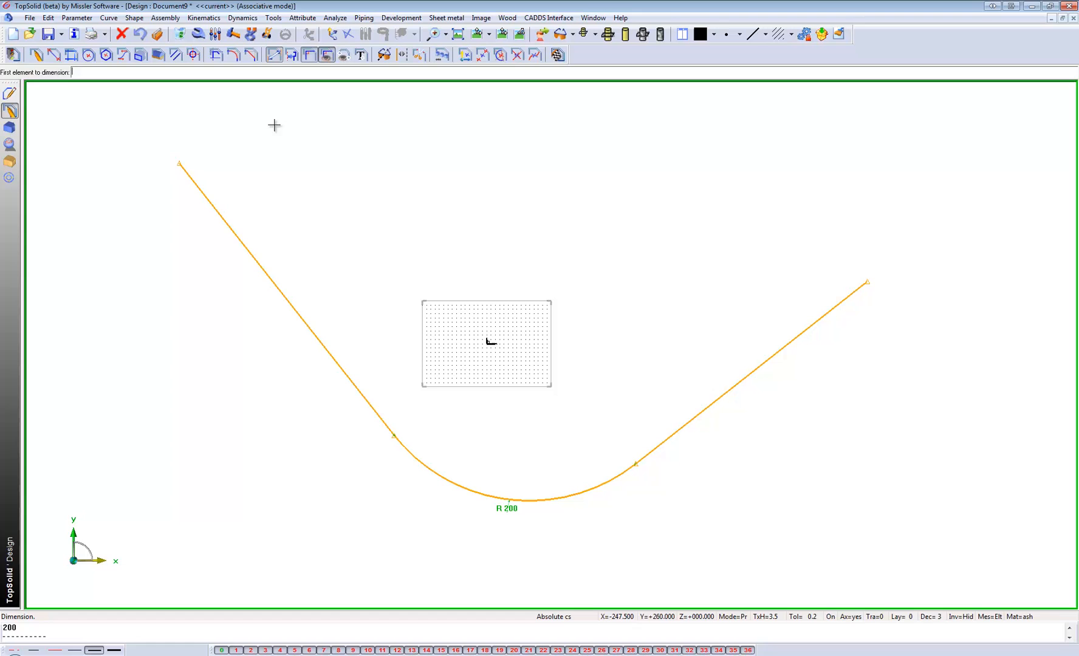
left_click(254, 259)
left_click(430, 242)
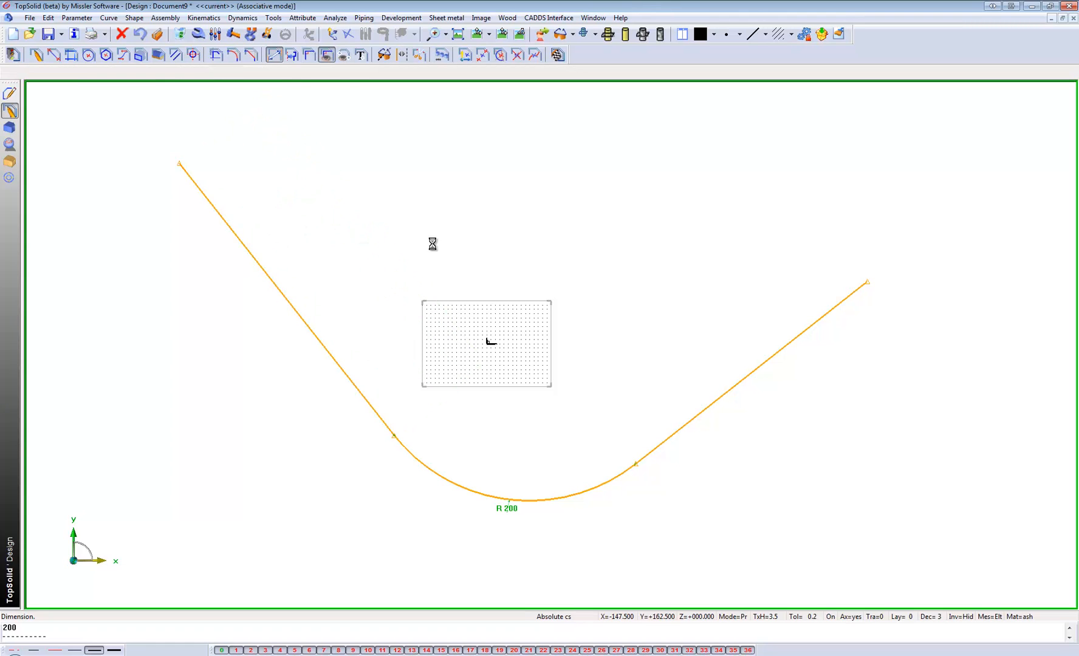
left_click(729, 384)
left_click(688, 334)
scroll(532, 416, "down", 2)
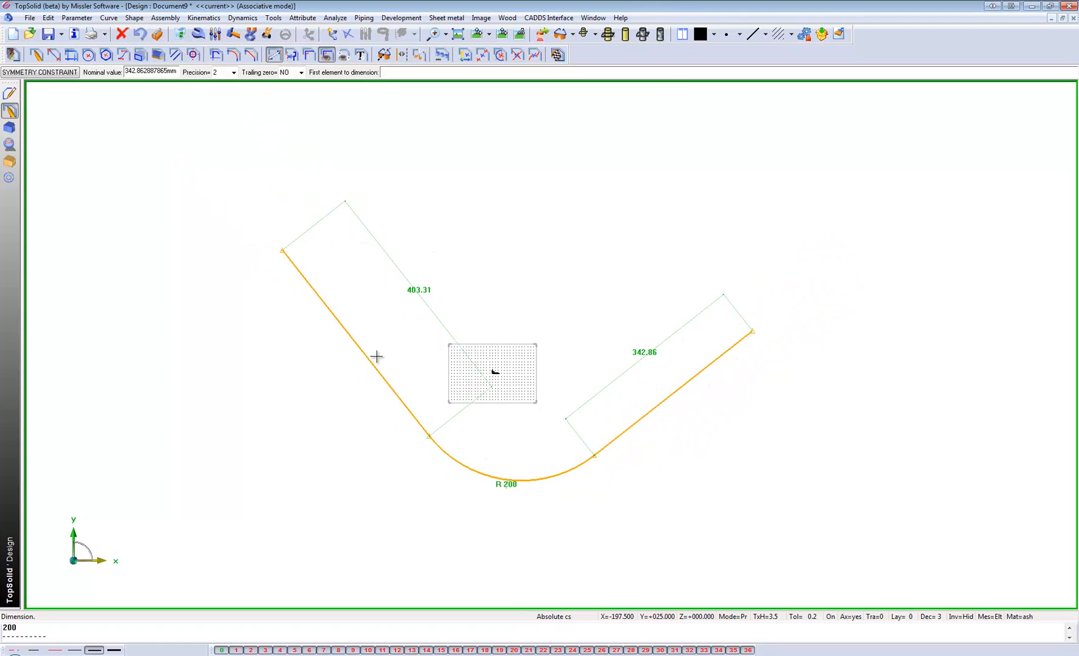
Dimension the angle between the two straight lines, placing the dimension above the contour.
left_click(362, 351)
left_click(675, 387)
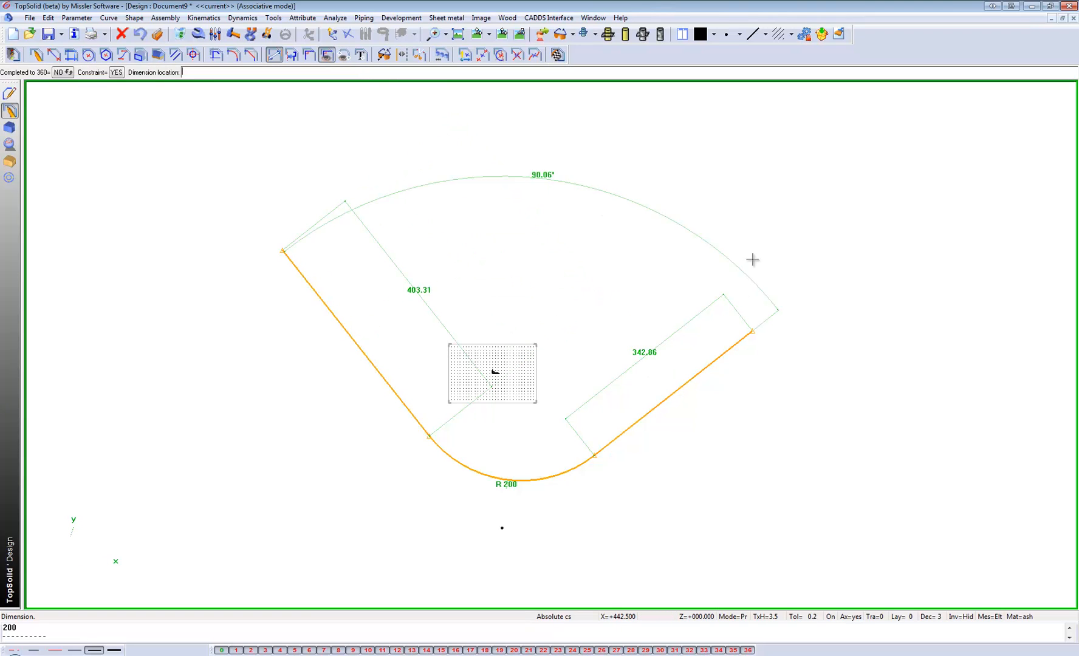
left_click(752, 249)
middle_click_drag(620, 211, 542, 250)
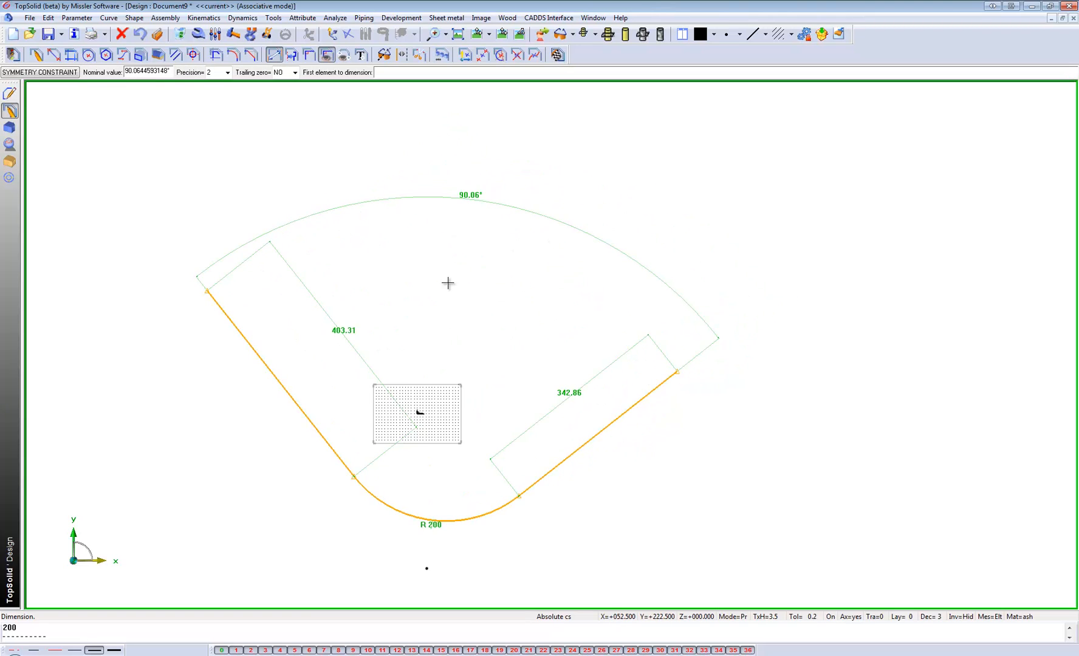
scroll(445, 284, "down", 1)
scroll(424, 316, "up", 2)
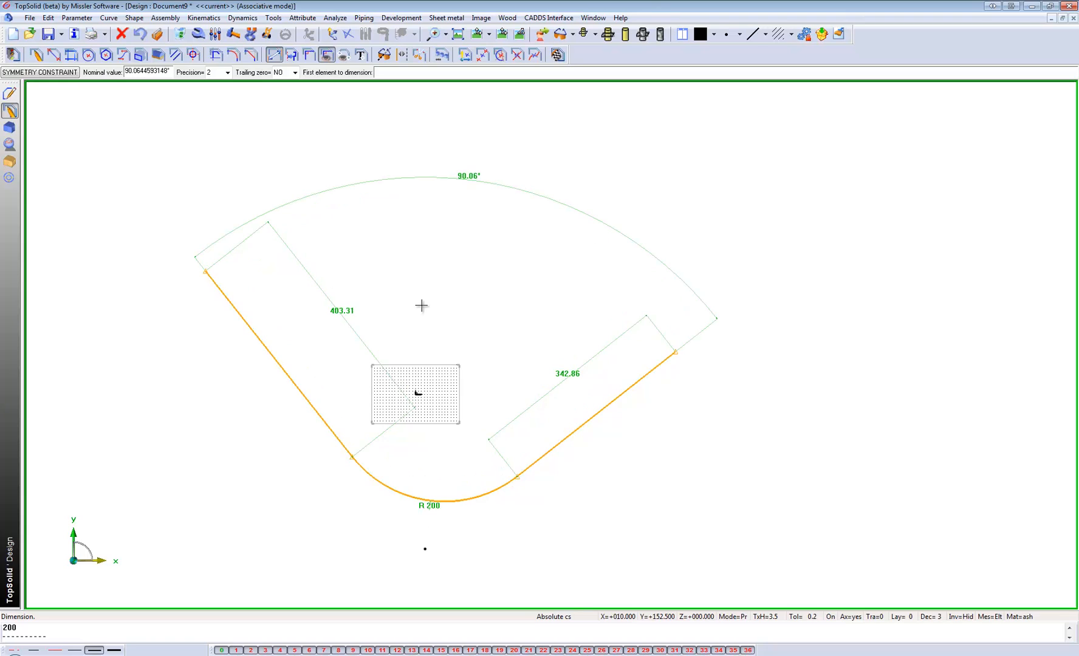
Set the angle between the two straight lines to 125°.
left_click(215, 35)
left_click(472, 179)
type("1")
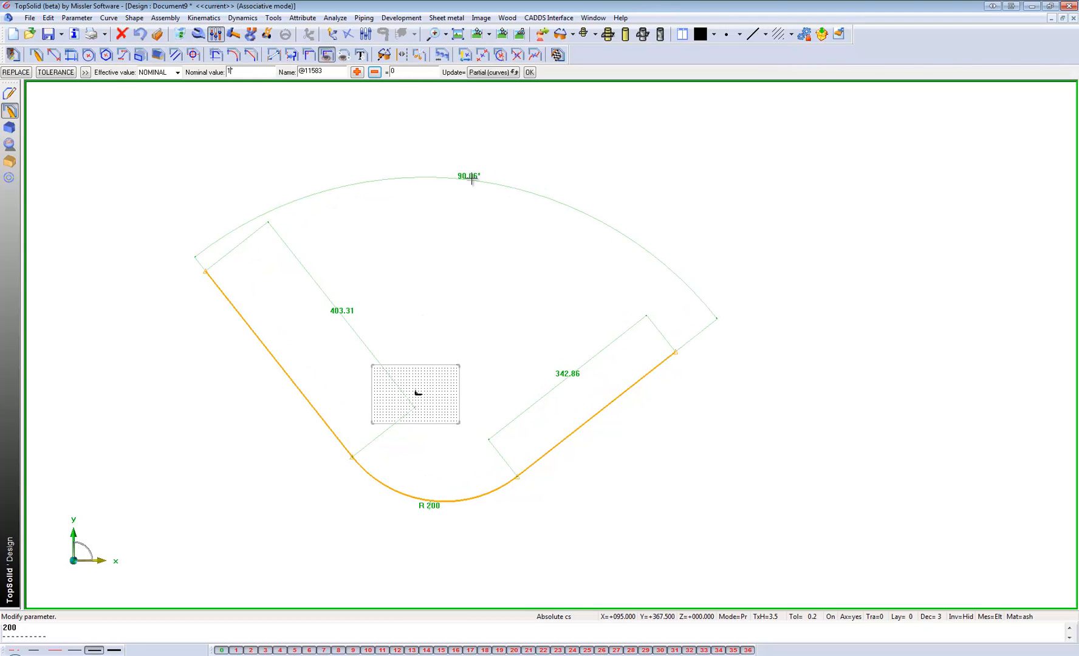
type("25")
key("Return")
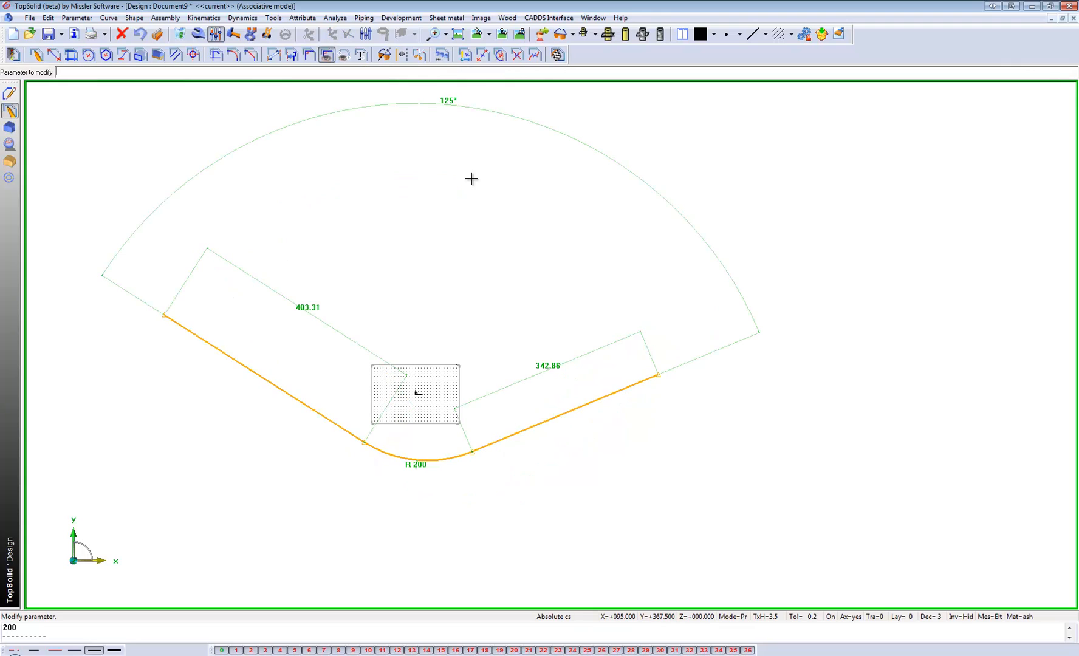
Set the length of the contour's right straight line to 350 mm.
left_click(555, 365)
type("350mm")
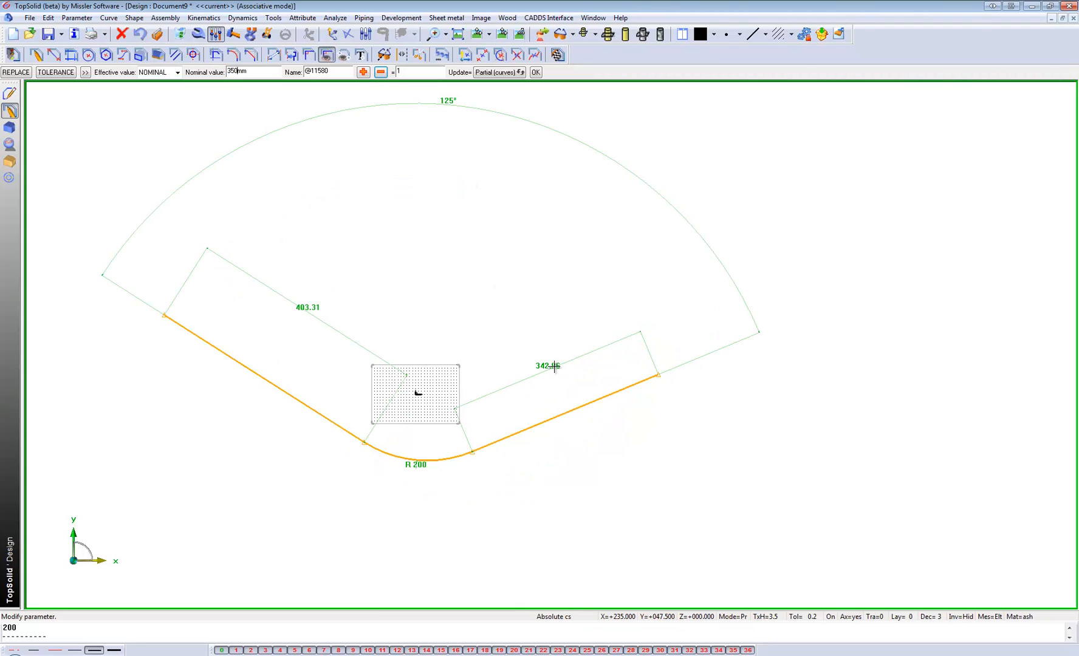
type("0")
key("Return")
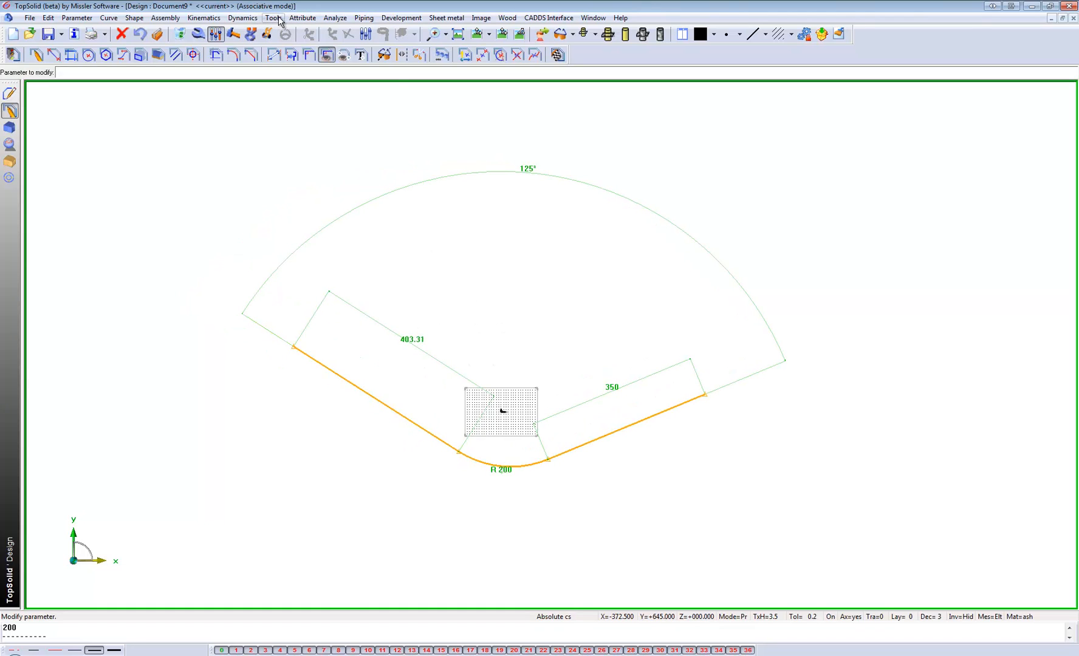
Create a coordinate system on curve and point at the contour's left end, and set it as current.
left_click(277, 19)
mouse_move(324, 188)
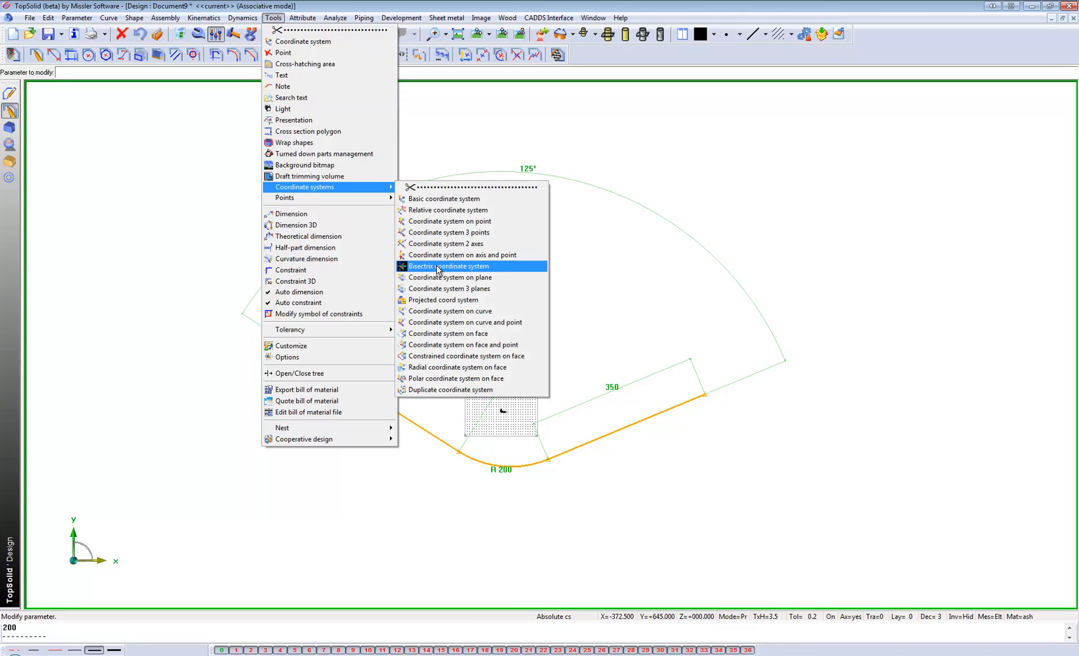
left_click(468, 321)
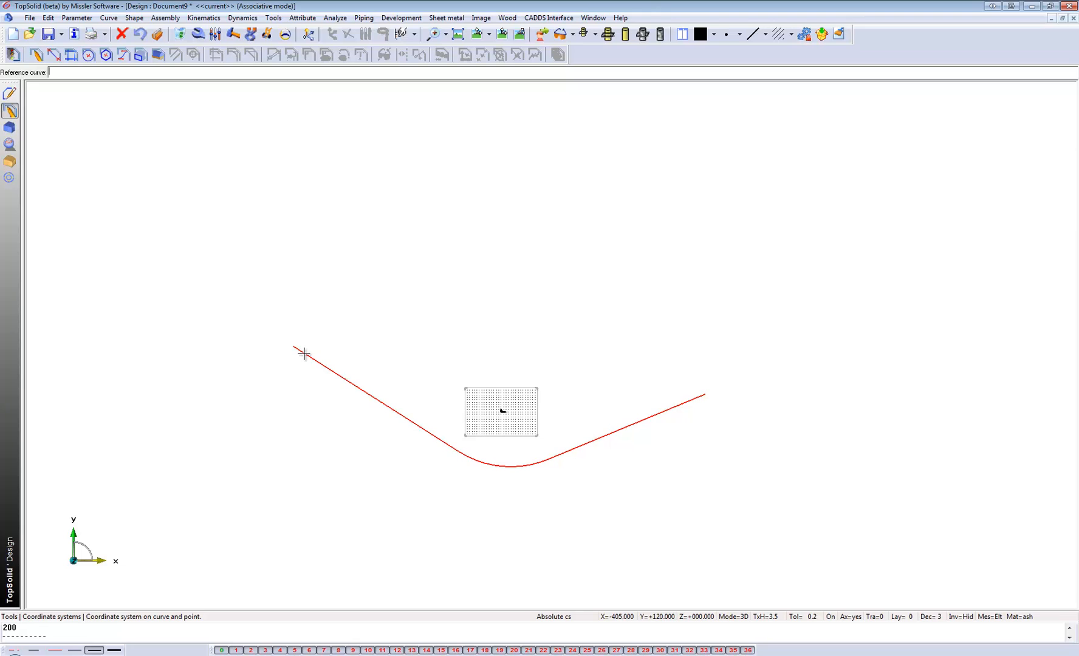
scroll(304, 353, "up", 2)
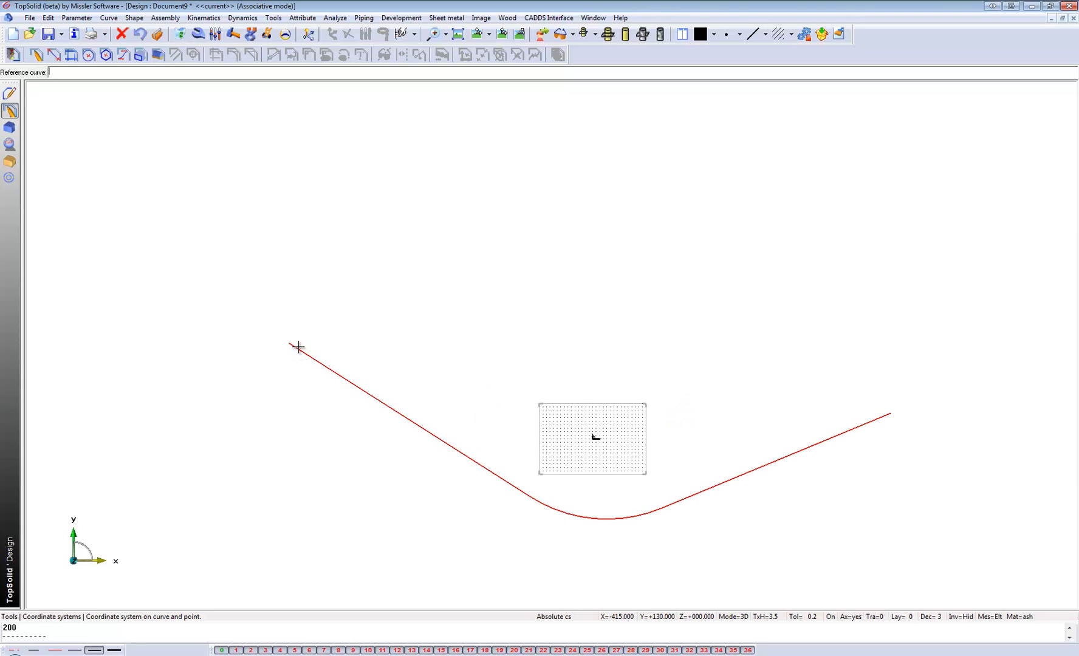
left_click(290, 344)
left_click(290, 341)
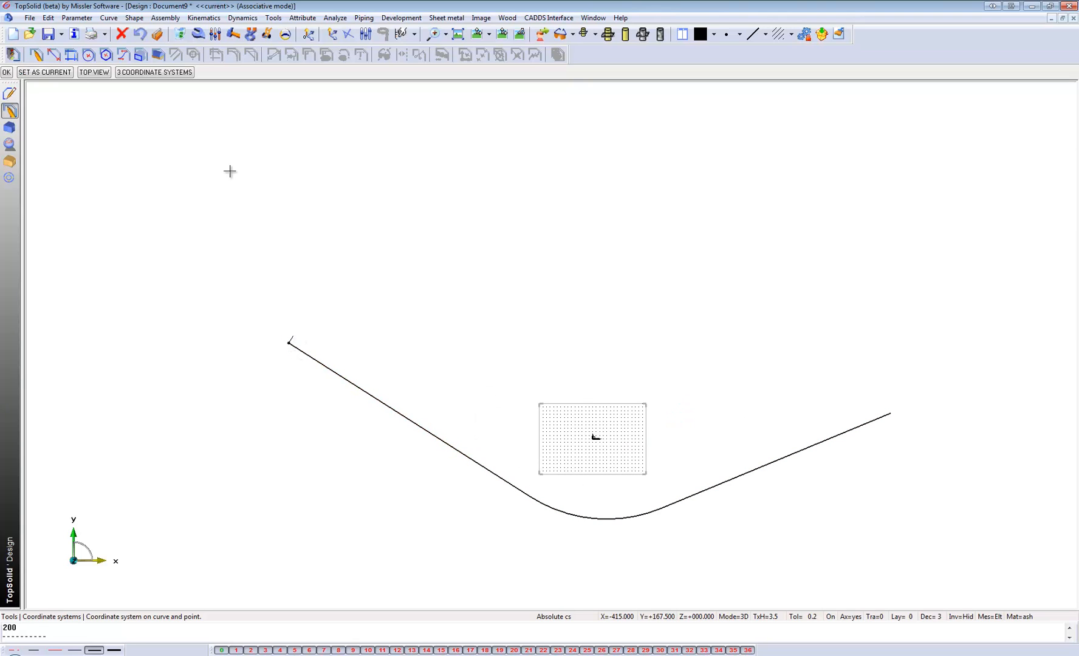
left_click(54, 73)
scroll(293, 341, "down", 3)
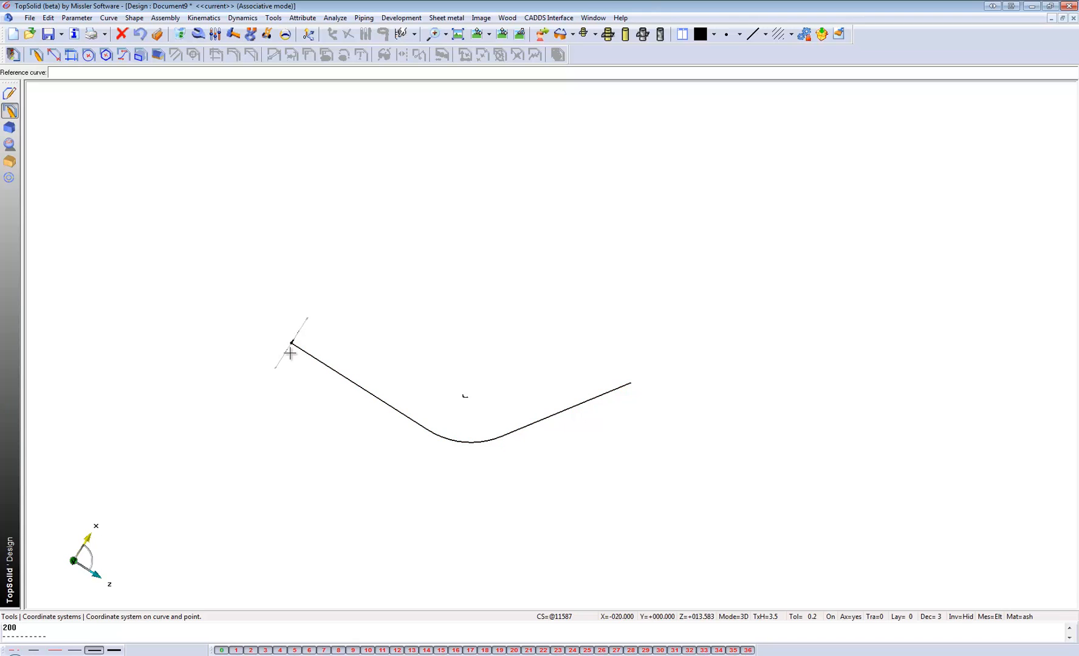
Draw an auto-dimensioned thin horizontal rectangle, about 482.5 × 27.5 mm, from the current coordinate system's origin toward negative X and Y.
left_click(503, 34)
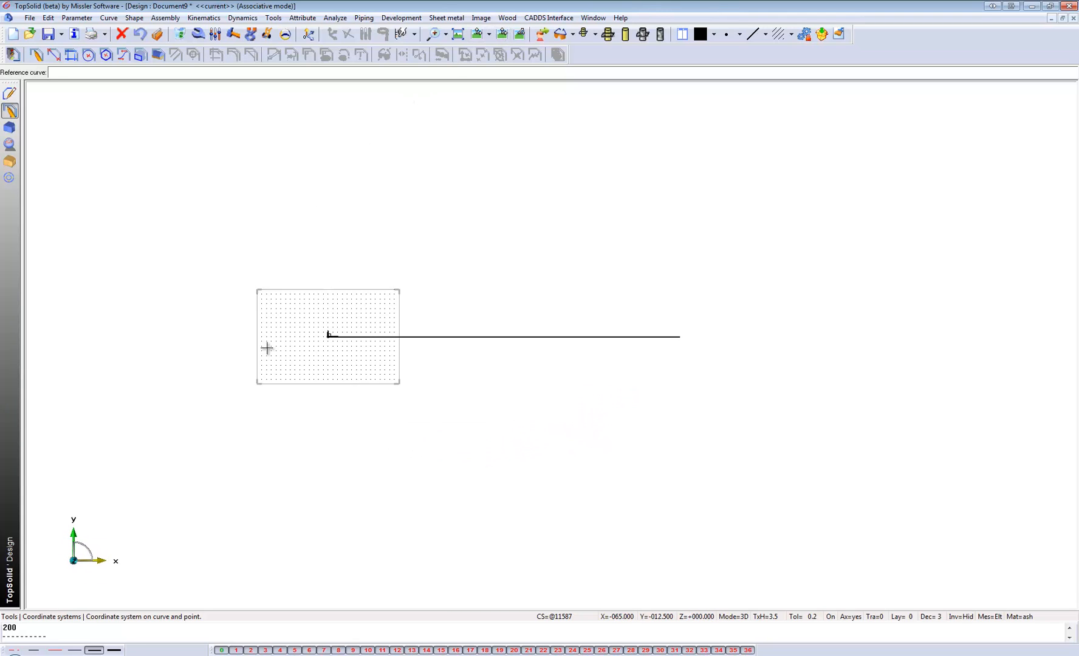
scroll(267, 347, "up", 1)
middle_click_drag(256, 342, 330, 333)
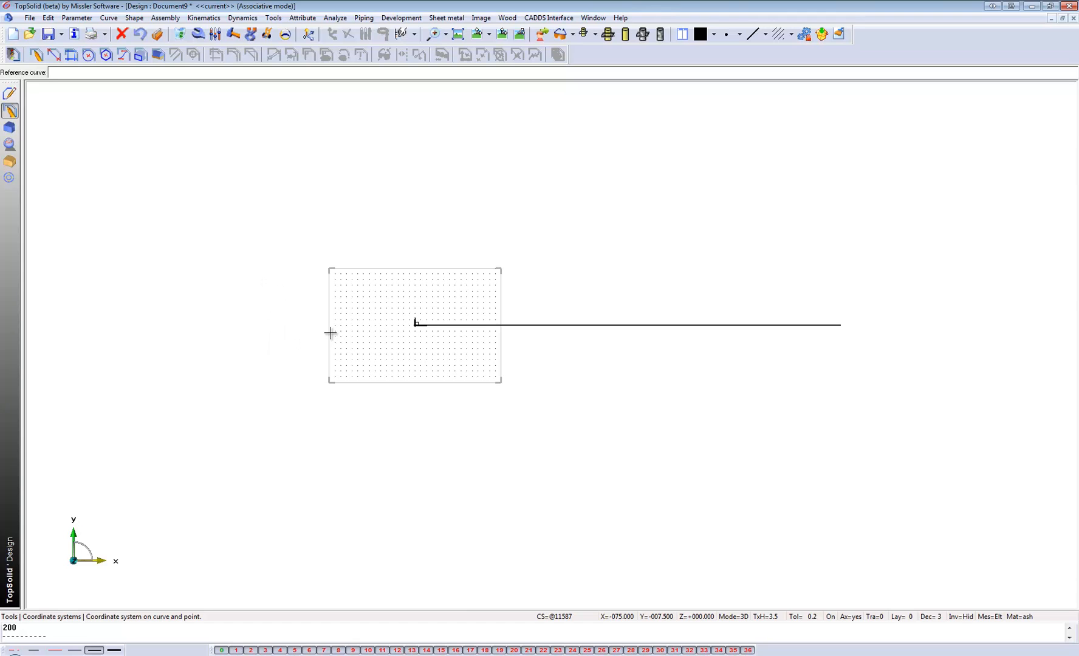
scroll(315, 323, "up", 2)
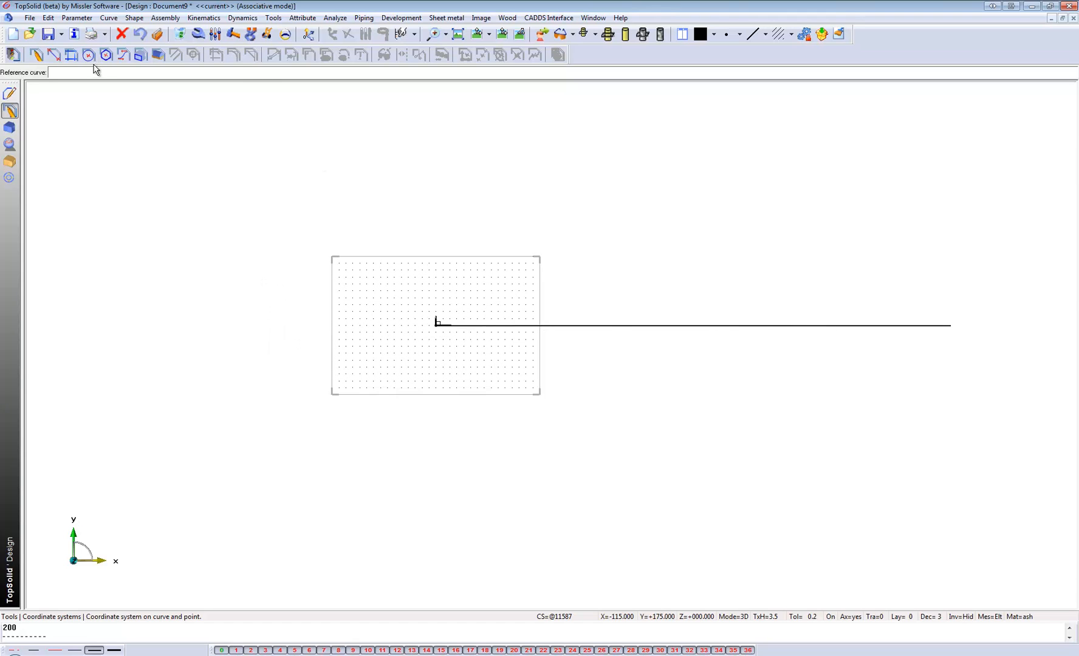
left_click(11, 93)
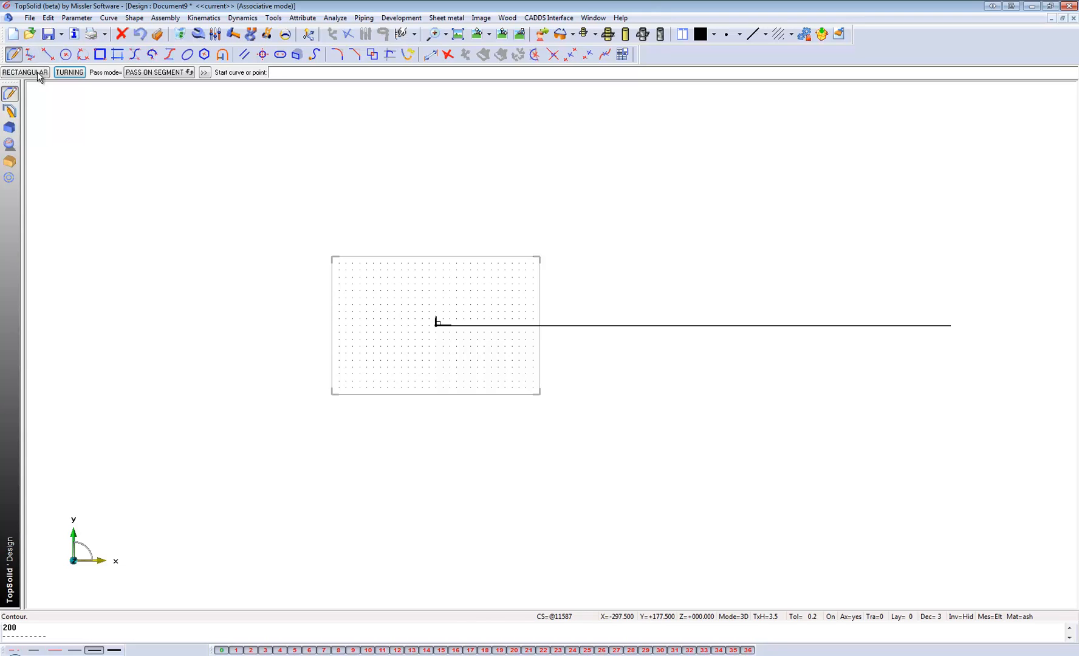
left_click(39, 71)
left_click(435, 324)
scroll(468, 291, "down", 2)
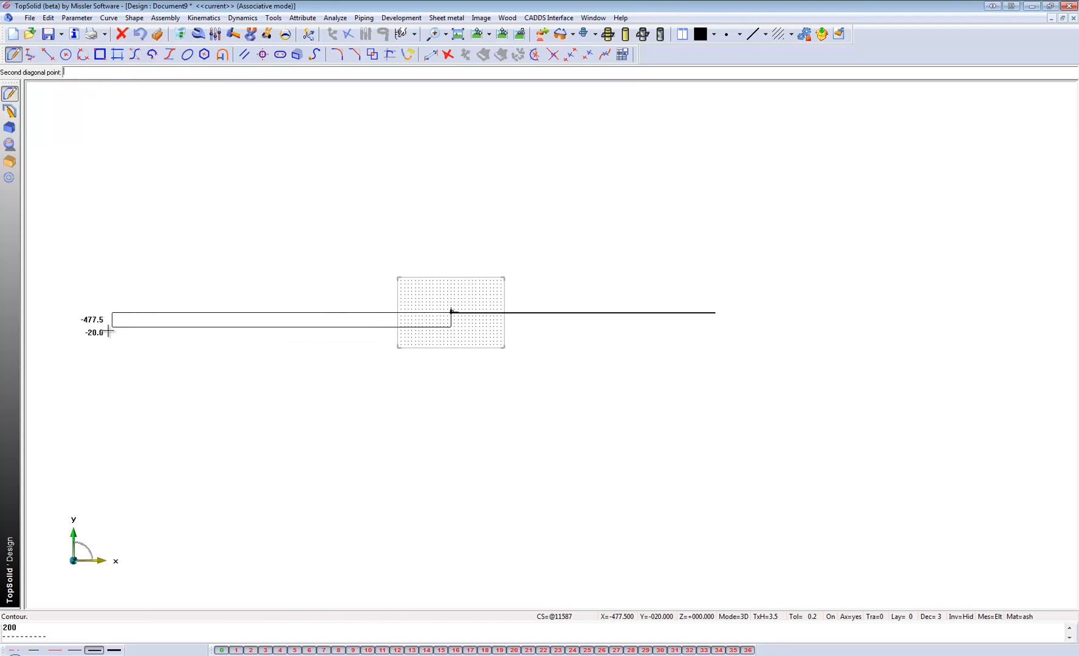
left_click(108, 332)
left_click(85, 73)
scroll(427, 197, "down", 3)
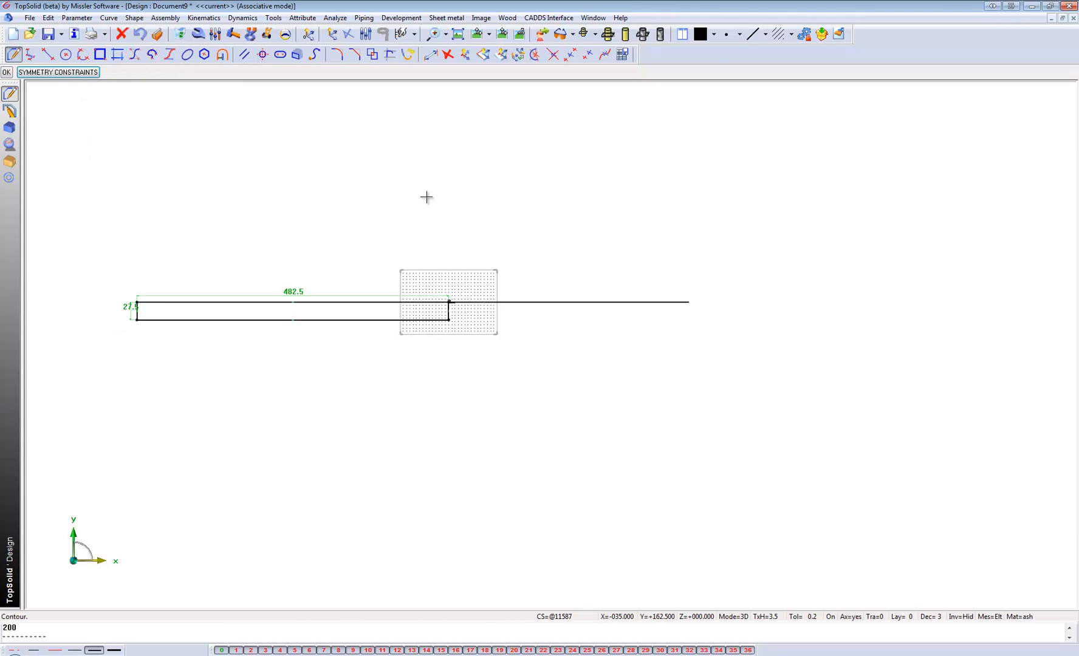
middle_click(268, 178)
Draw an auto-dimensioned narrow vertical rectangle, about 47.5 × 615 mm, down from the horizontal rectangle's lower-right corner.
left_click(163, 72)
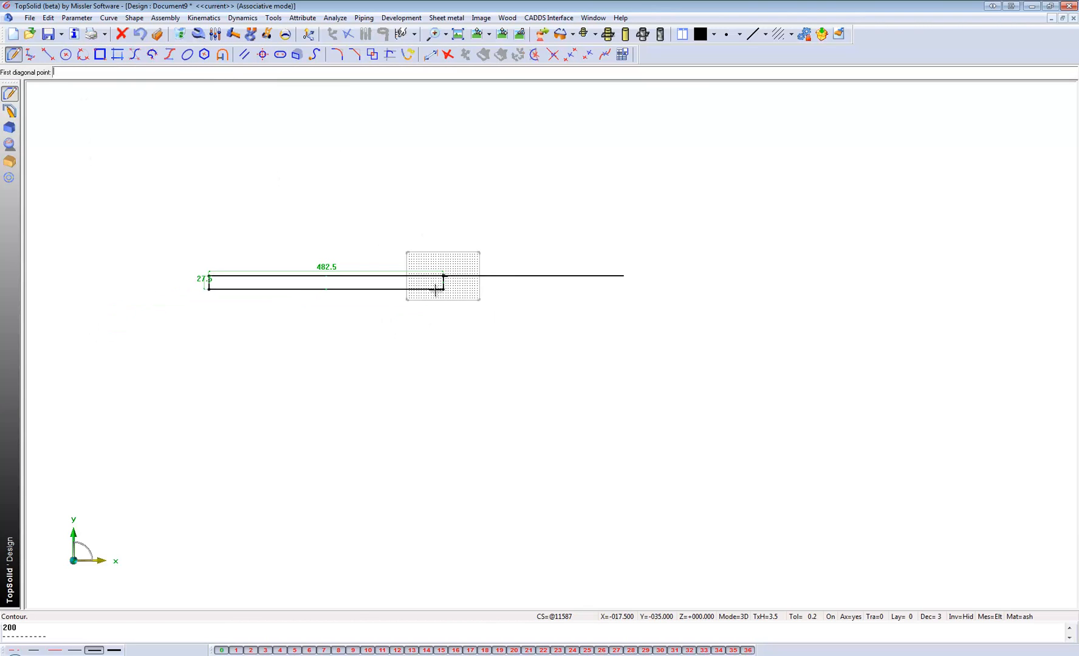
left_click(443, 289)
scroll(393, 317, "down", 2)
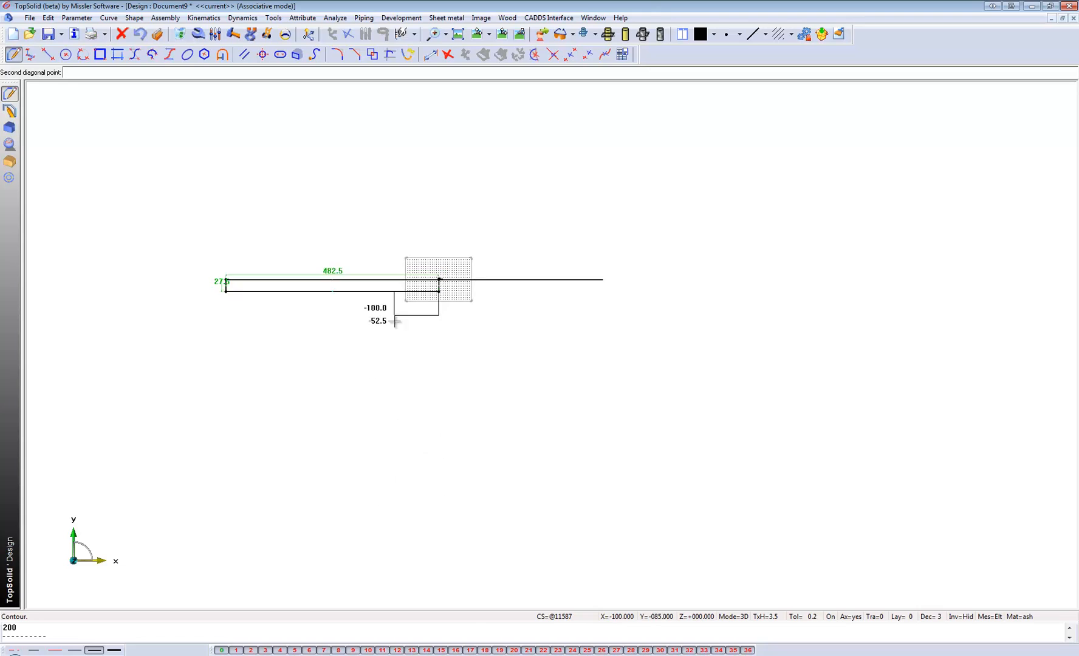
left_click(416, 539)
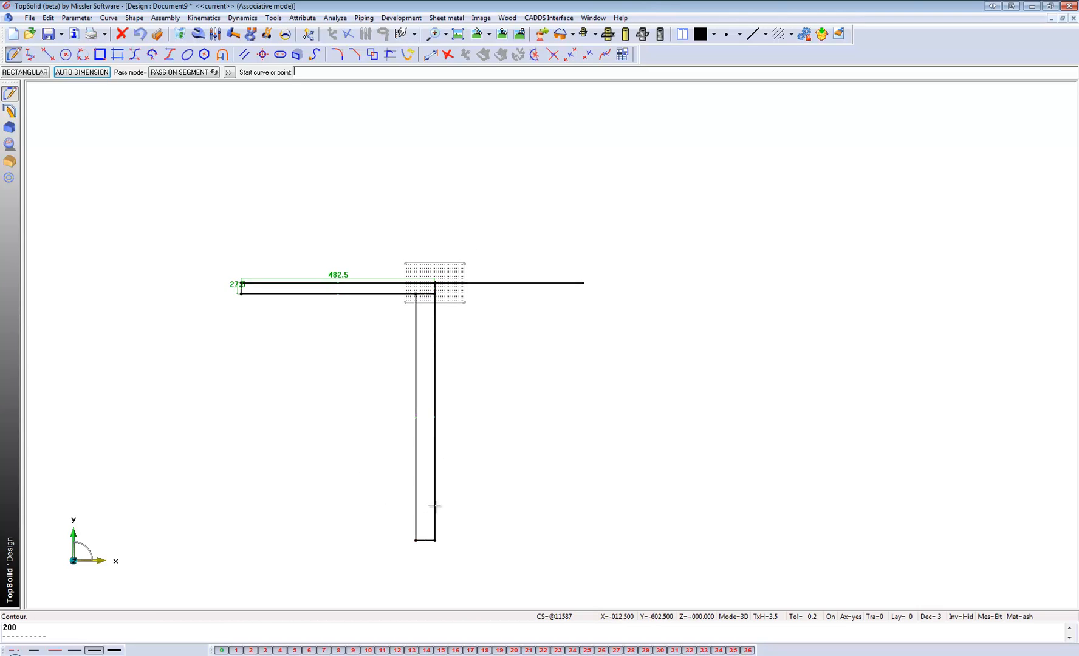
left_click(96, 73)
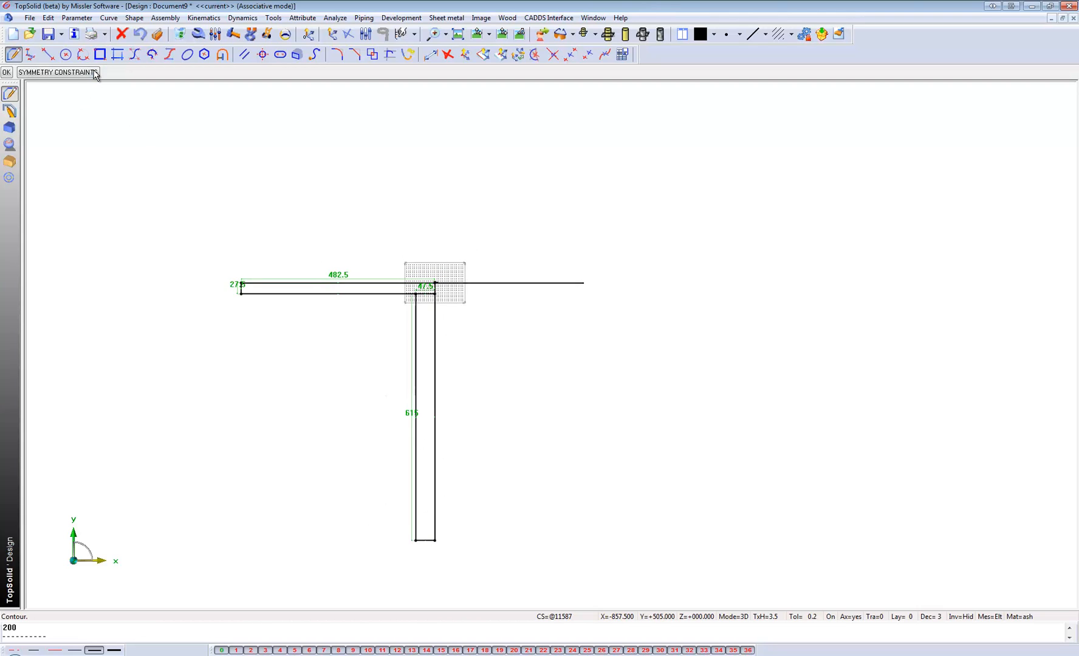
middle_click(256, 147)
Draw an auto-dimensioned large rectangle, about 422.5 × 670 mm, from the narrow vertical rectangle's upper-left corner toward the lower left.
middle_click(236, 147)
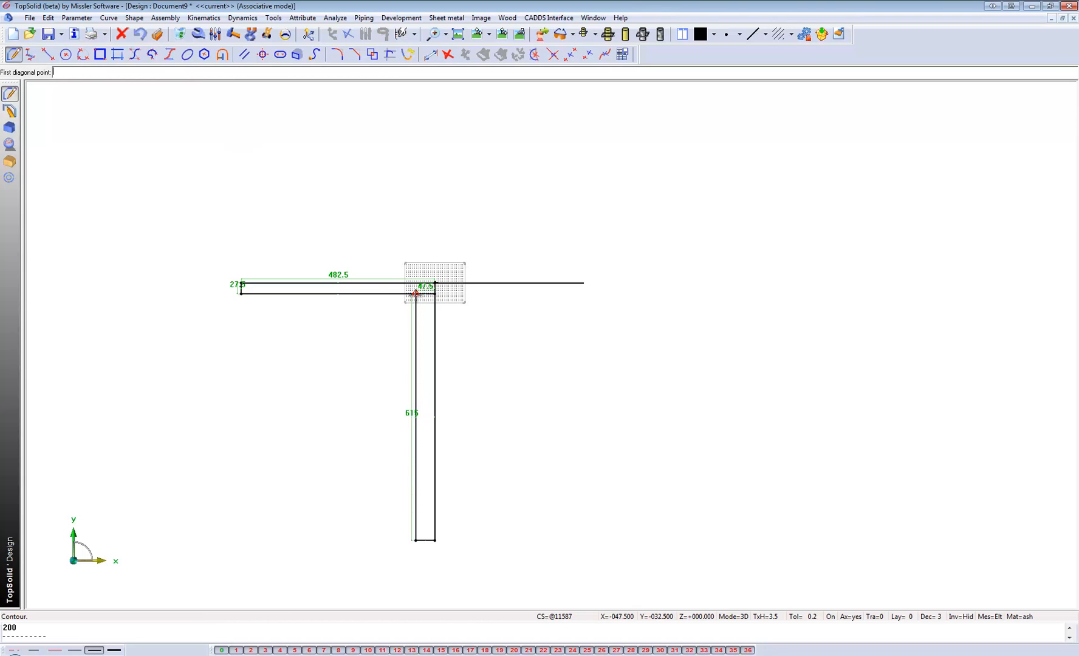
left_click(416, 294)
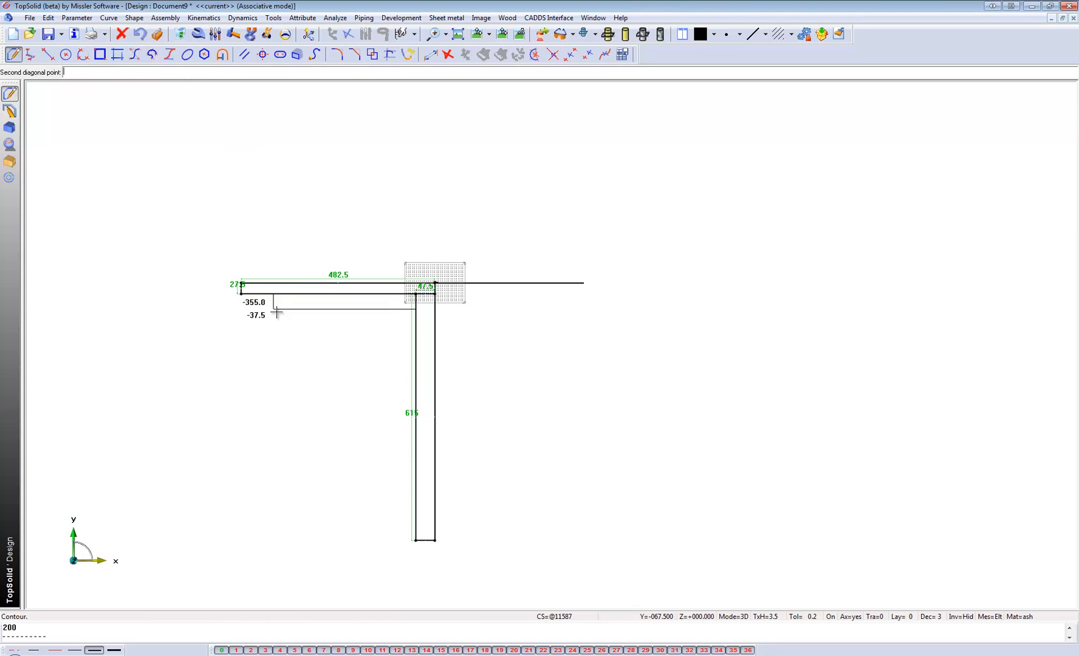
left_click(246, 562)
left_click(82, 72)
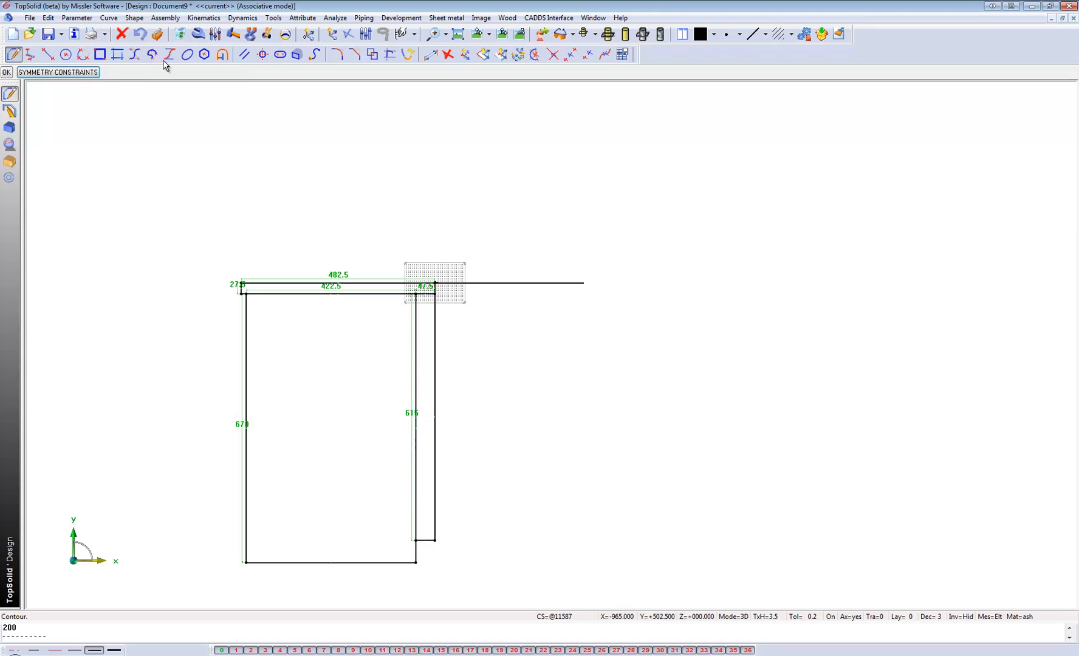
Replace the large rectangle's height parameter with the height parameter of the narrow vertical rectangle.
left_click(216, 36)
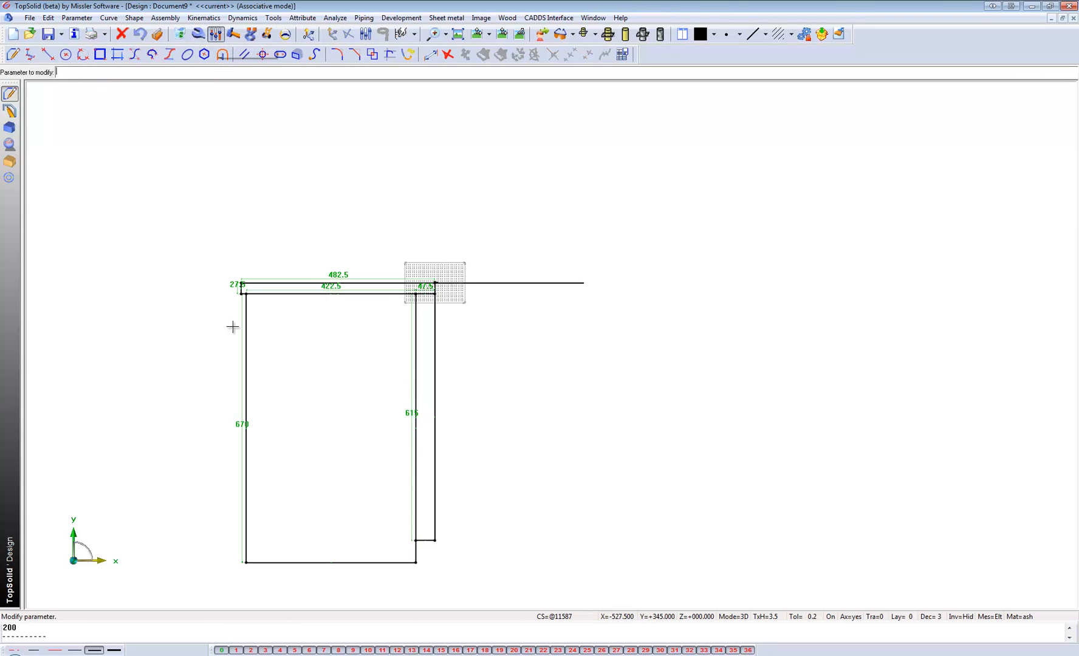
left_click(241, 423)
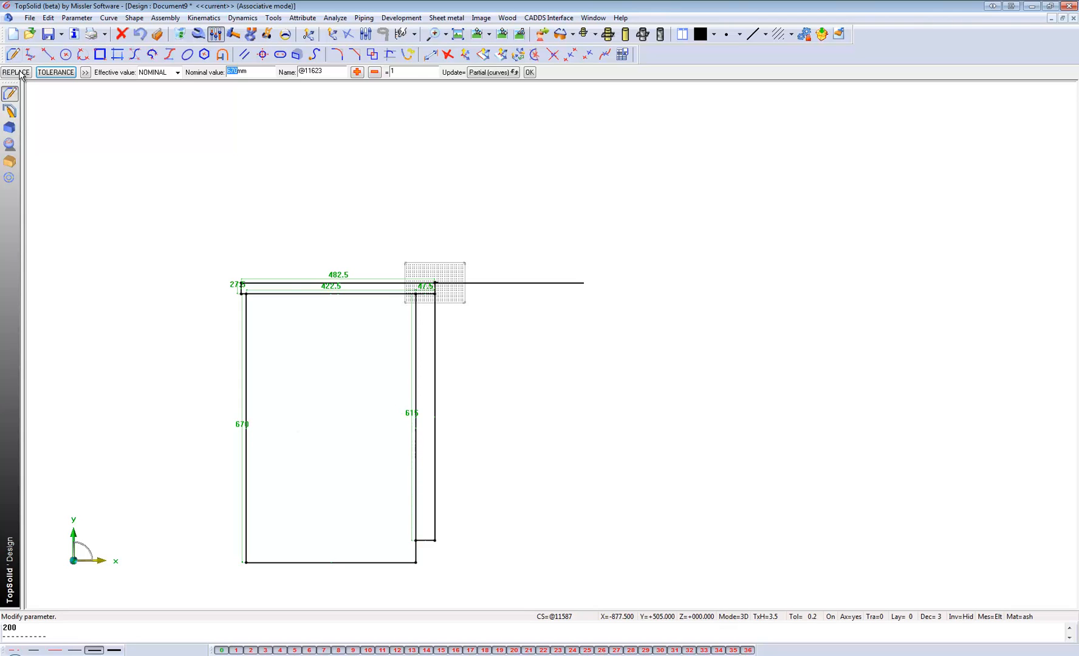
left_click(410, 413)
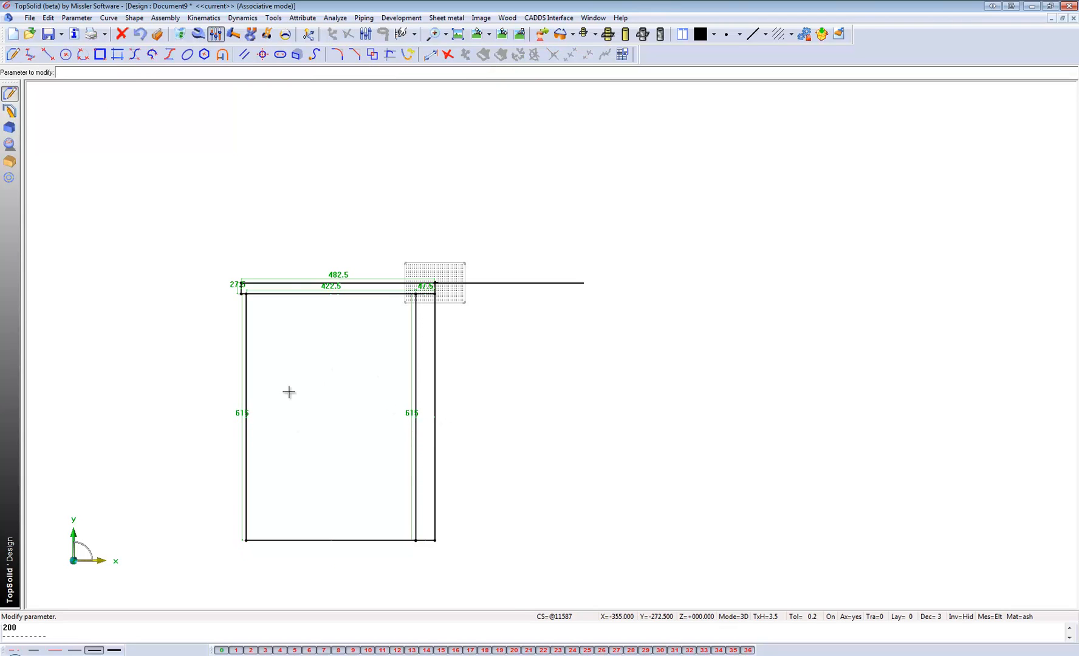
Replace the narrow vertical rectangle's width parameter with the horizontal rectangle's 27.5 mm thickness parameter.
scroll(262, 401, "up", 2)
scroll(252, 386, "down", 1)
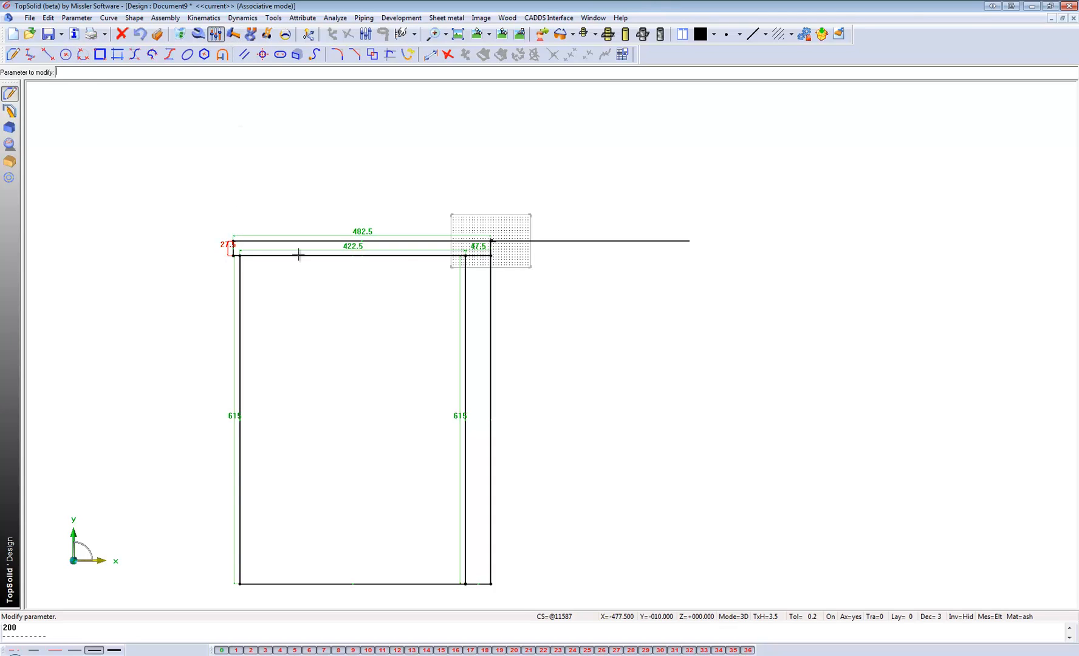
left_click(479, 247)
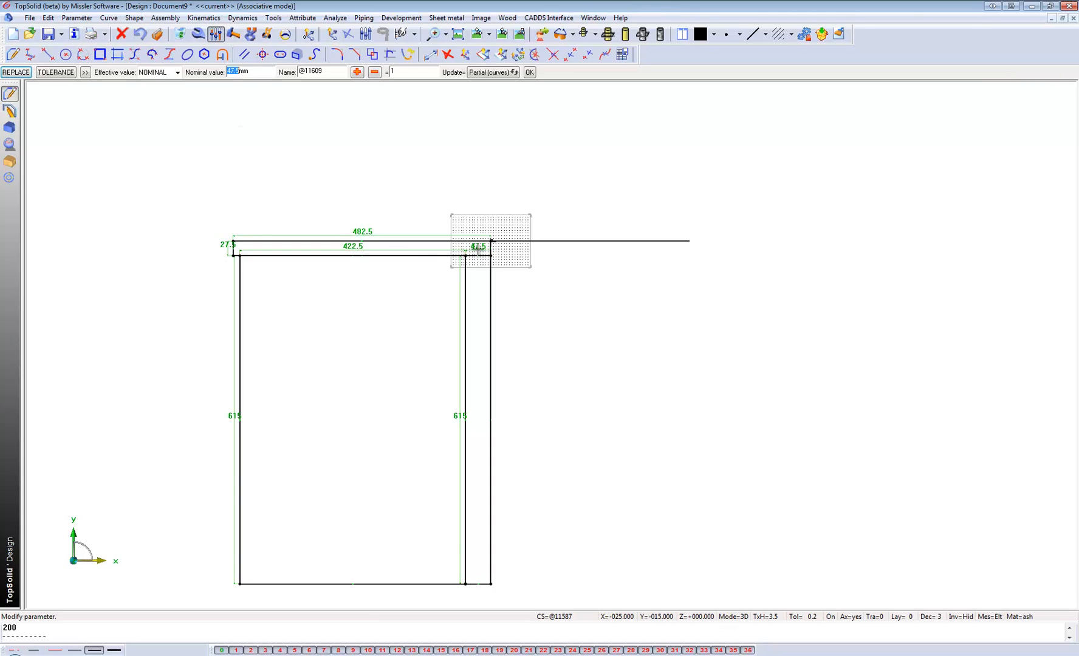
type("27.5")
key("Return")
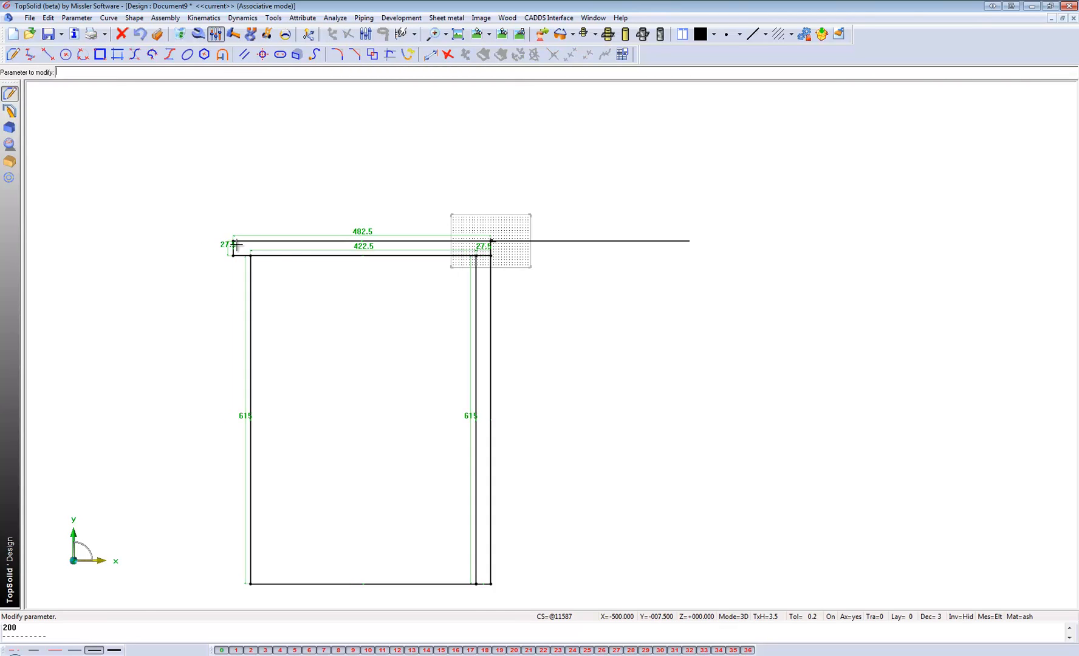
Set the thickness shared by the horizontal and narrow vertical rectangles to 25 mm.
scroll(480, 257, "up", 1)
scroll(479, 257, "up", 1)
scroll(364, 194, "down", 2)
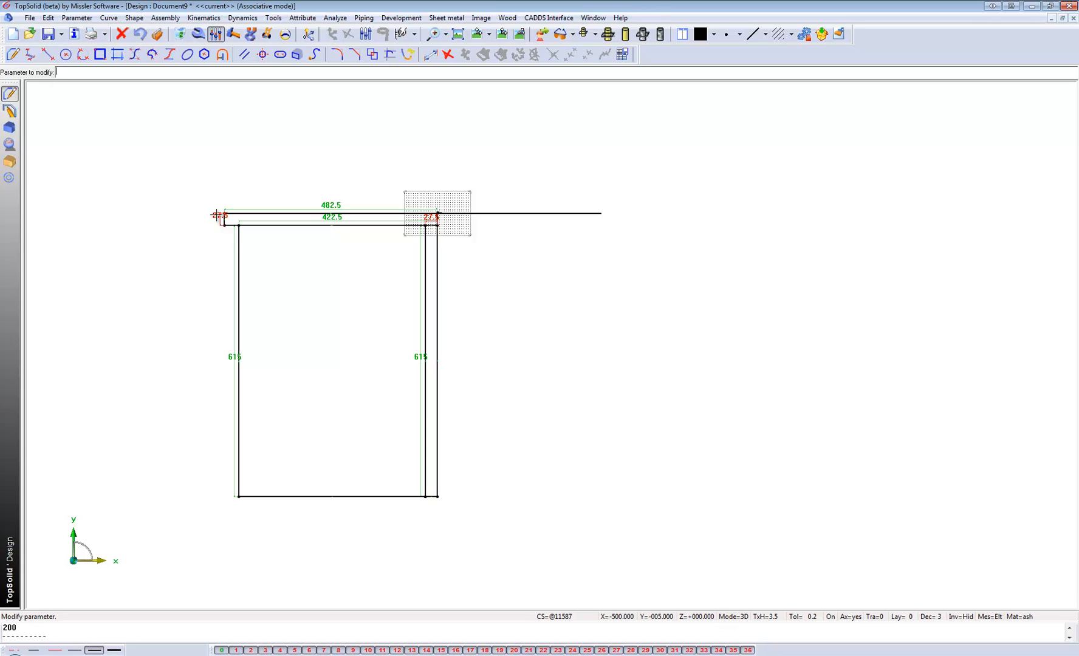
left_click(212, 215)
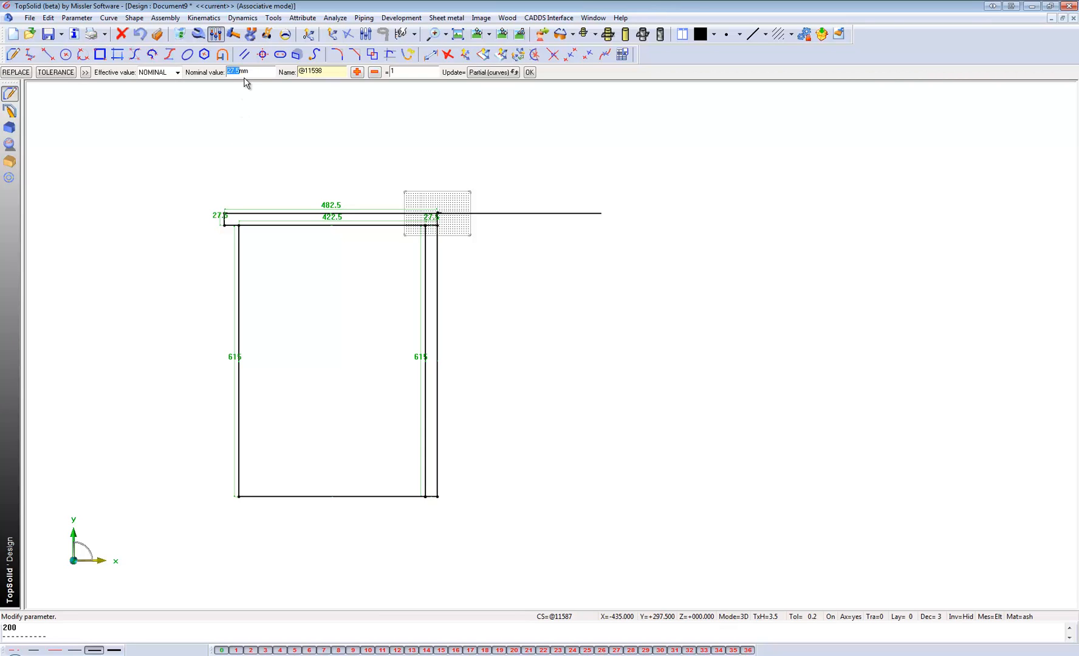
key("Return")
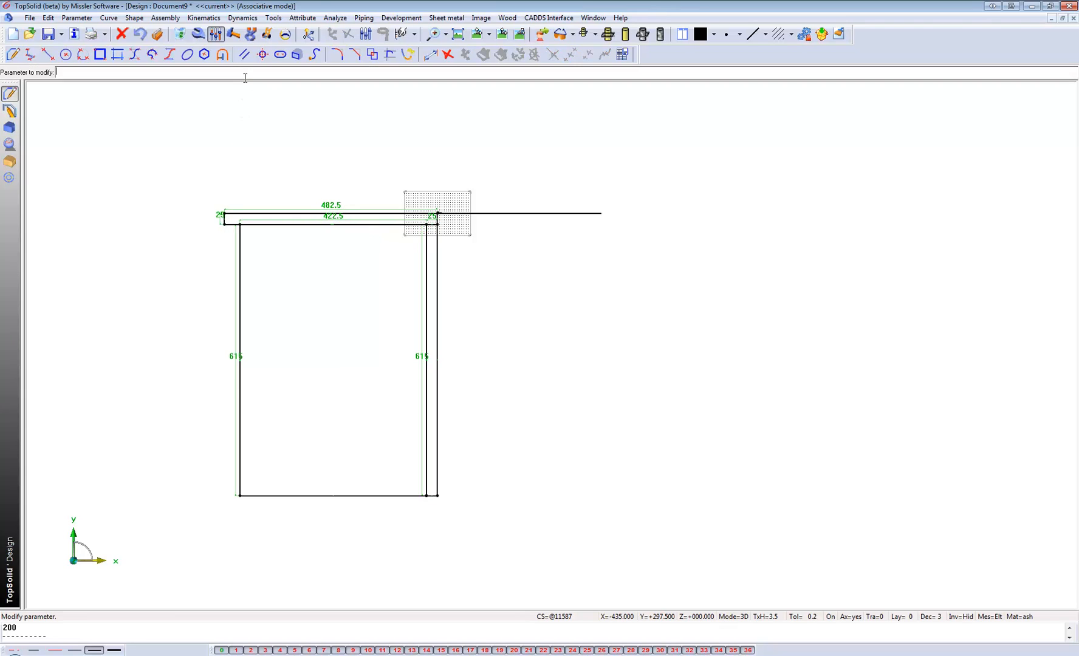
Set the height shared by the narrow vertical rectangle and the large rectangle to 650 mm.
scroll(392, 192, "up", 2)
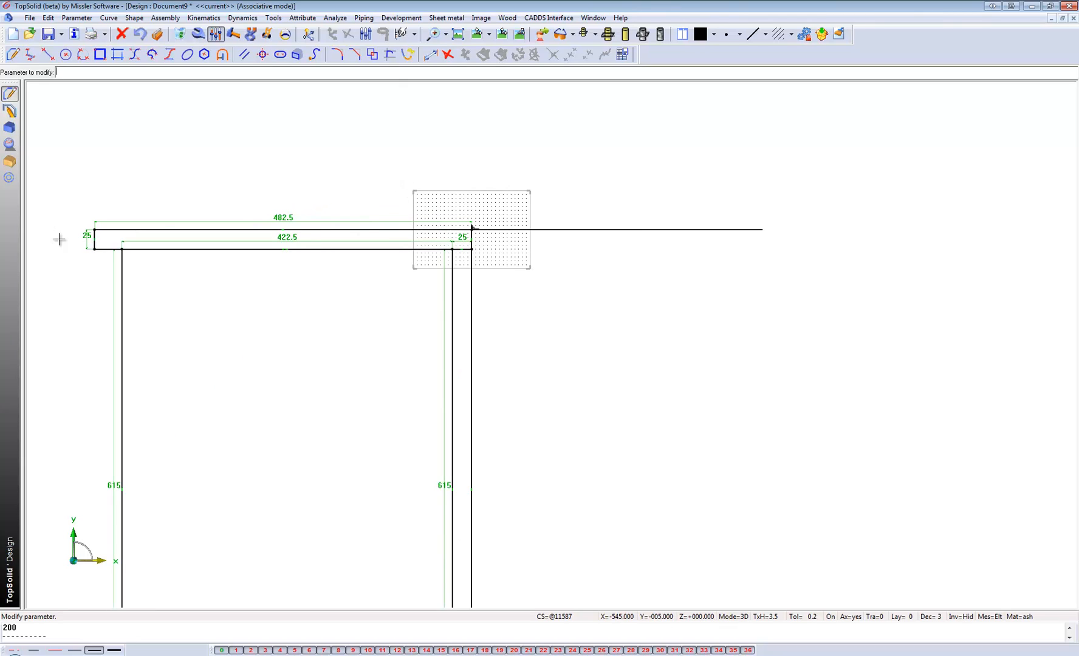
scroll(223, 161, "down", 1)
left_click(179, 393)
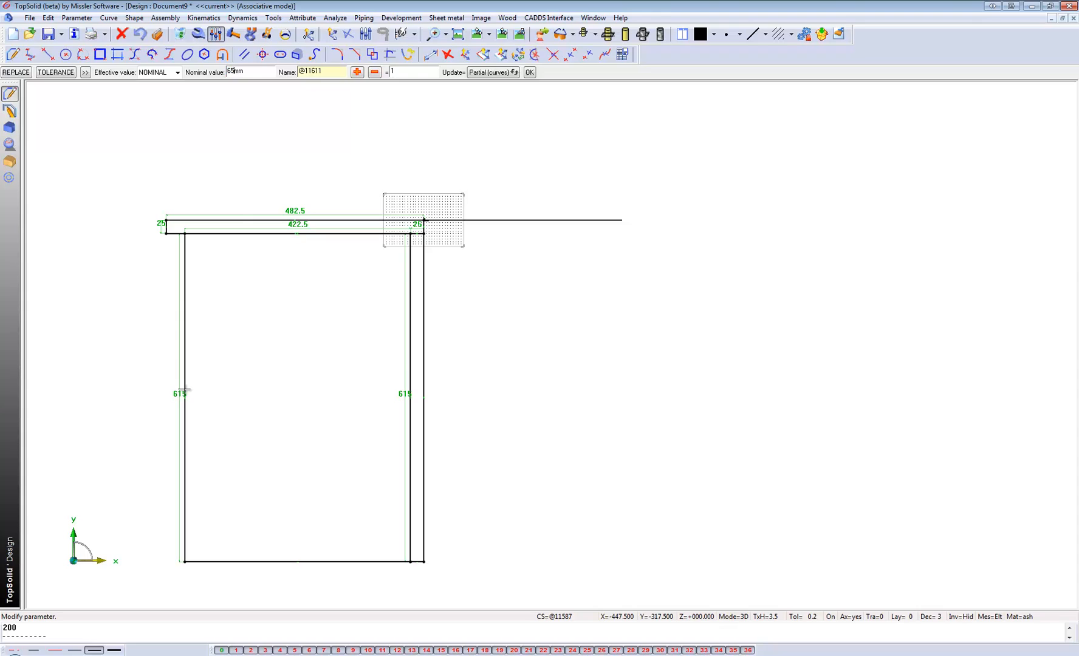
type("650")
key("Return")
View the sketches in perspective and make the absolute coordinate system beside the contour's bend current.
scroll(380, 267, "down", 1)
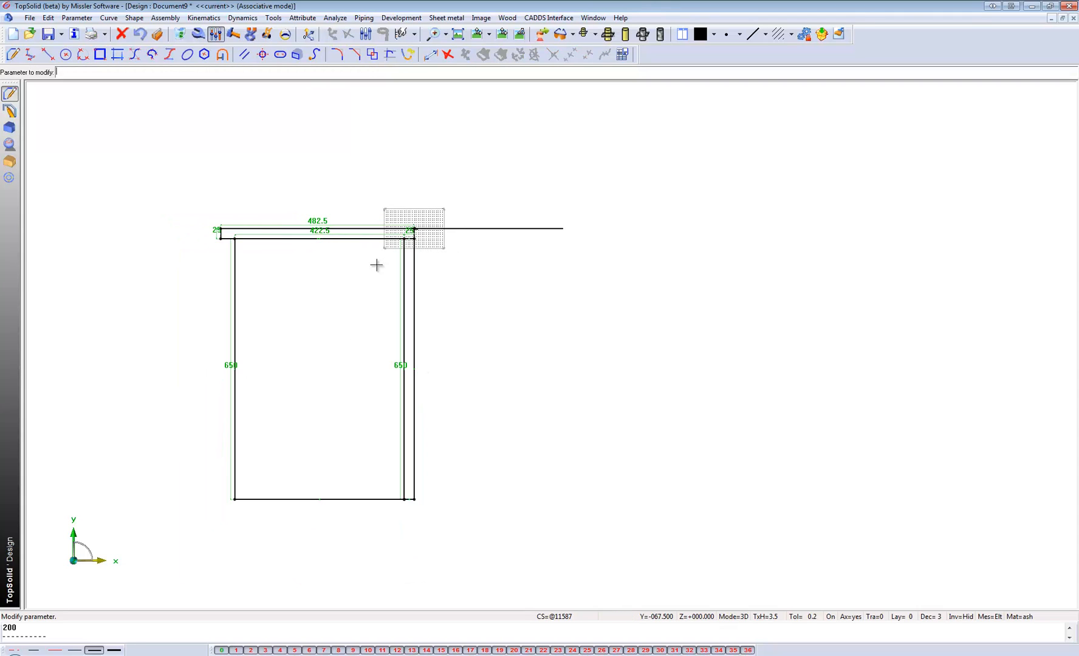
scroll(327, 317, "up", 1)
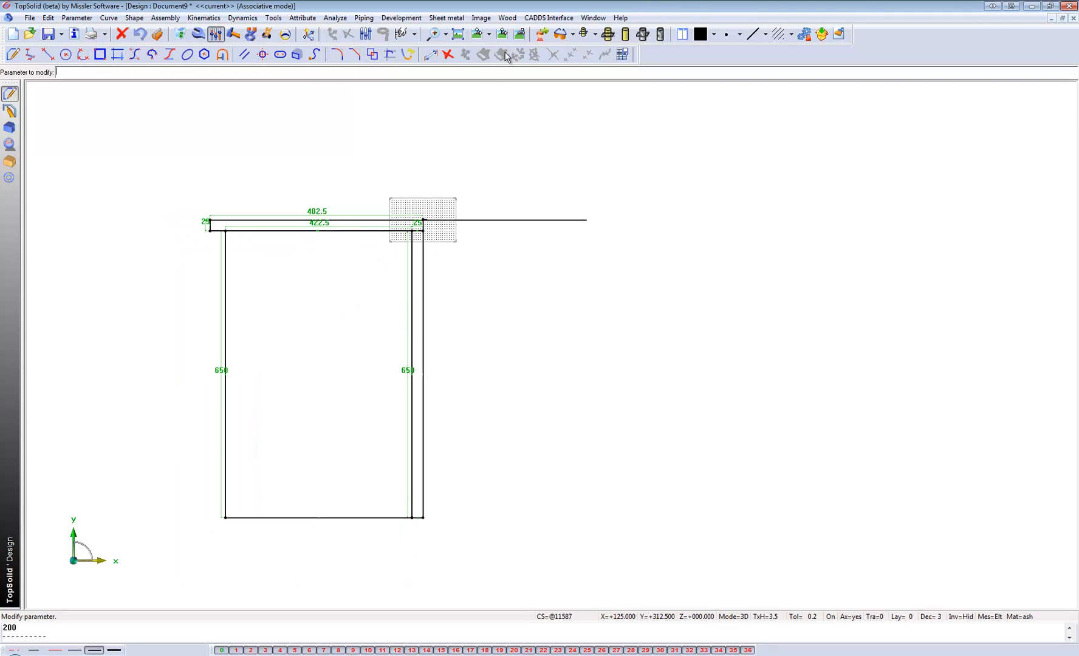
left_click(519, 35)
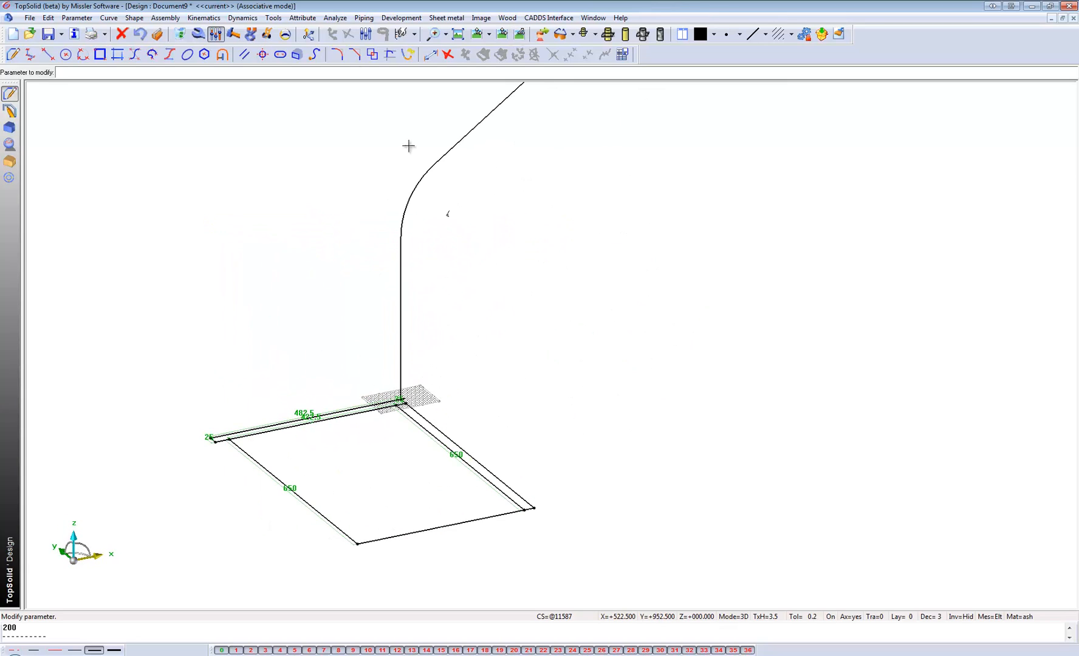
left_click(308, 34)
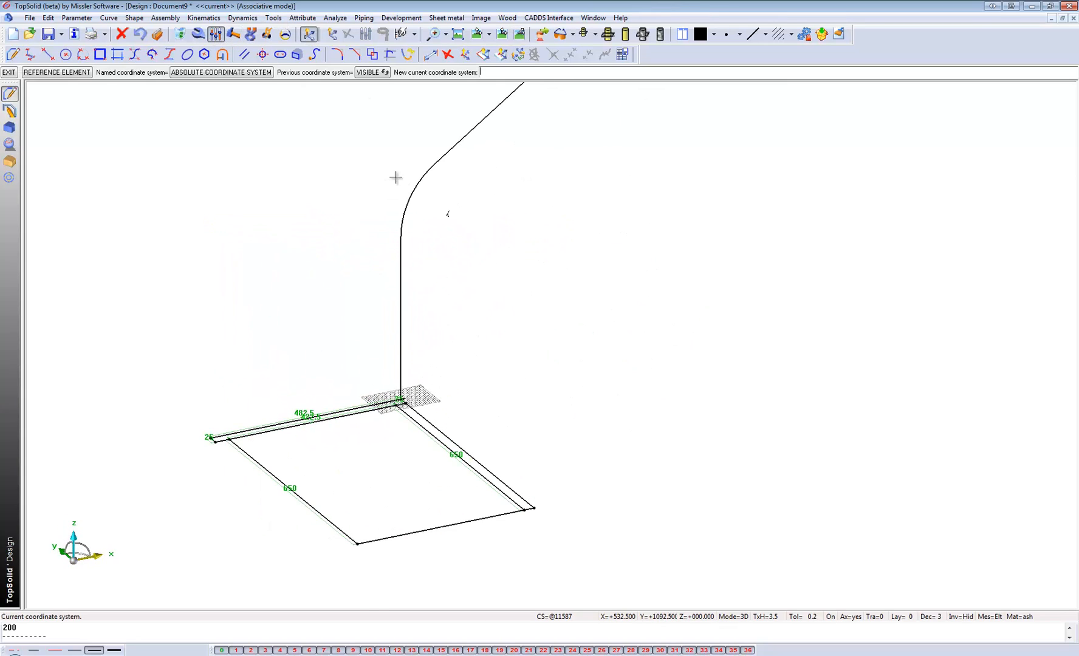
scroll(455, 212, "up", 3)
left_click(439, 215)
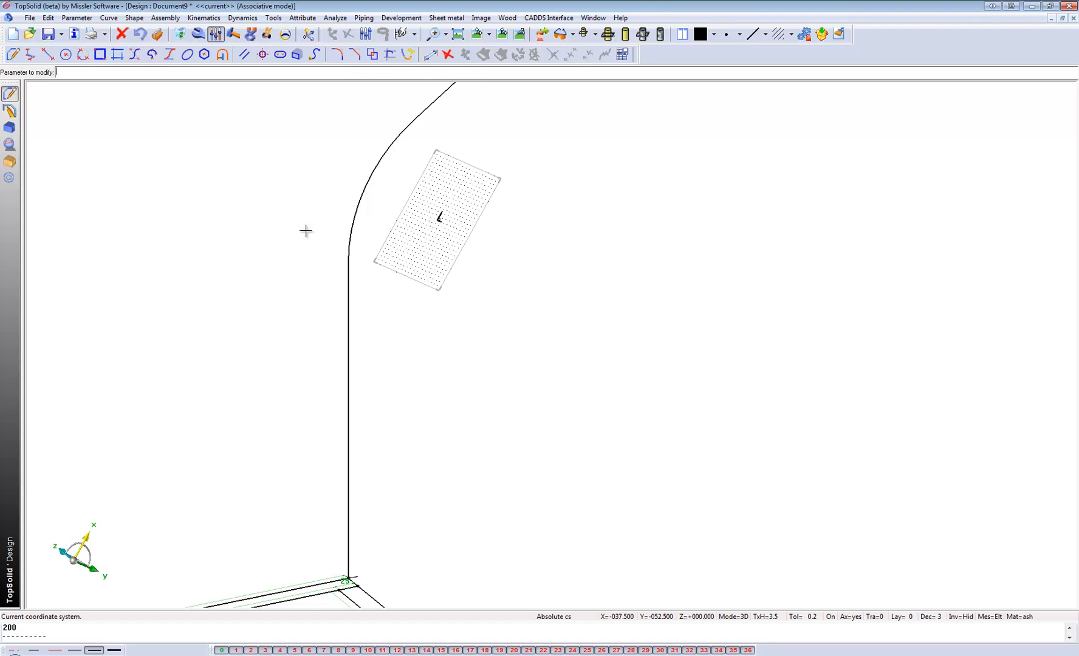
Sweep the horizontal rectangle as a solid pipe along the bent contour to form the top panel.
scroll(350, 207, "down", 2)
left_click(519, 35)
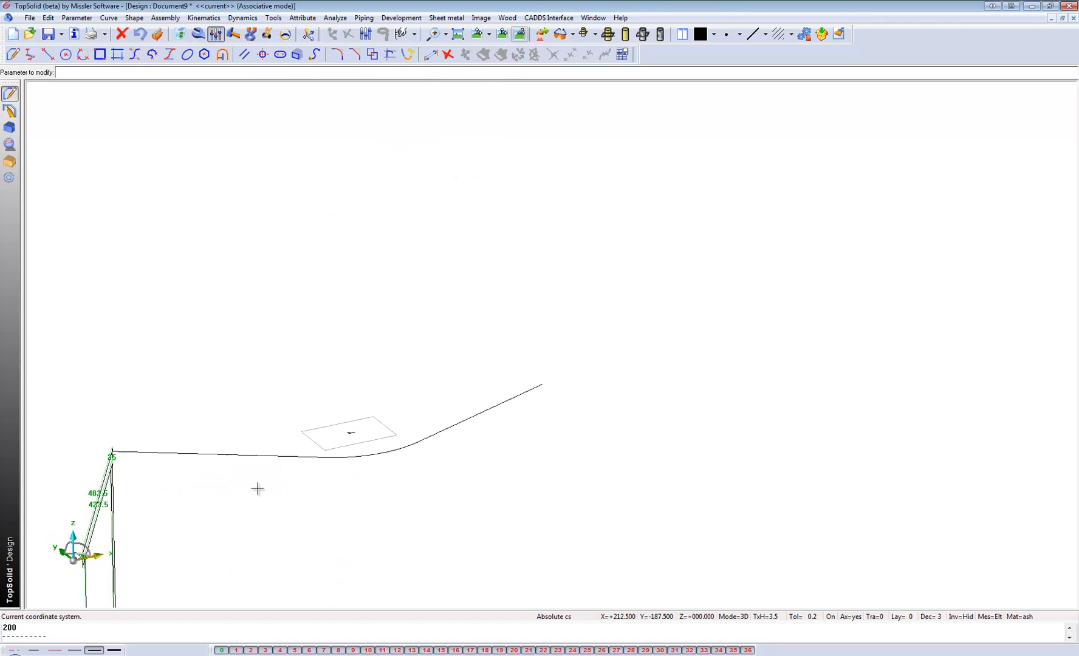
middle_click_drag(421, 336, 380, 344)
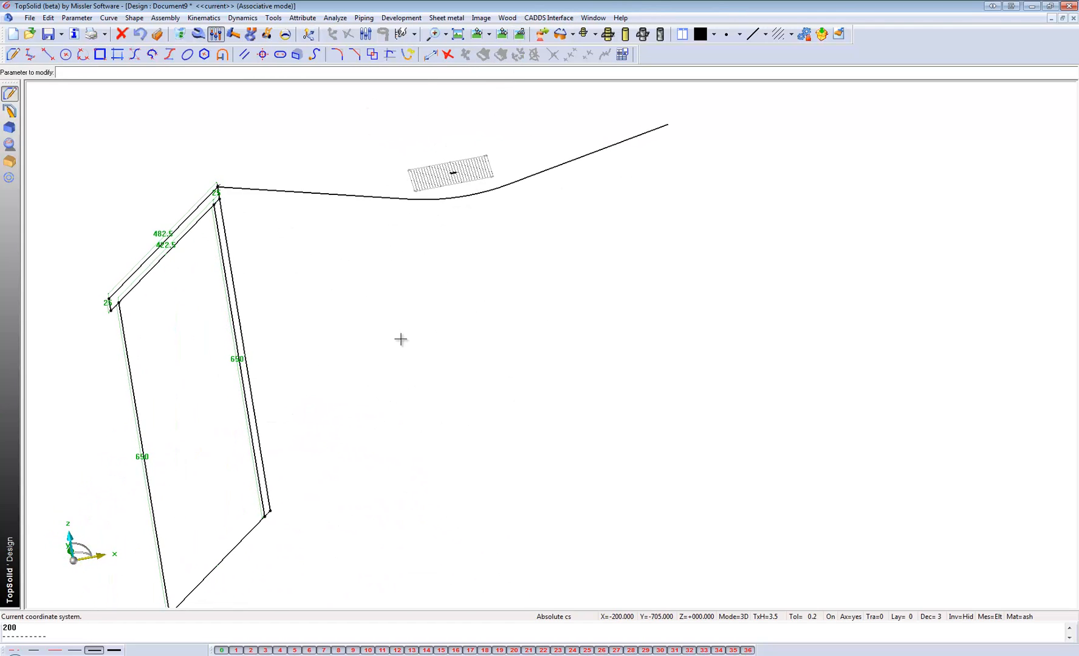
scroll(400, 338, "down", 2)
left_click(9, 127)
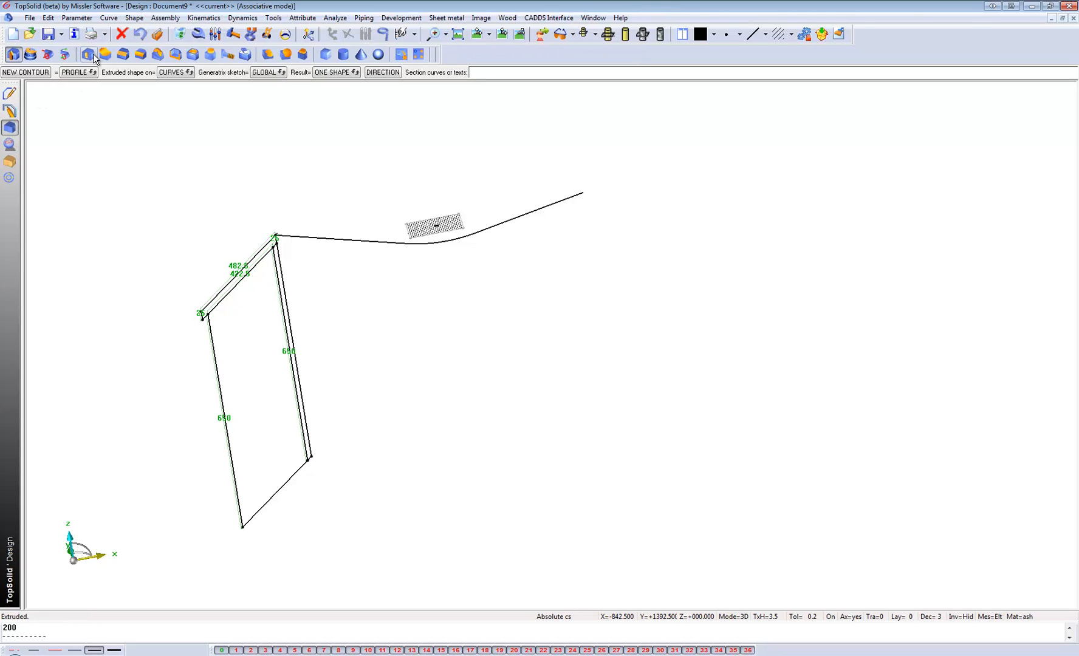
left_click(47, 54)
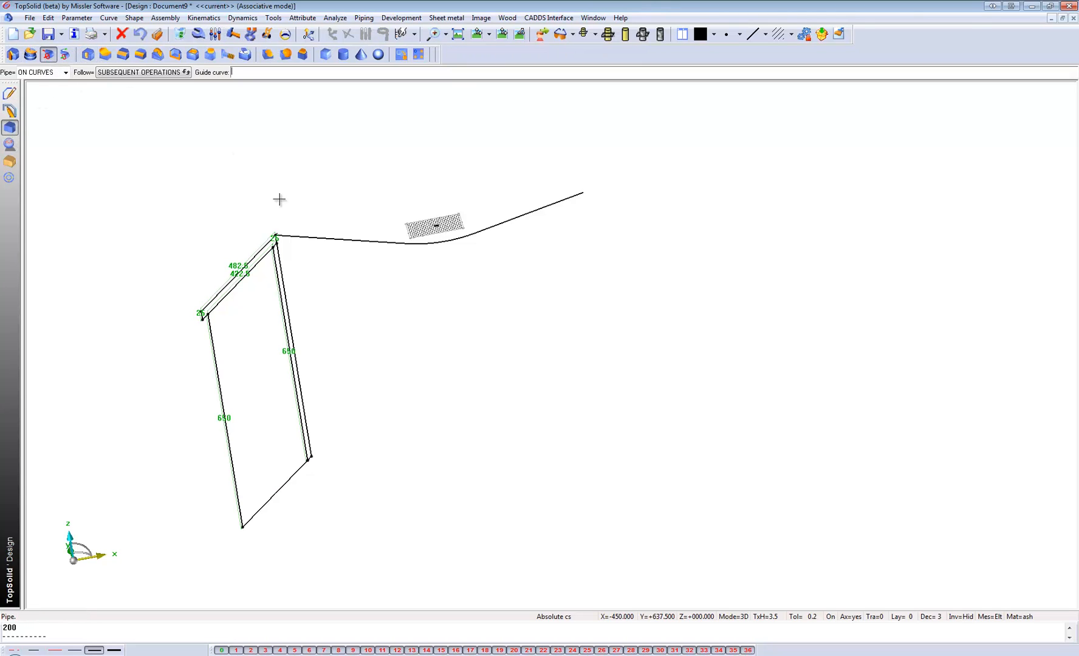
left_click(314, 236)
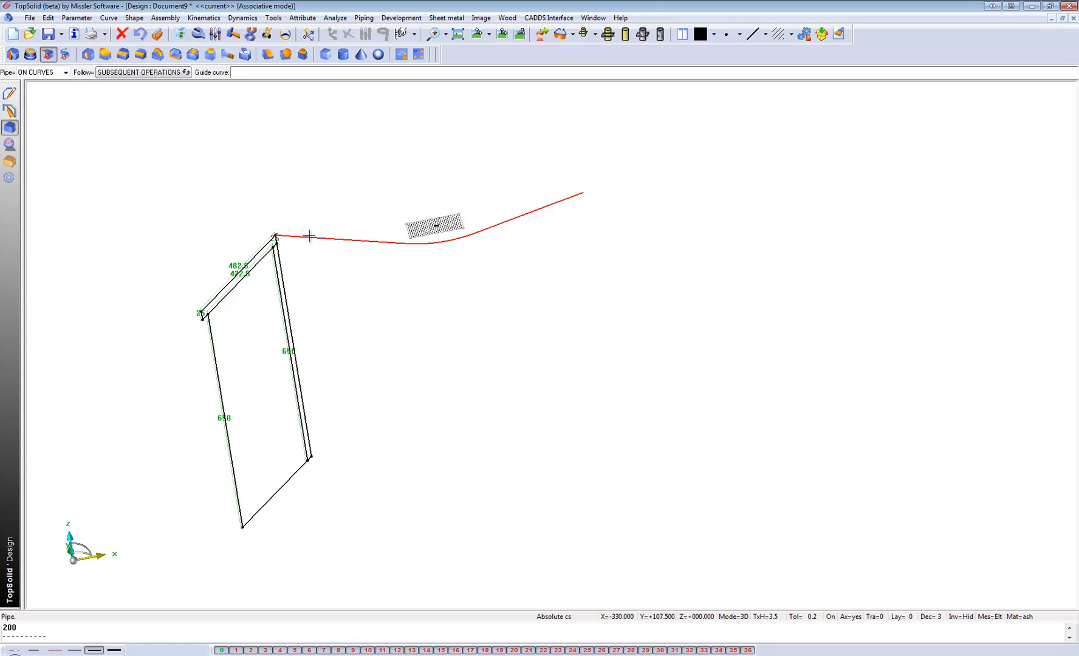
left_click(308, 237)
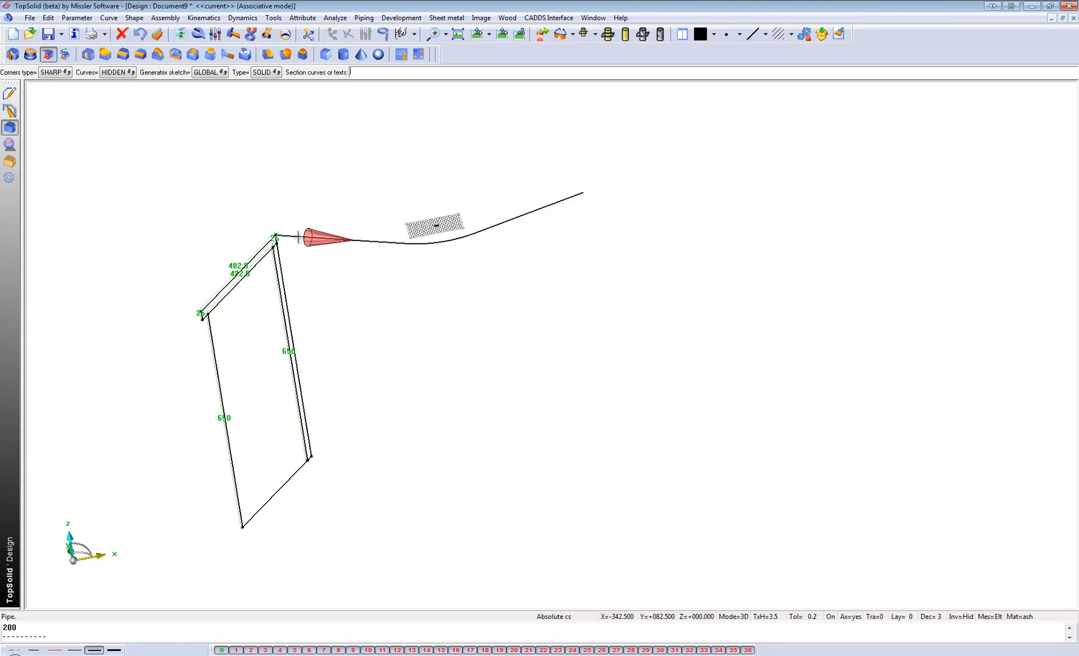
left_click(263, 249)
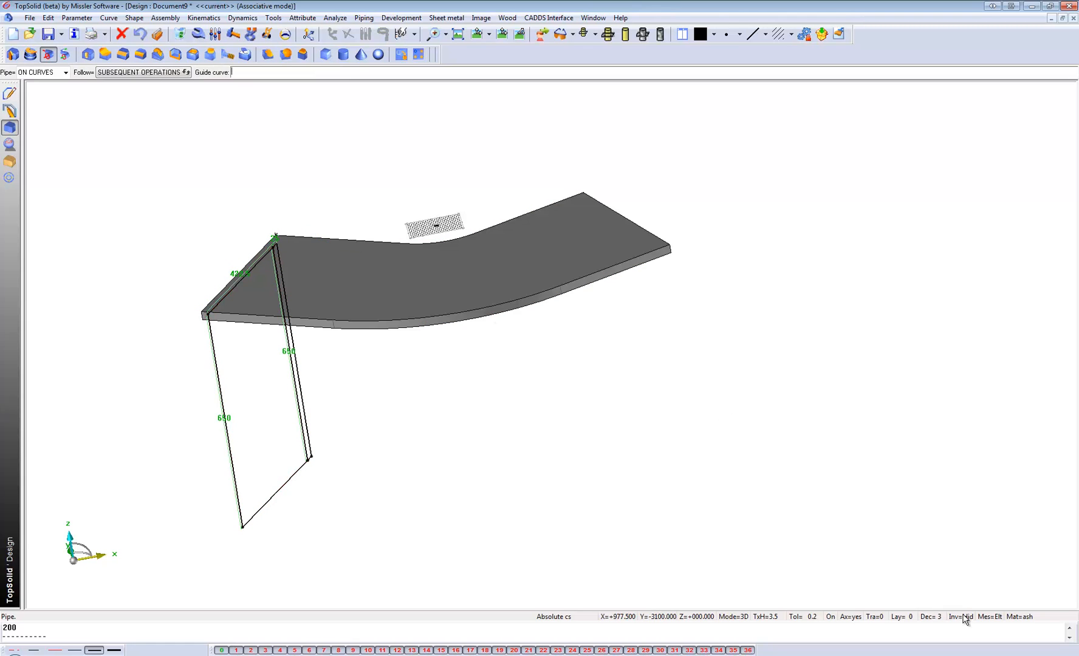
Sweep the narrow vertical rectangle along the bent contour, and sweep the large rectangle along it on layer 1.
left_click(361, 241)
left_click(284, 277)
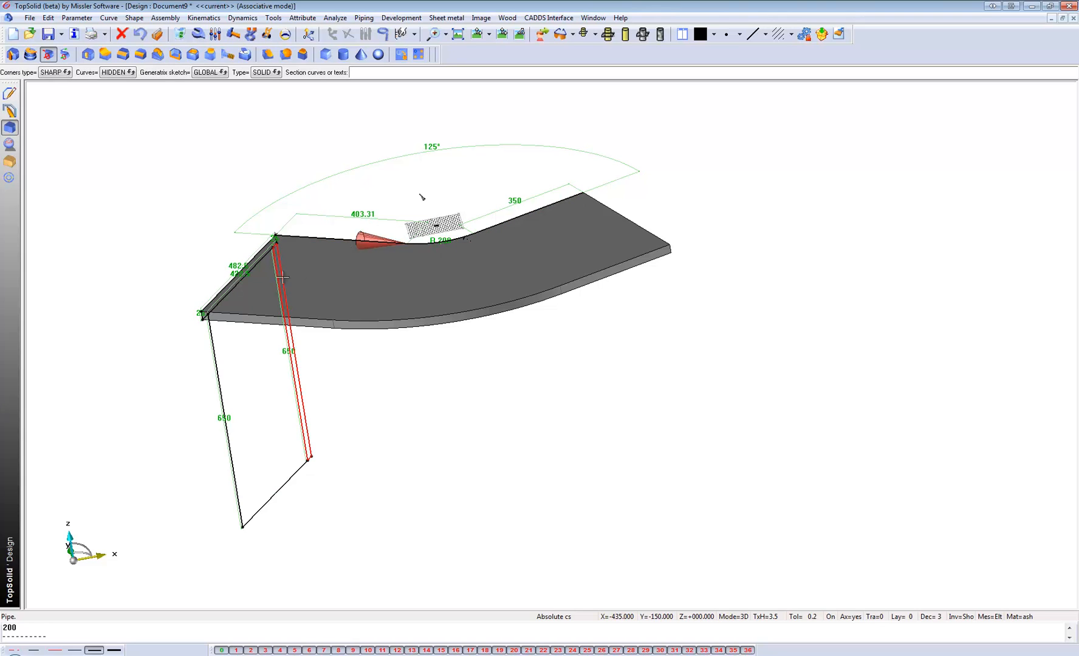
left_click(328, 238)
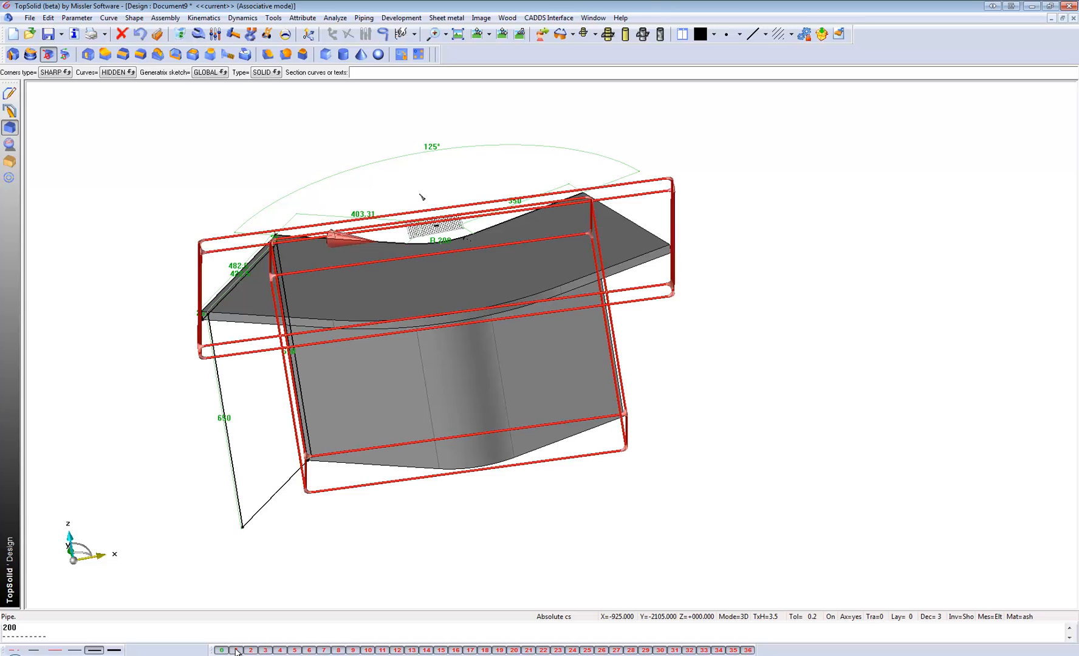
left_click(223, 411)
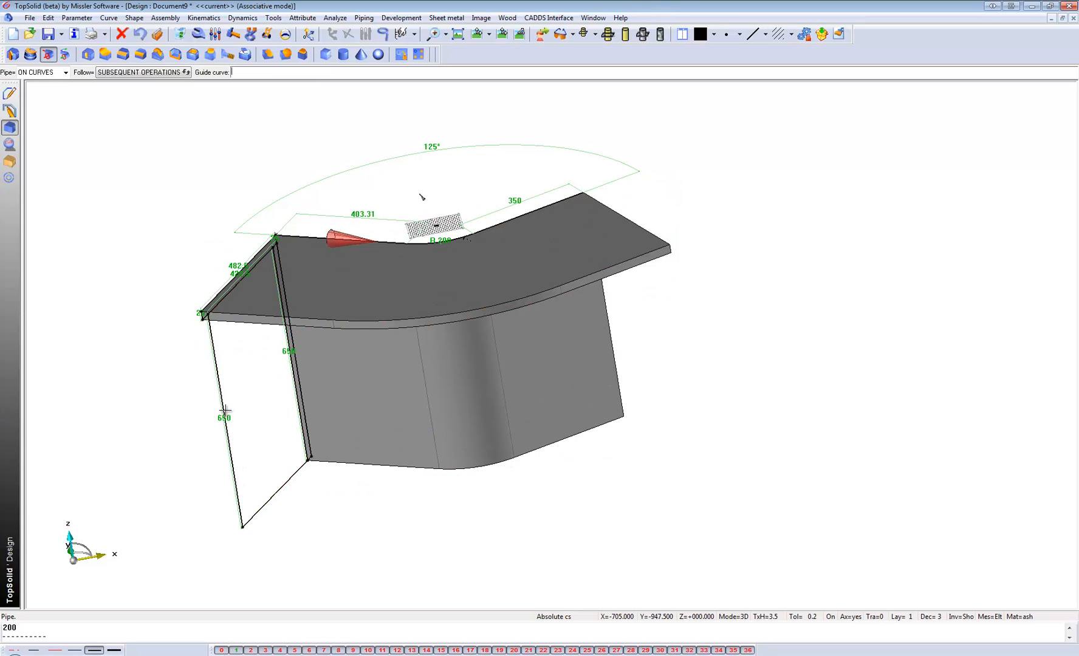
middle_click_drag(237, 429, 289, 469)
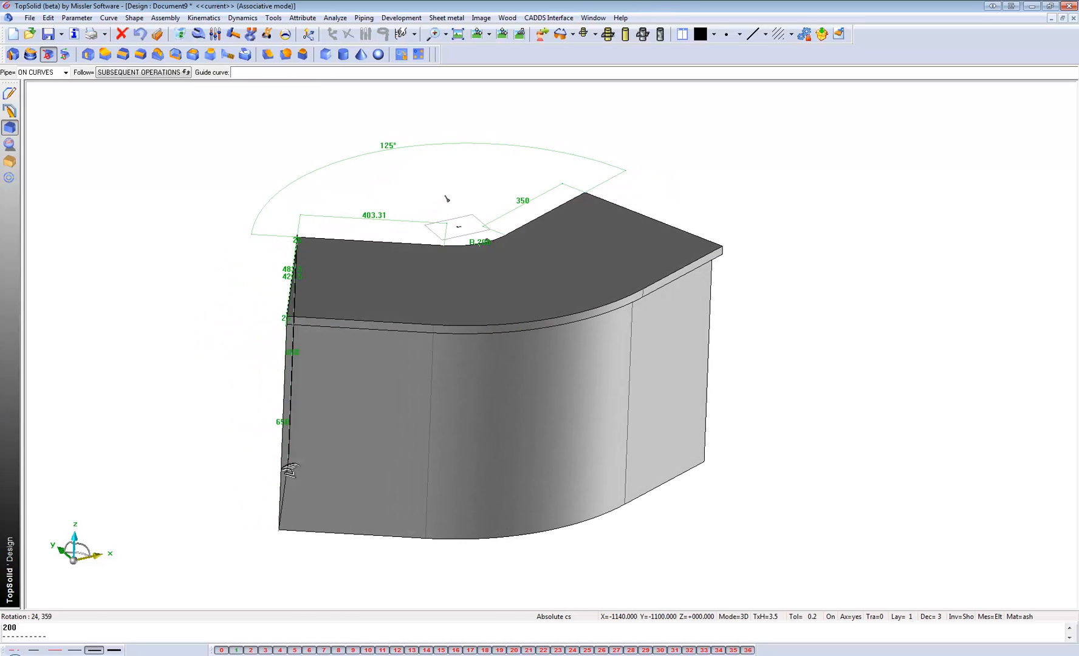
Make the large swept volume under the top panel transparent.
left_click(302, 18)
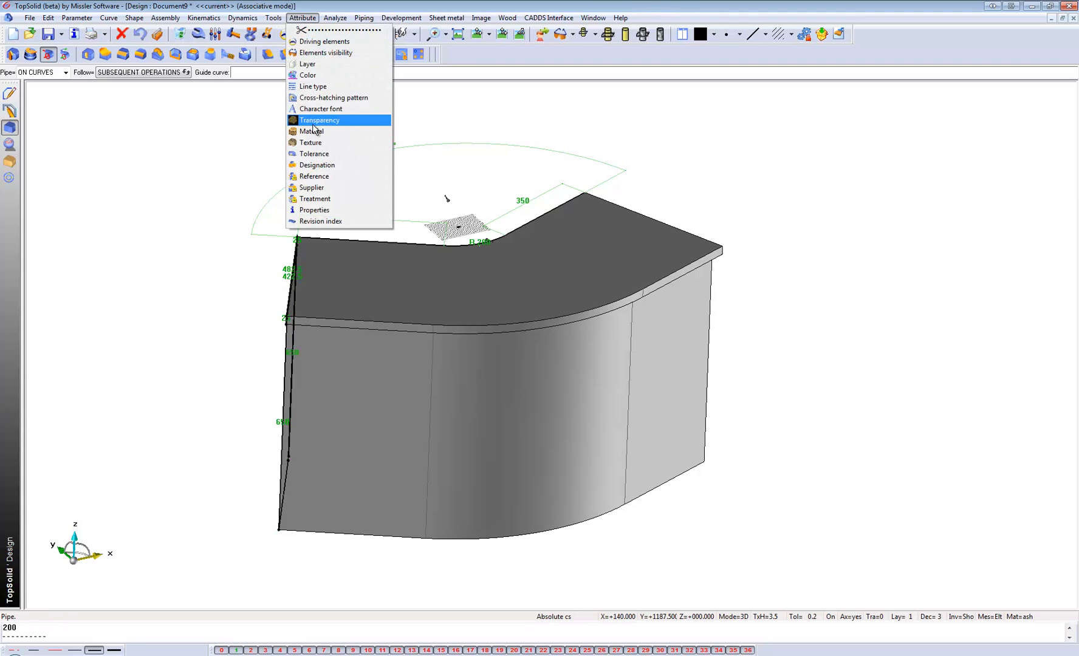
left_click(318, 119)
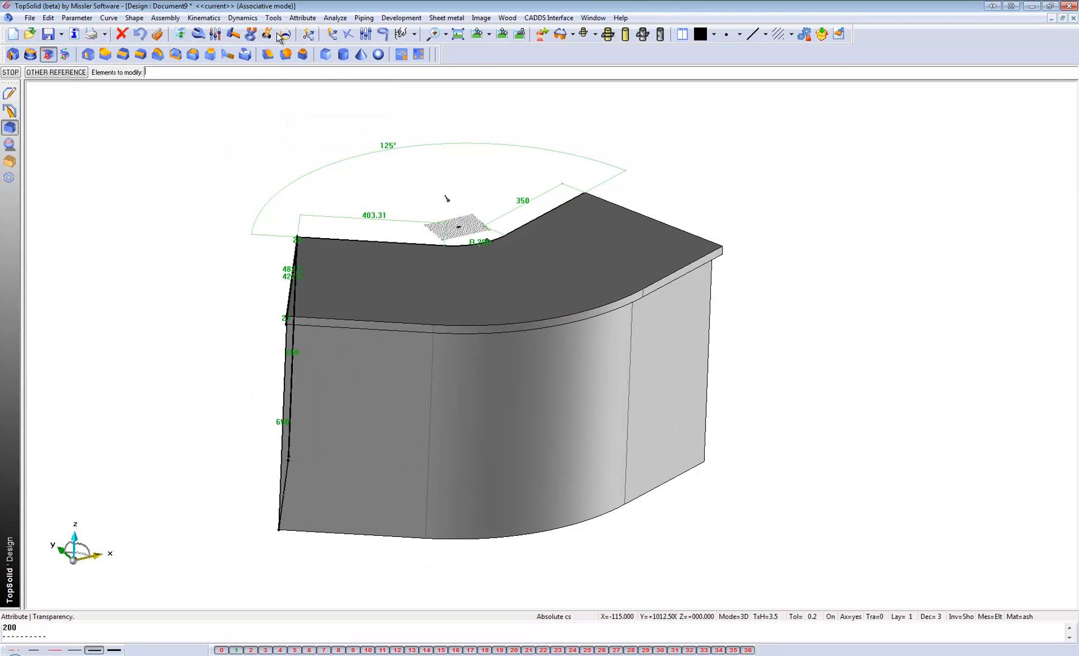
left_click(302, 18)
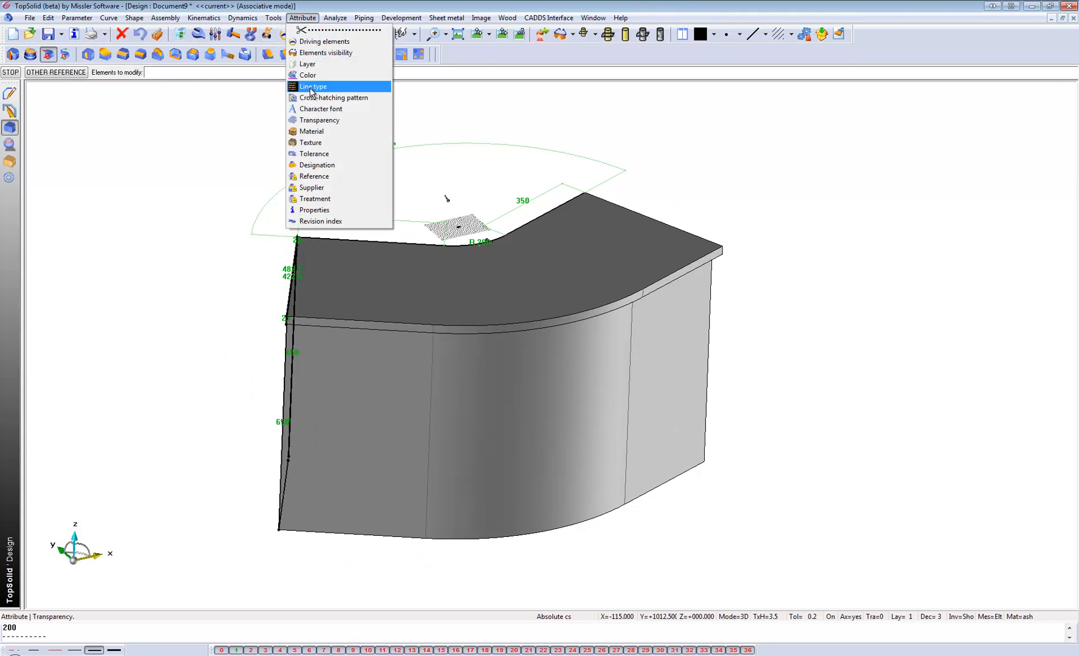
left_click(316, 119)
left_click(230, 74)
left_click(316, 357)
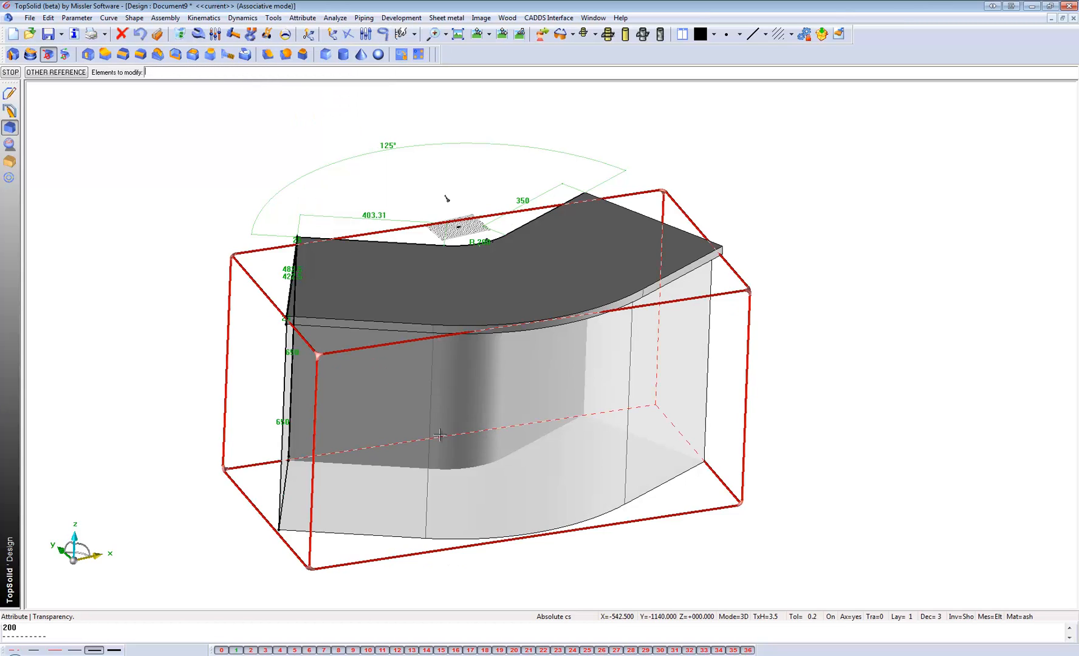
middle_click_drag(285, 419, 261, 423)
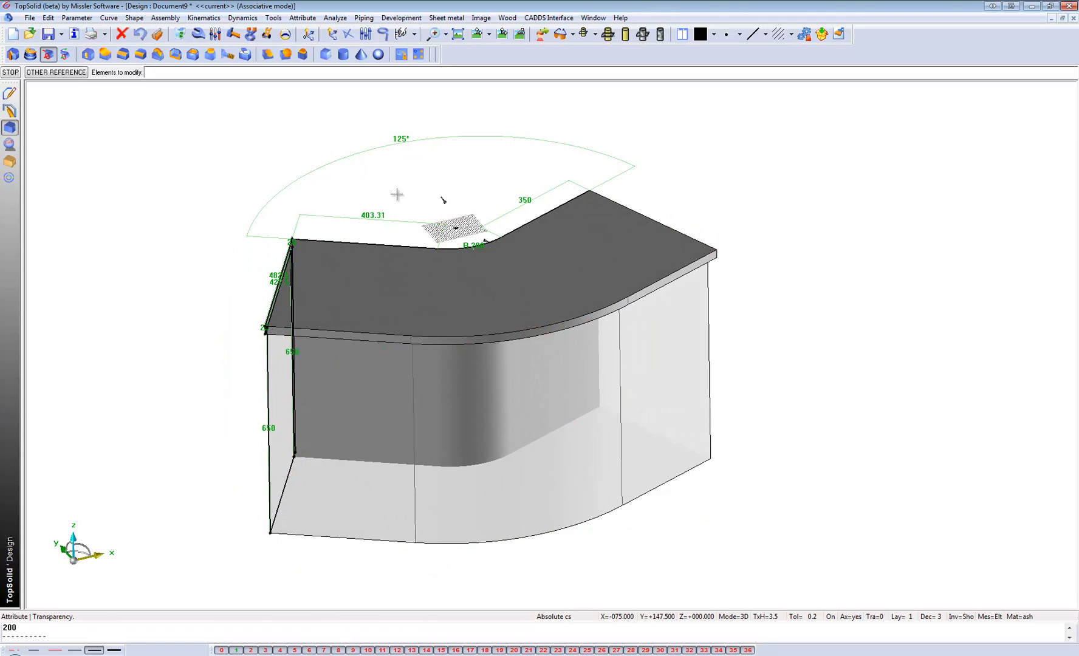
Set the contour's bend angle to 90° and its 403.31 mm straight segment to 500 mm.
left_click(217, 37)
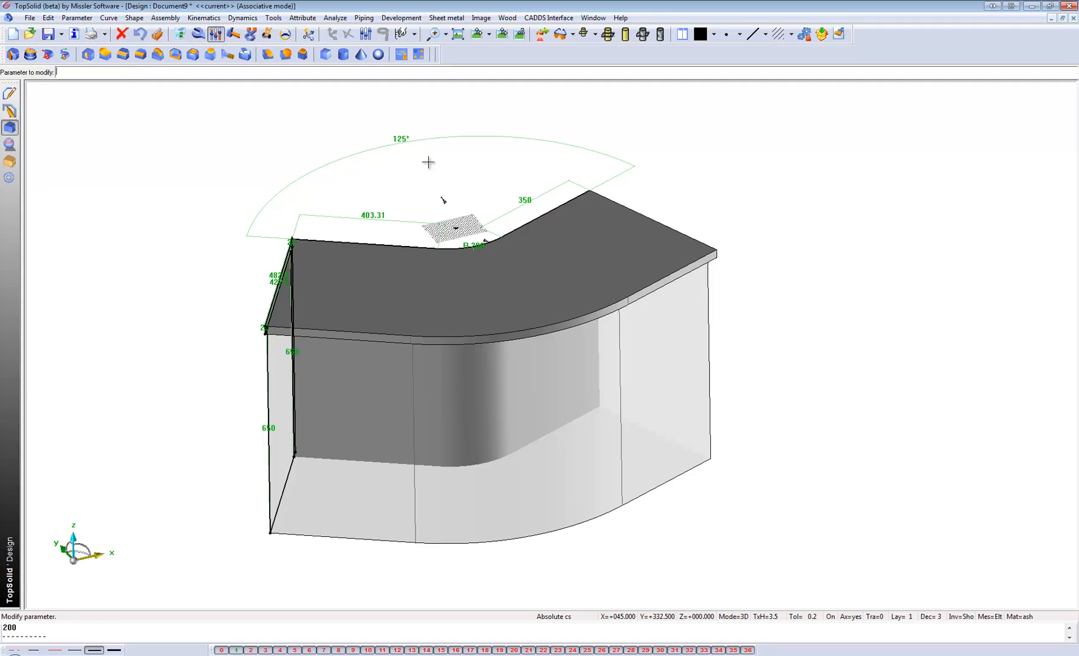
left_click(399, 142)
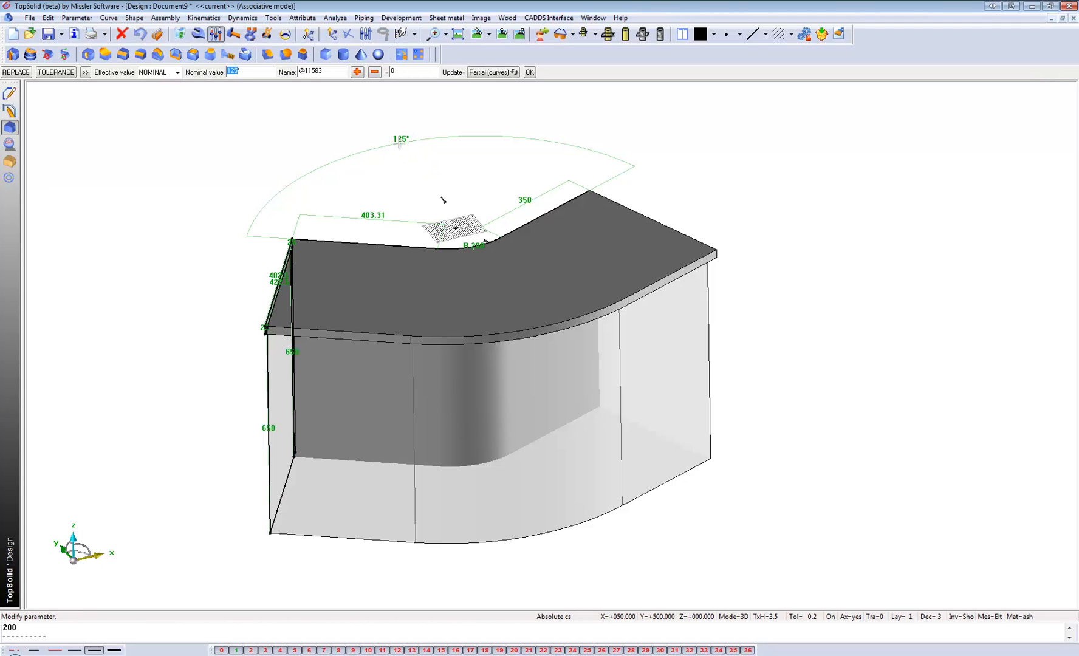
left_click(388, 212)
type("500mm")
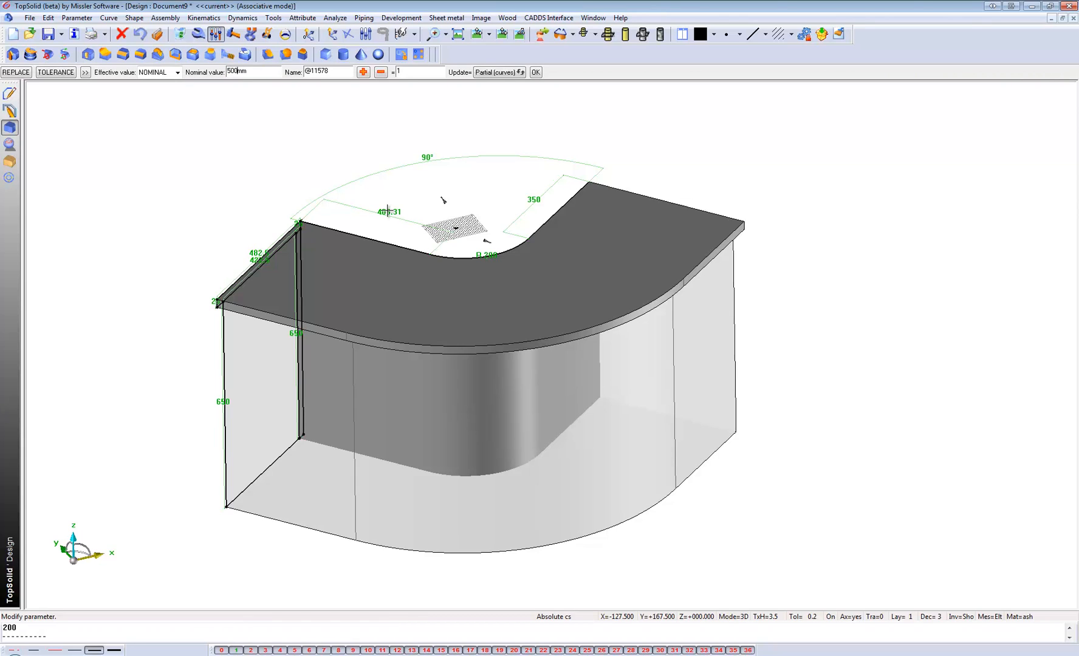
key("Return")
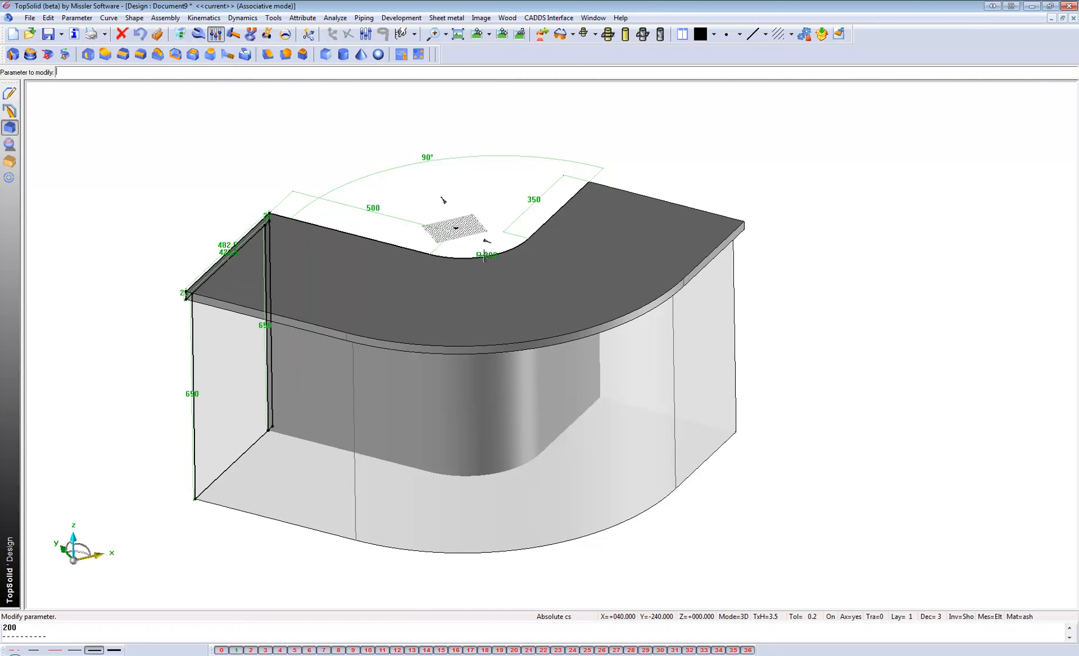
Try a smaller radius for the contour's bend, and set the bend radius to 250 mm.
left_click(485, 254)
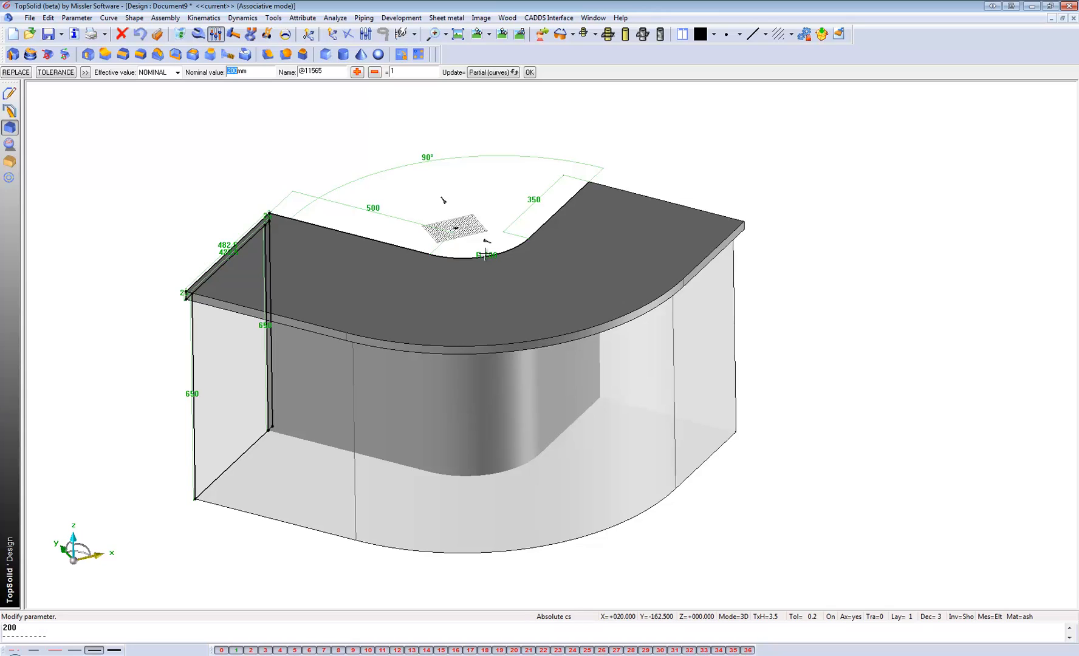
key("Return")
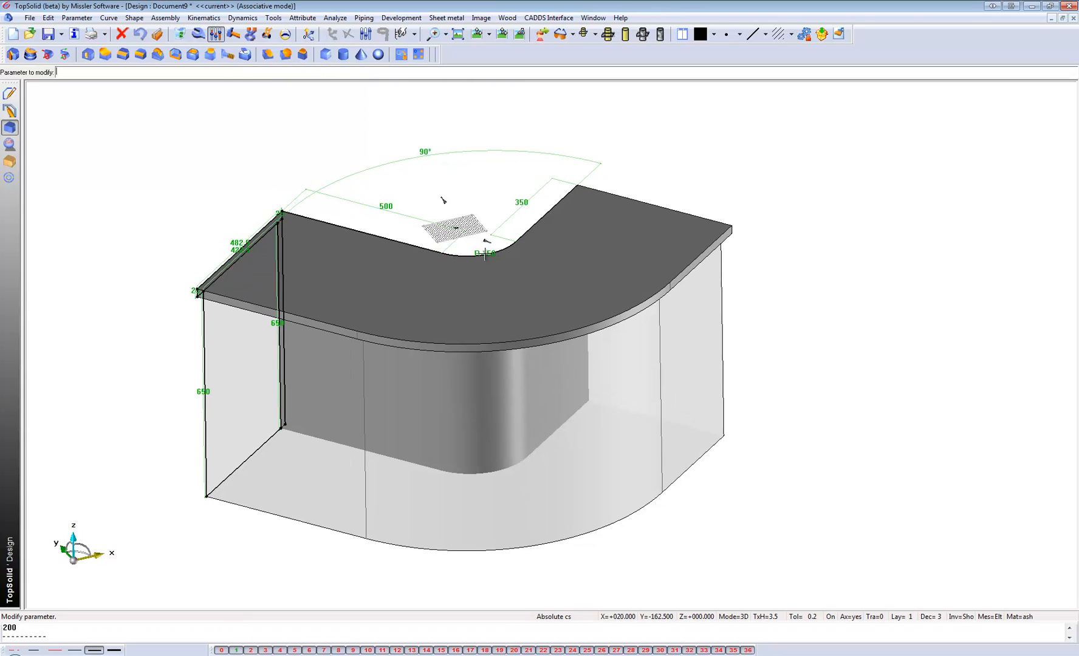
left_click(487, 254)
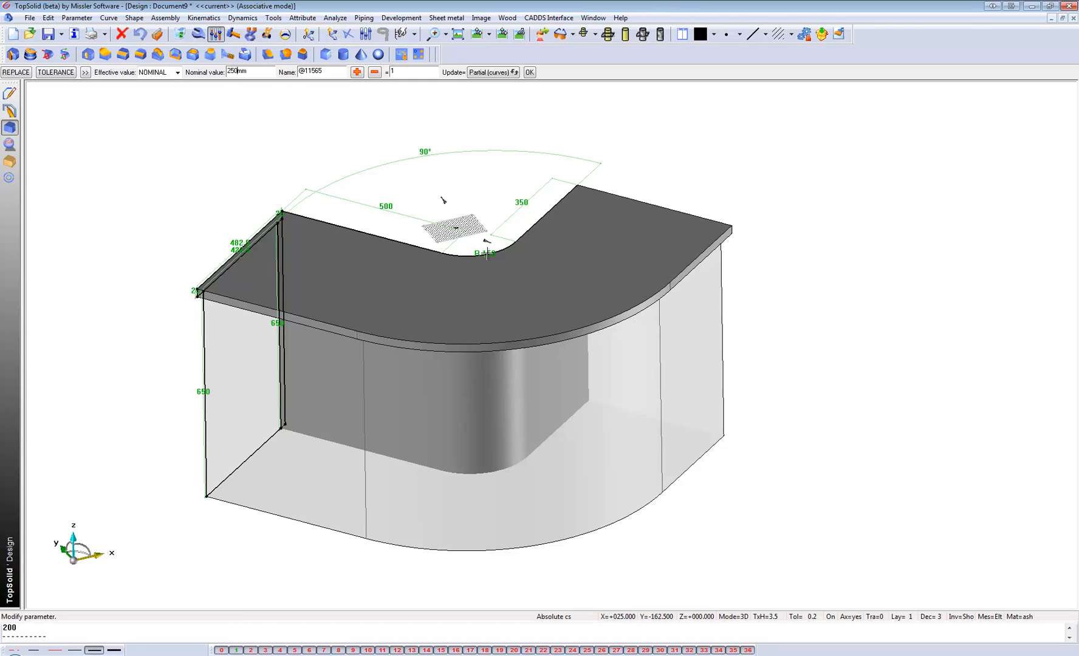
key("Return")
Set the contour's bend angle to 125° and its 350 mm straight segment to 500 mm.
left_click(430, 166)
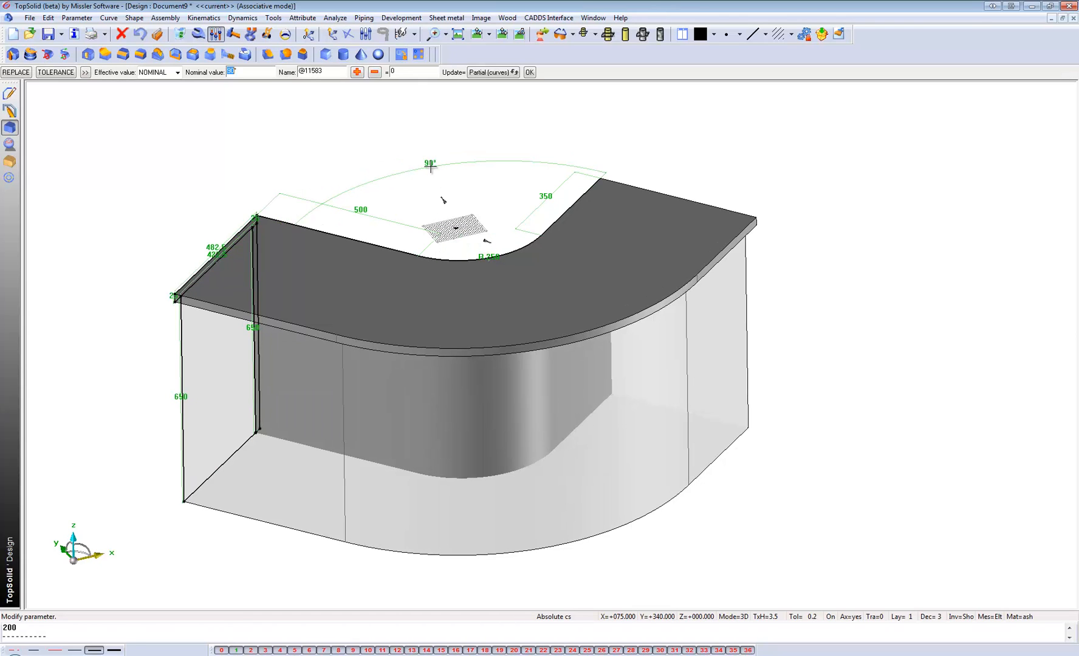
type("125")
key("Return")
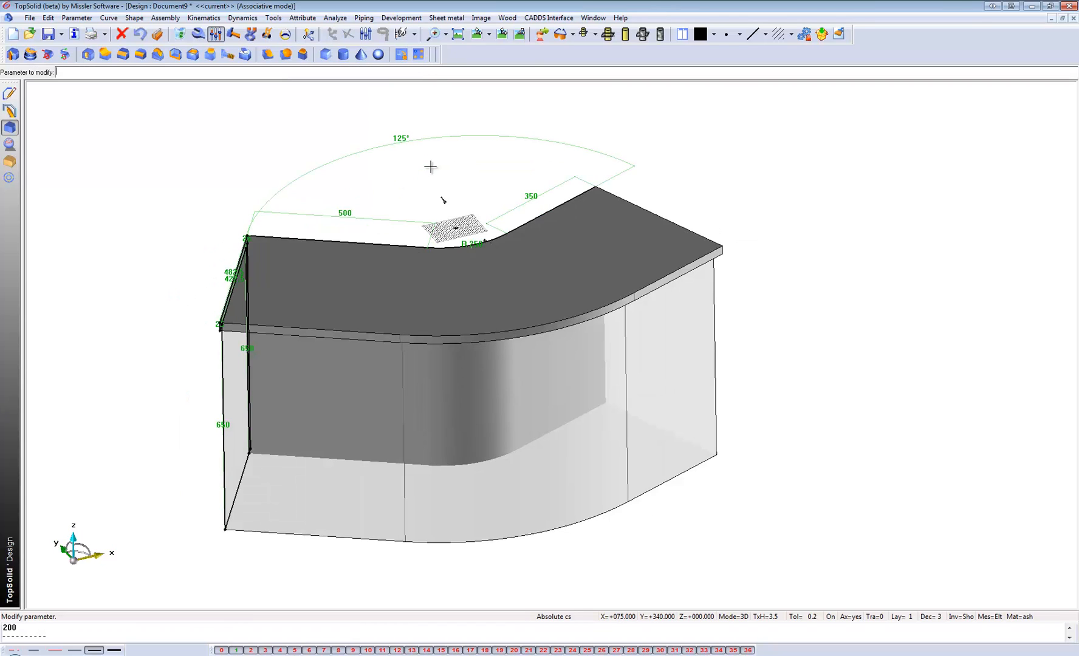
left_click(534, 196)
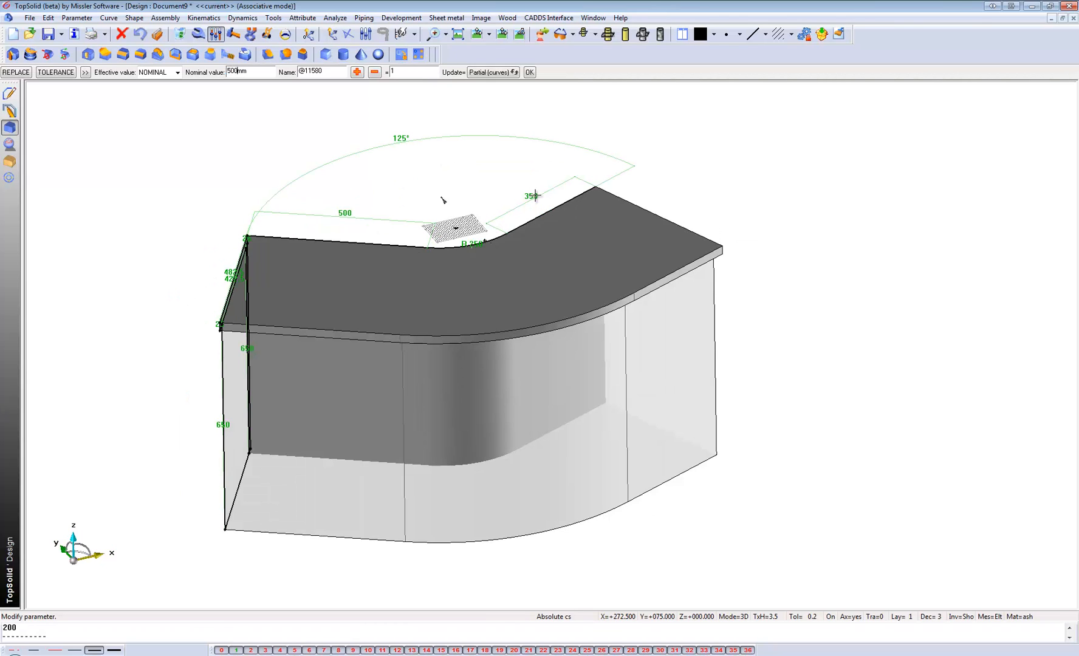
type("500")
key("Return")
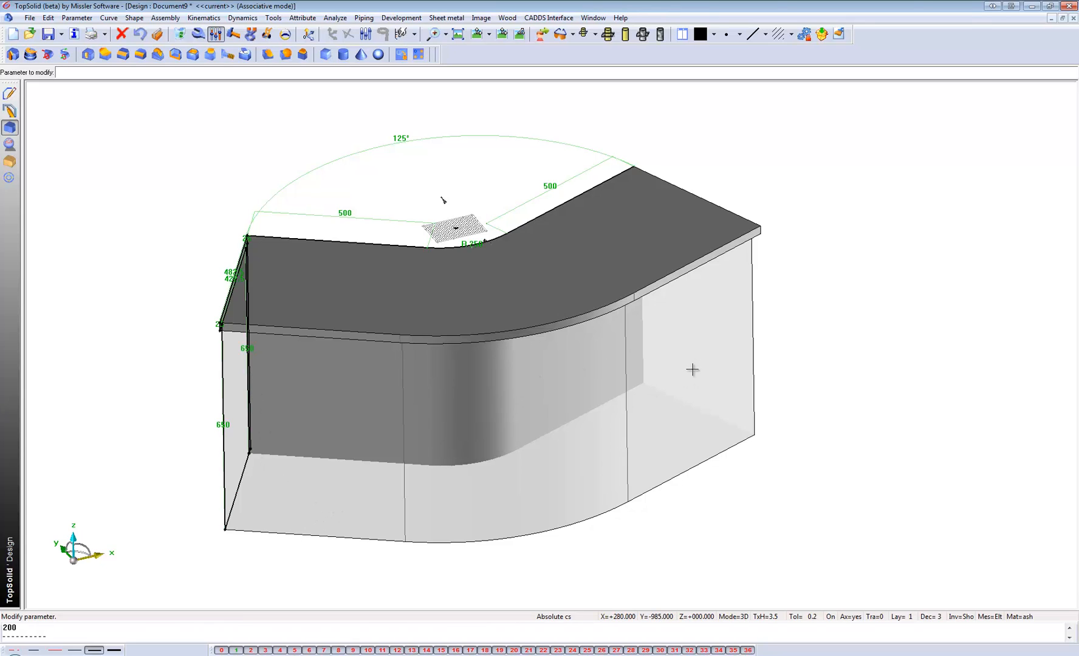
Draft the three outer side faces of the transparent volume by 20°, using the top panel's upper face as the reference plane.
middle_click_drag(578, 446, 597, 435)
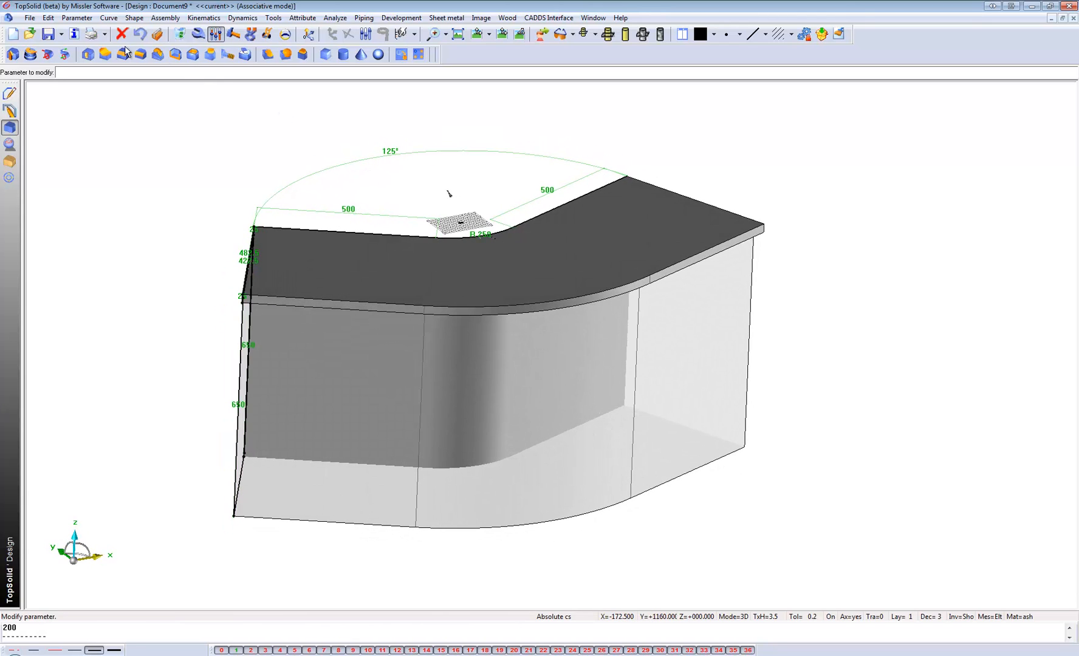
left_click(158, 55)
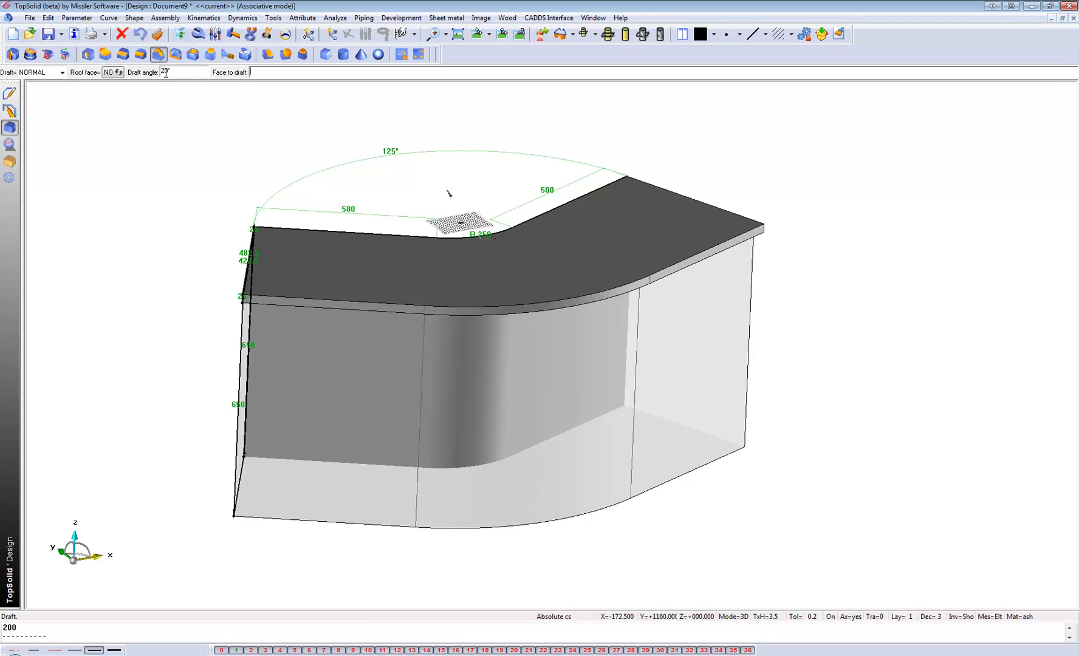
left_click(334, 495)
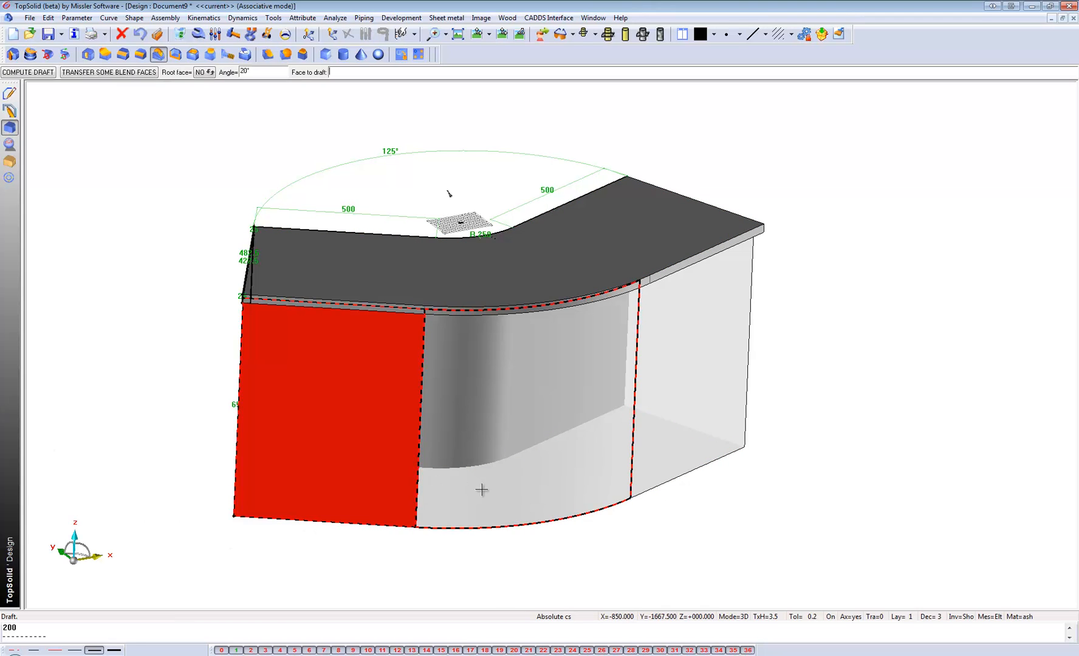
left_click(482, 490)
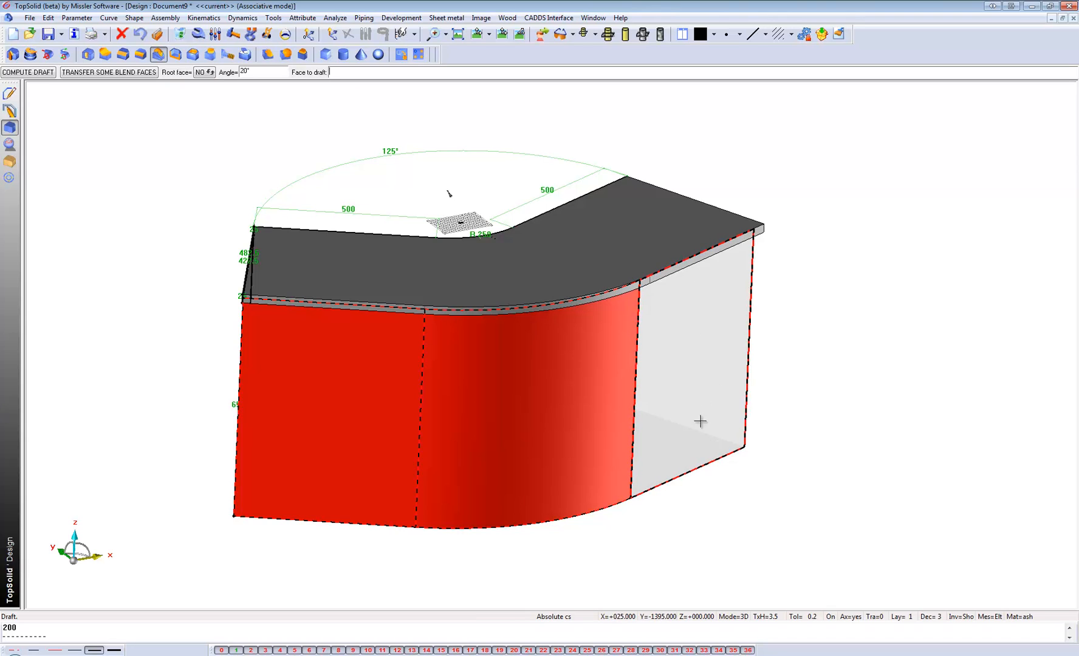
left_click(638, 399)
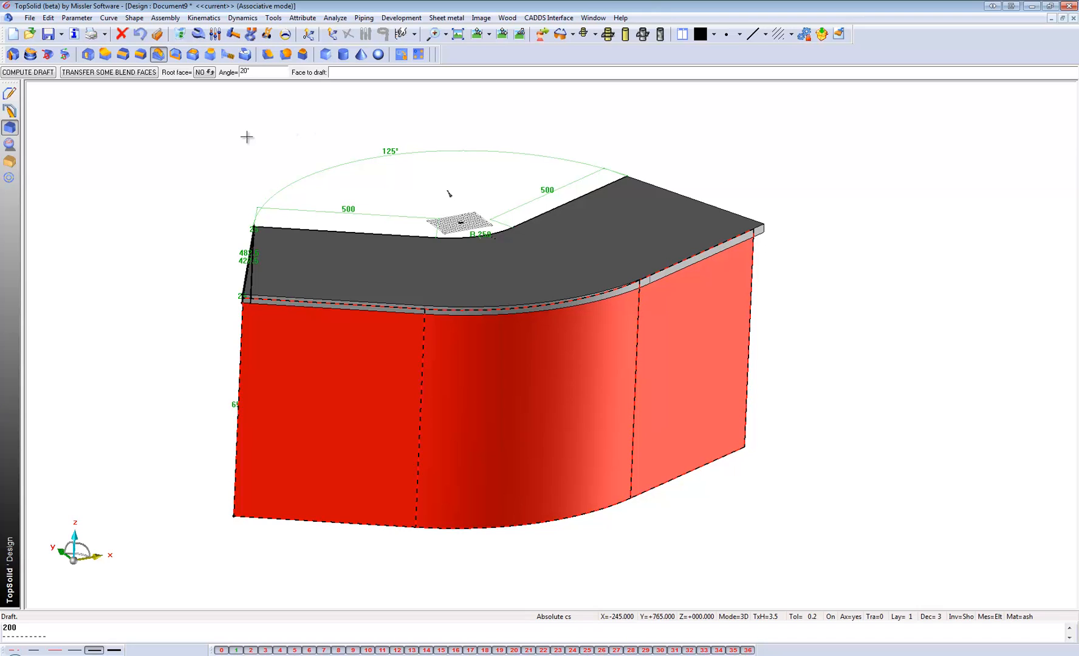
left_click(23, 72)
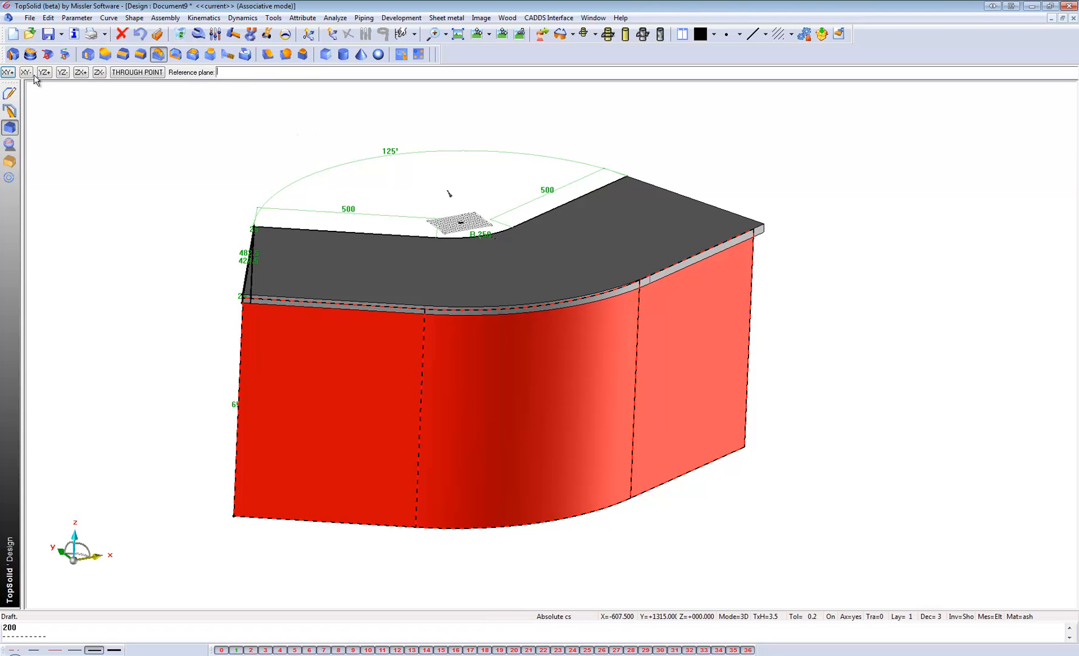
left_click(395, 263)
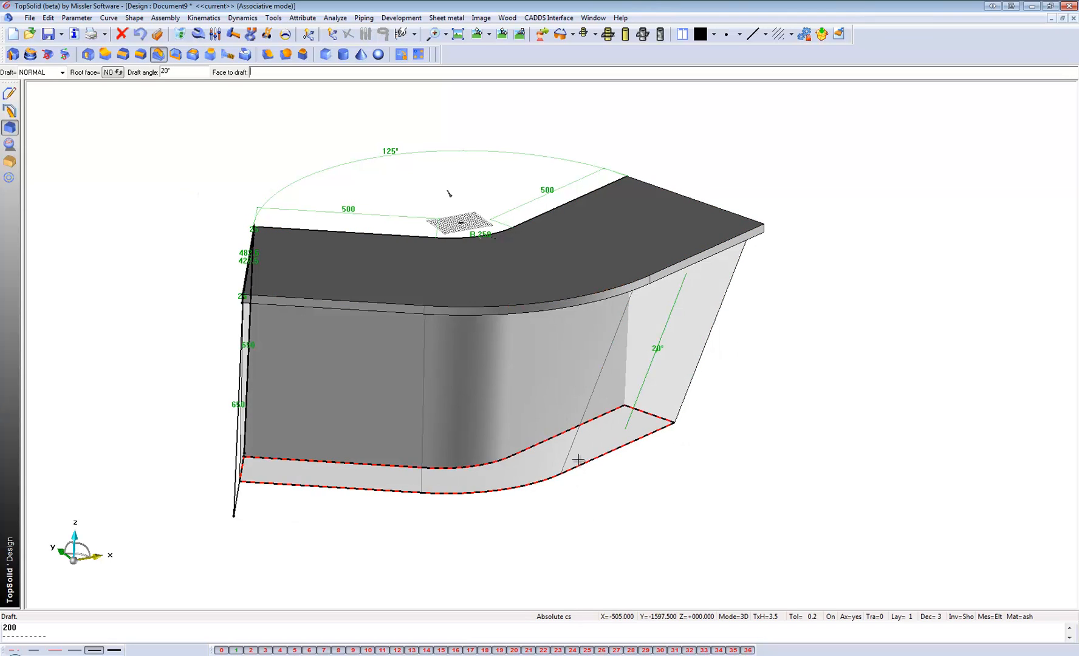
Create a 25 mm thick constrained block as an end panel on the volume's end face beside the draft angle dimension, directed inward.
left_click(9, 161)
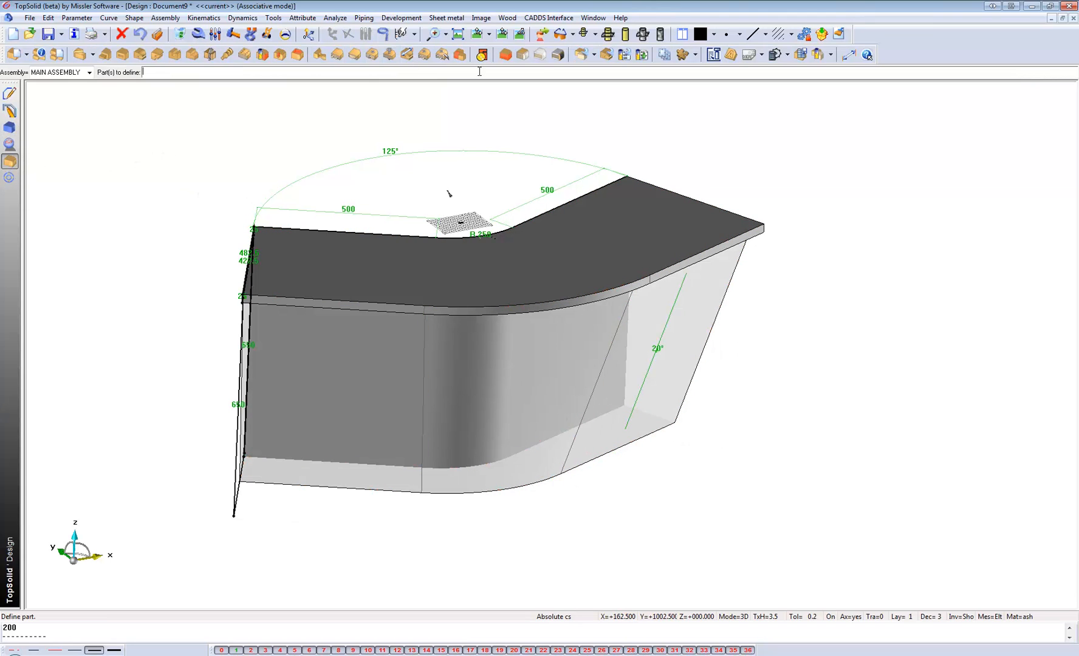
left_click(506, 55)
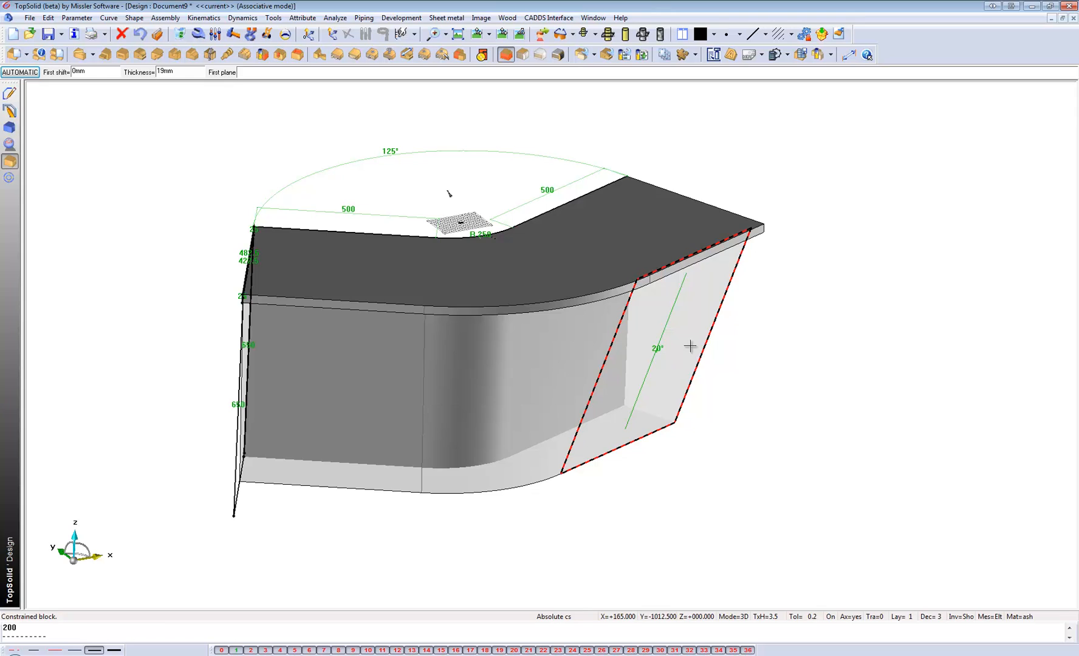
left_click(181, 73)
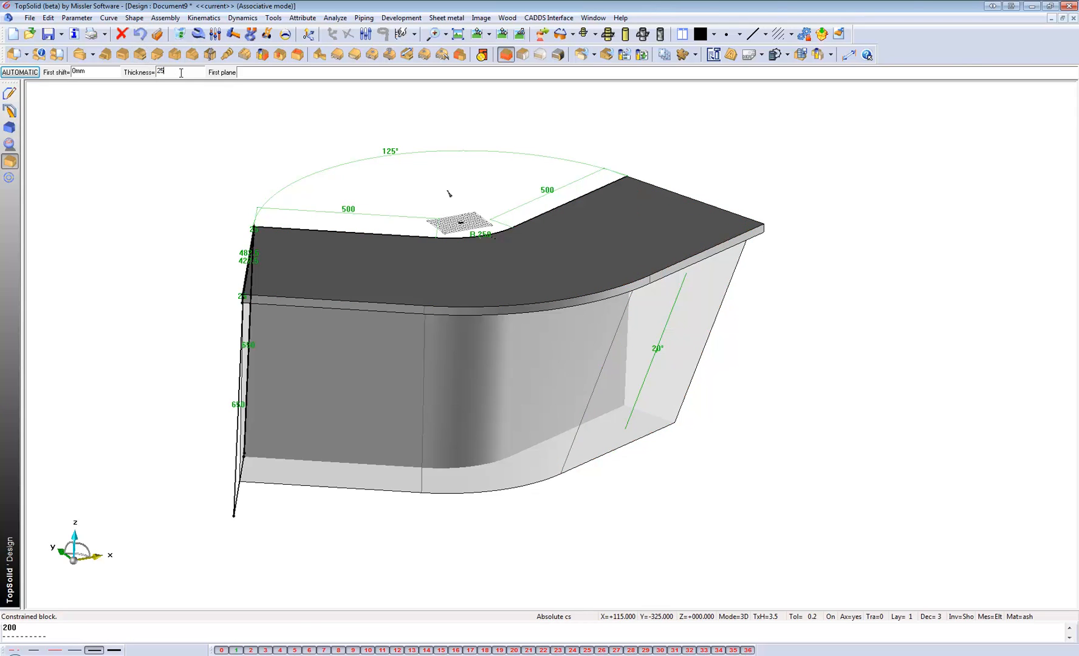
left_click(17, 73)
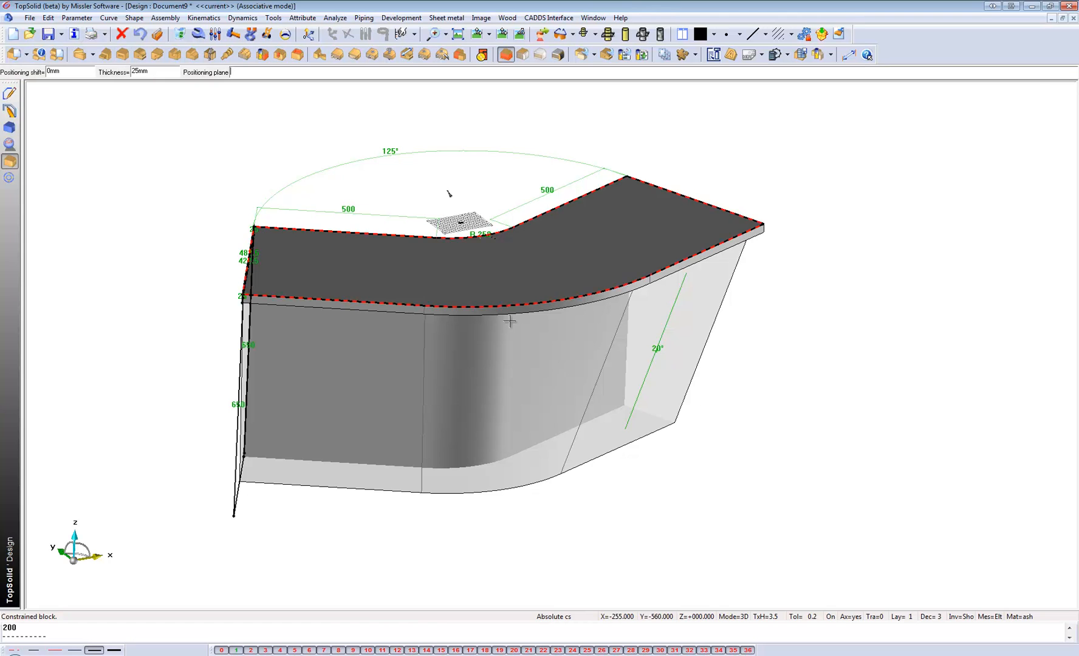
left_click(672, 335)
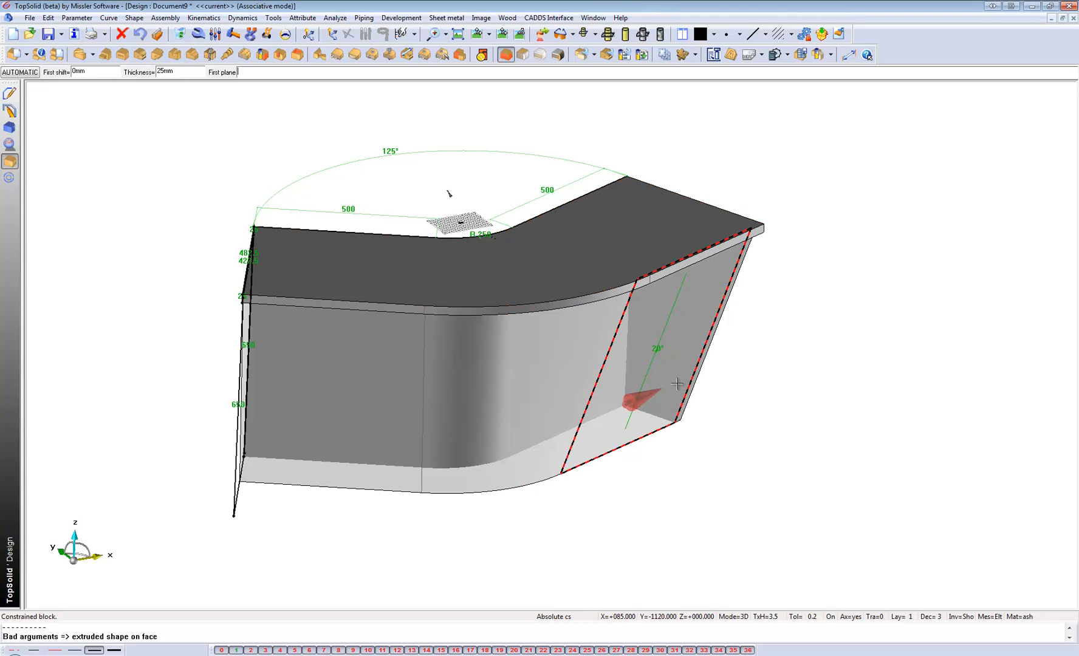
left_click(649, 393)
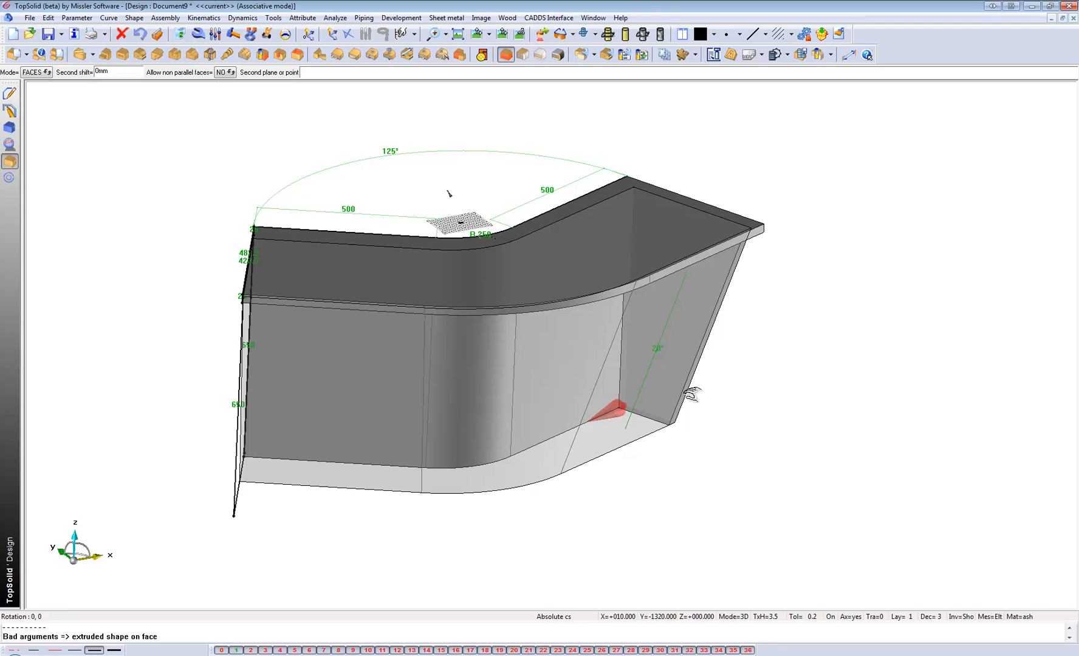
Create a second 25 mm thick constrained block on the opposite end face of the transparent volume, directed inward.
mouse_move(685, 395)
middle_mouse_down()
mouse_move(468, 408)
mouse_move(600, 386)
middle_mouse_up()
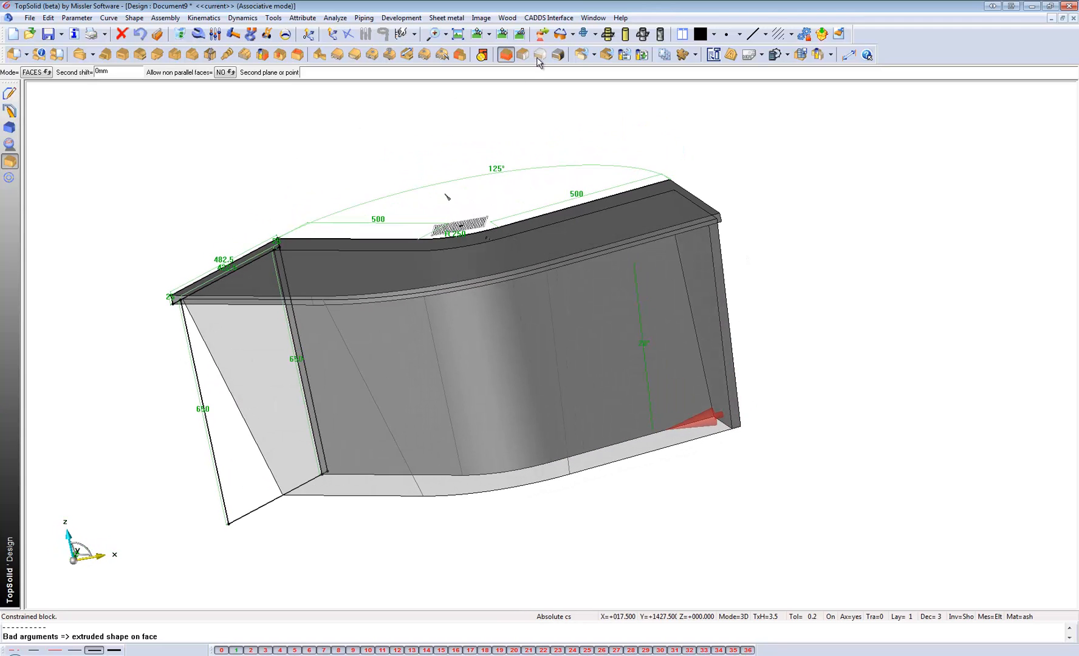
left_click(509, 54)
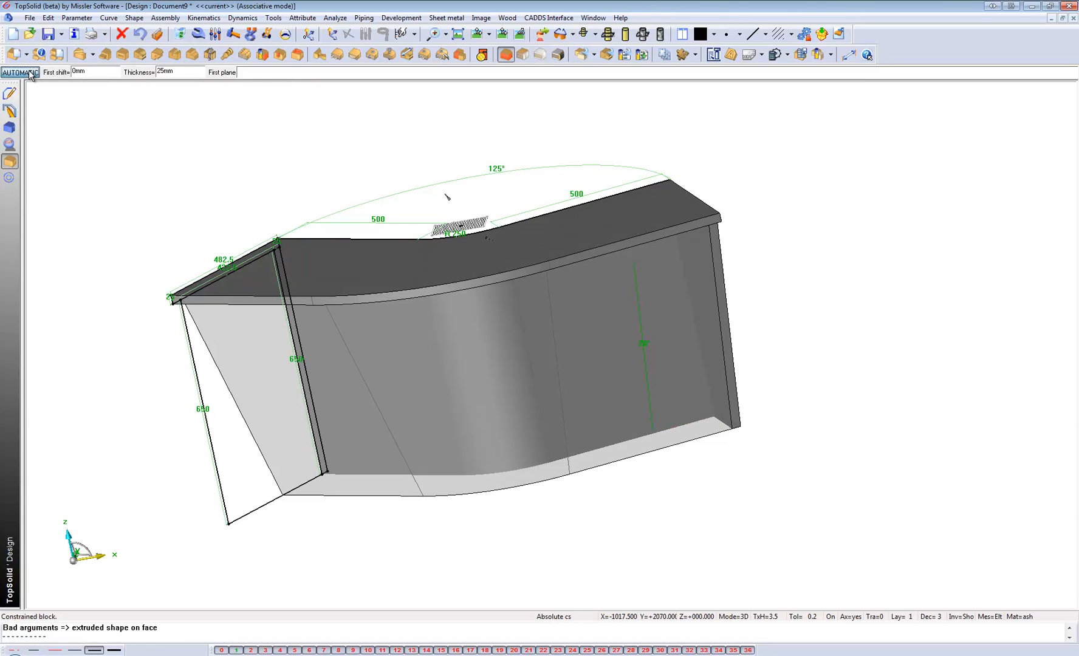
left_click(252, 387)
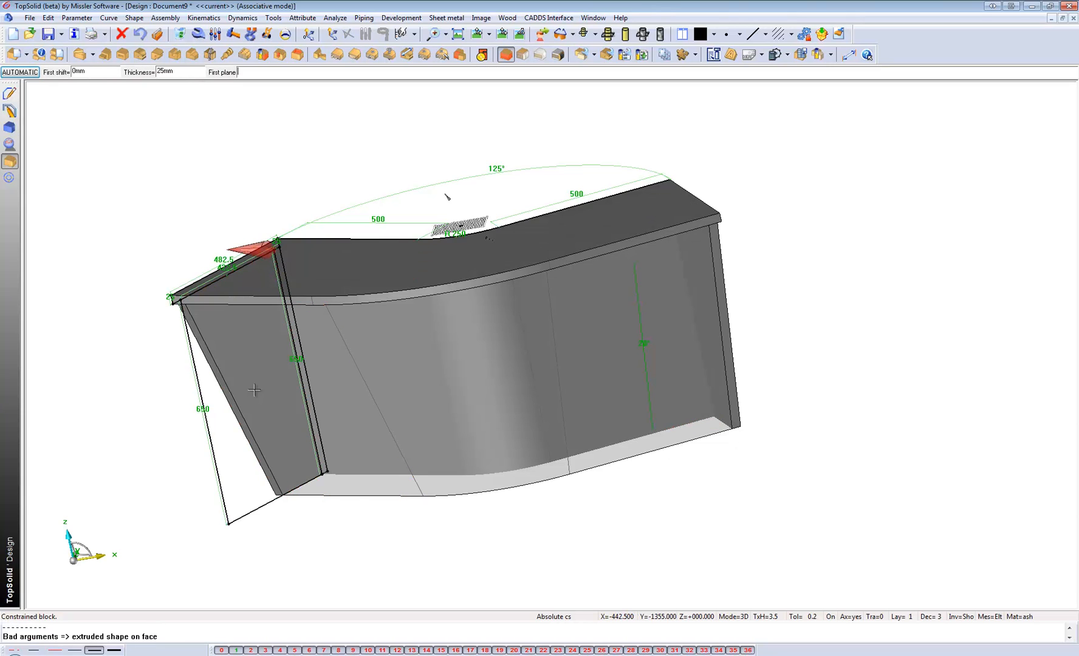
left_click(239, 252)
left_click(239, 251)
middle_click_drag(213, 343, 307, 340)
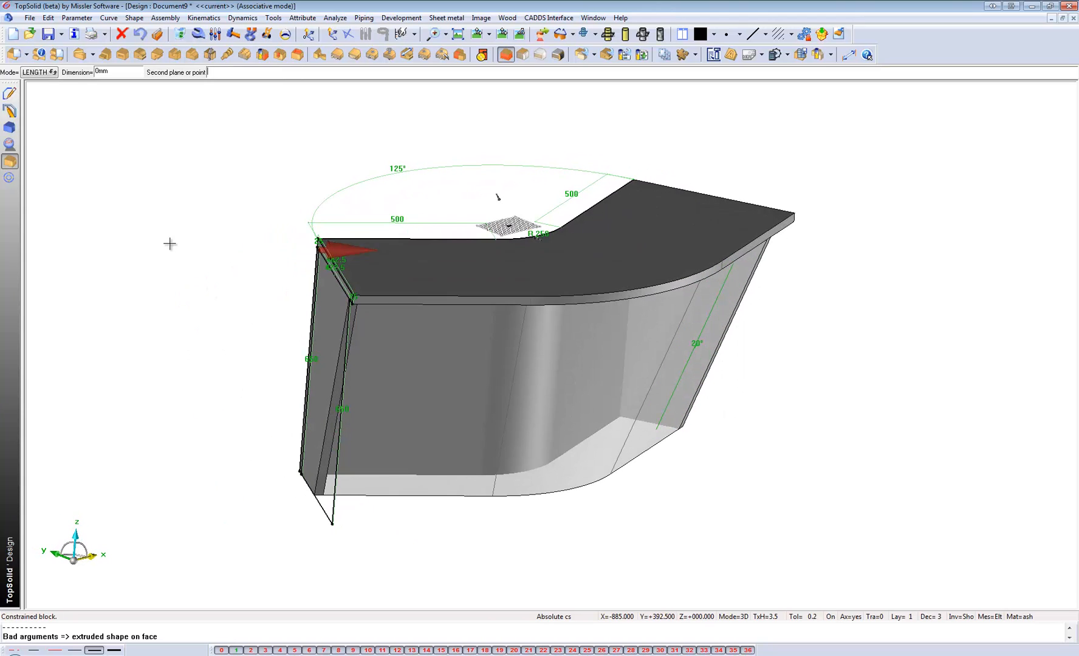
left_click(357, 393)
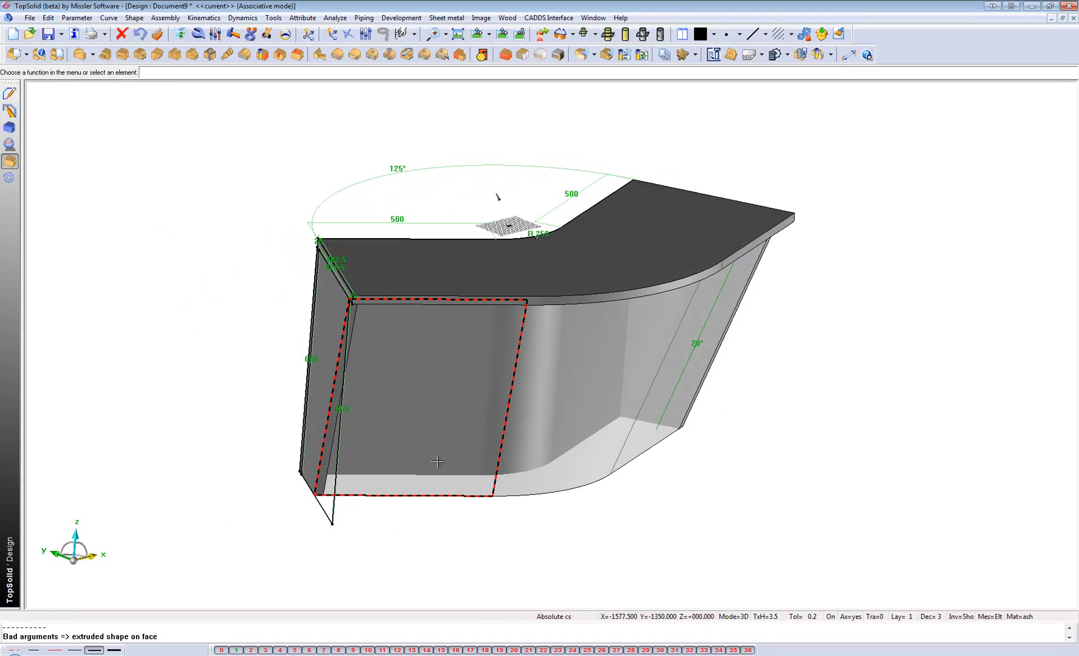
Set the draft angle of the volume's outer faces to 10°.
middle_click_drag(437, 461, 423, 462)
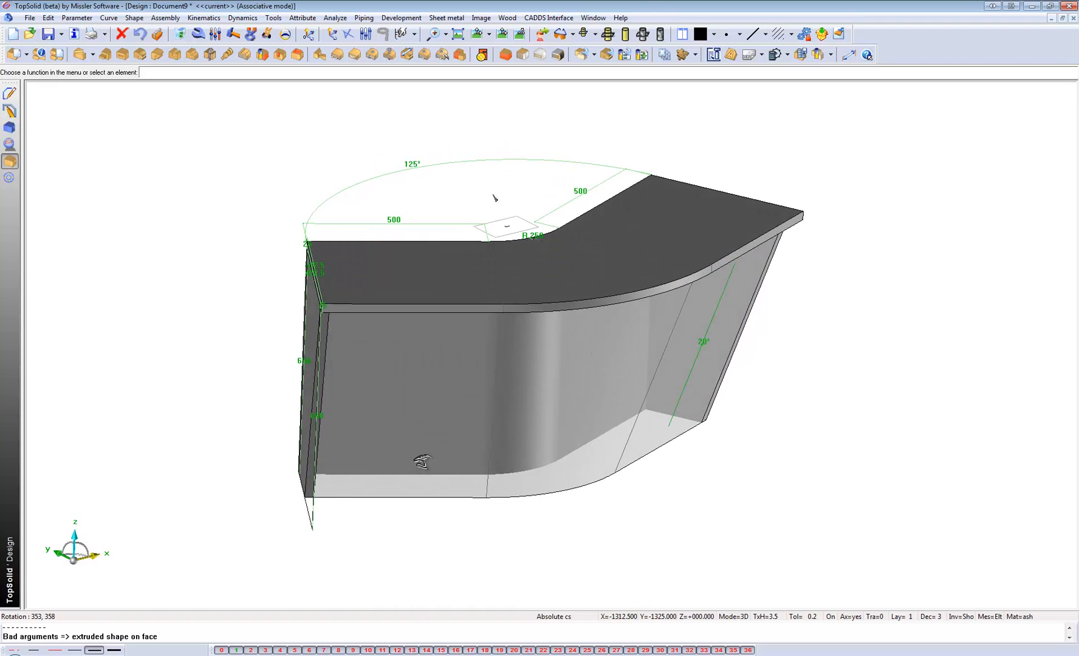
mouse_move(468, 433)
middle_mouse_down()
mouse_move(340, 433)
mouse_move(453, 431)
middle_mouse_up()
left_click(216, 33)
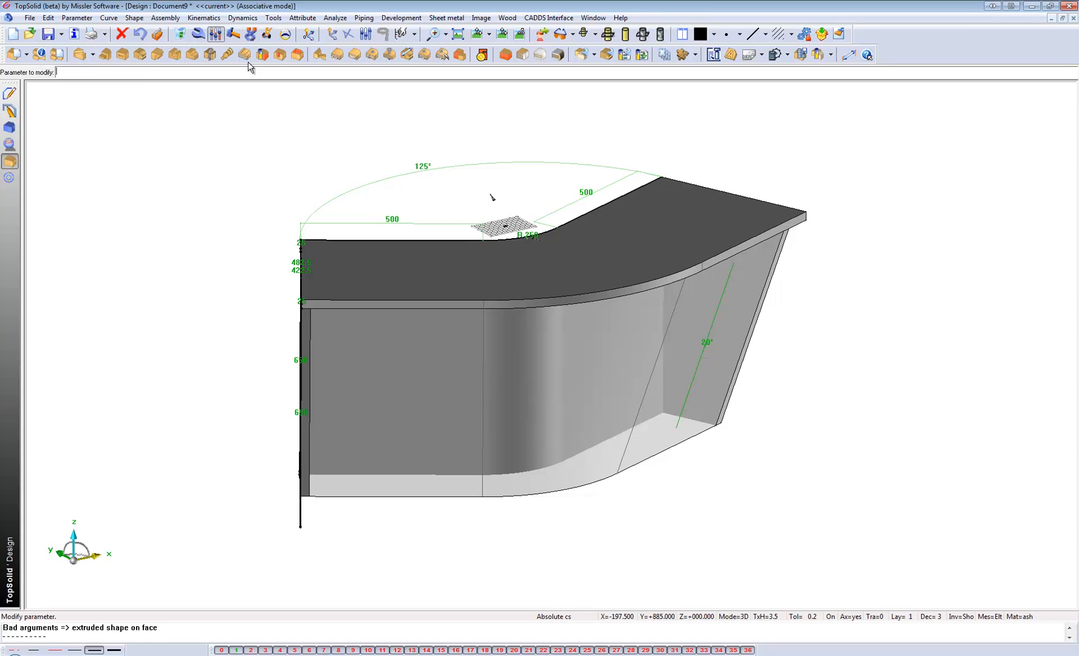
left_click(704, 343)
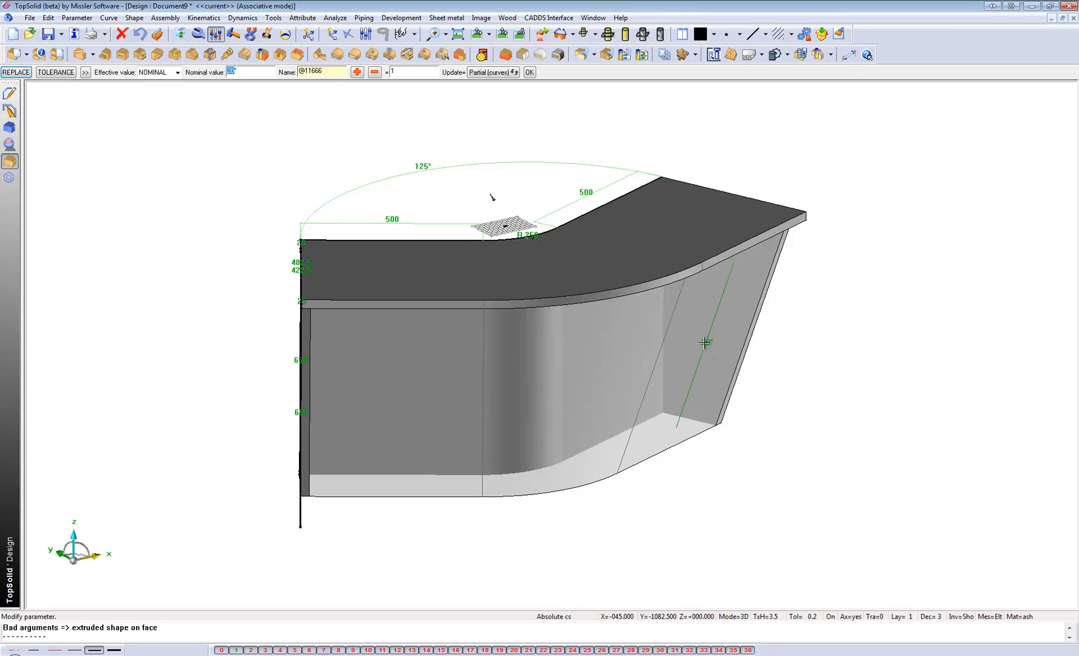
type("10")
key("Return")
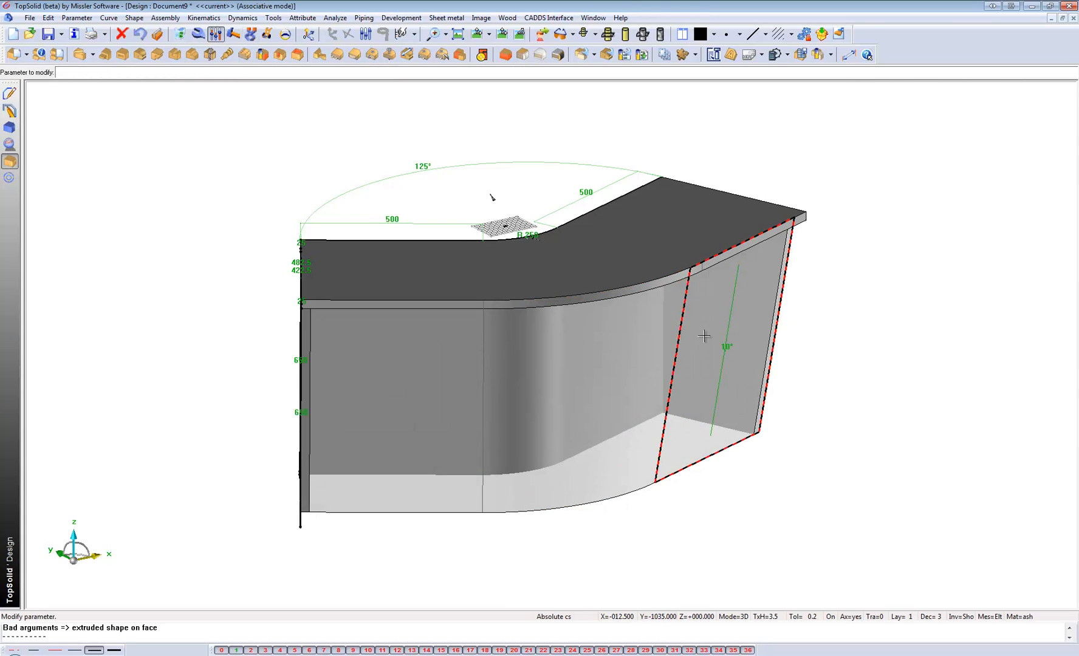
Set the draft angle of the volume's outer faces to 15°.
mouse_move(732, 428)
middle_mouse_down()
mouse_move(638, 422)
mouse_move(727, 414)
mouse_move(735, 426)
middle_mouse_up()
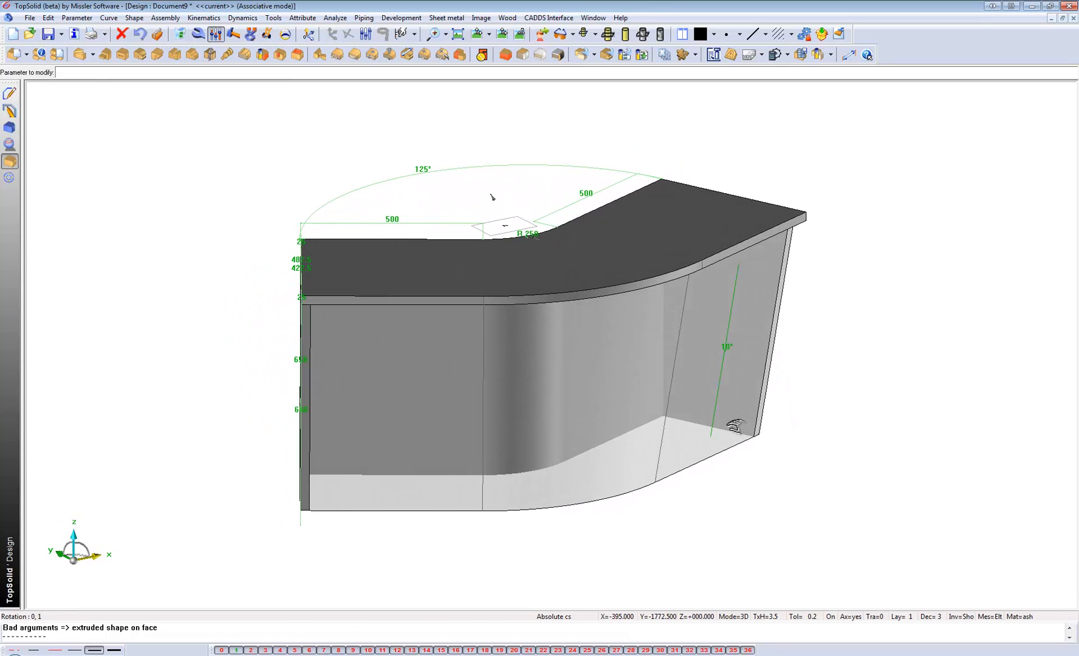
left_click(726, 346)
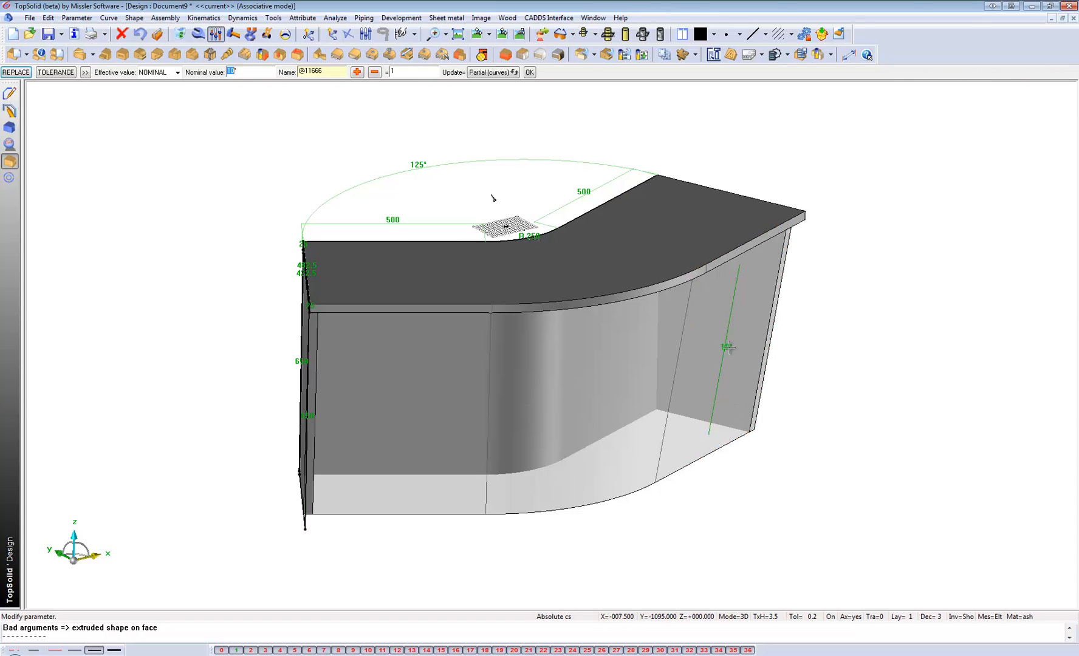
type("15")
key("Return")
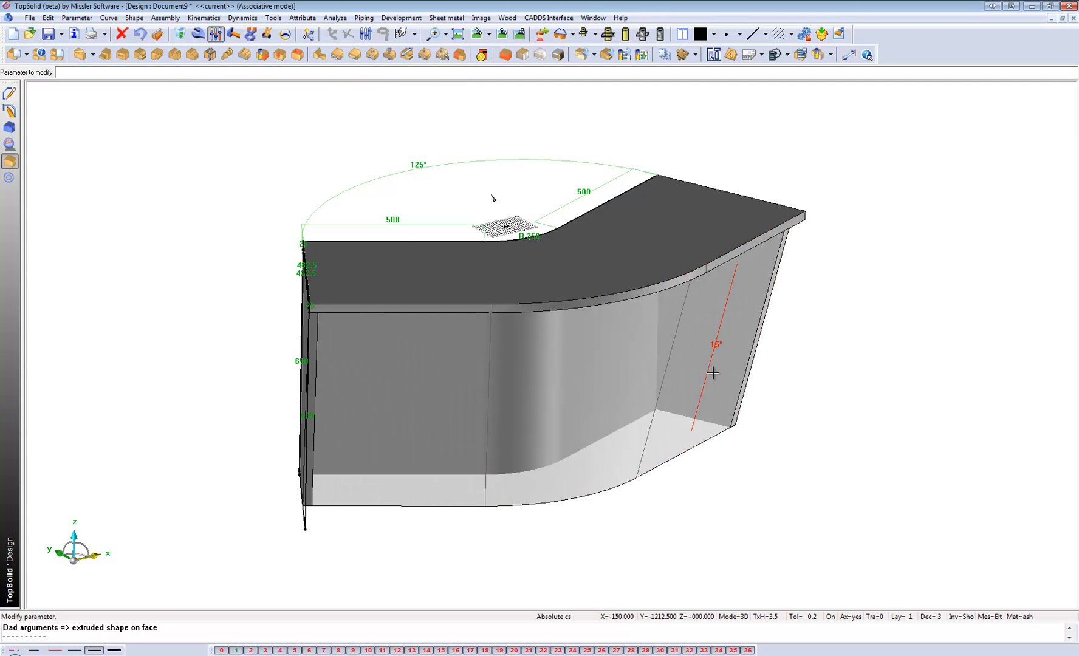
Set the draft angle of the volume's outer faces to 20°.
mouse_move(713, 373)
middle_mouse_down()
mouse_move(703, 357)
mouse_move(713, 374)
middle_mouse_up()
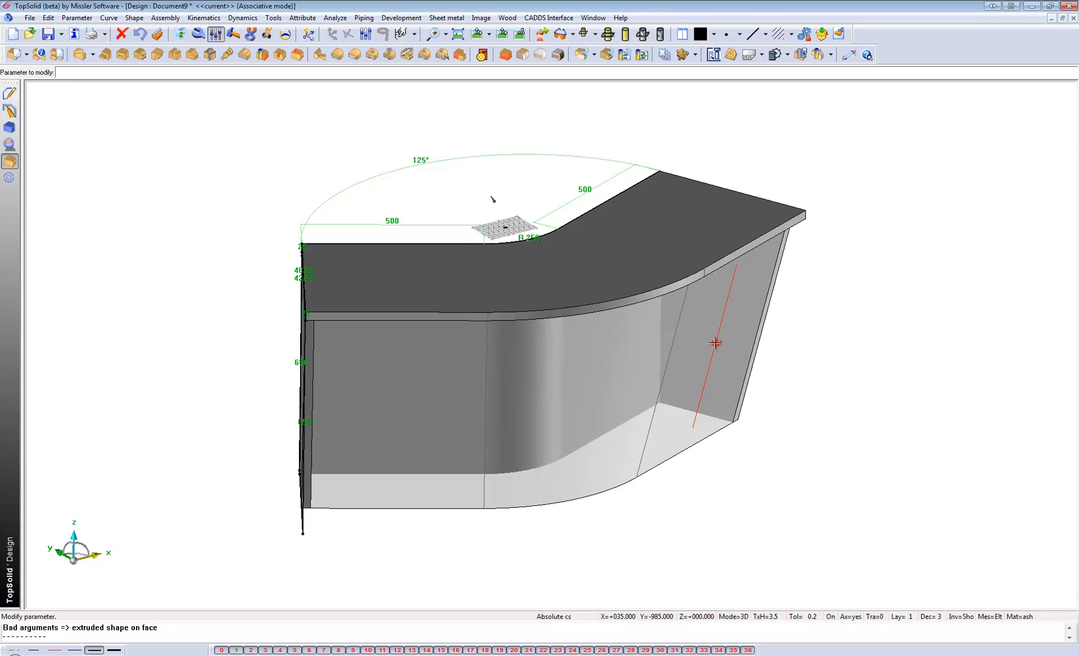
left_click(715, 342)
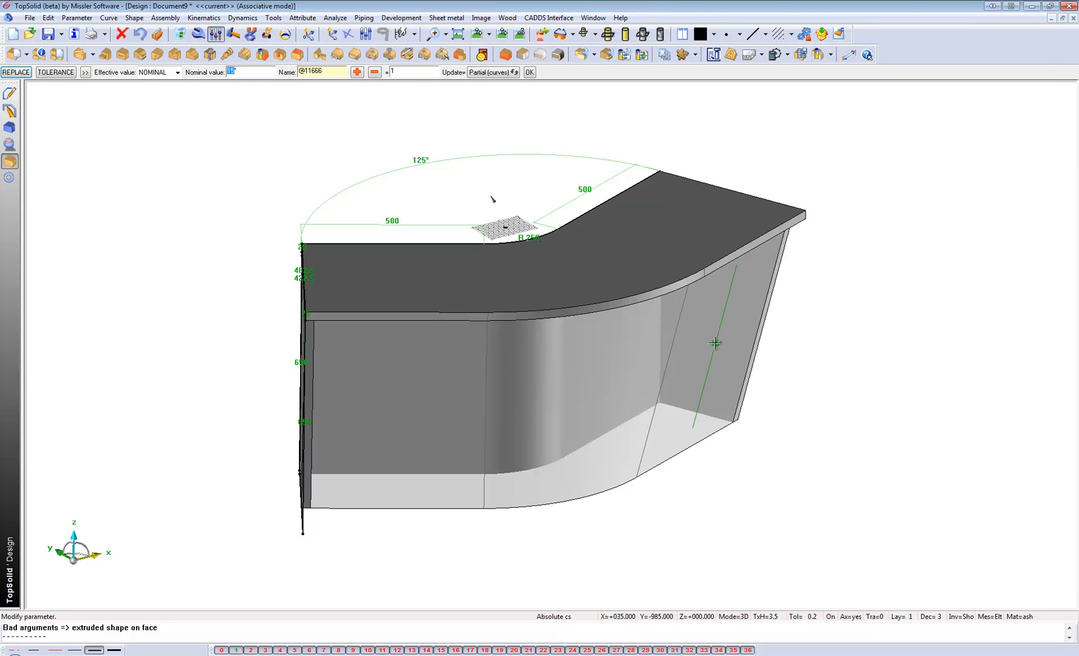
type("20")
key("Return")
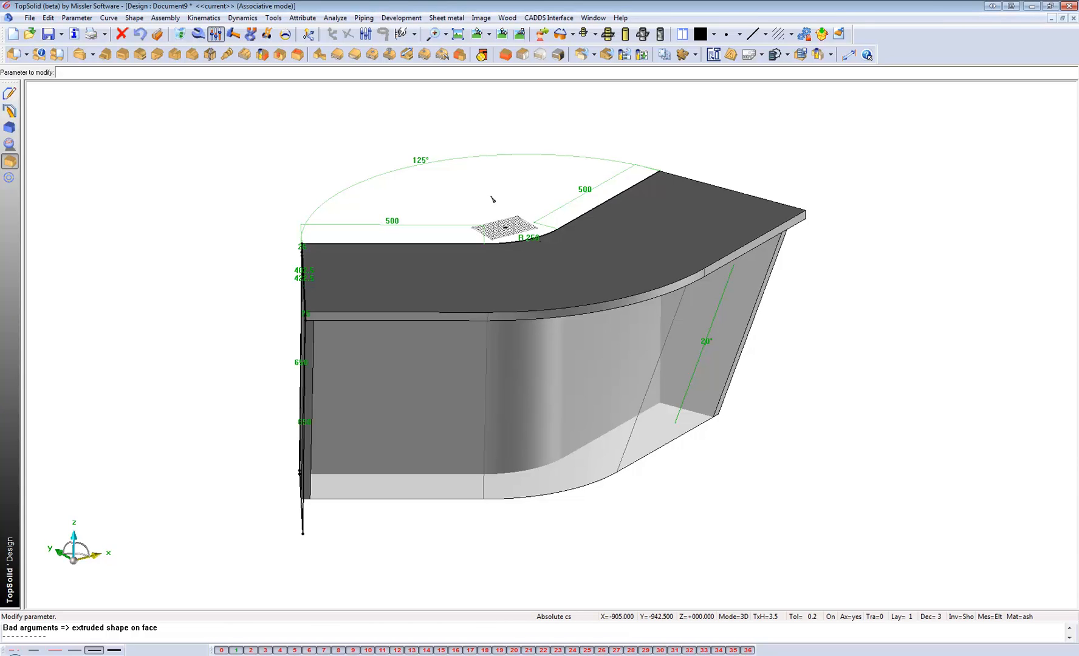
Start defining multiple parts, with the top panel and both end panels as the selected elements.
left_click(26, 54)
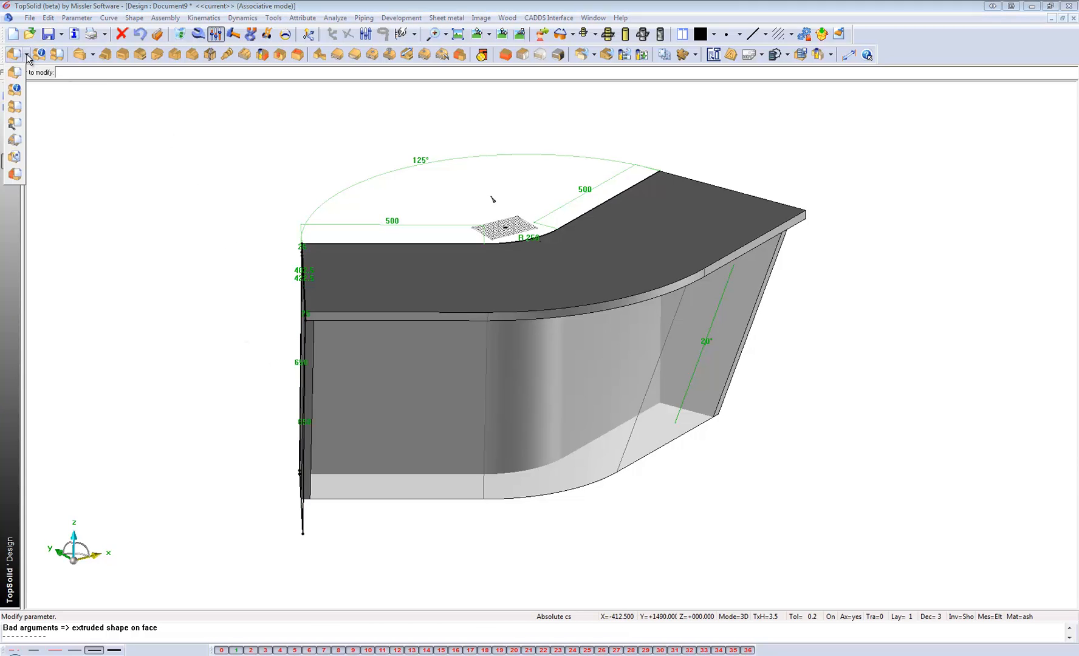
left_click(14, 89)
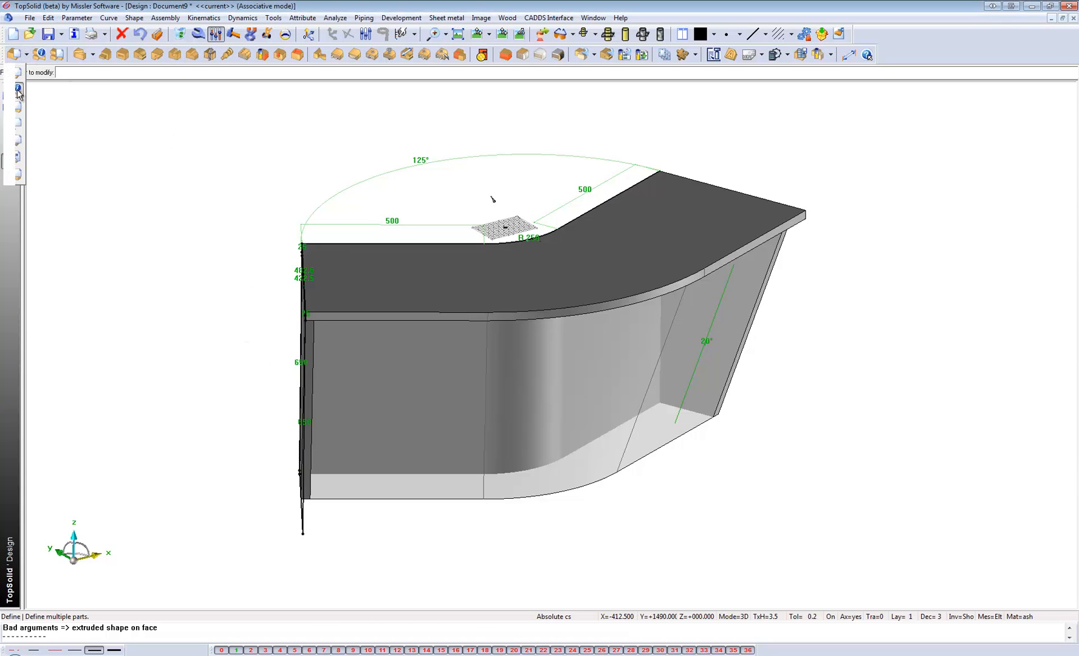
left_click(417, 283)
left_click(309, 367)
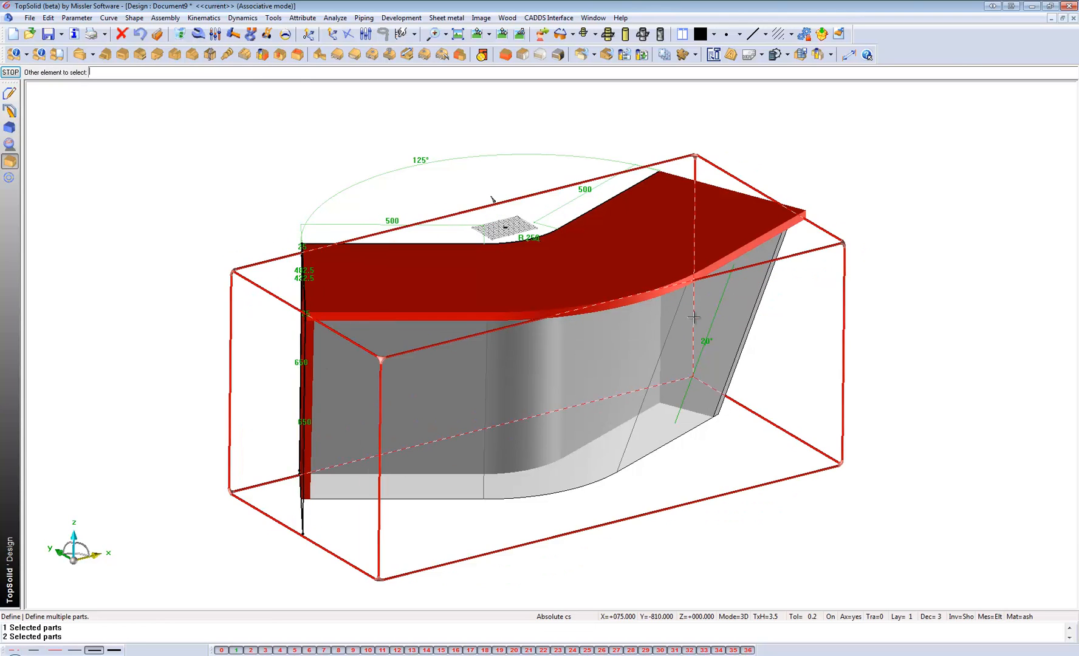
left_click(735, 298)
left_click(135, 143)
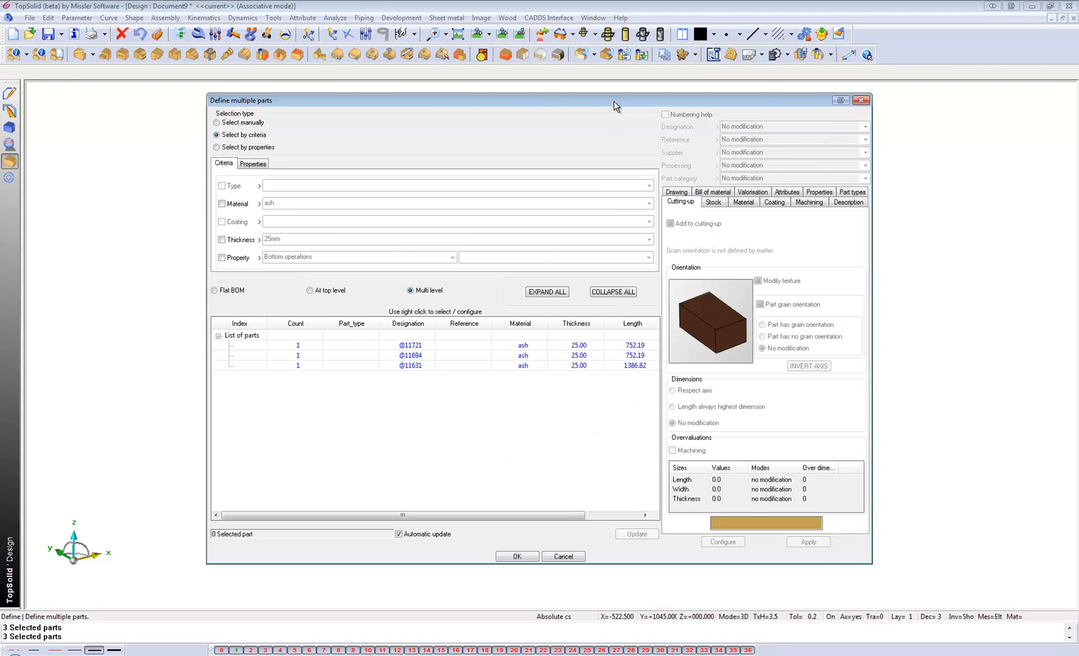
Assign the To Nest part type to the first ash end panel in the list of parts.
left_click_drag(613, 101, 366, 113)
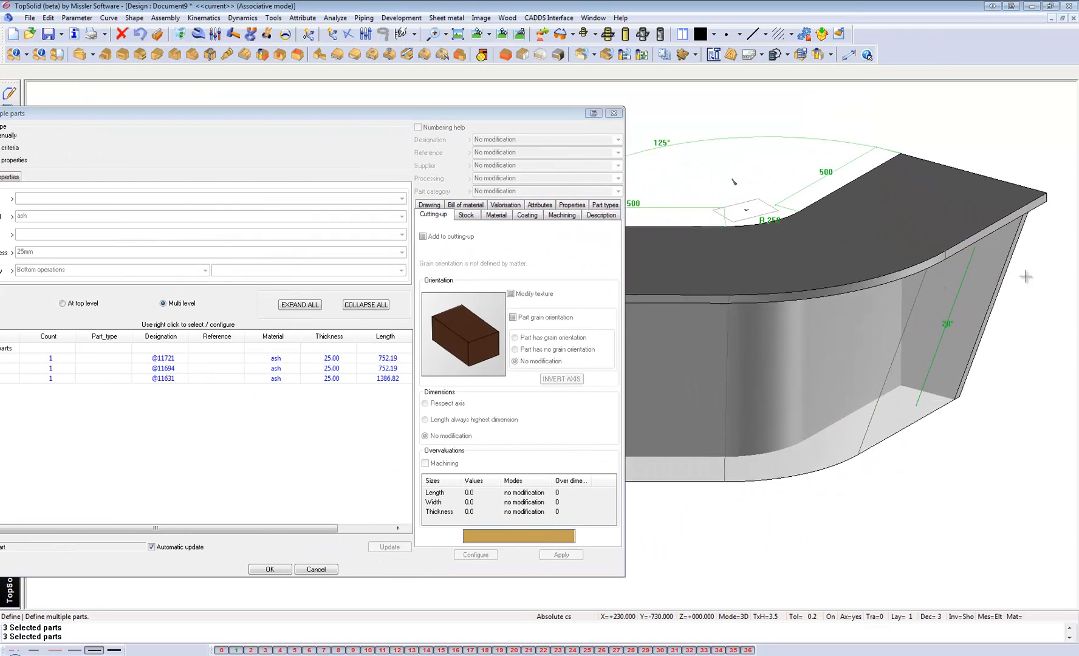
middle_click_drag(925, 281, 990, 287)
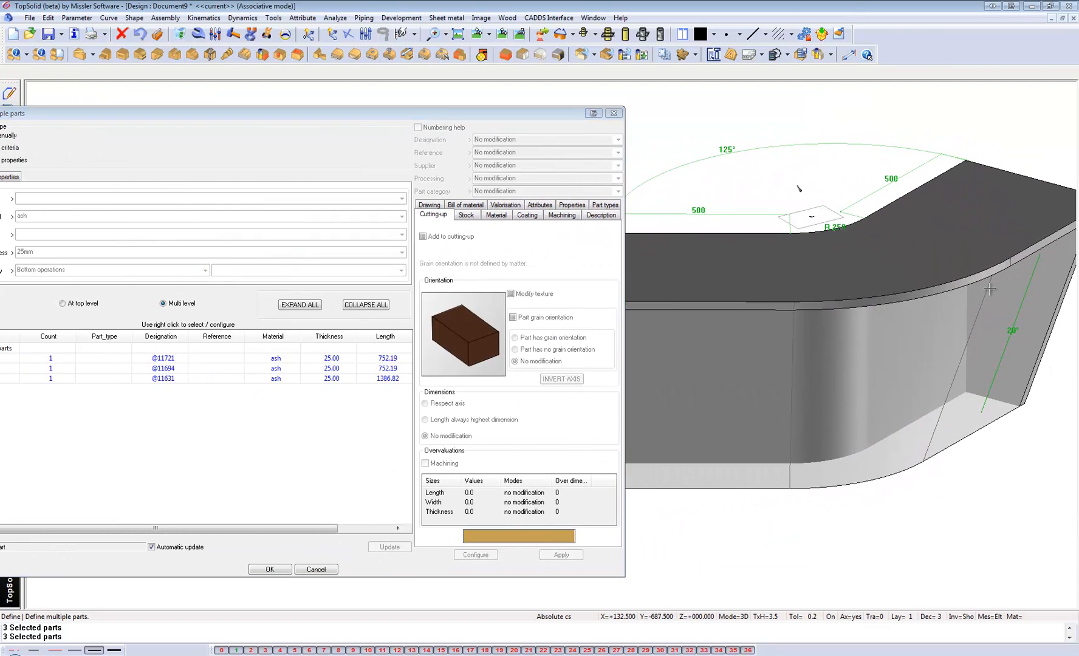
left_click(214, 359)
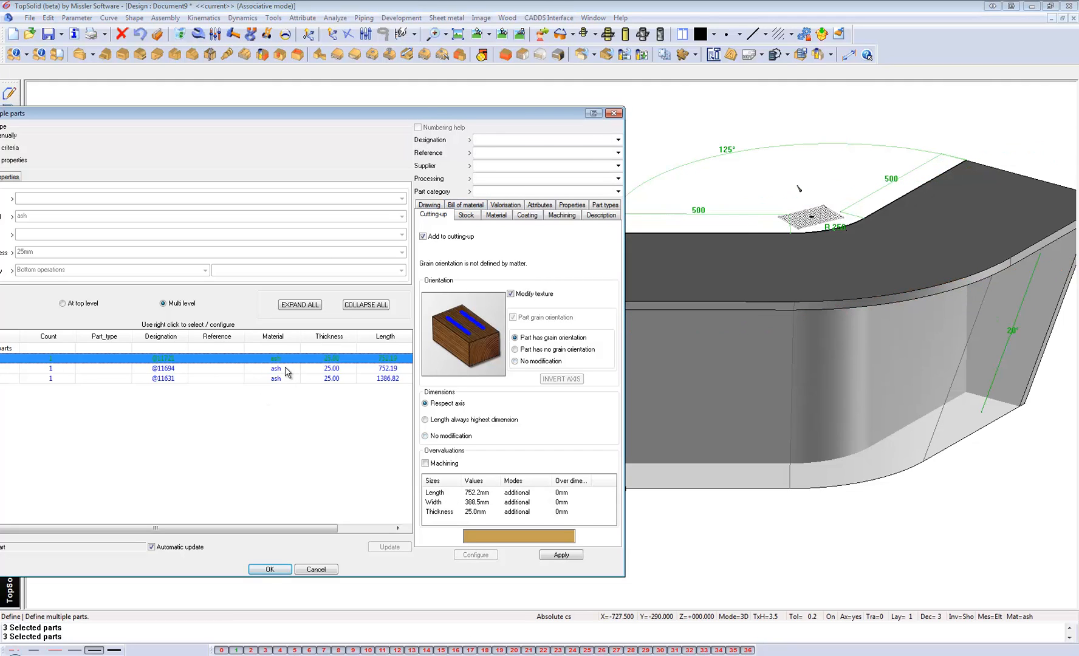
left_click(496, 218)
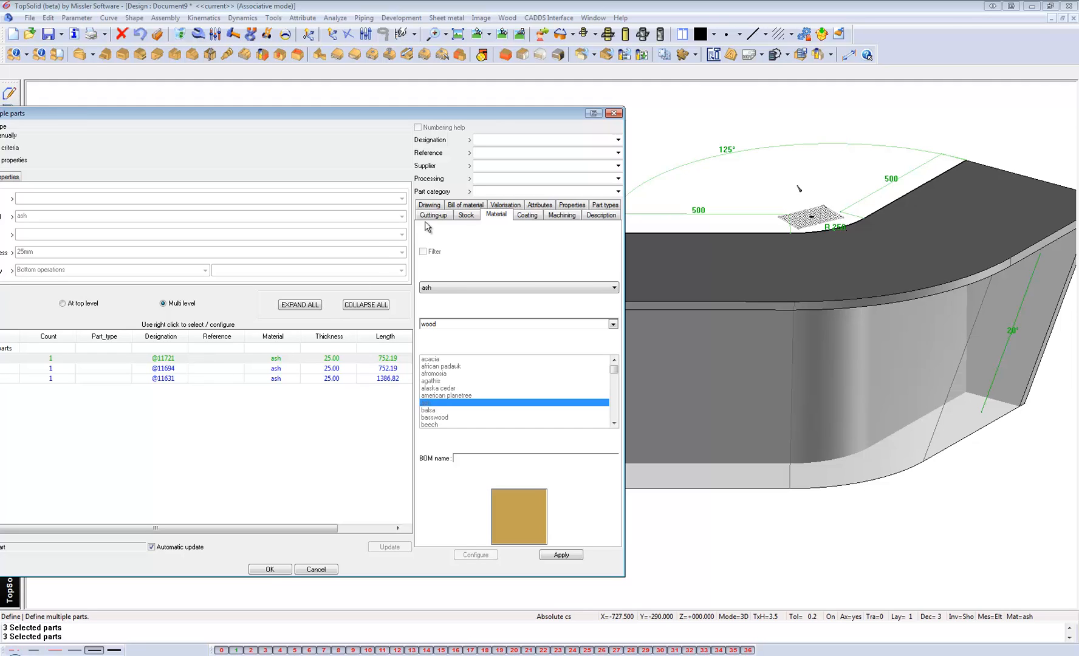
left_click(604, 205)
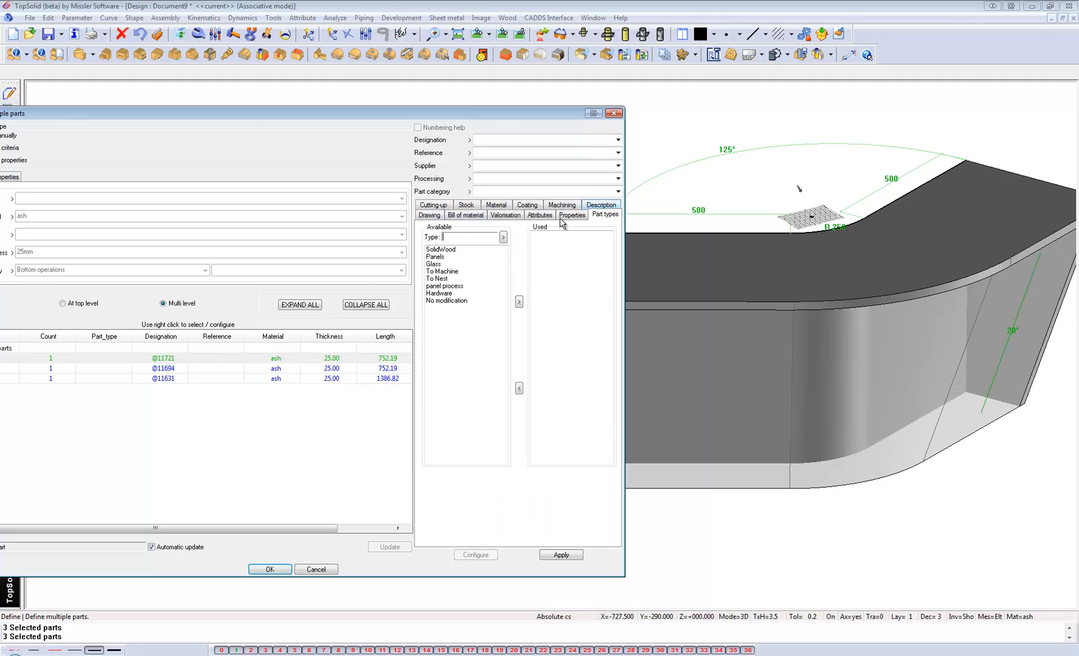
left_click(438, 279)
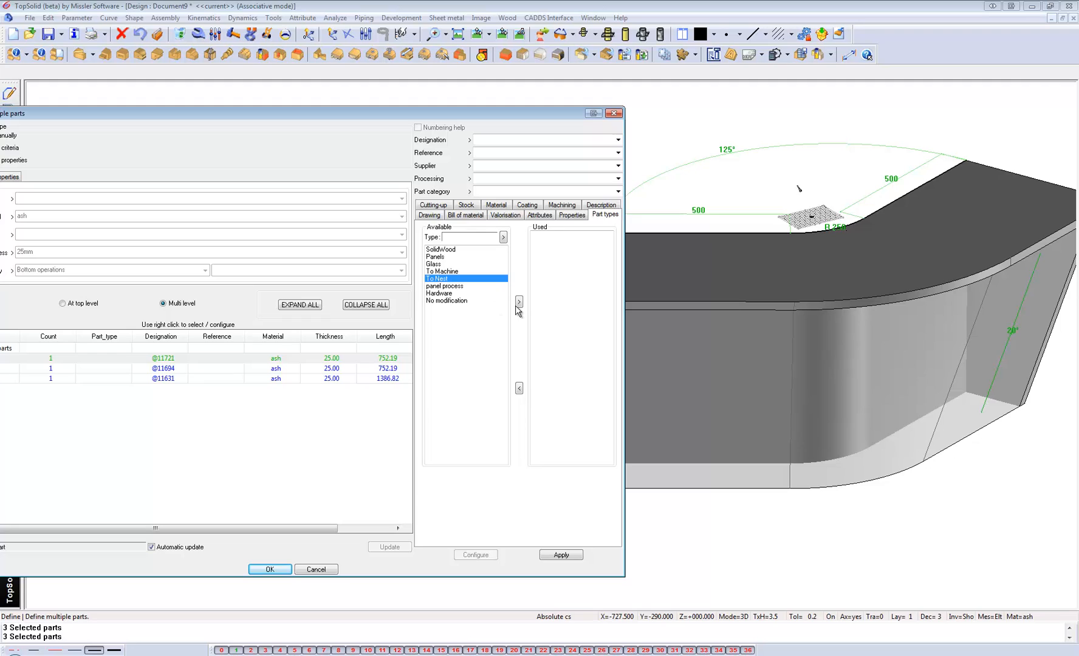
left_click(519, 302)
Give the left end panel the designation End LH and apply its part definition.
left_click(169, 360)
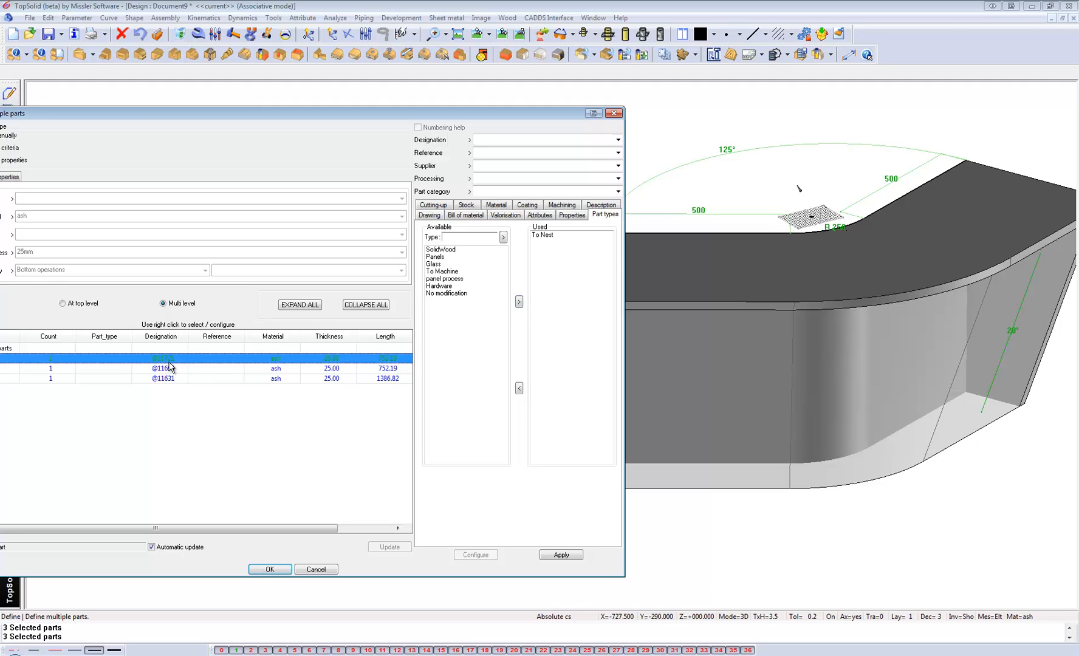
left_click(505, 137)
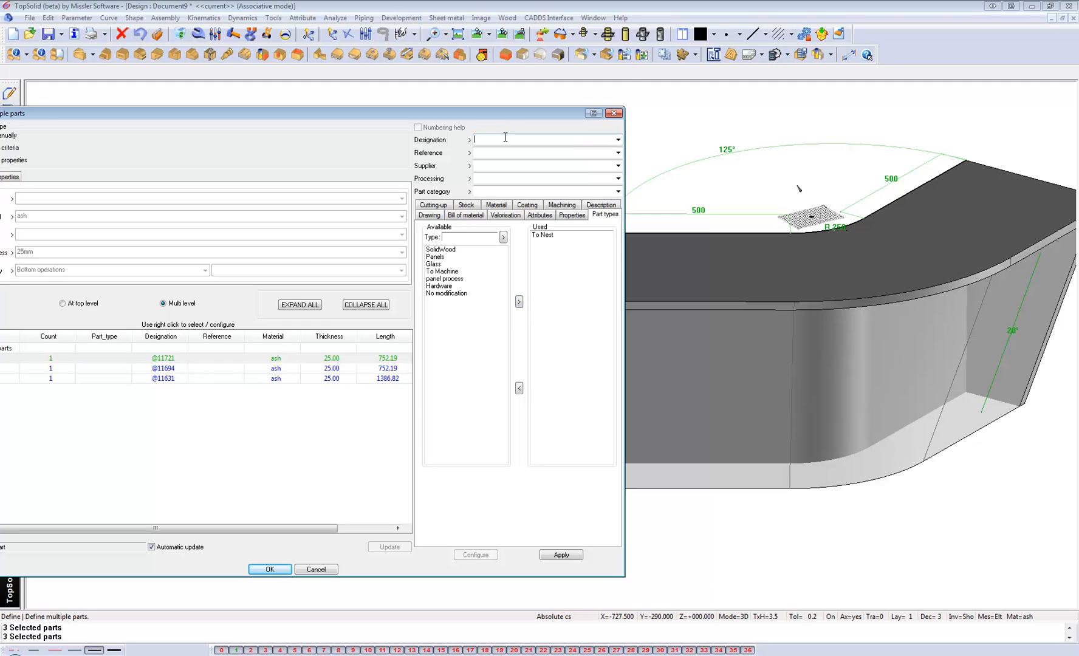
middle_click_drag(717, 136, 791, 134)
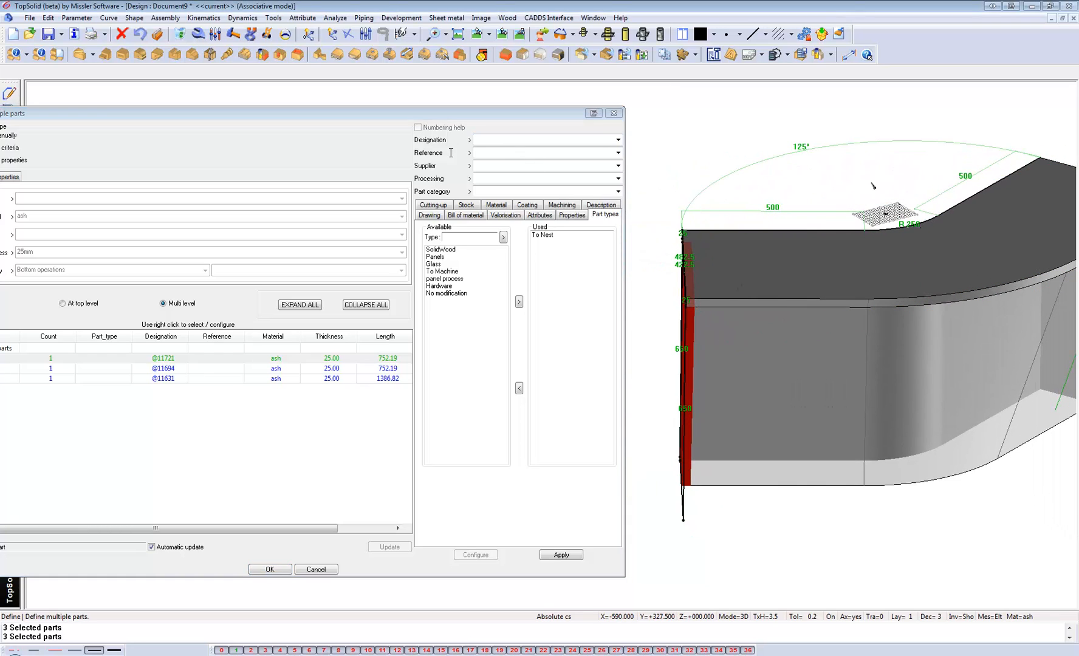
left_click(492, 140)
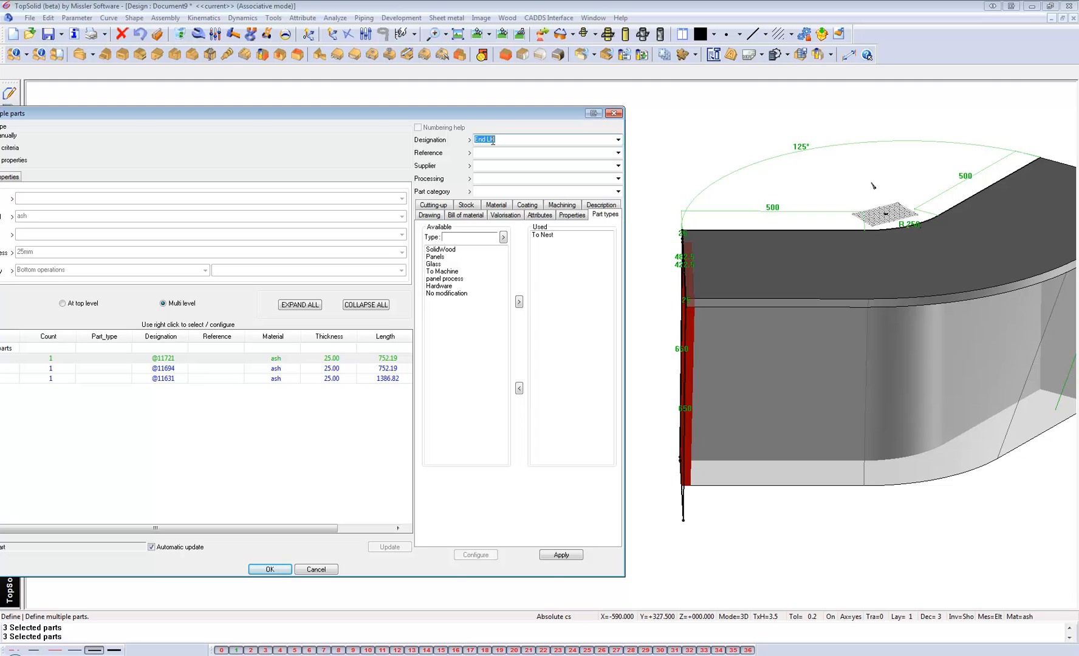
left_click(561, 555)
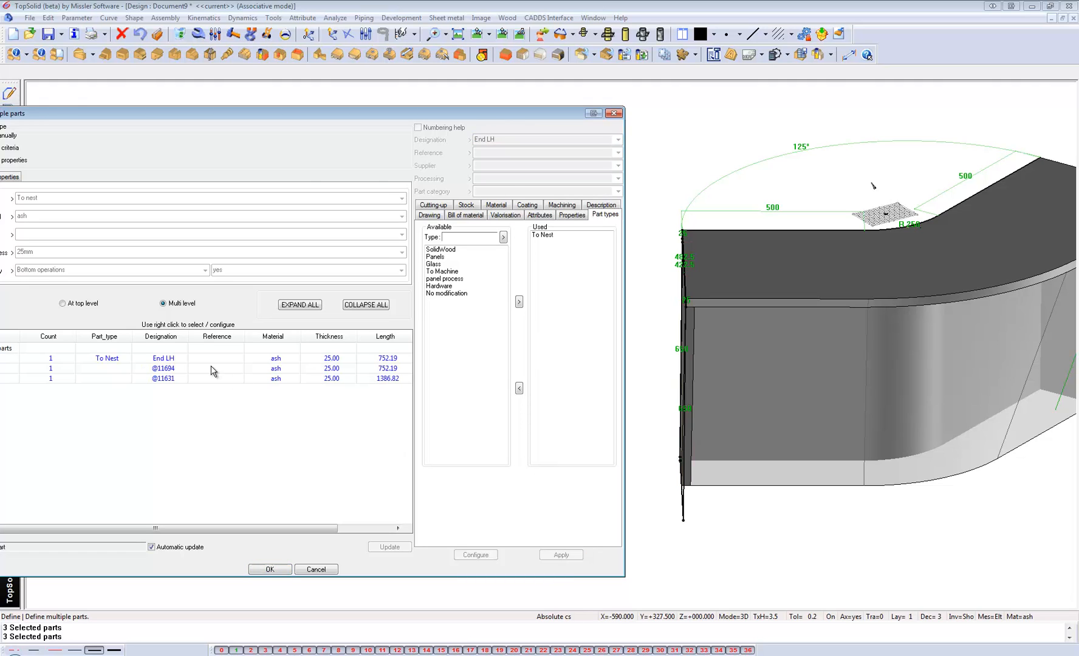
Define the right end panel with the designation End RH and the part type To Nest.
left_click(211, 368)
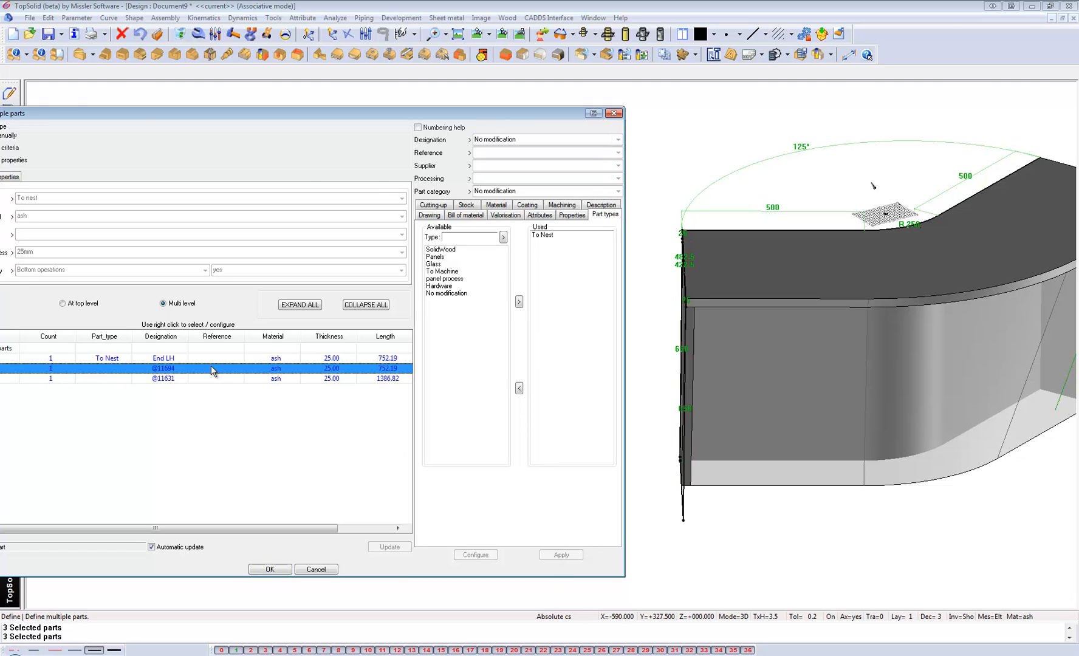
left_click(492, 140)
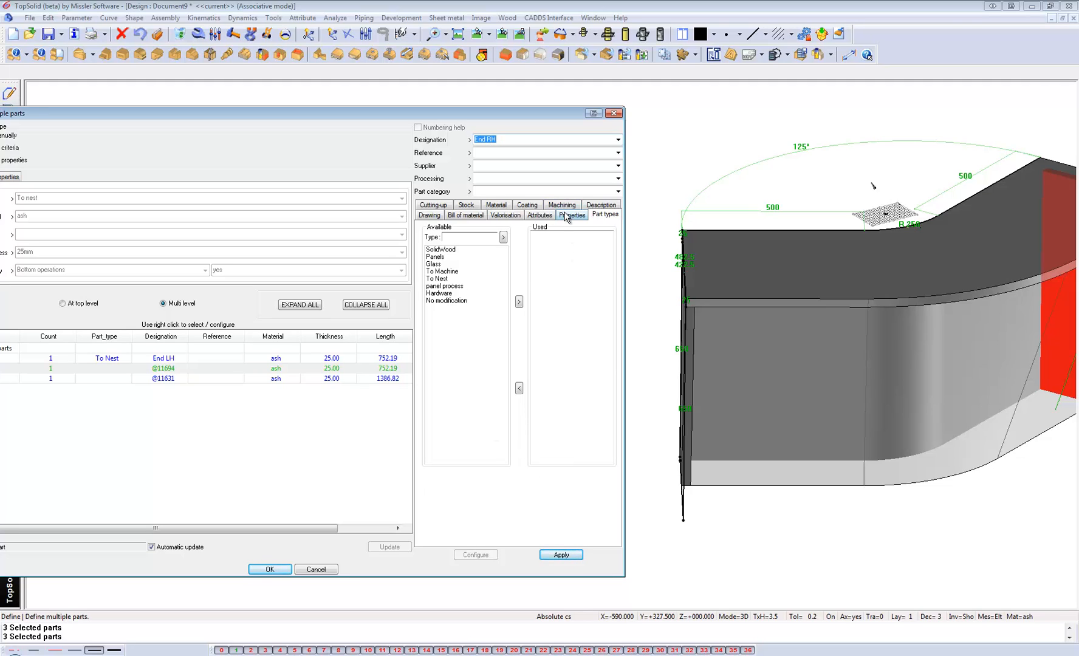
left_click(435, 279)
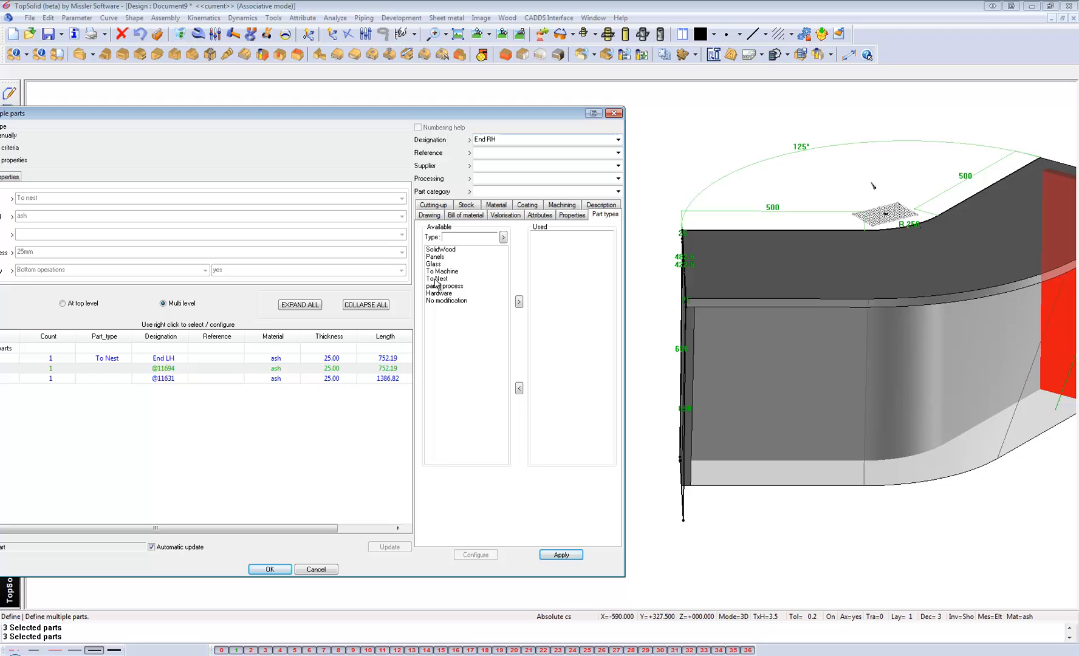
left_click(518, 301)
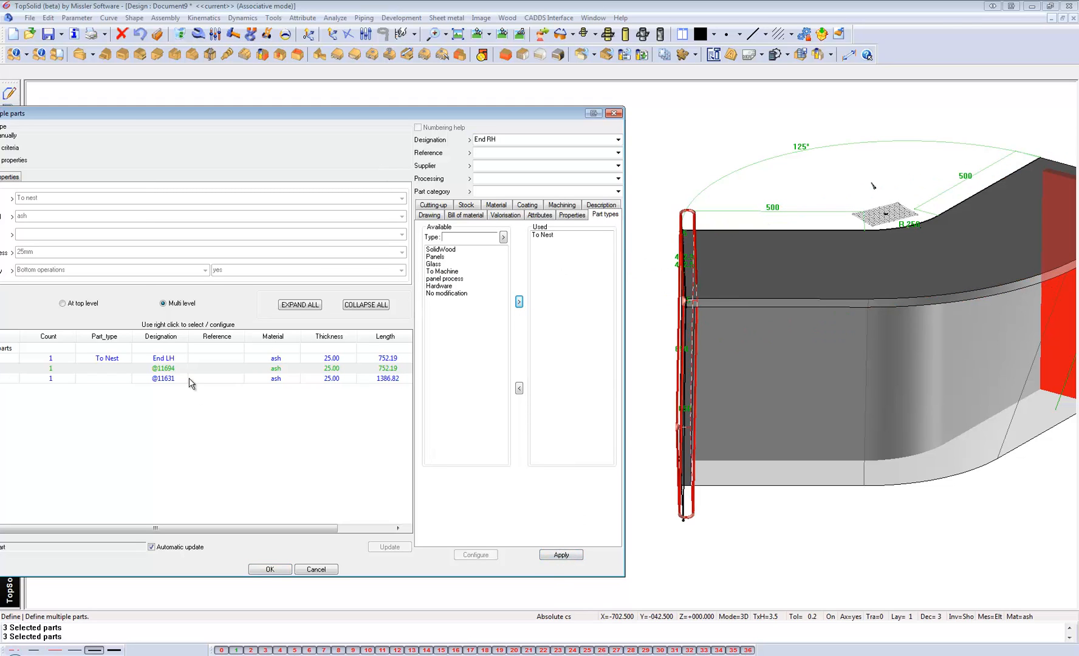
left_click(560, 556)
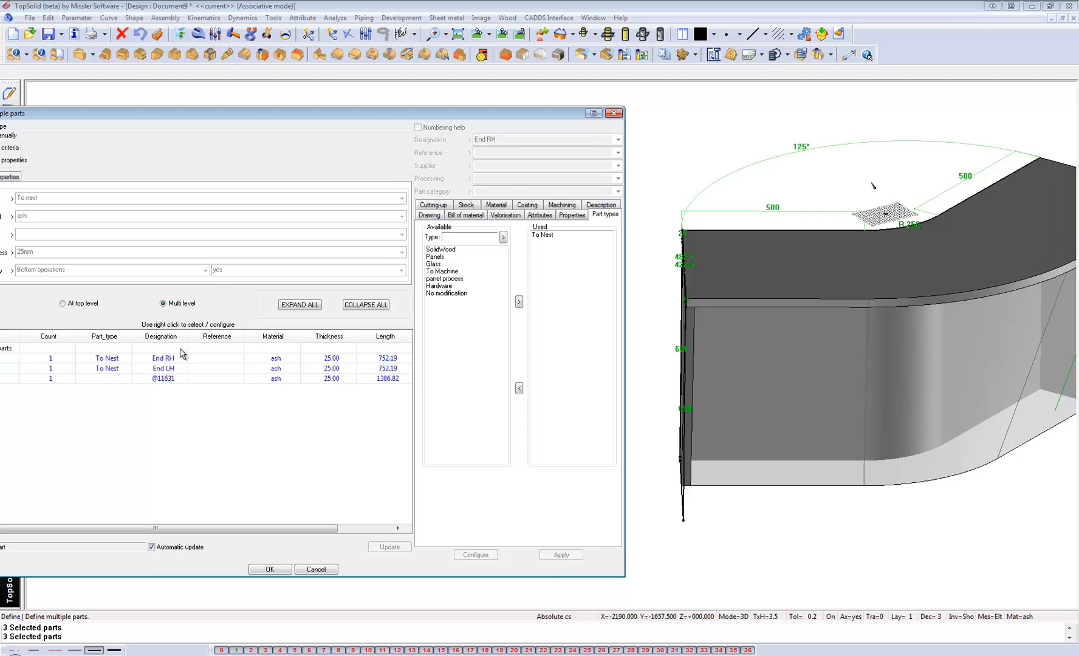
Give the top panel the designation Top, apply it and finish the multiple parts definition.
left_click(174, 380)
left_click(497, 139)
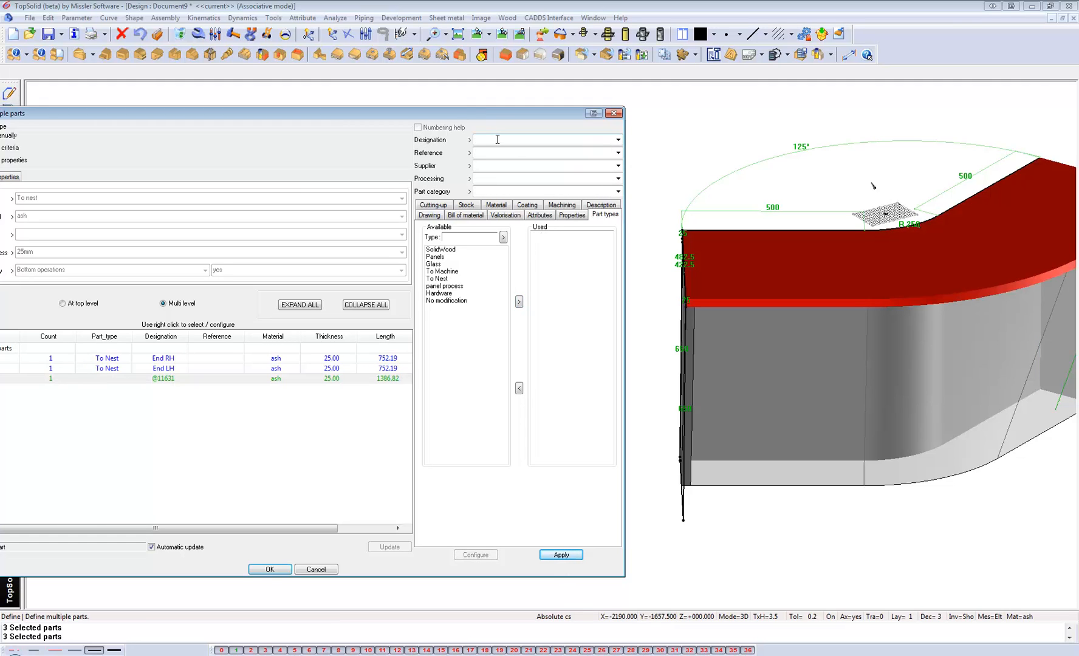
type("Top")
key("Return")
left_click(564, 555)
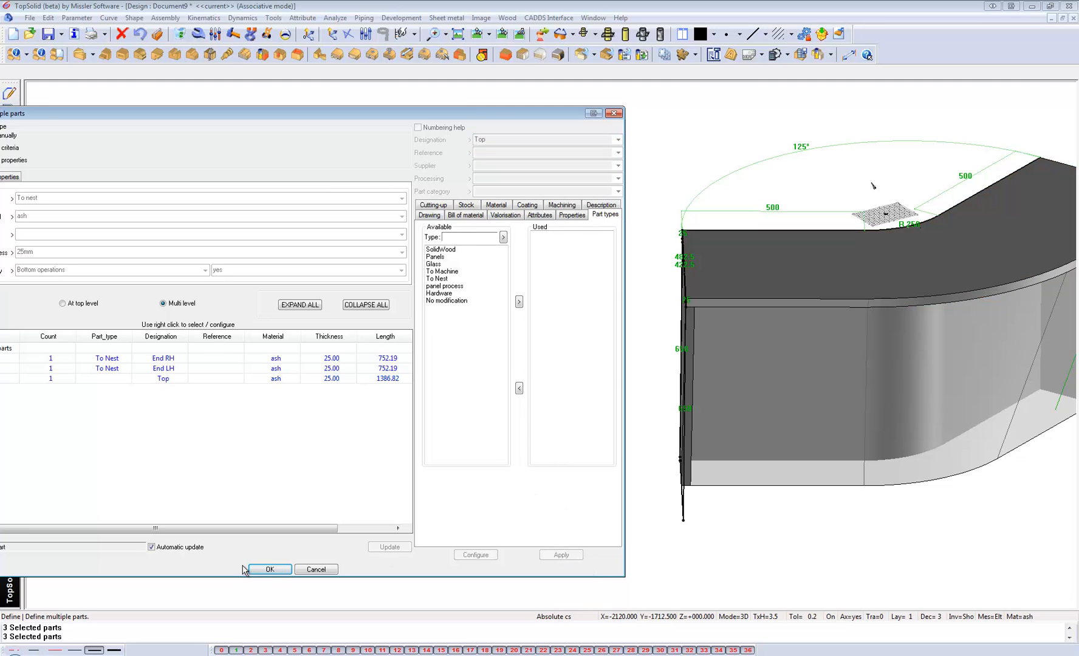
left_click(275, 569)
Sketch an 80 mm diameter circle in top view near the inner corner of the top panel's left end.
middle_click_drag(660, 299, 210, 285)
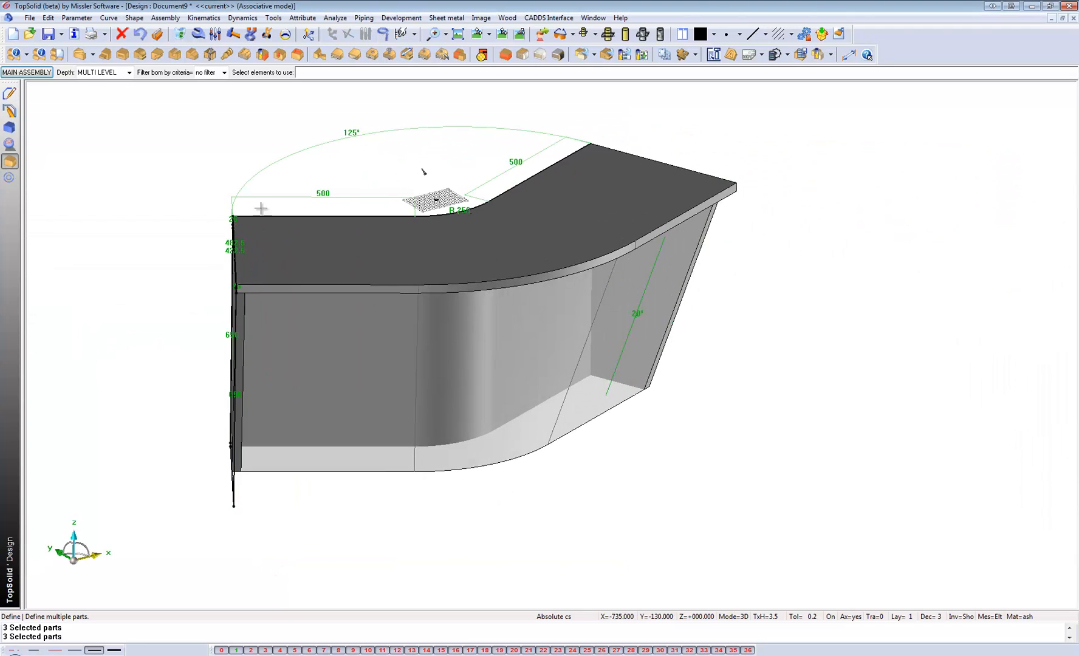
left_click(505, 35)
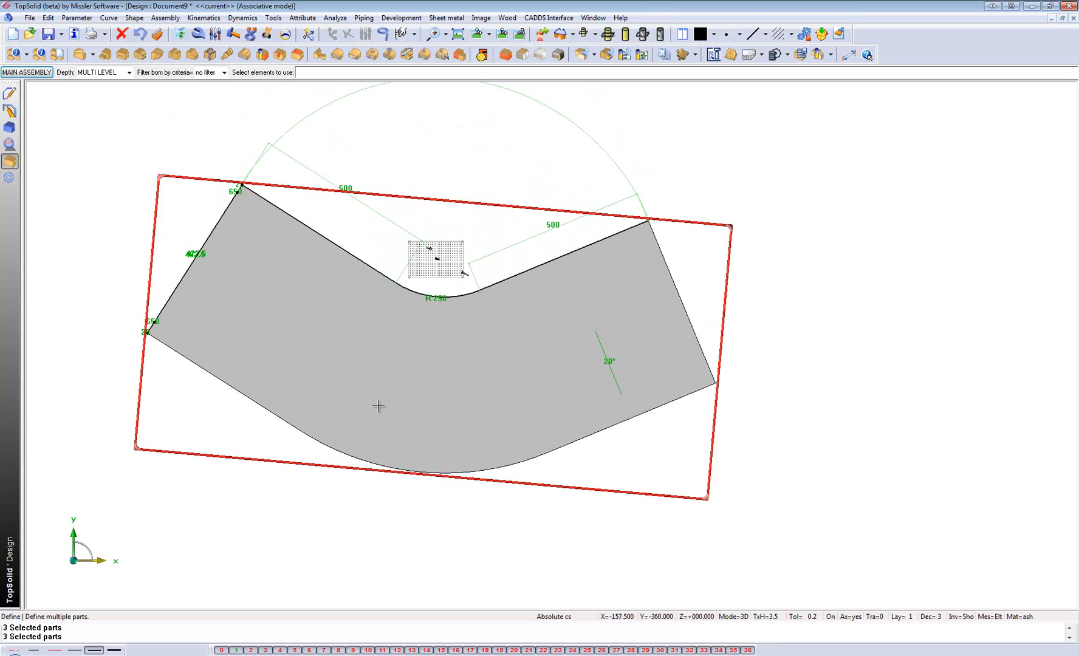
left_click(9, 93)
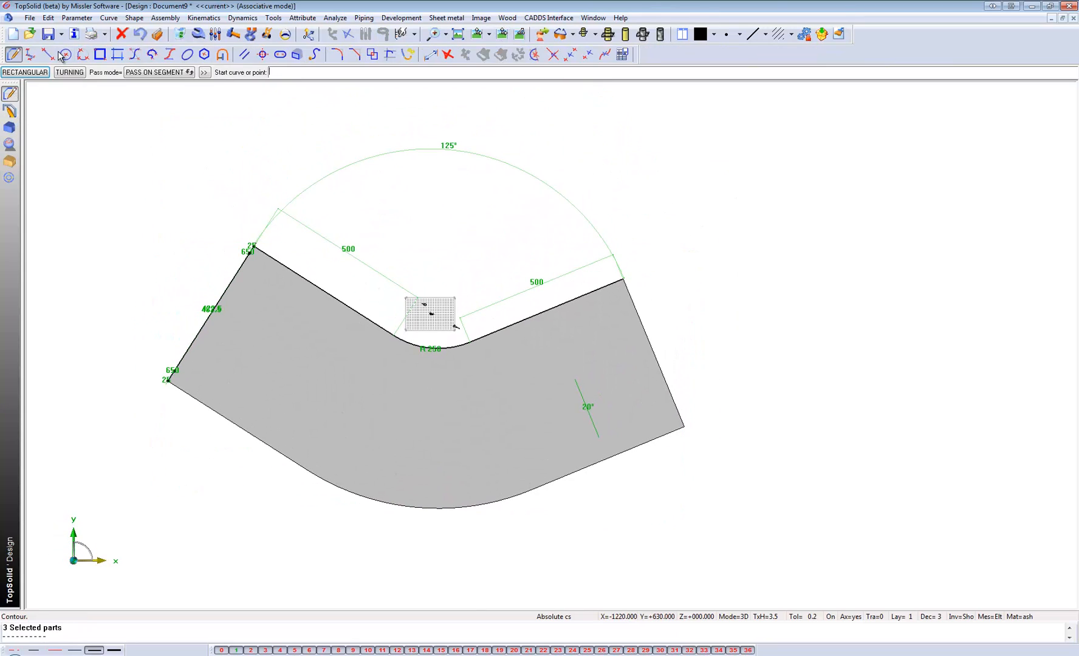
left_click(64, 55)
left_click(260, 286)
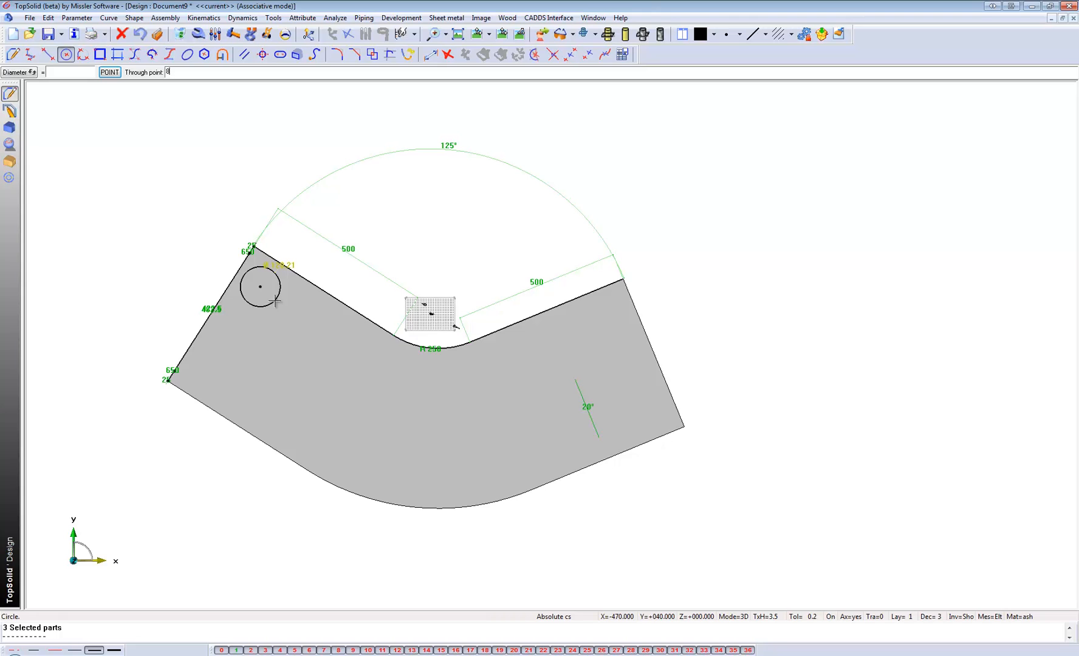
key("Return")
scroll(186, 218, "up", 1)
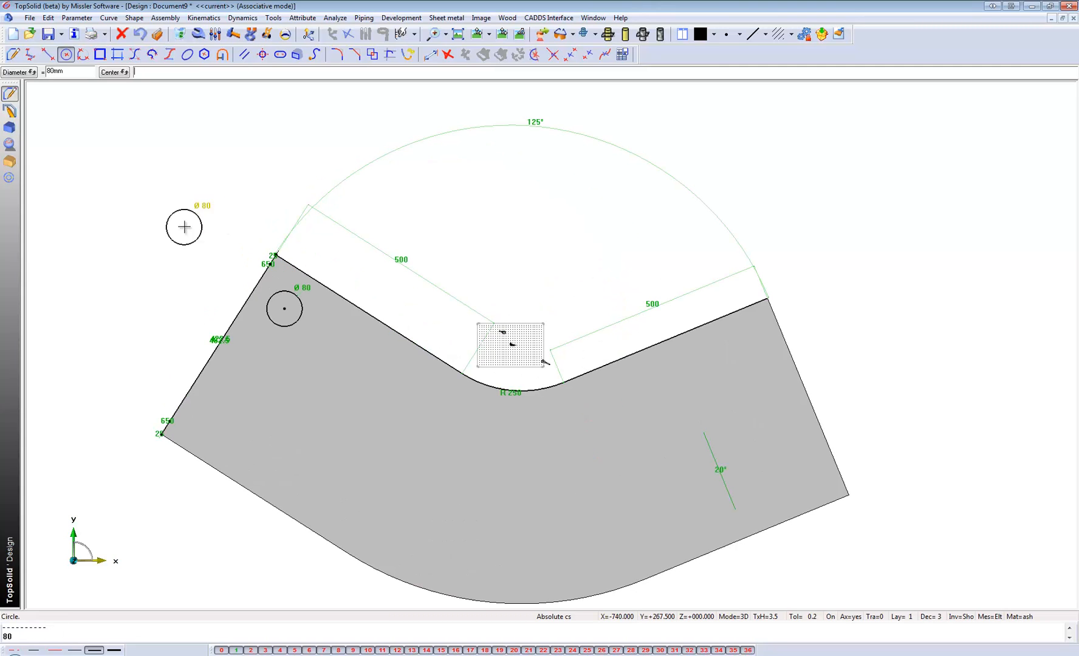
Sketch a rectangular contour about 675 by 420 mm across the middle of the top panel's outer curved edge.
left_click(101, 55)
scroll(122, 151, "down", 1)
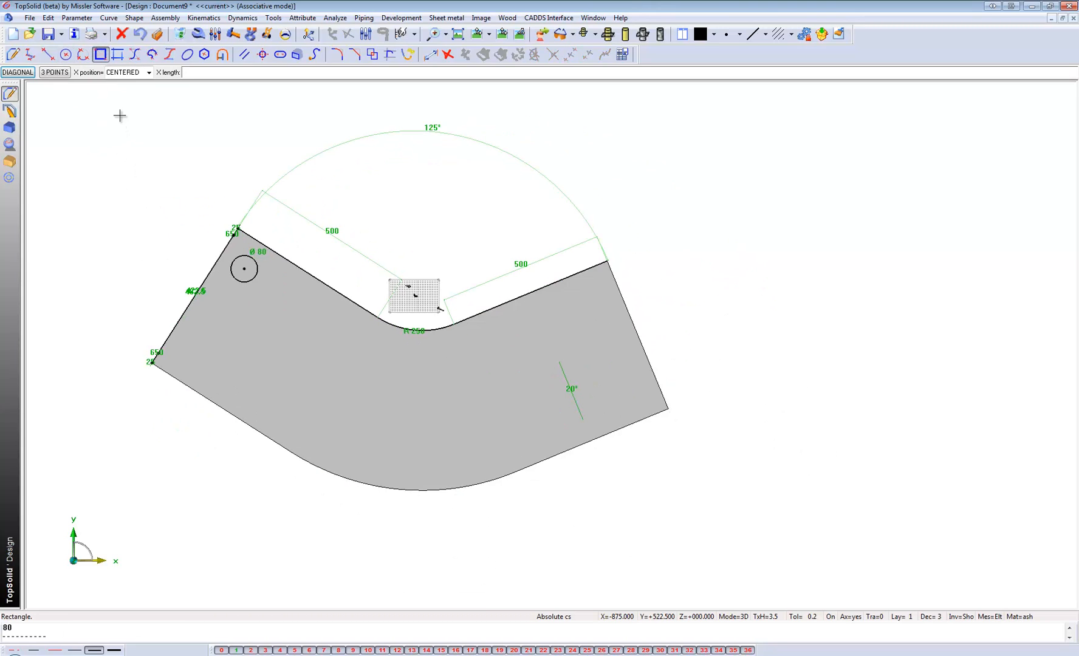
left_click(12, 55)
left_click(38, 74)
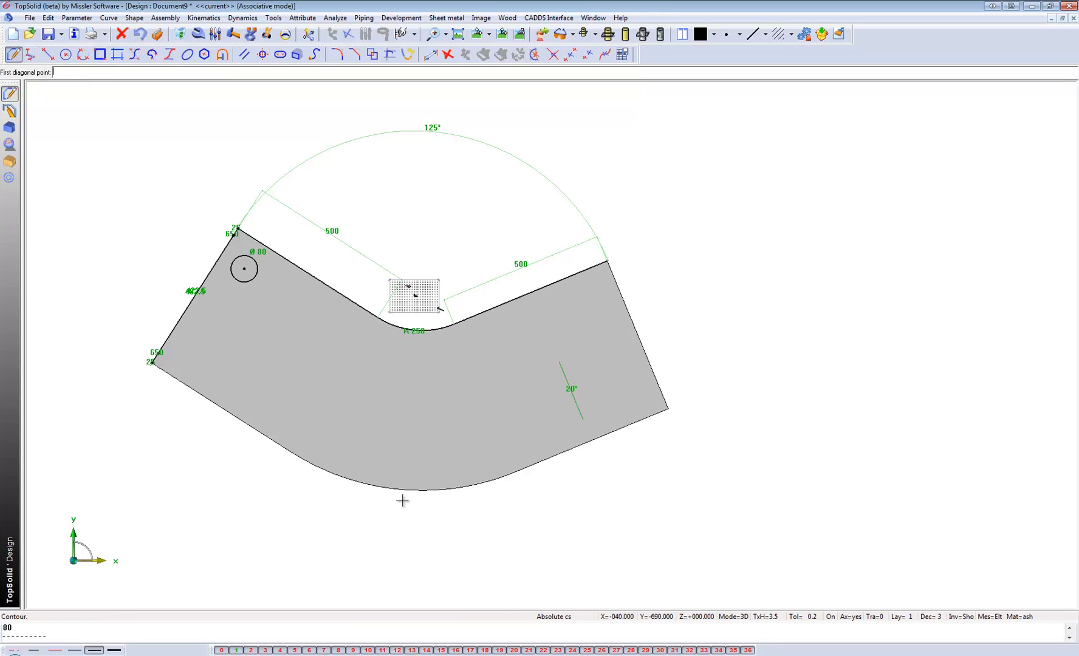
left_click(306, 383)
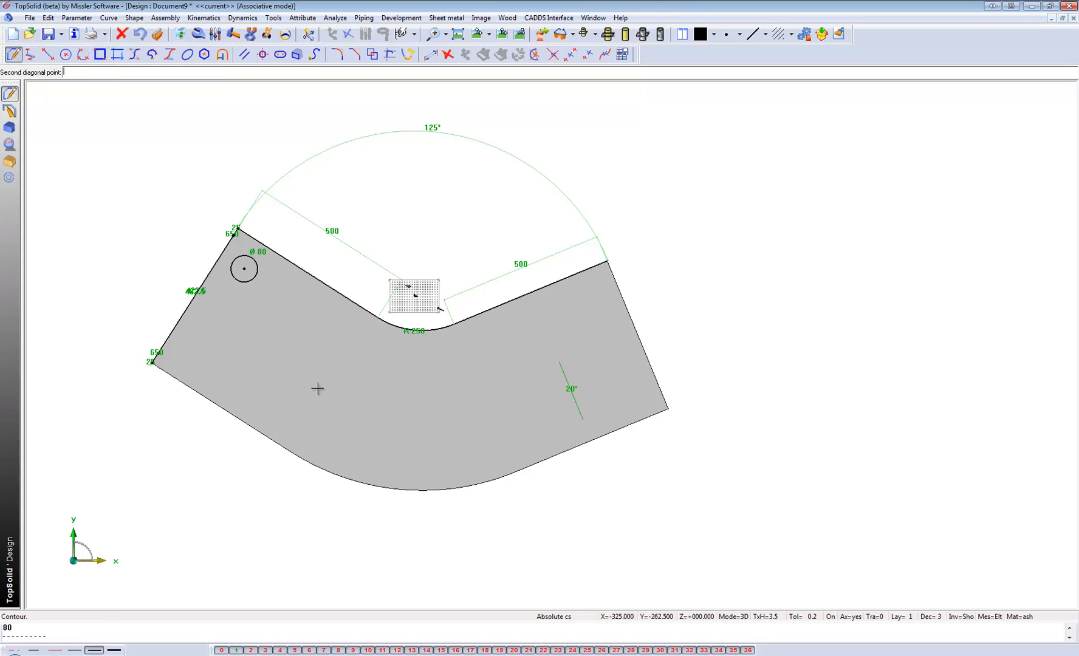
left_click(530, 521)
left_click(83, 73)
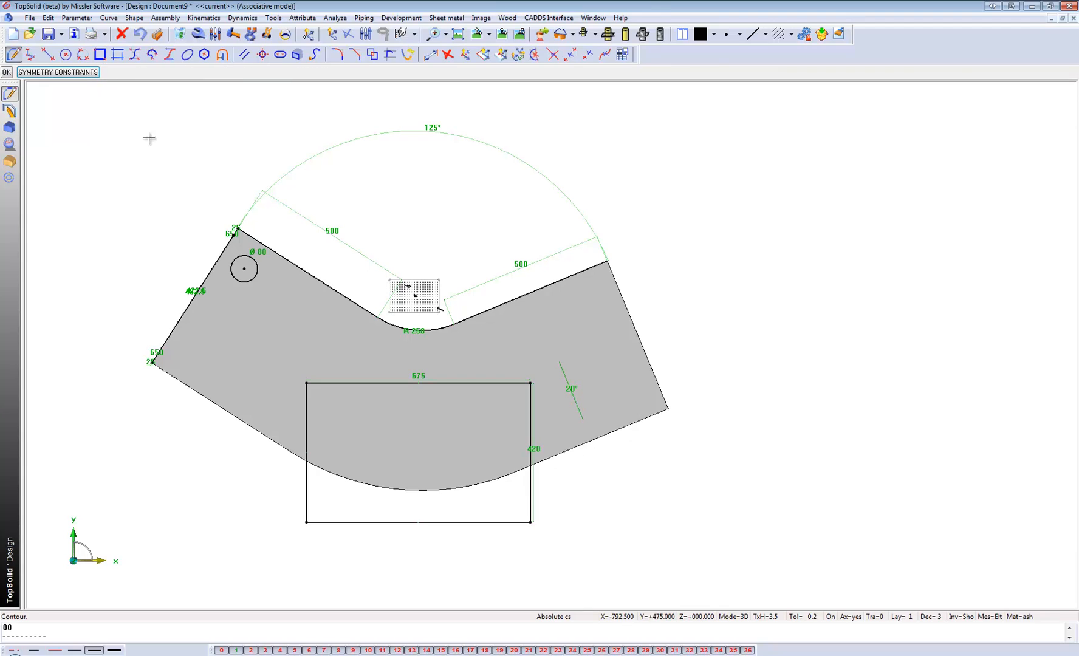
Draw a small three-point arc near the inner corner of the top panel's right end.
left_click(82, 55)
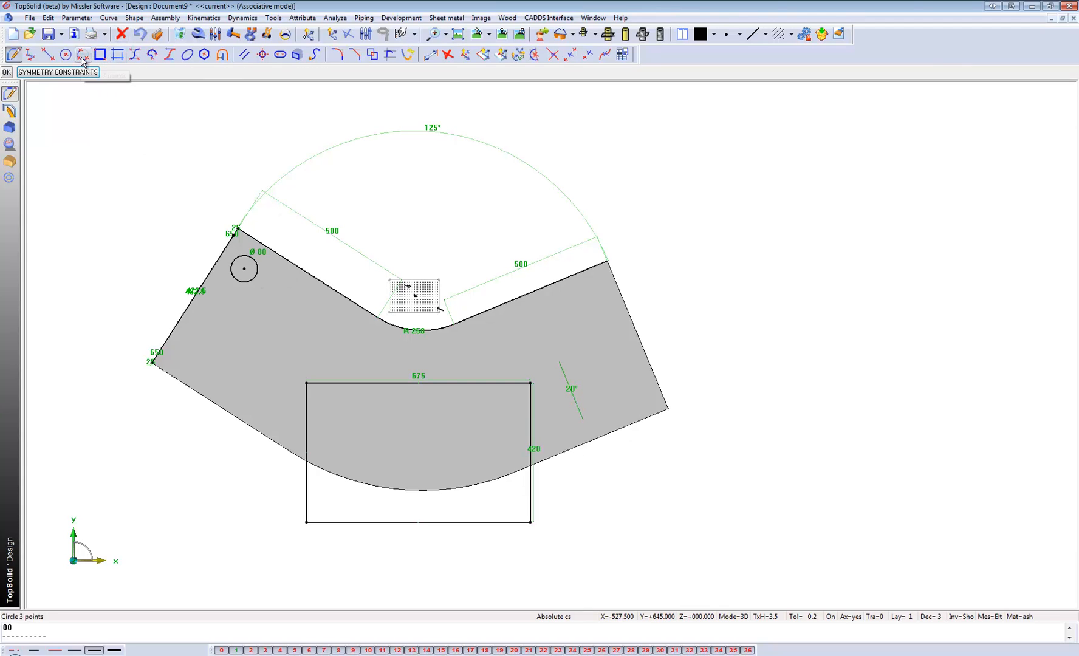
left_click(593, 286)
left_click(608, 316)
left_click(588, 334)
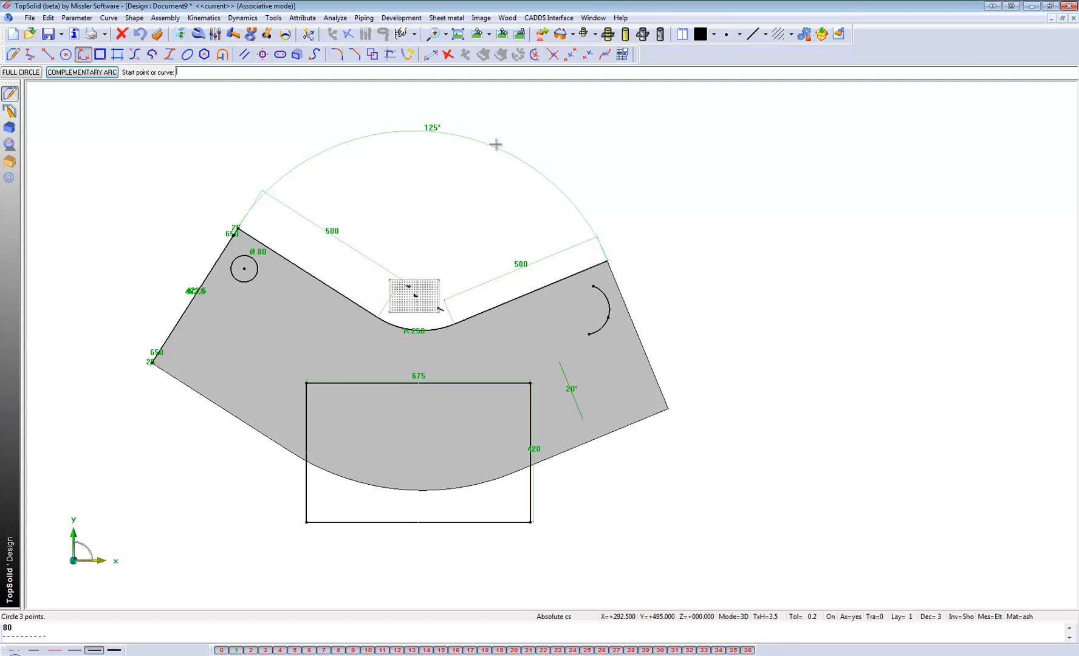
Cut a 12 mm deep pocket into the top panel's upper face from the rectangular contour.
left_click(519, 34)
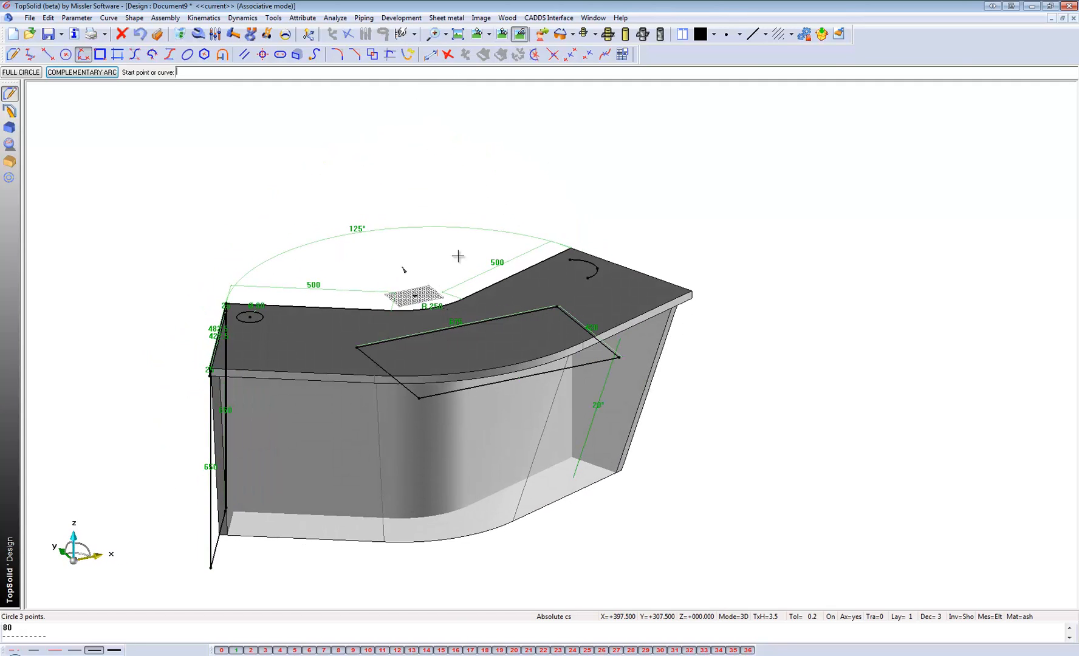
left_click(9, 161)
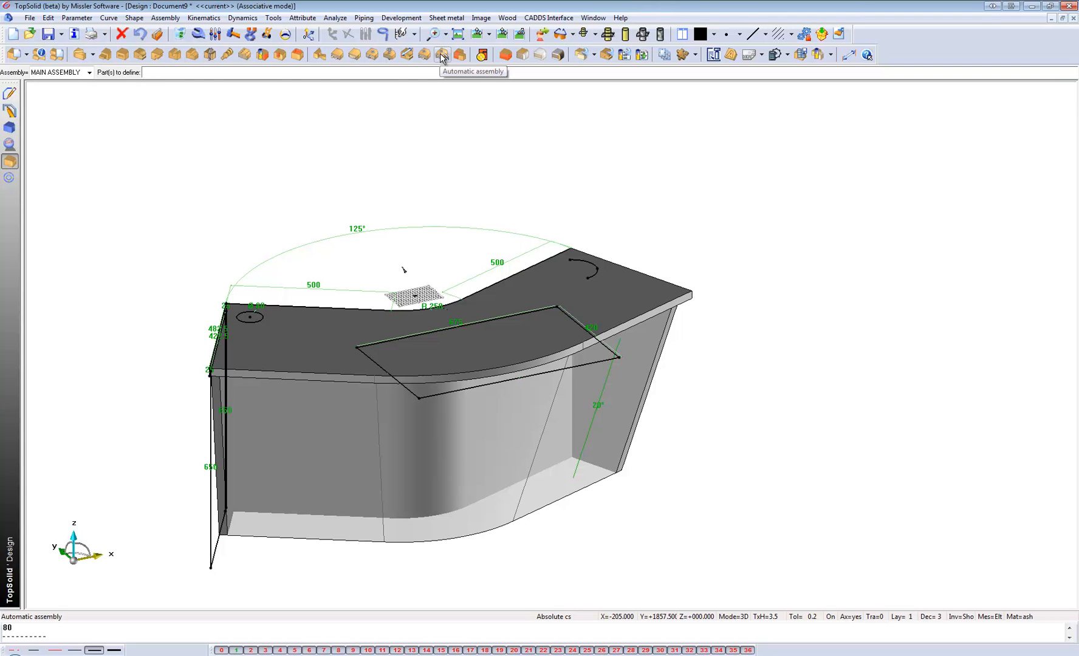
left_click(297, 54)
scroll(354, 370, "up", 2)
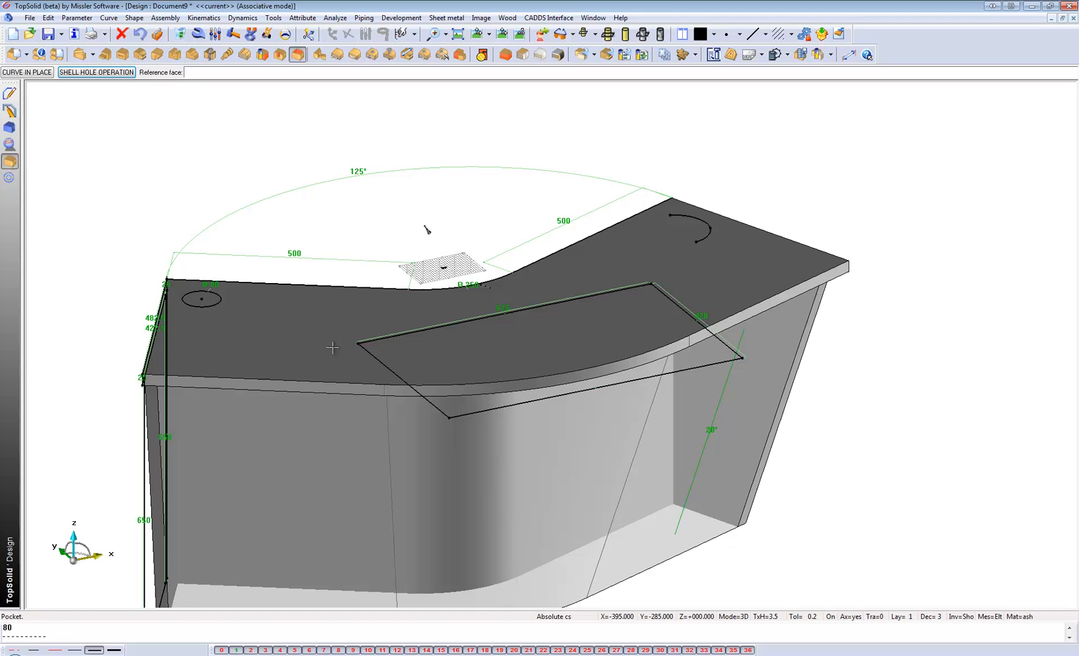
left_click(304, 330)
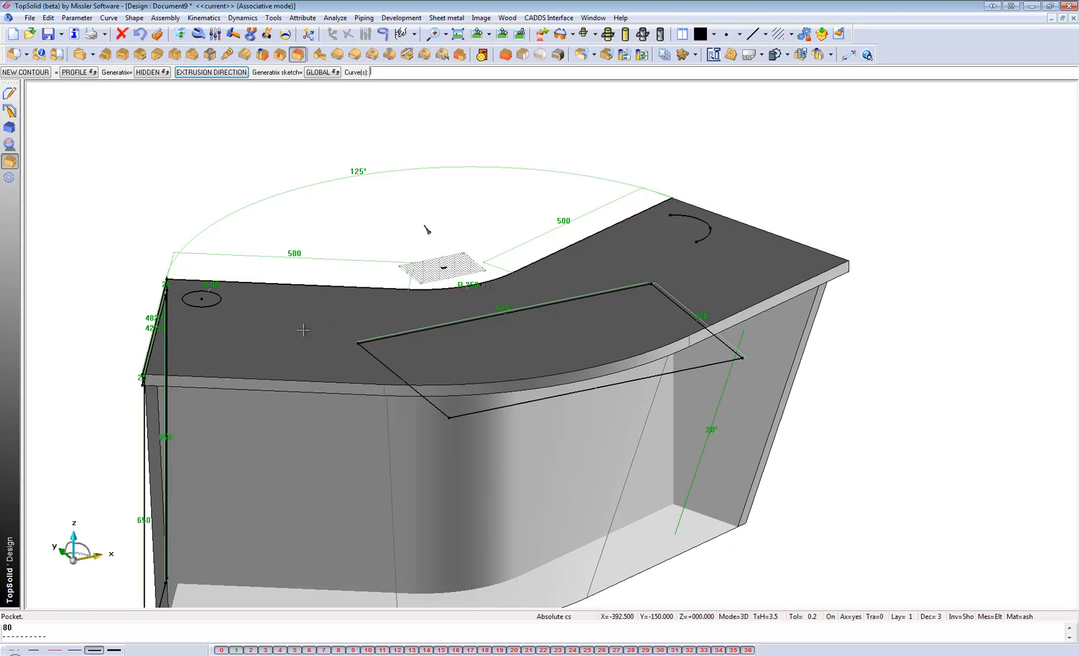
left_click(409, 333)
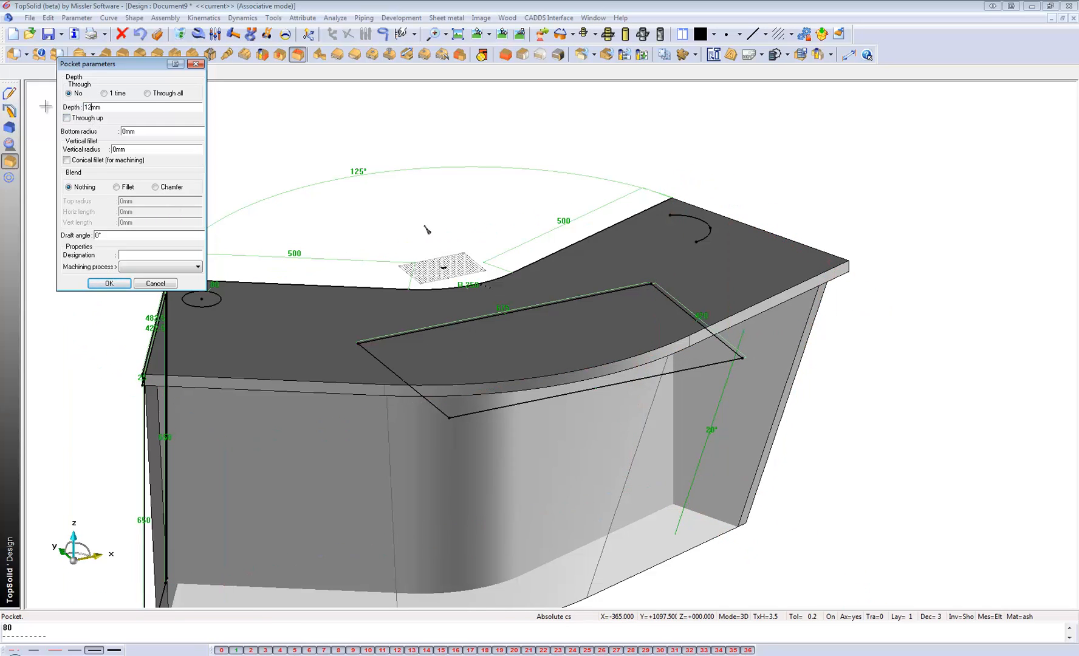
left_click(113, 283)
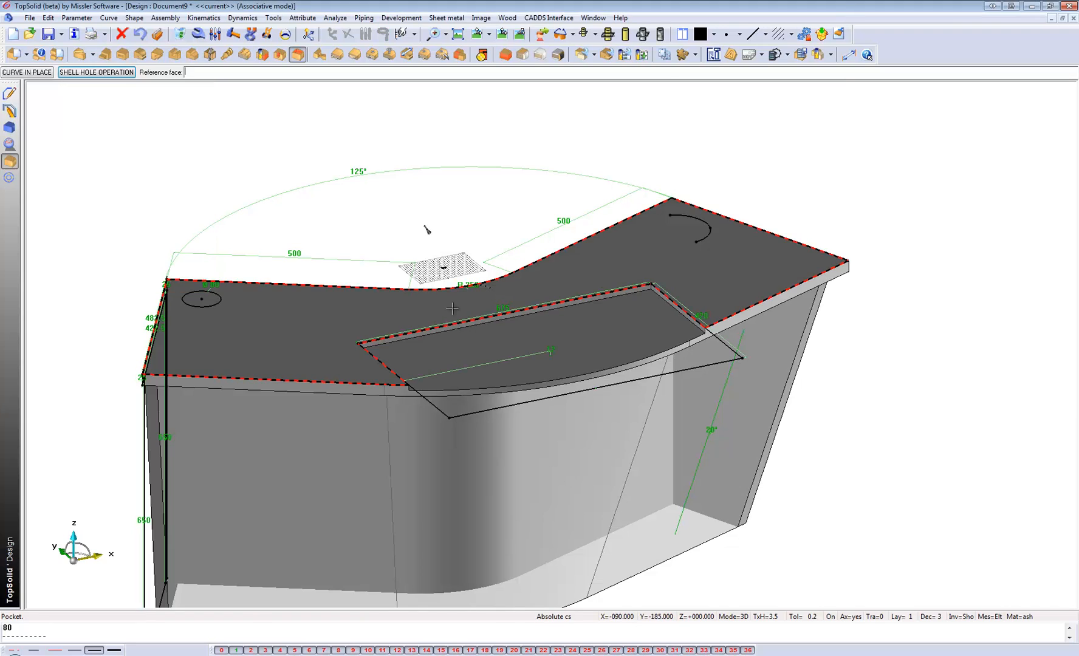
Start a Groove on the top panel's upper face along the small arc near its right end, keeping the default start and end conditions.
scroll(496, 316, "up", 2)
scroll(705, 293, "up", 3)
scroll(740, 310, "down", 3)
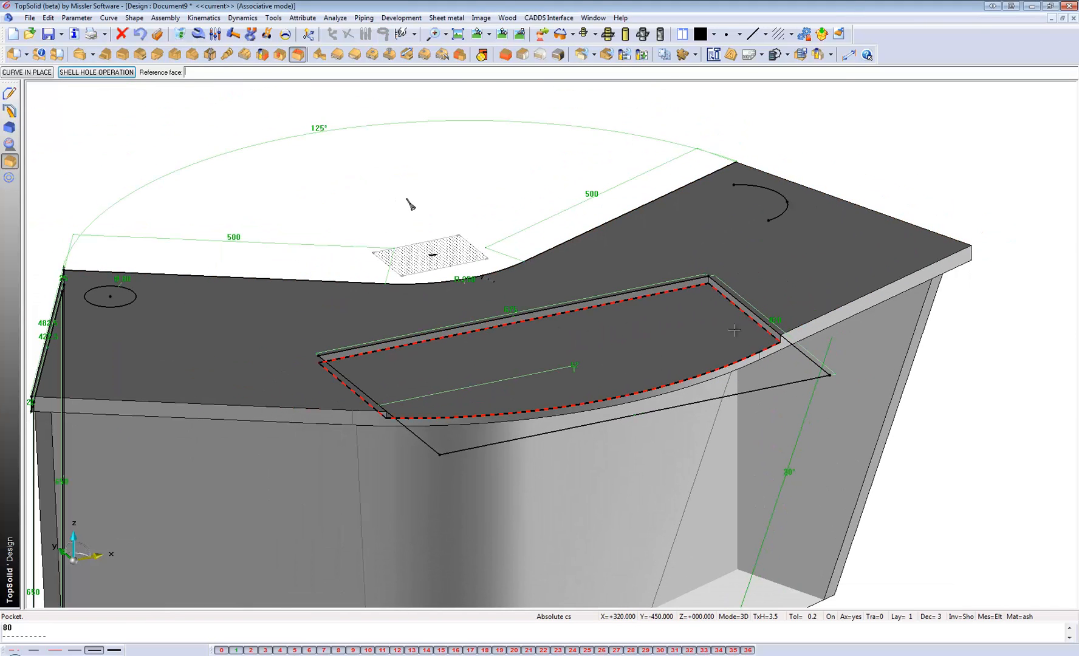
scroll(675, 418, "down", 2)
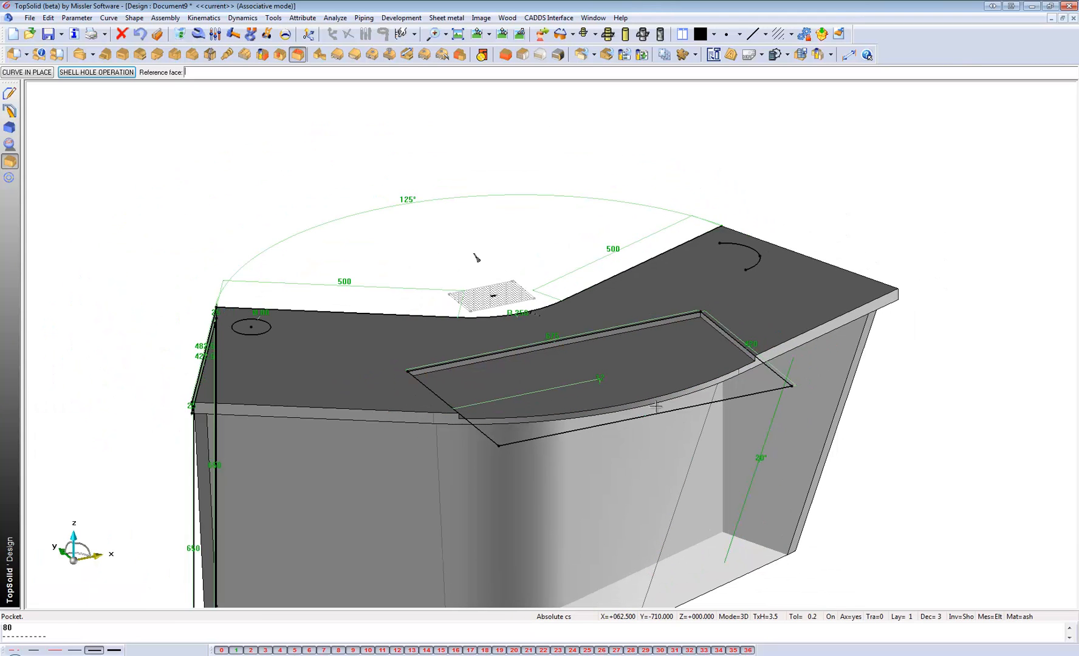
scroll(620, 383, "up", 1)
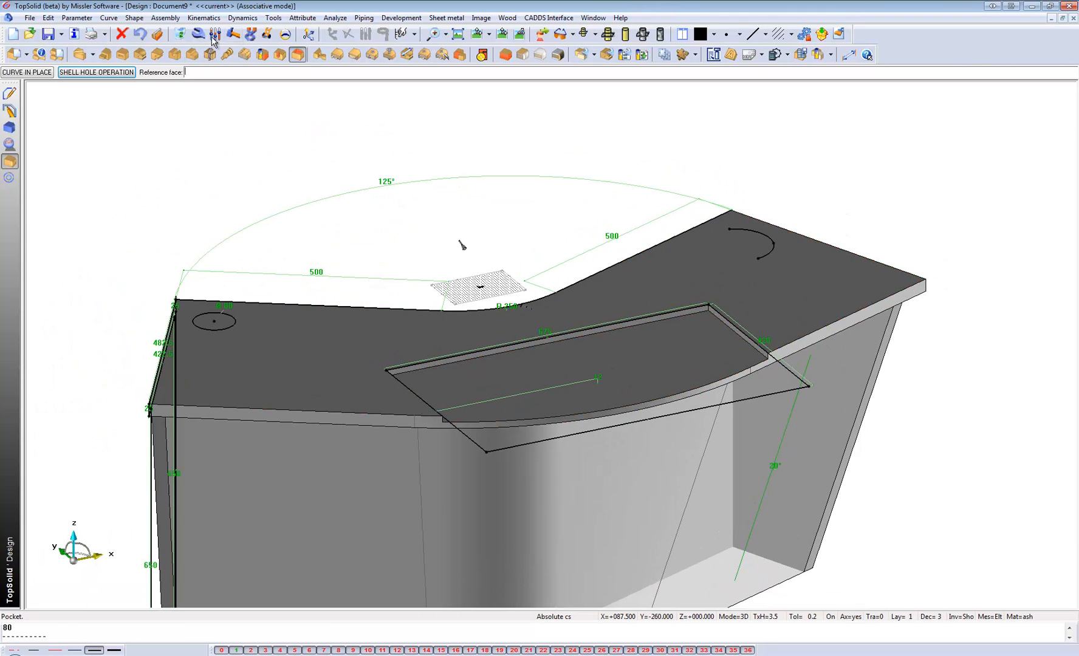
left_click(175, 57)
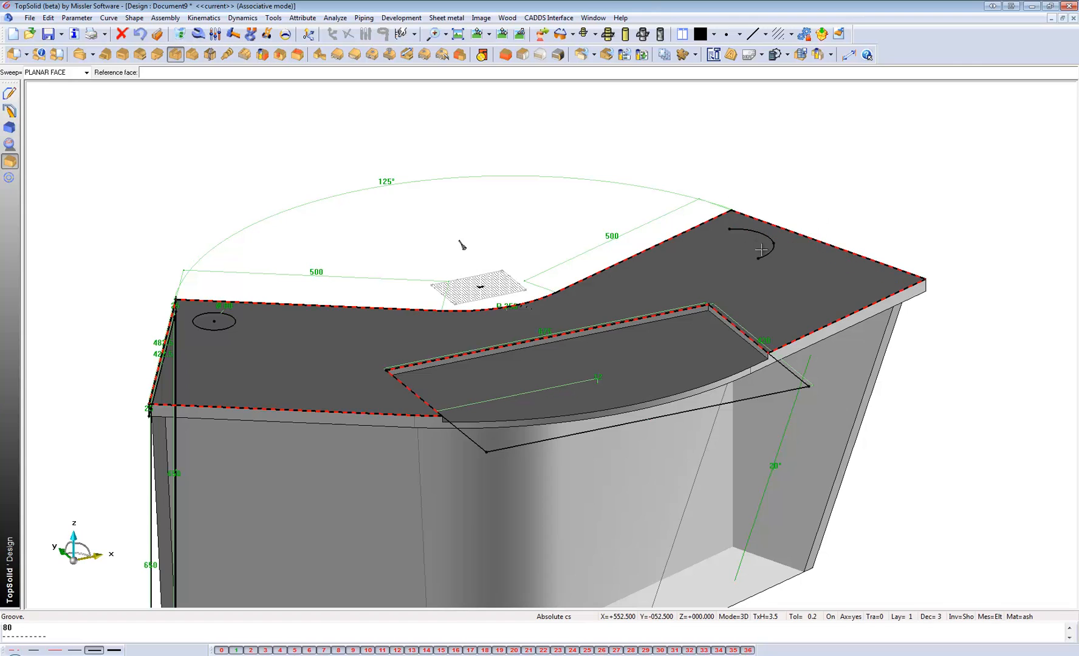
left_click(775, 283)
left_click(769, 245)
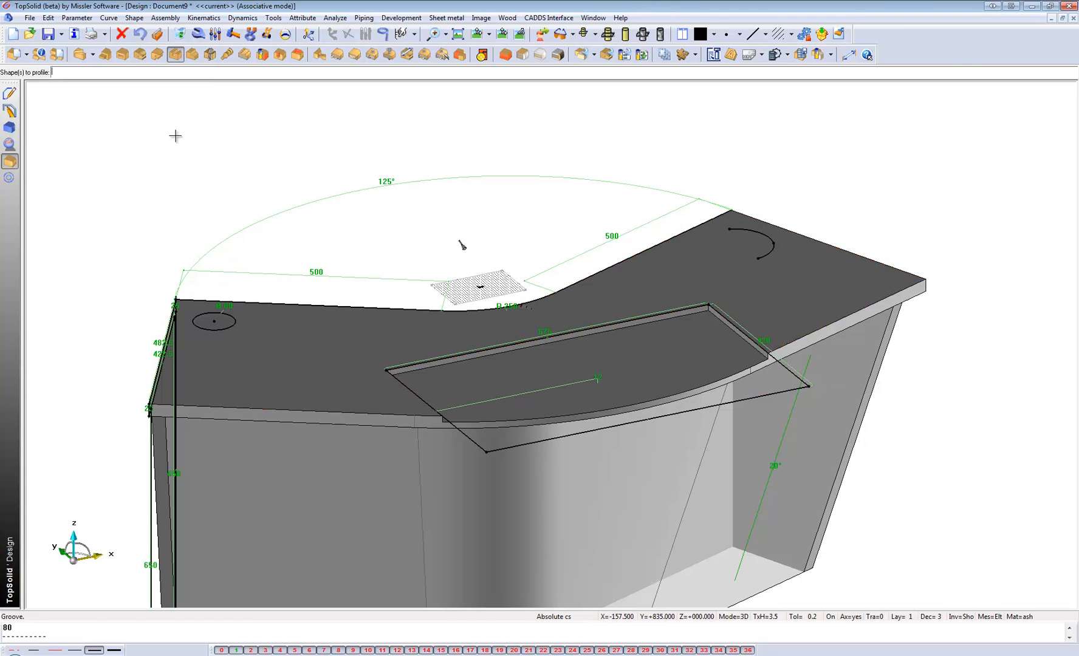
left_click(739, 275)
key("Return")
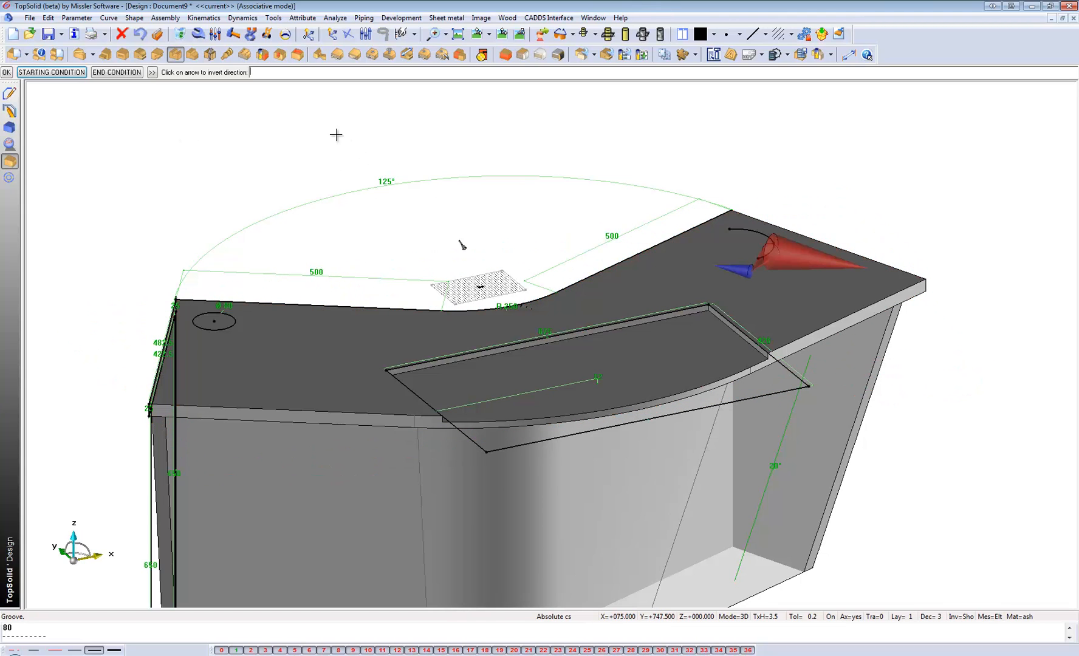
key("Return")
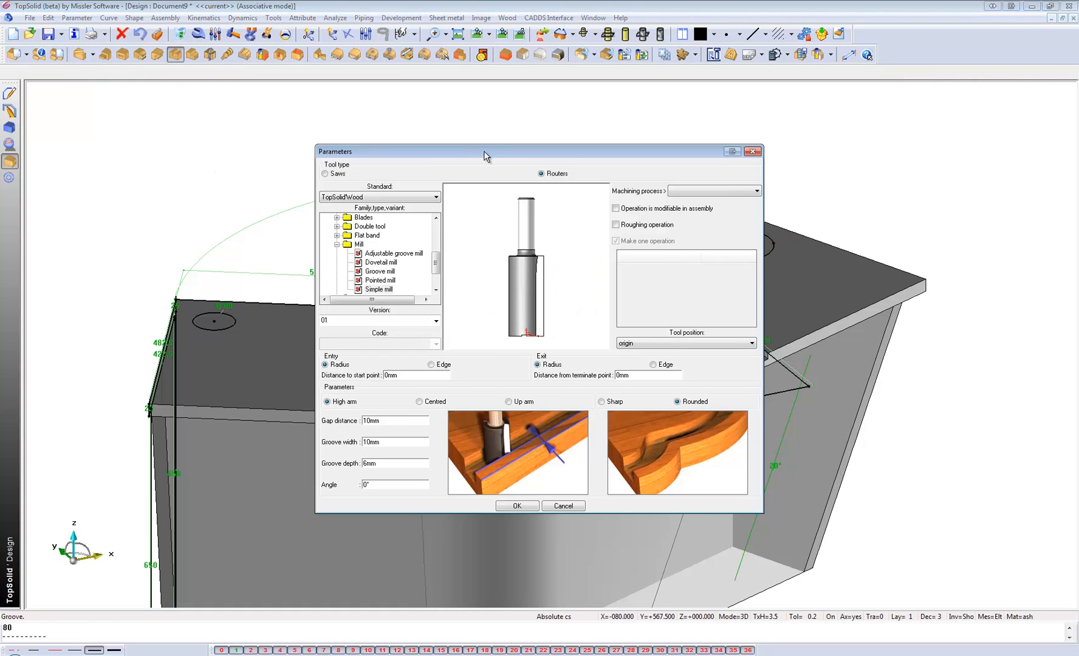
Create the arc groove with the TopSolid'Wood Simple mill and a gap distance of 0 mm.
left_click_drag(380, 152, 204, 140)
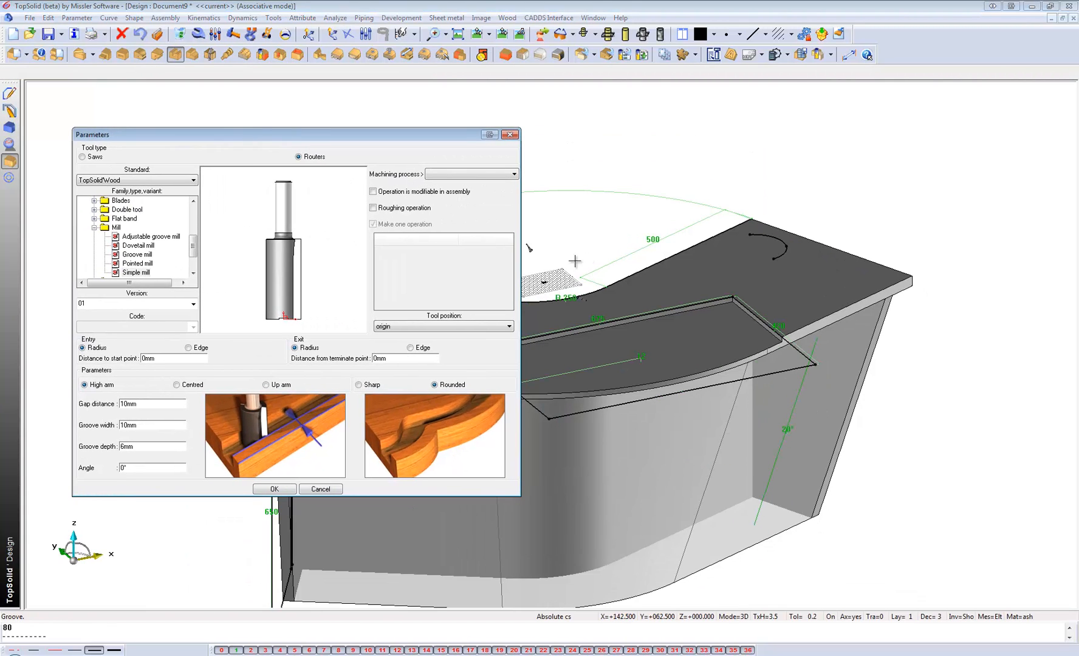
left_click(135, 272)
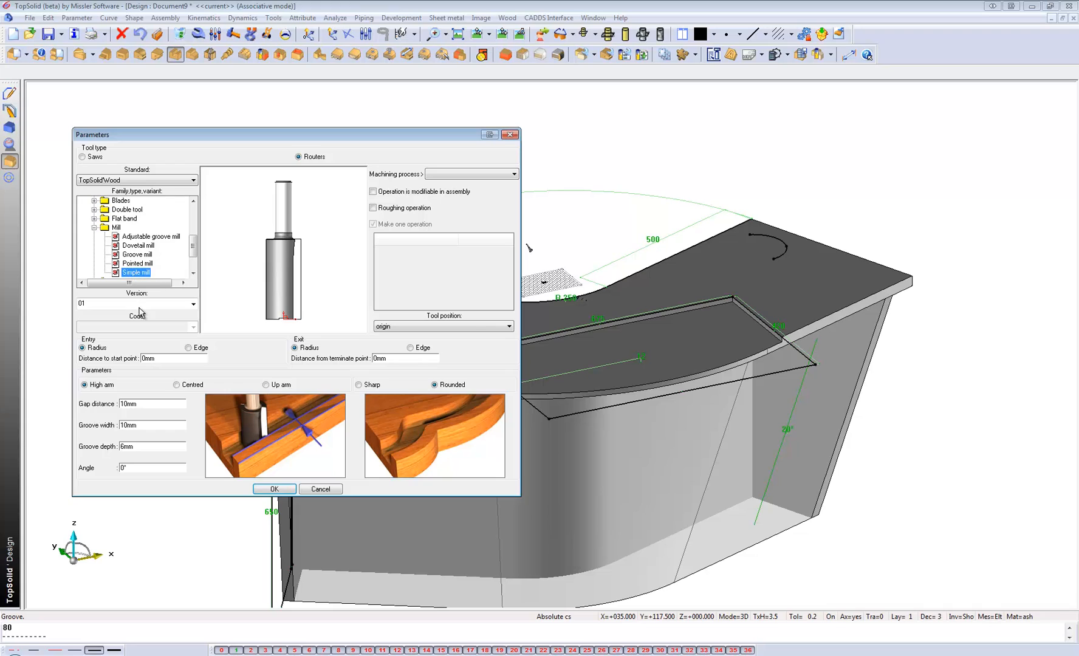
left_click(129, 403)
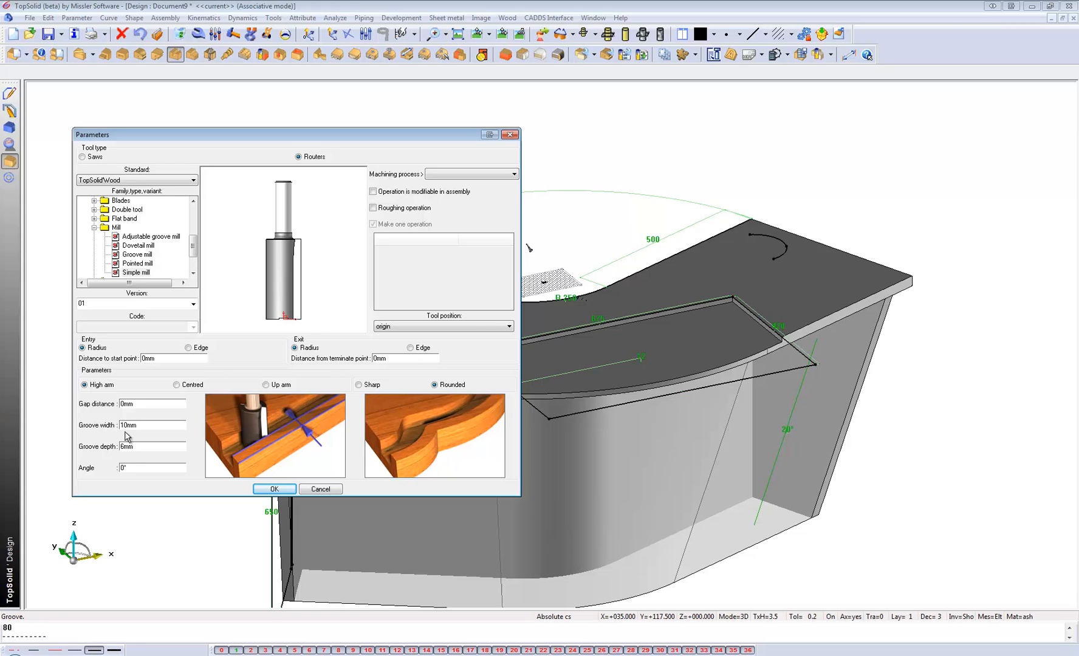
left_click(126, 425)
left_click(274, 489)
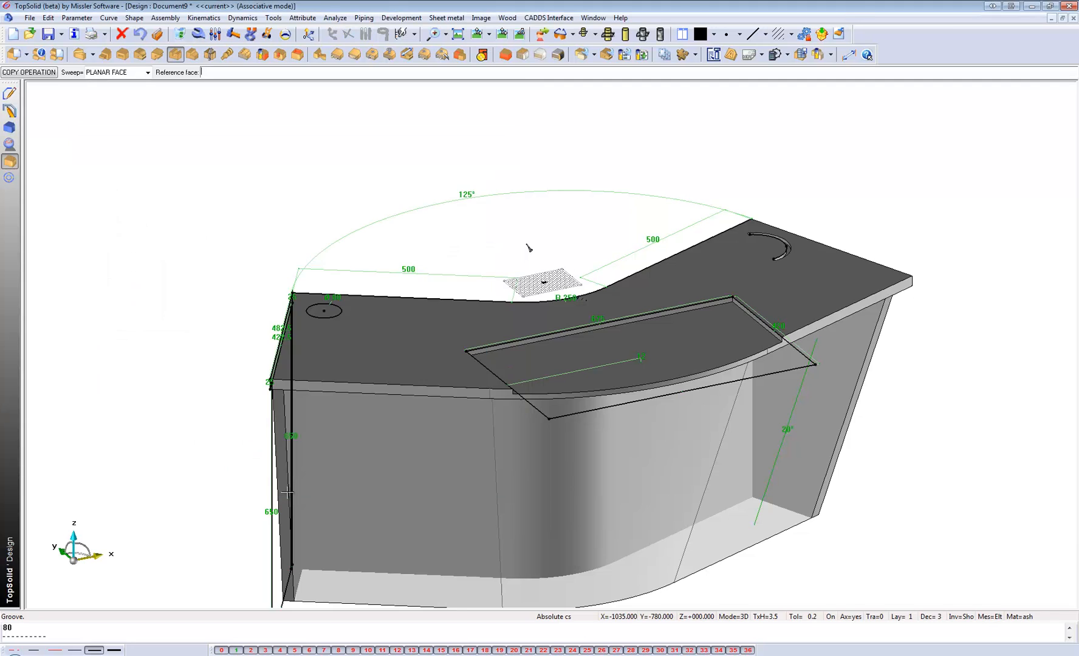
Saw a through hole in the top panel from the 80 mm circle near its left end.
scroll(782, 232, "up", 5)
scroll(814, 245, "down", 3)
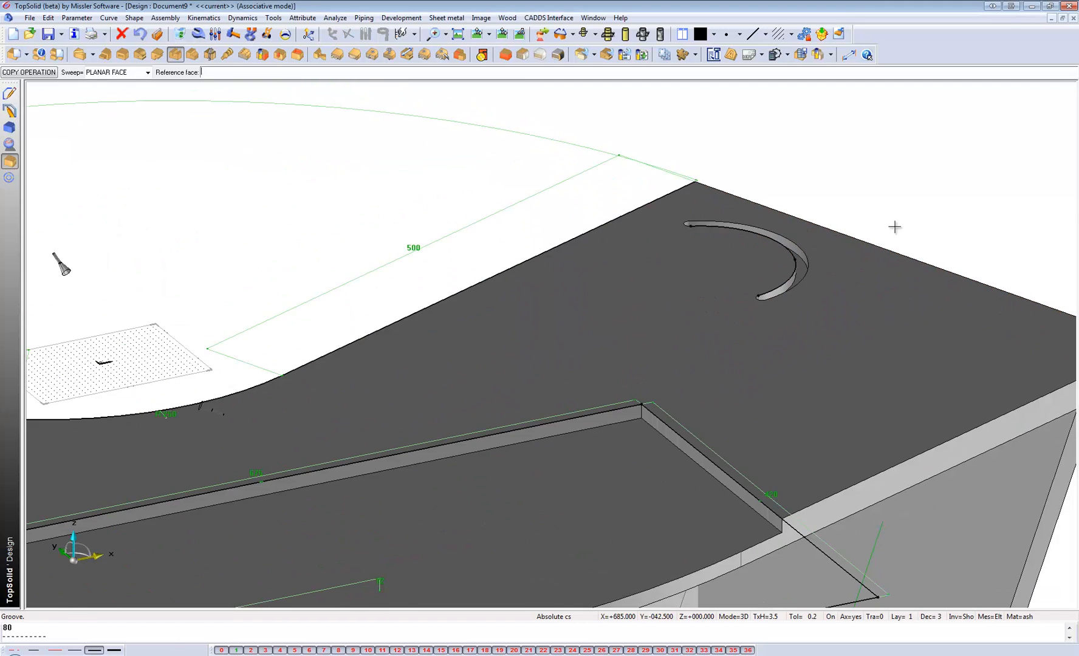
scroll(915, 226, "down", 3)
left_click(210, 54)
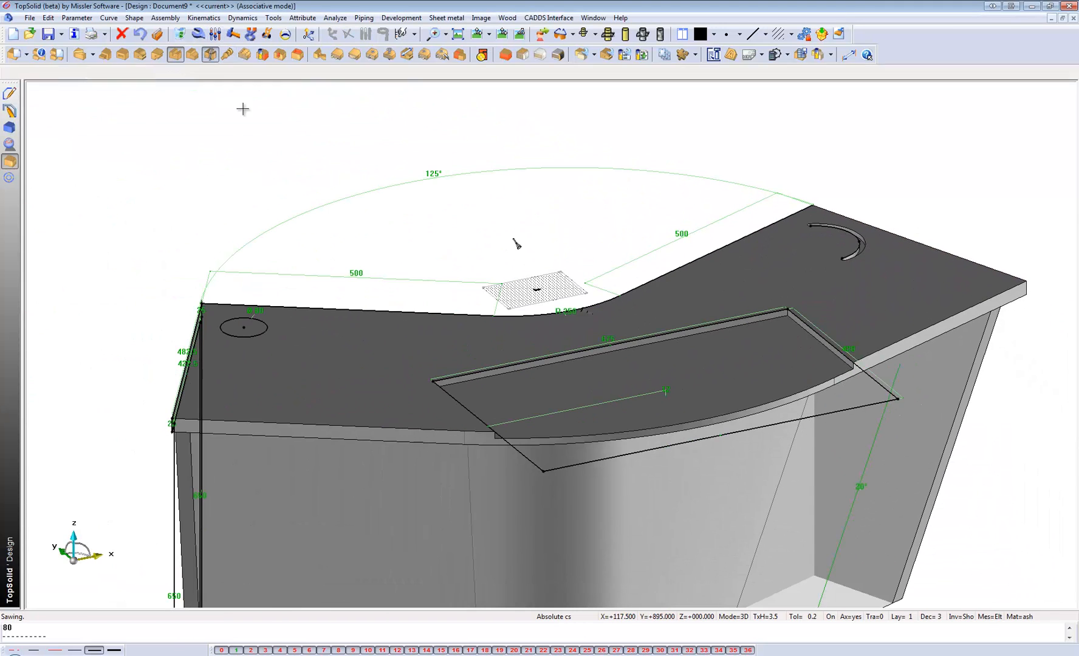
left_click(242, 325)
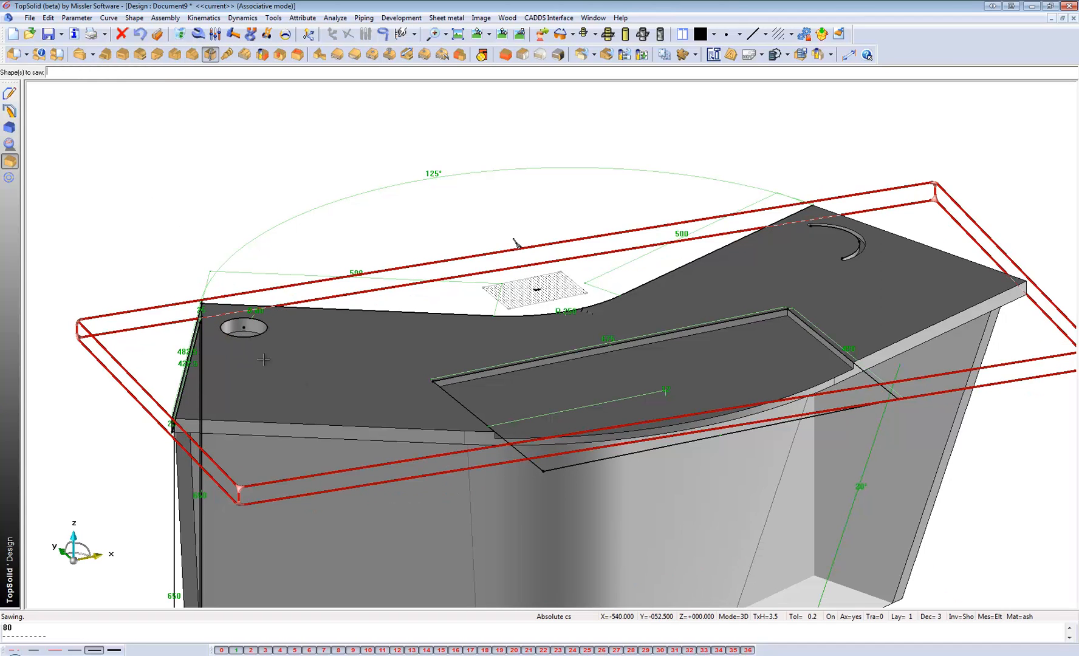
mouse_move(263, 360)
middle_mouse_down()
mouse_move(261, 452)
mouse_move(257, 345)
middle_mouse_up()
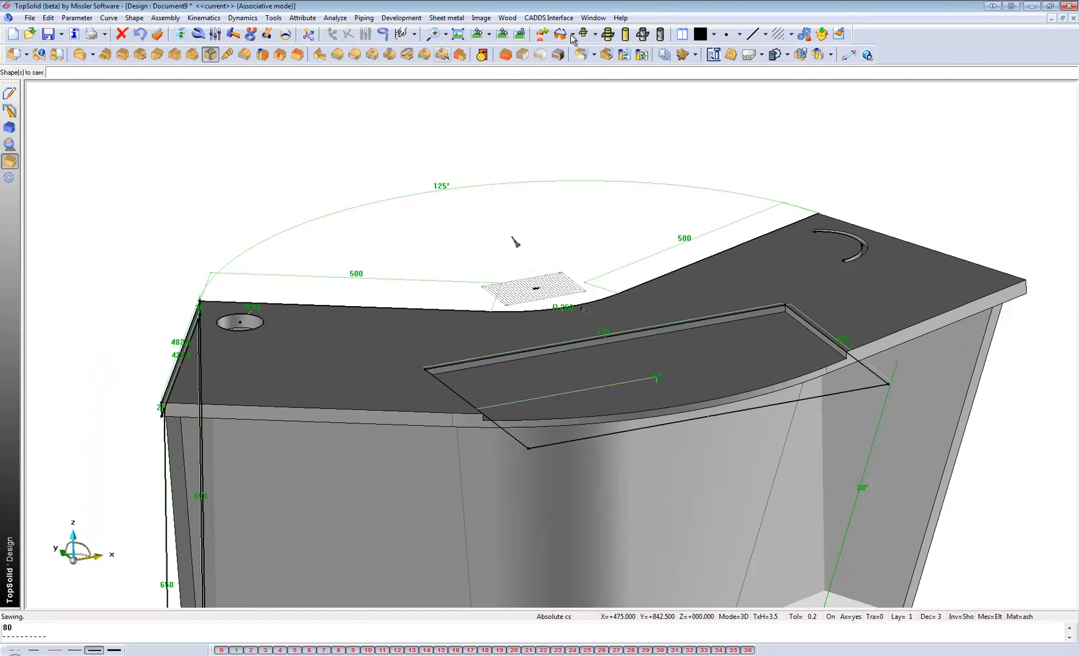
Show hidden edges as dashed lines and choose the top and right end panel as the elements of an automatic assembly.
left_click(595, 34)
left_click(599, 118)
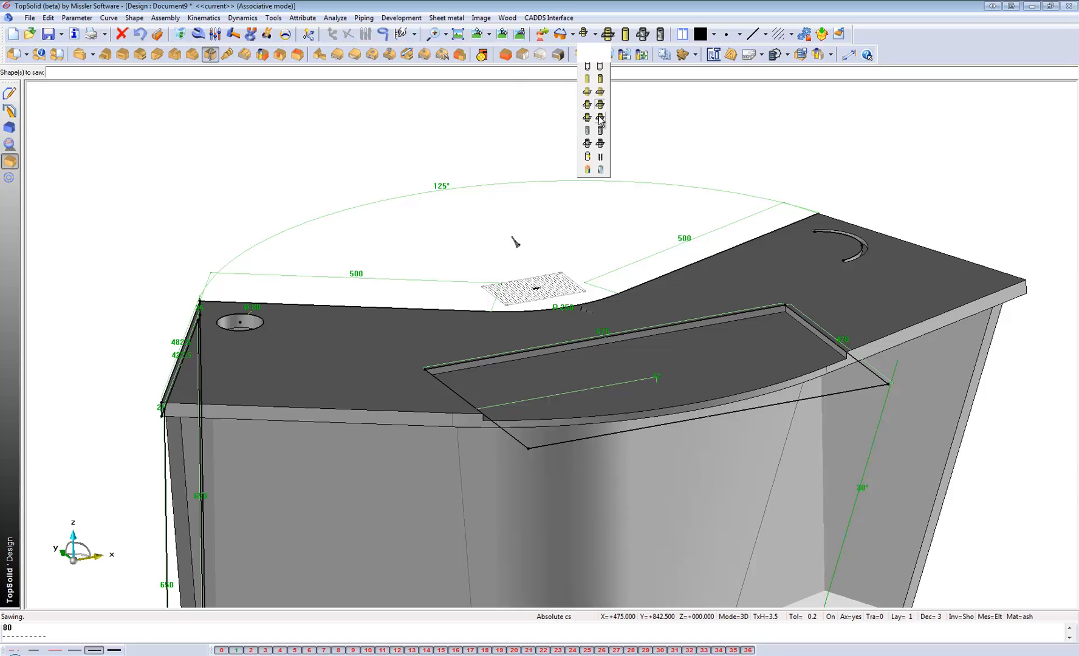
left_click(442, 54)
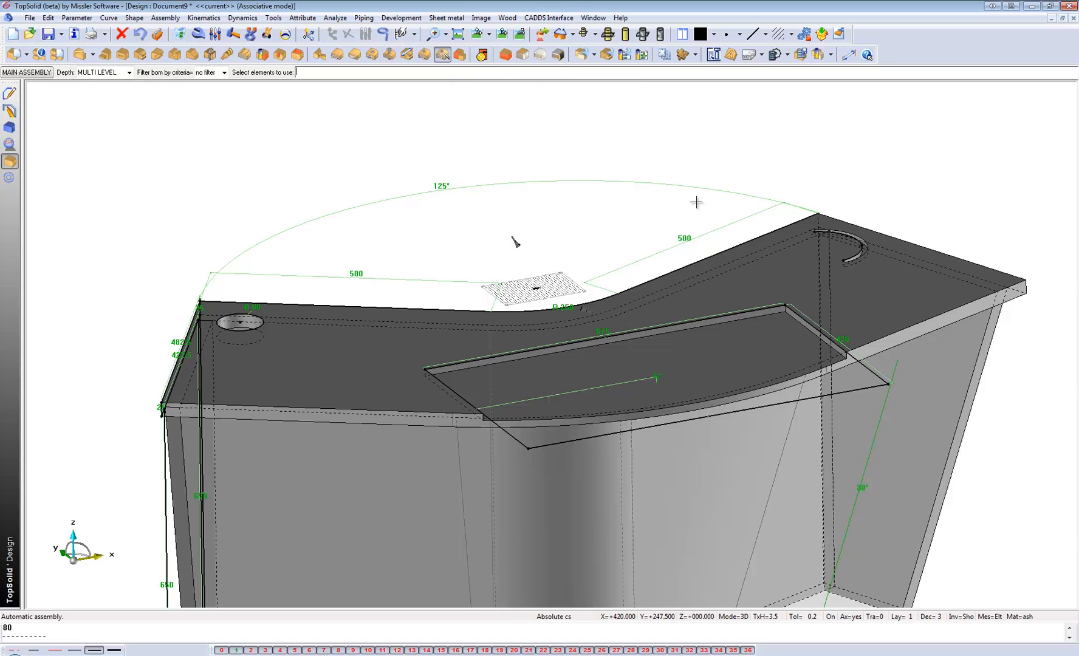
left_click(797, 283)
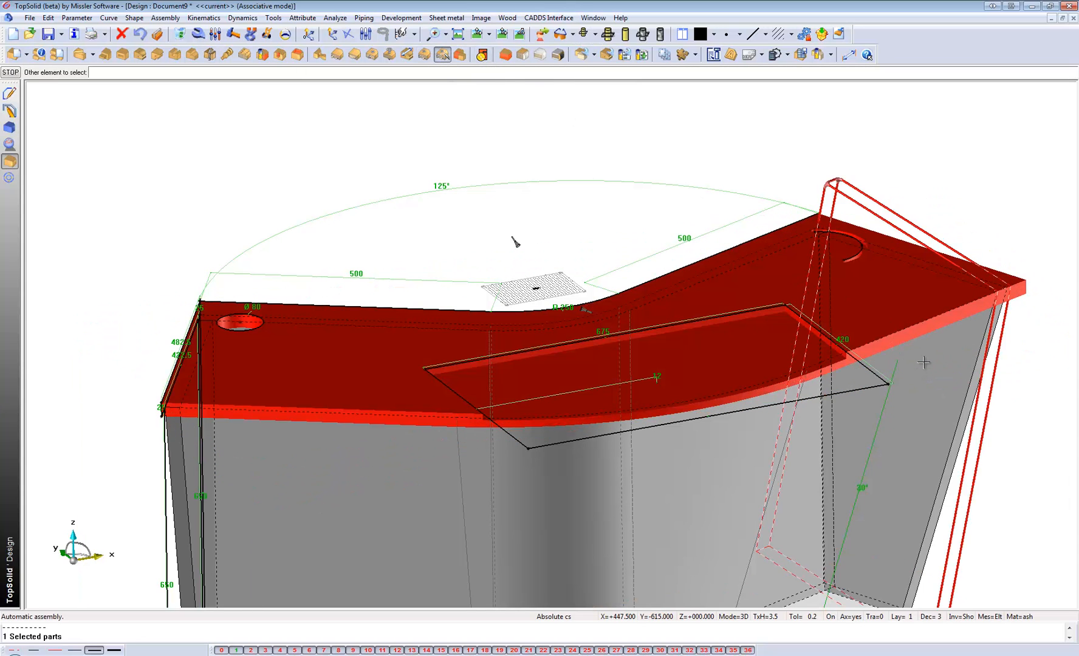
left_click(923, 362)
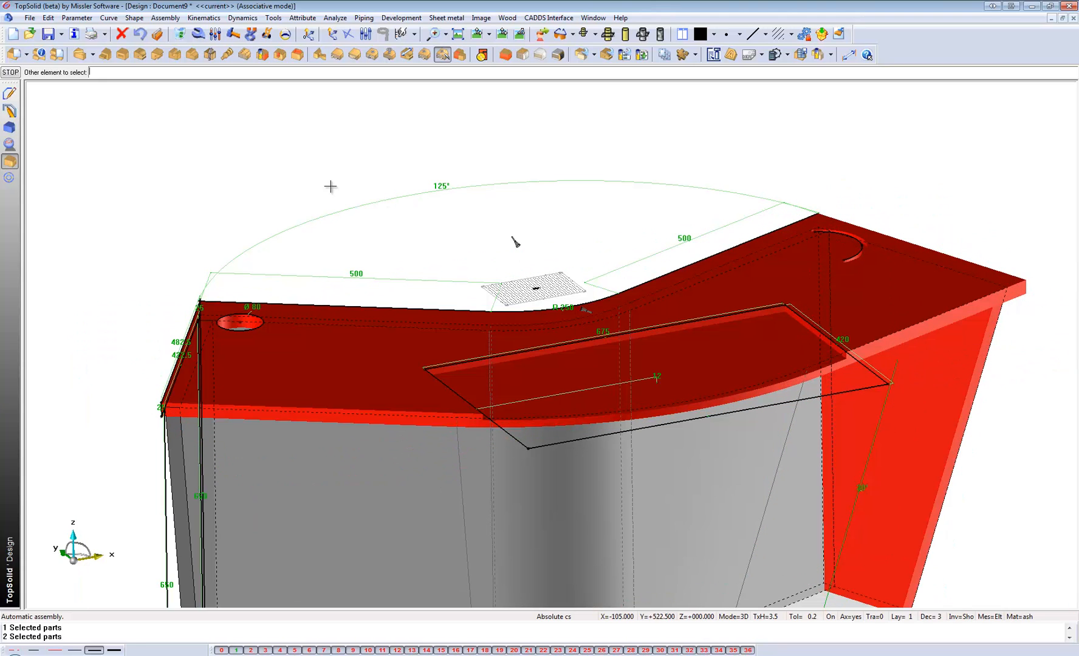
right_click(230, 151)
Apply the Screw rule to the right end and top panels, selecting the parts by the ash material criterion.
left_click(120, 82)
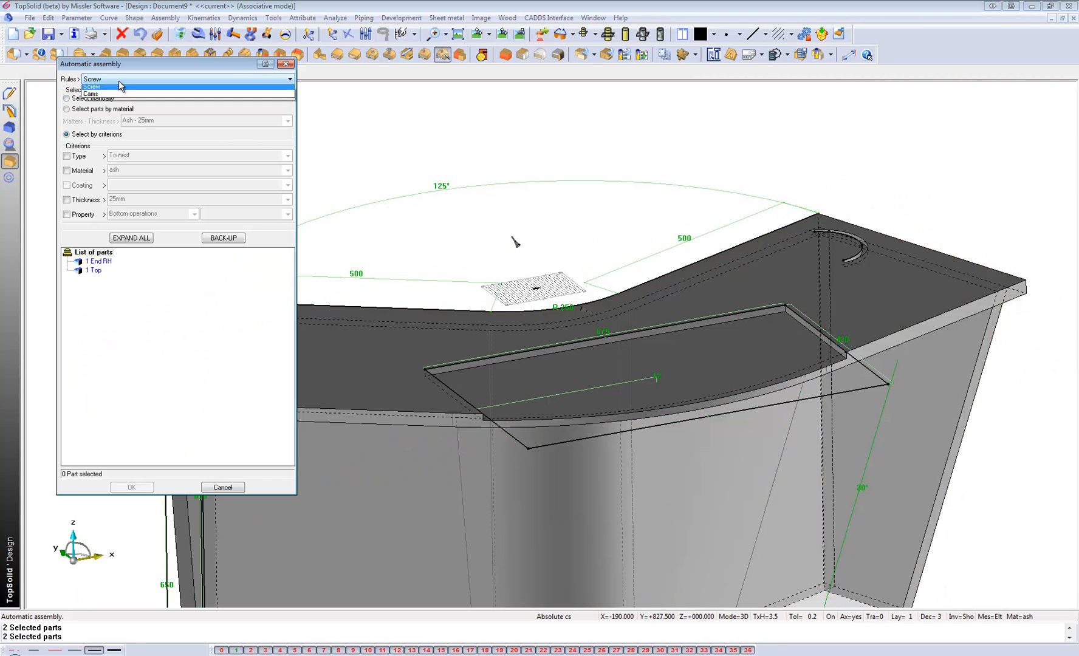
left_click(104, 99)
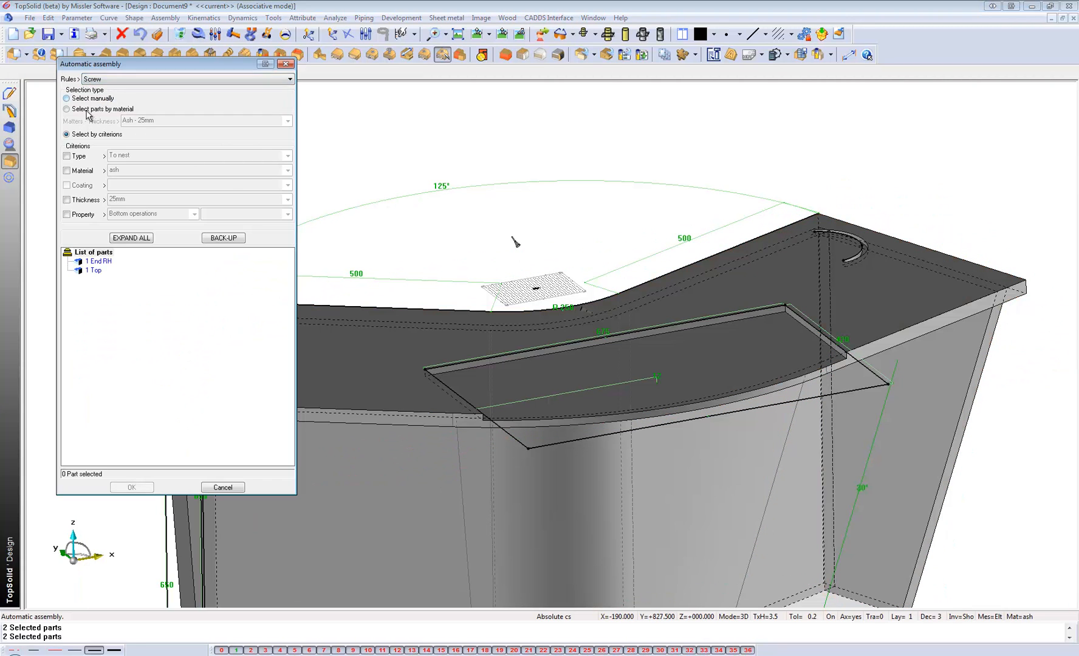
left_click(67, 171)
left_click(138, 489)
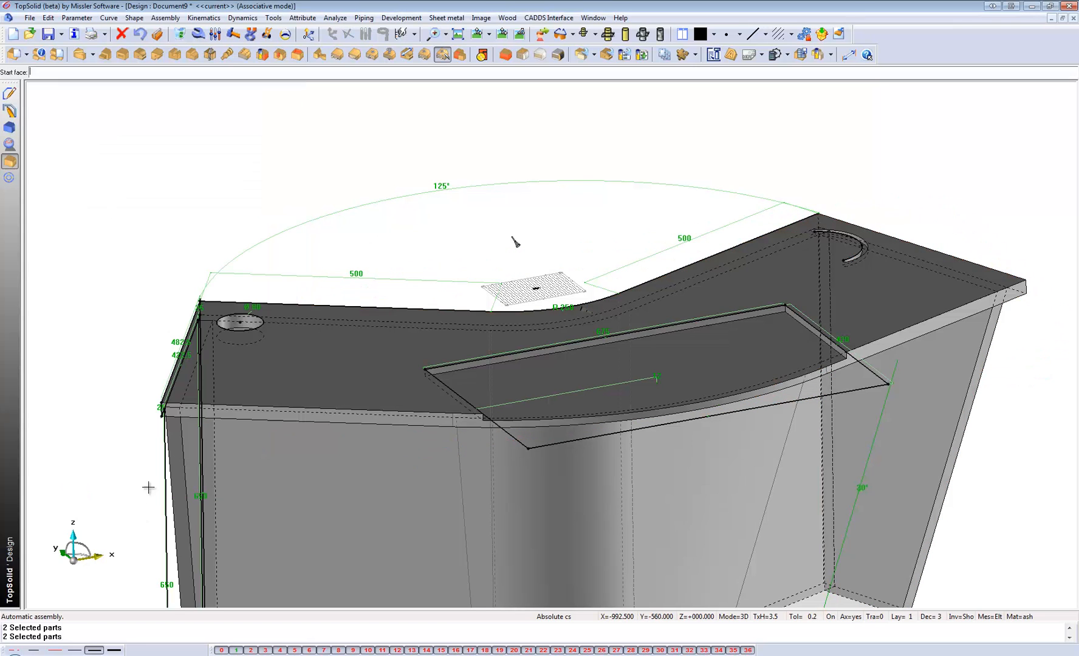
Place the screws between the top and right end panel, using the end panel's narrow inner edge as start face and the outside face option.
left_click(819, 263)
key("Return")
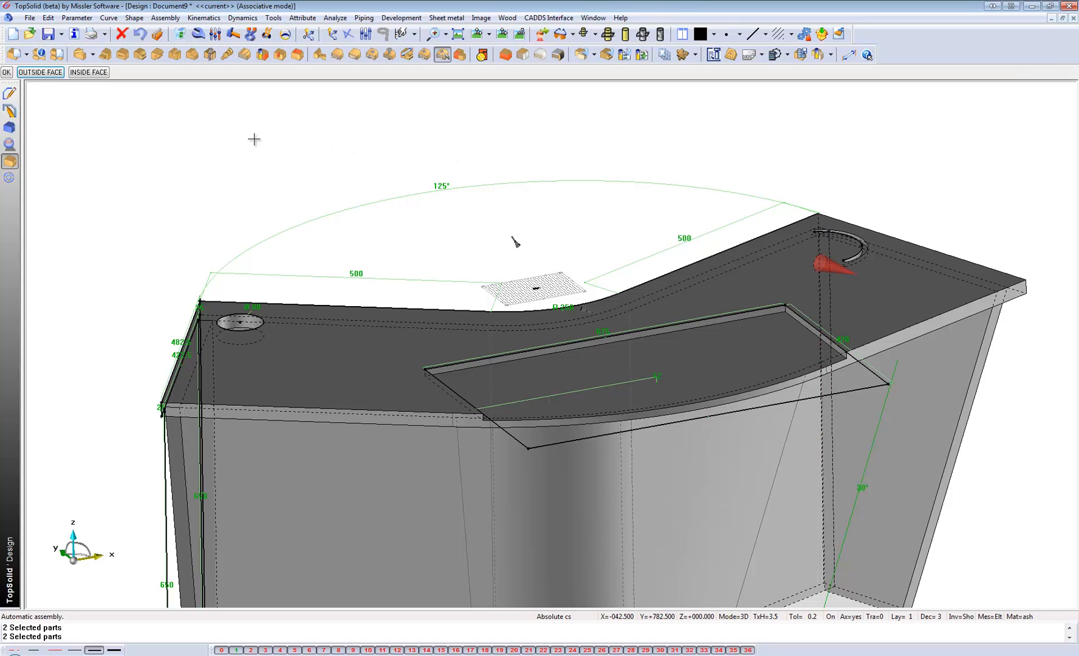
key("Return")
scroll(935, 219, "up", 5)
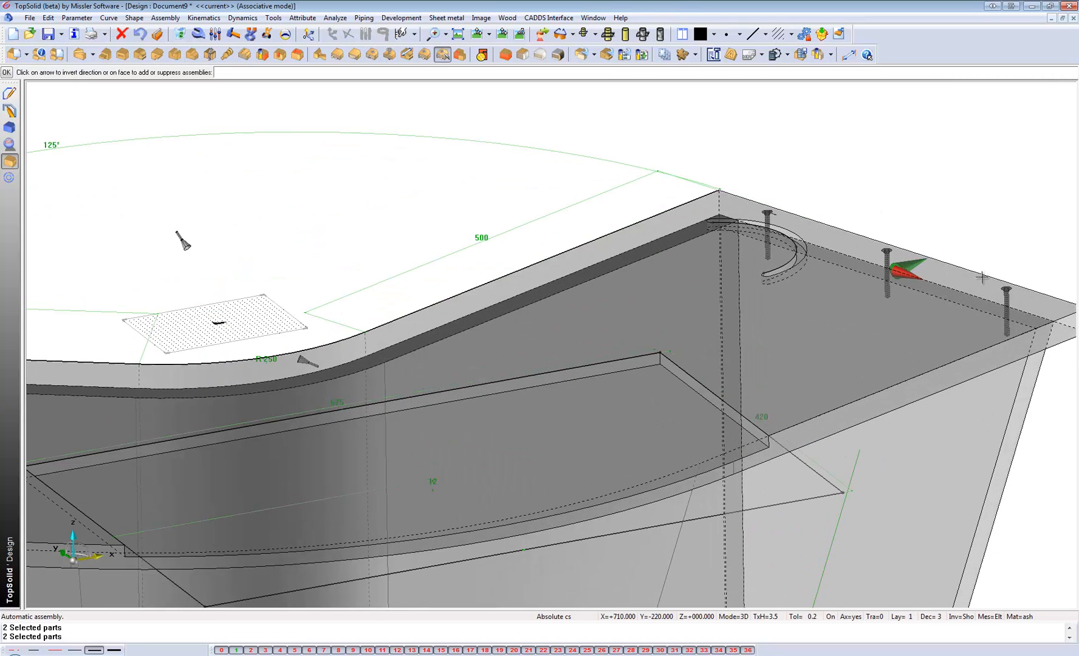
scroll(770, 247, "down", 5)
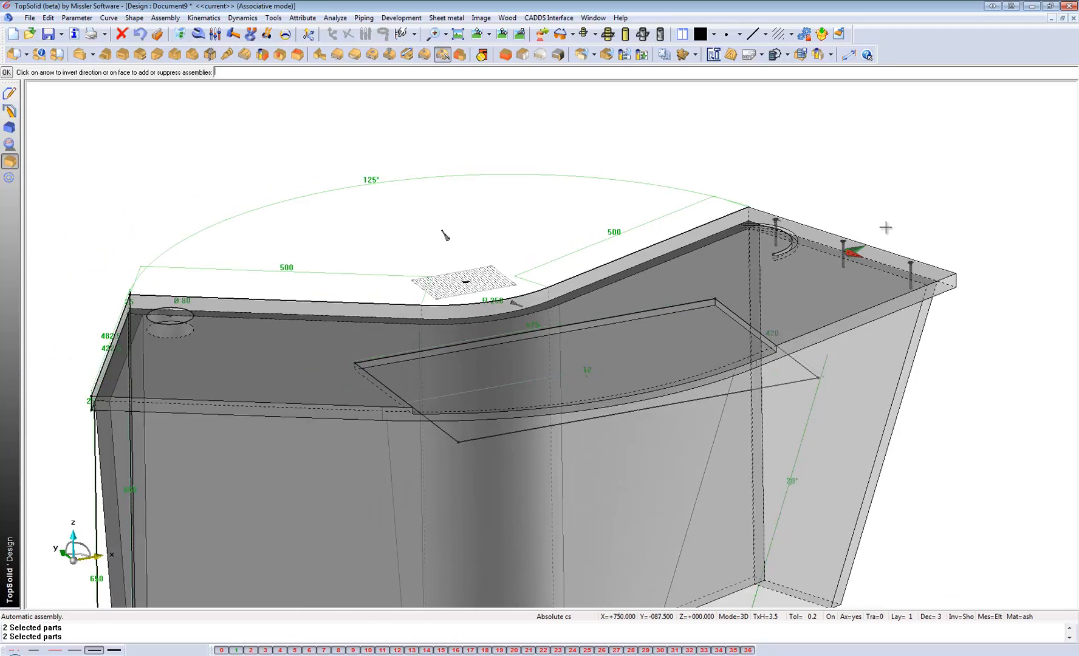
mouse_move(893, 275)
middle_mouse_down()
mouse_move(772, 278)
mouse_move(918, 276)
mouse_move(905, 279)
middle_mouse_up()
key("Return")
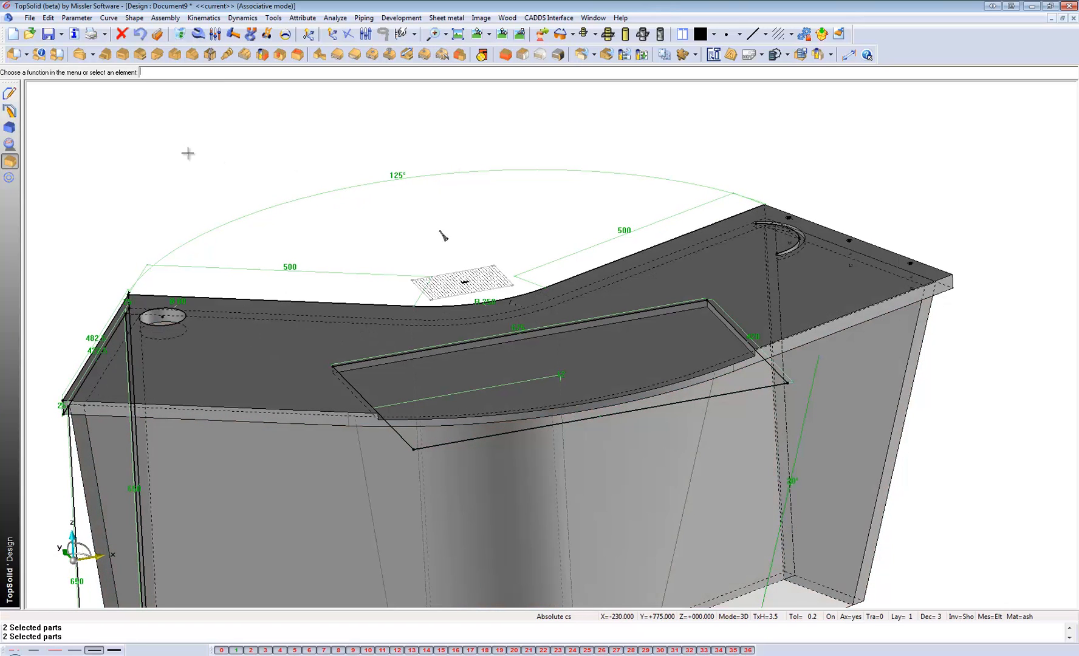
Set up an automatic assembly of the left end and top panels with the Dowels & Cams rule, filtering parts by ash material.
middle_click_drag(176, 295, 200, 246)
left_click(442, 54)
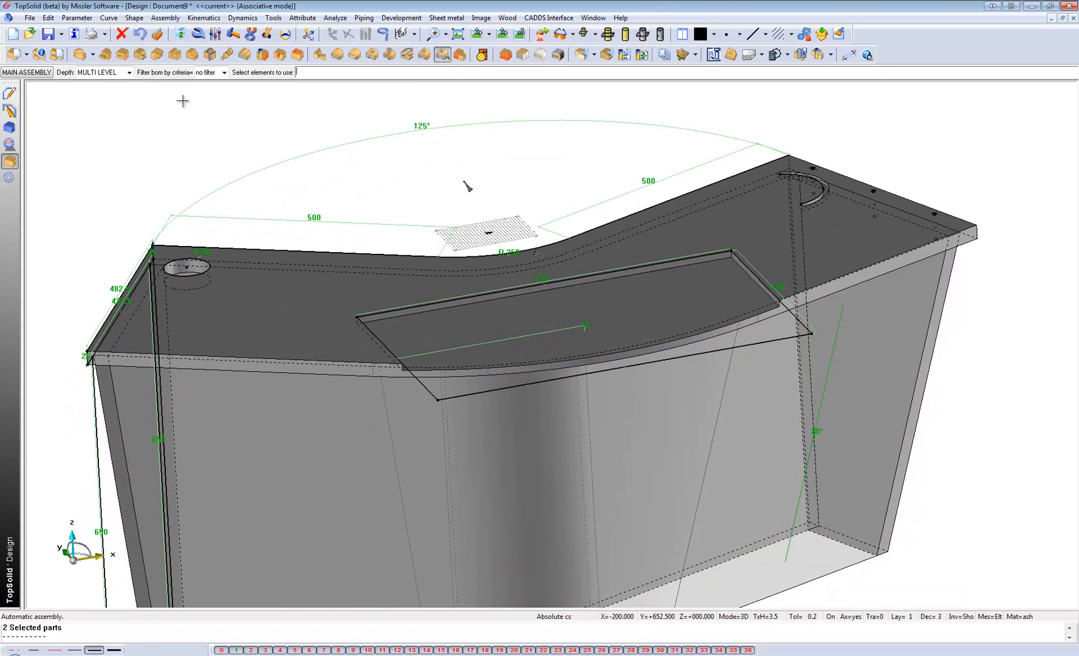
left_click(227, 248)
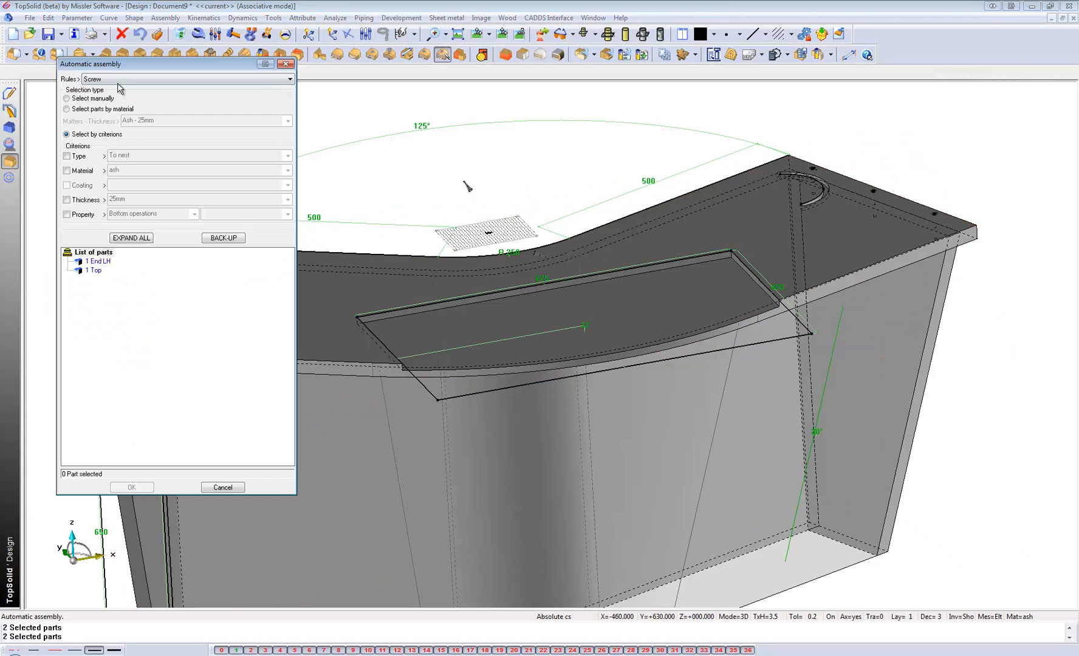
left_click(116, 80)
left_click(102, 90)
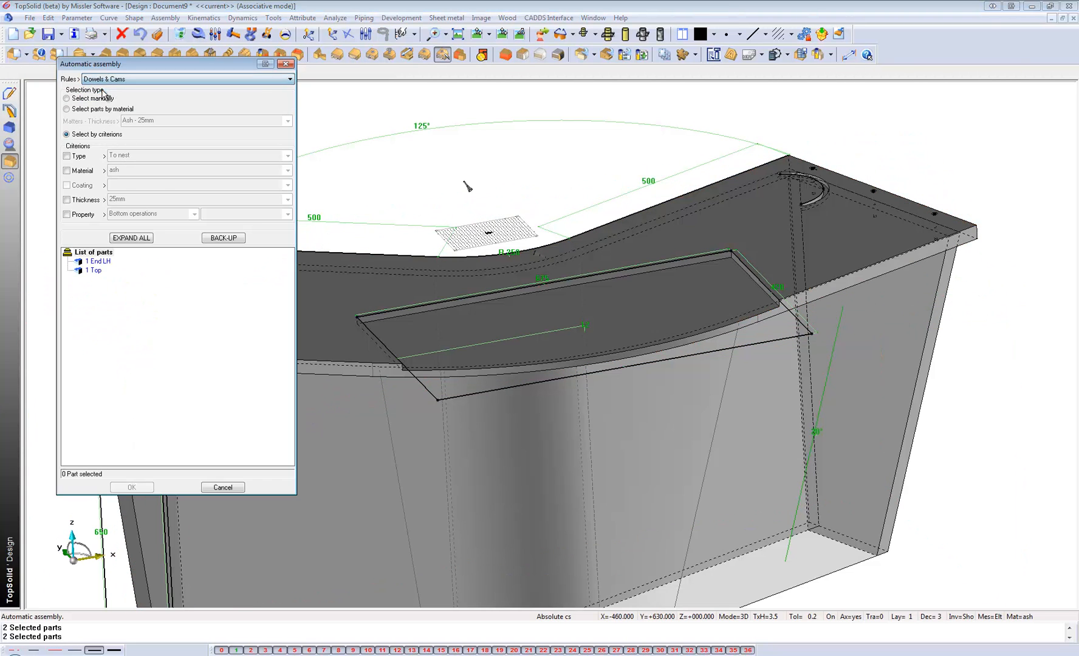
left_click(67, 170)
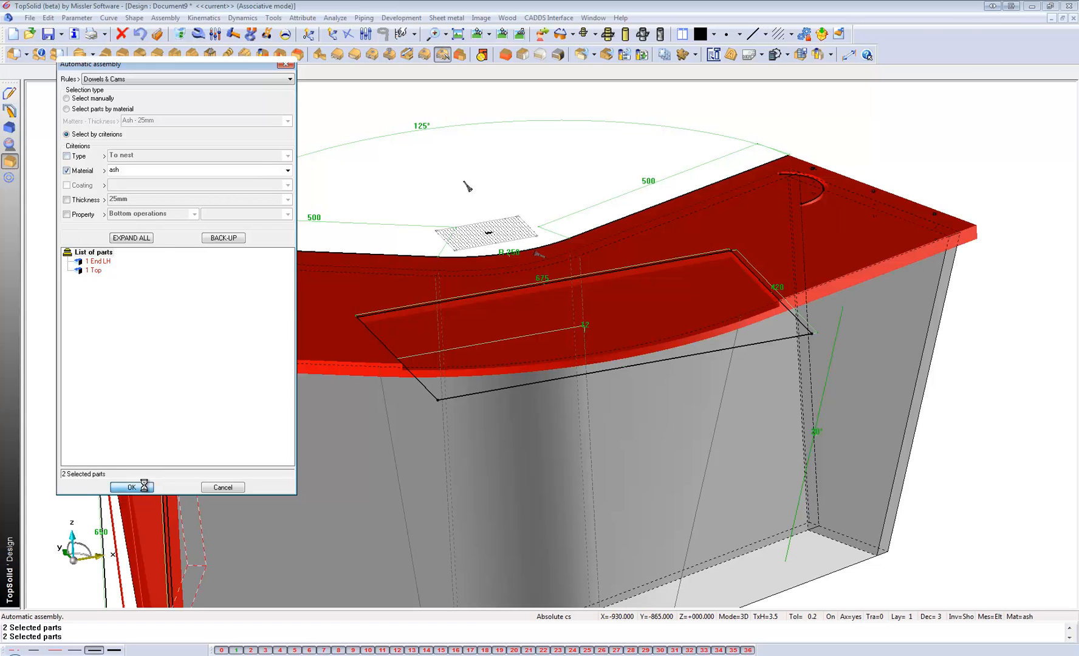
left_click(131, 487)
Place the dowels and cams between the top and left end panel, starting from the end panel's narrow inner edge, and inspect the joint.
left_click(179, 286)
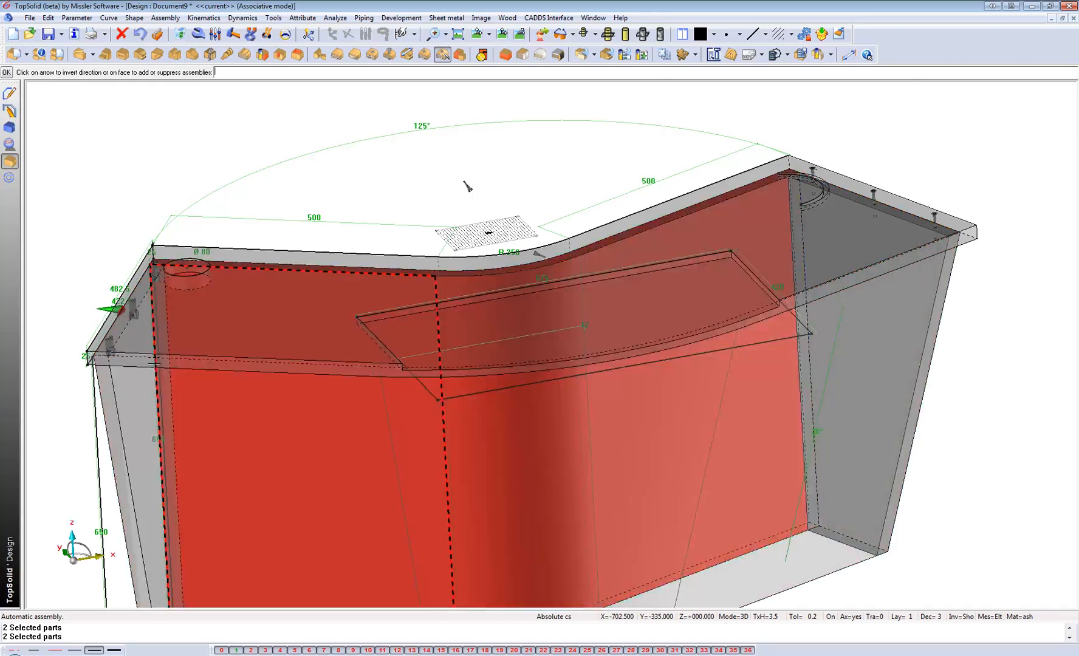
scroll(137, 304, "up", 3)
middle_click_drag(235, 257, 198, 276)
middle_click_drag(194, 208, 326, 300)
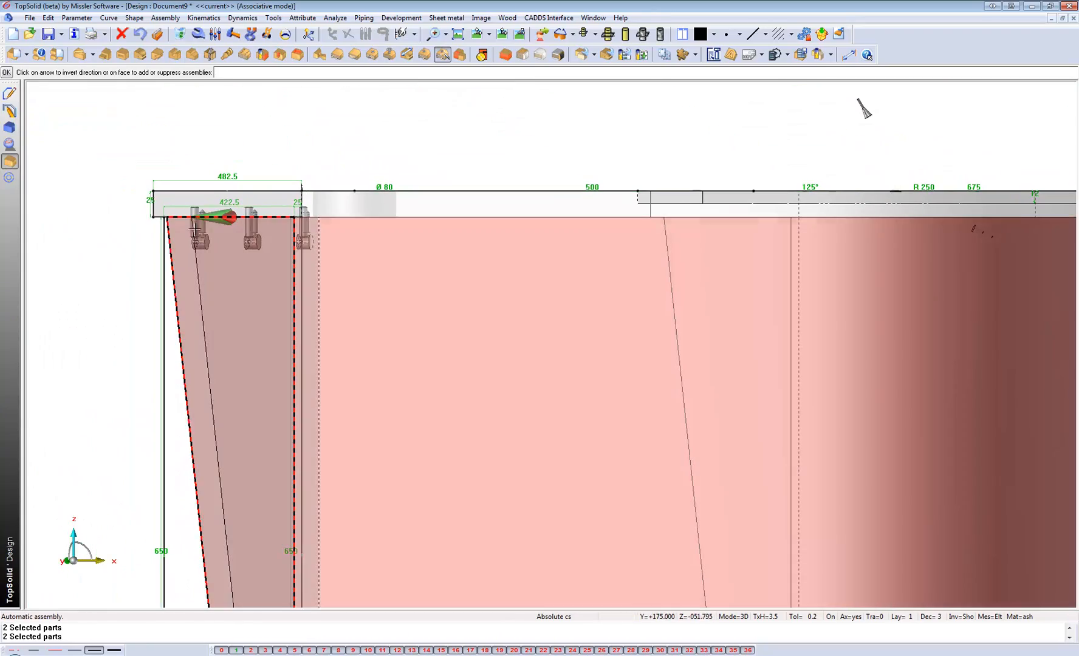
left_click(212, 212)
middle_click_drag(277, 245, 160, 178)
middle_click(134, 159)
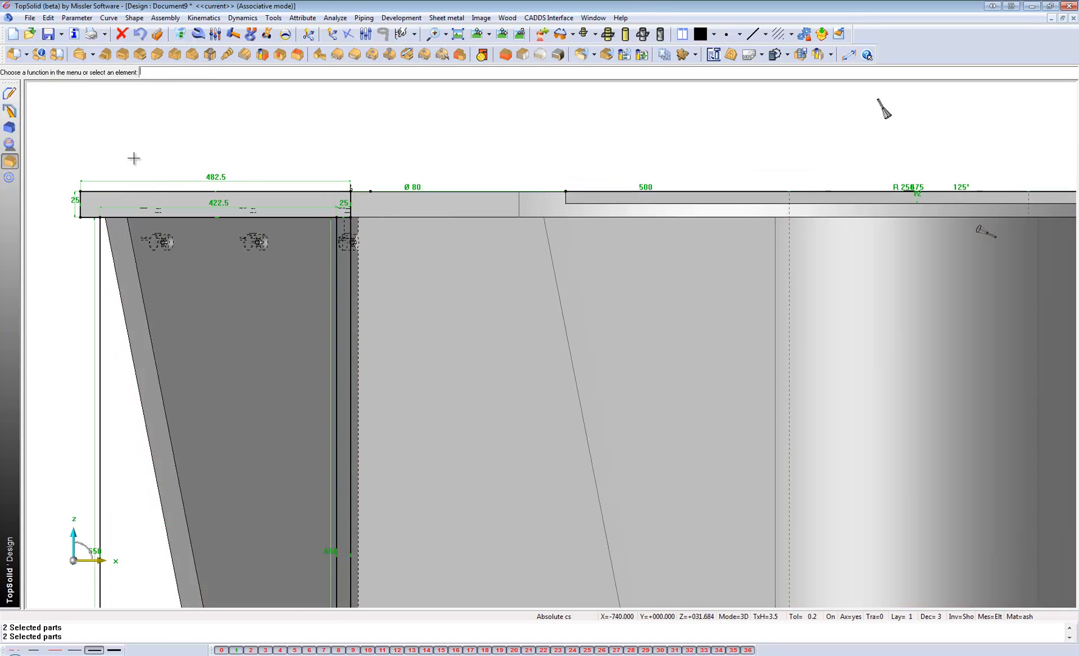
scroll(255, 243, "up", 6)
scroll(294, 231, "up", 3)
scroll(344, 236, "down", 9)
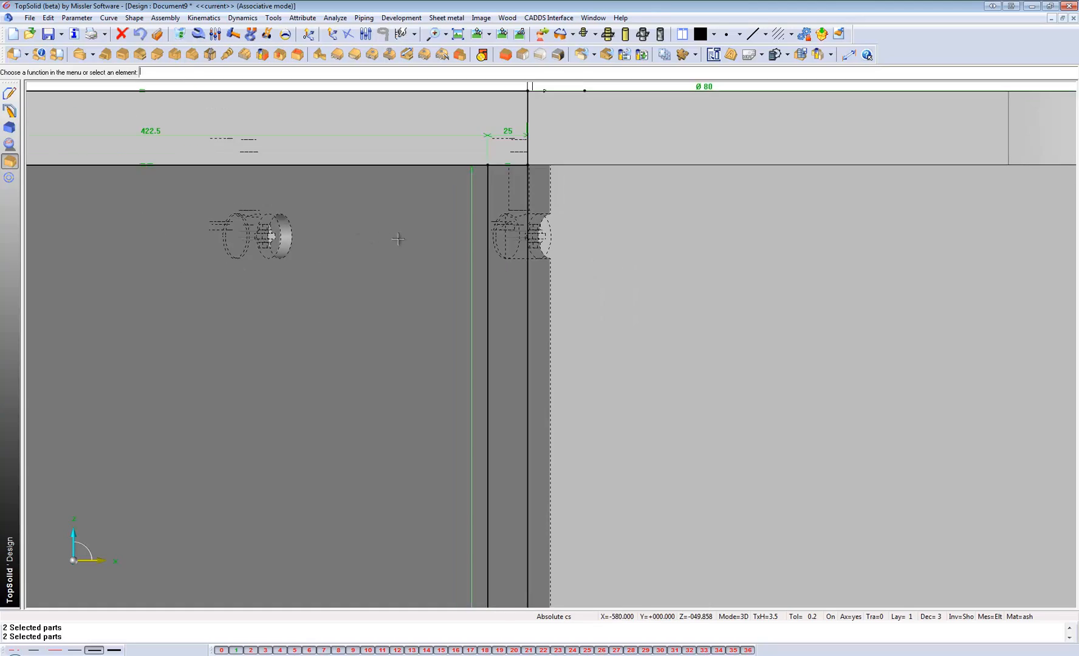
middle_click_drag(349, 231, 397, 285)
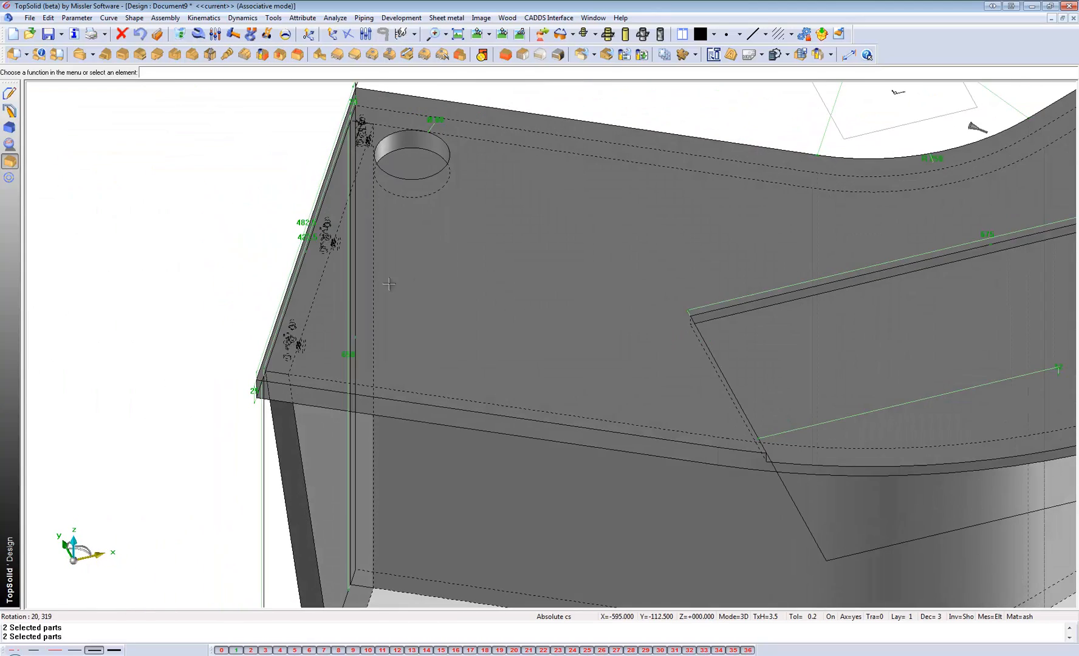
Start the EnRoute export of the model and browse to the User folder inside the desktop's Wood folder.
scroll(272, 295, "down", 3)
middle_click_drag(304, 379, 291, 358)
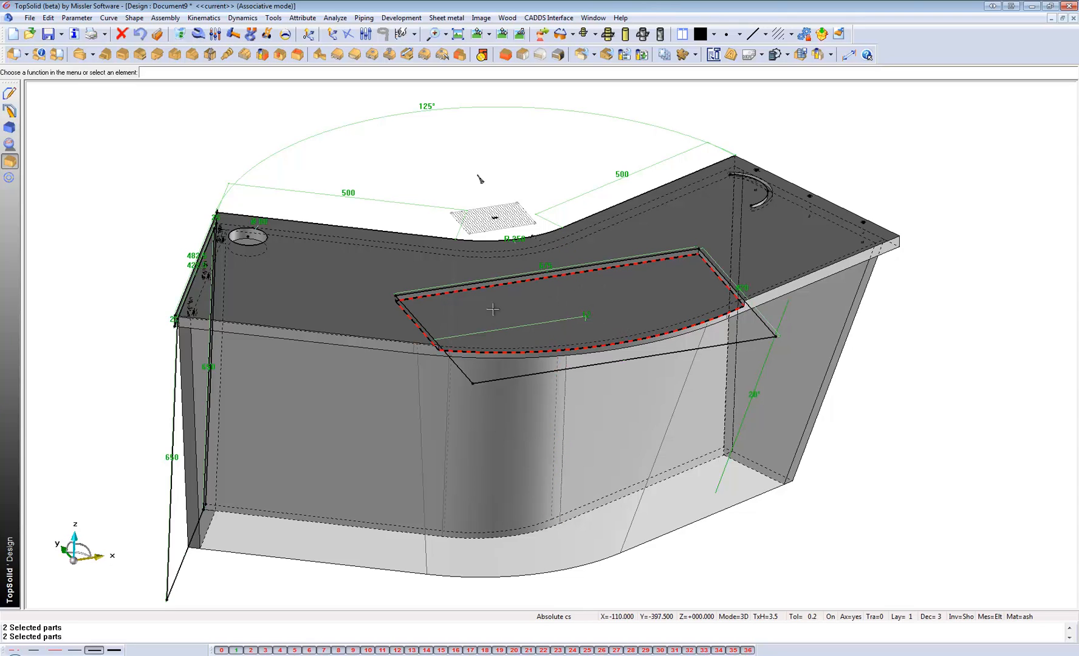
middle_click_drag(307, 320, 318, 318)
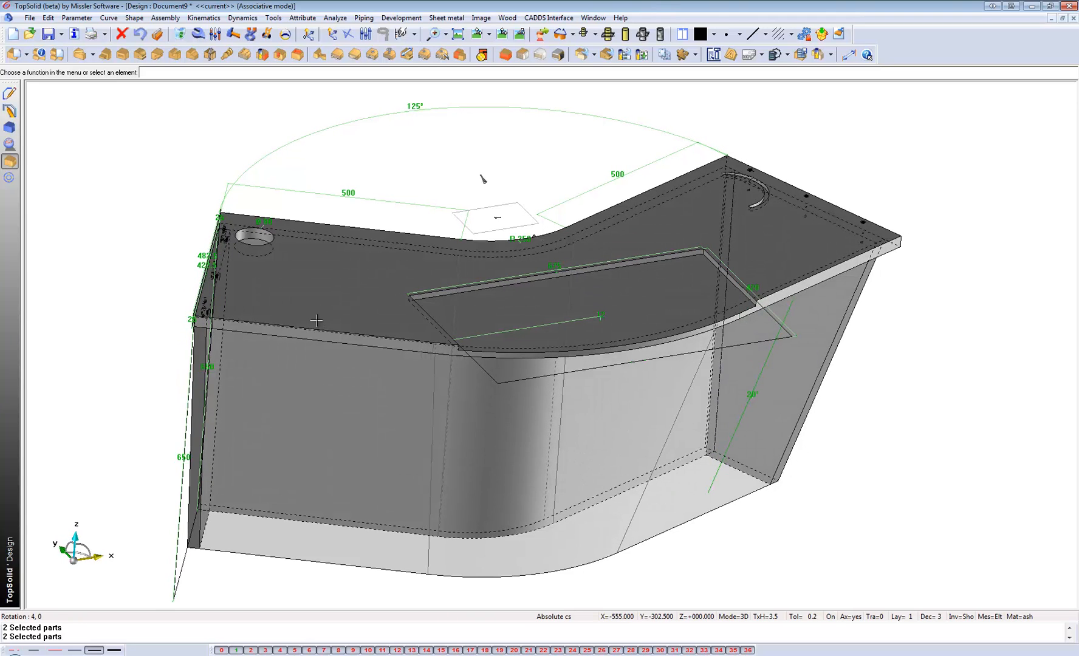
left_click(414, 21)
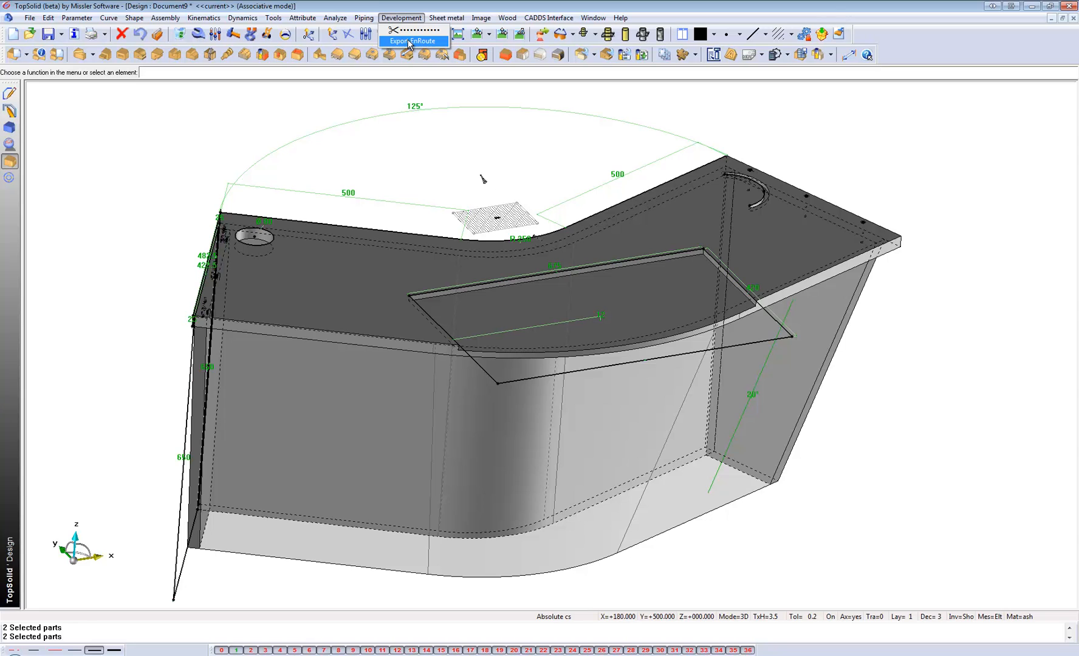
left_click(410, 41)
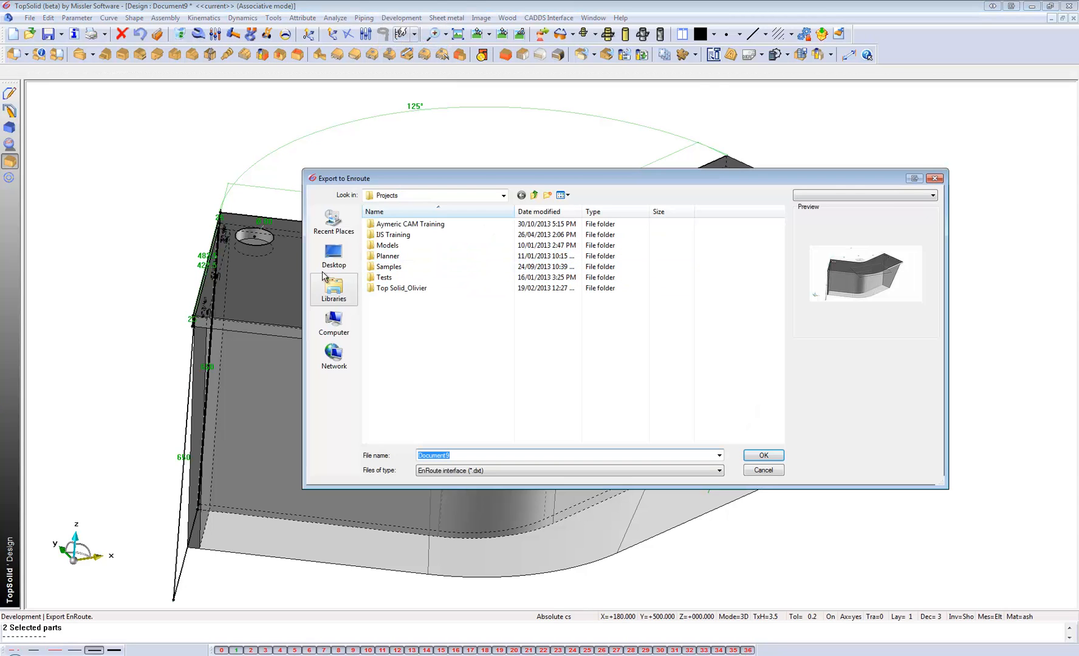
left_click(333, 262)
double_click(389, 310)
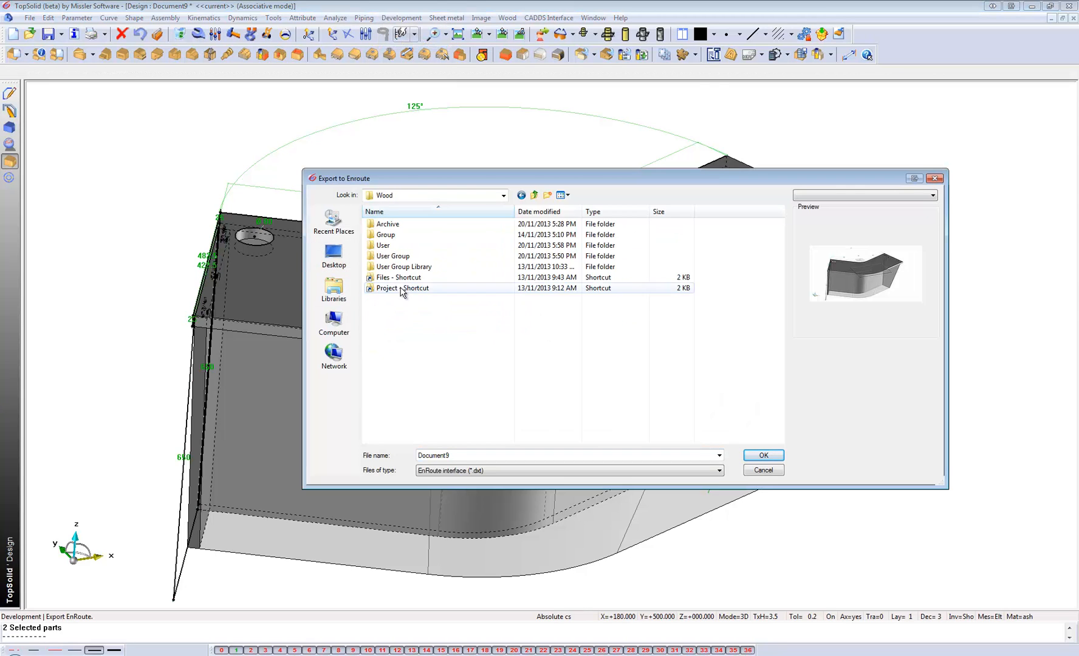
left_click(386, 247)
double_click(386, 247)
Create a new folder named Curved Unit inside the User folder and open it.
right_click(402, 303)
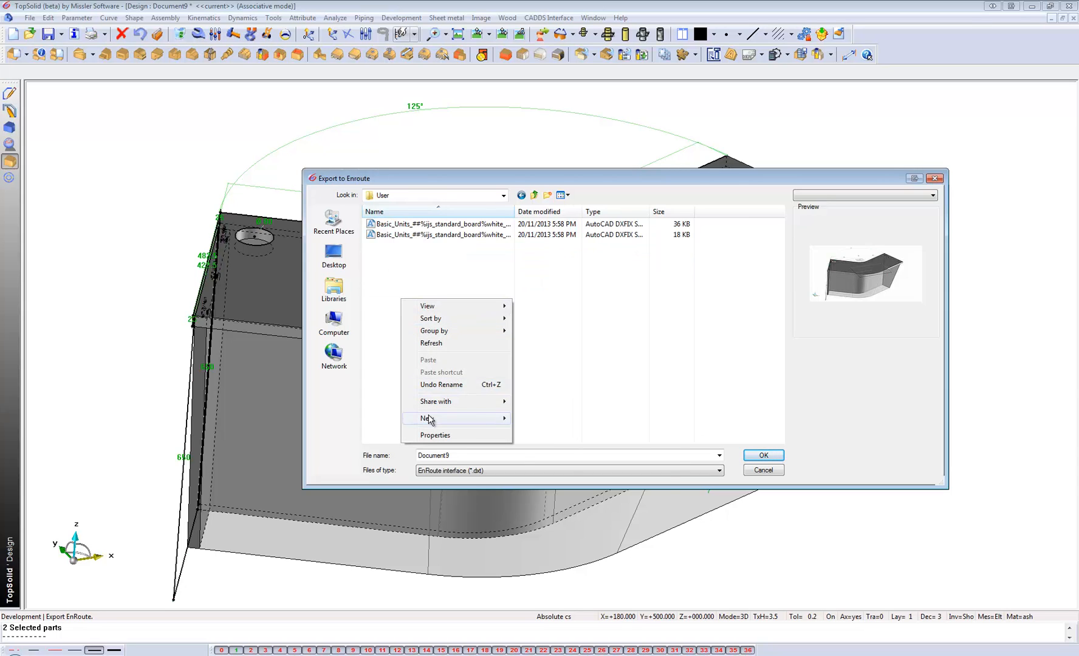
mouse_move(493, 418)
left_click(534, 419)
key("BackSpace")
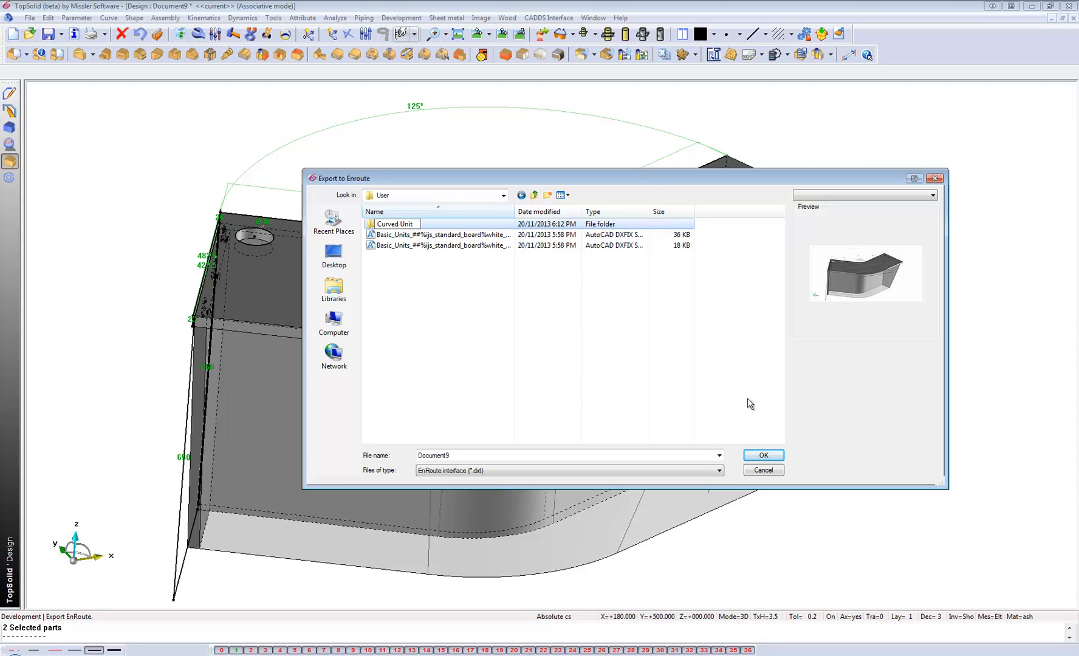
type("Curved Unit")
key("Return")
key("Return")
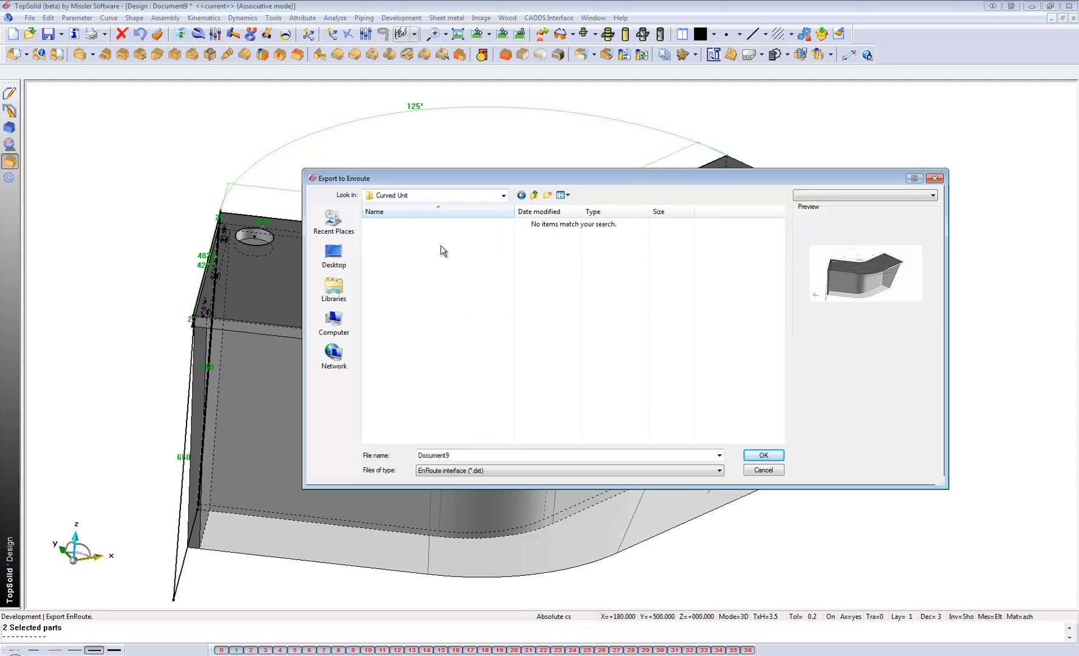
Name the EnRoute export file Curved Unit and confirm the save location.
double_click(466, 457)
key("BackSpace")
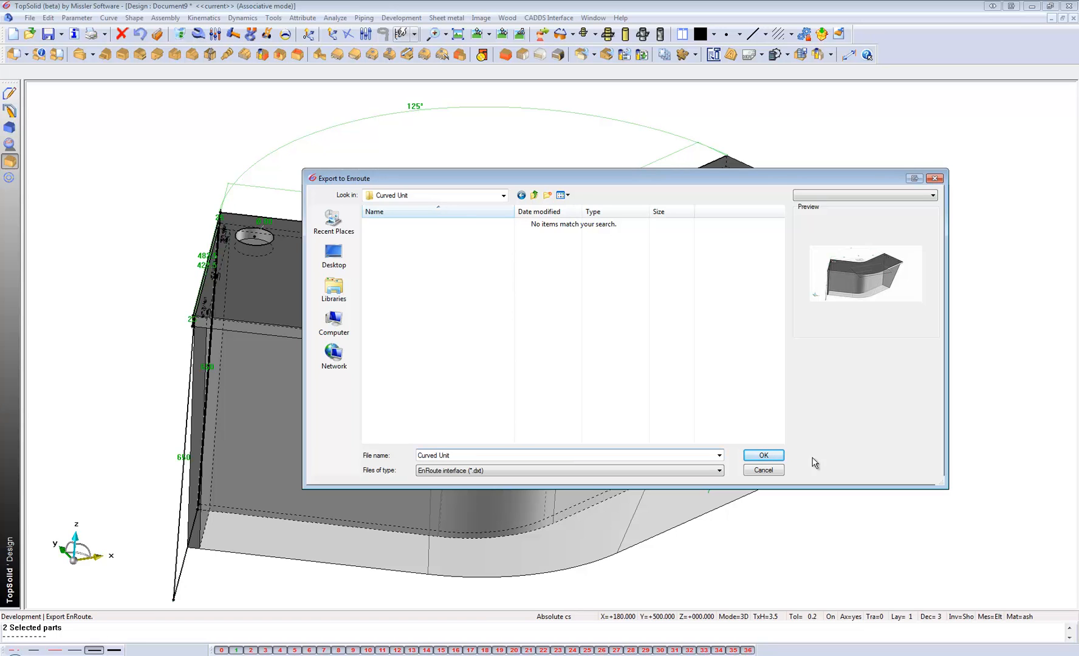
left_click(777, 457)
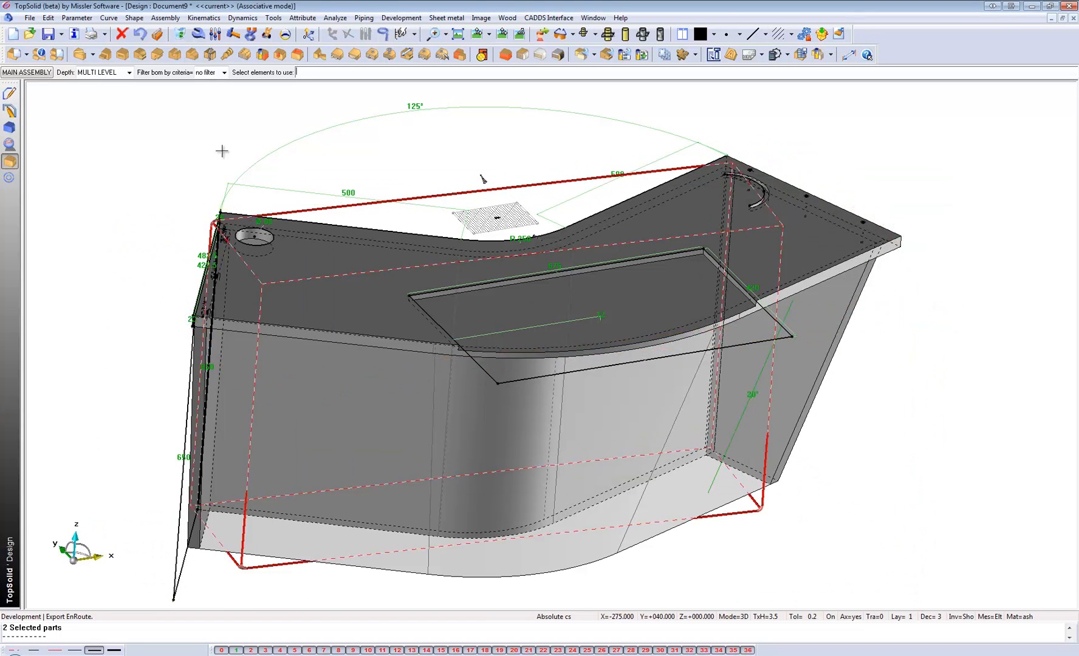
Export the main assembly's parts to EnRoute with quantity 3, selecting them by the ash material criterion.
left_click(304, 276)
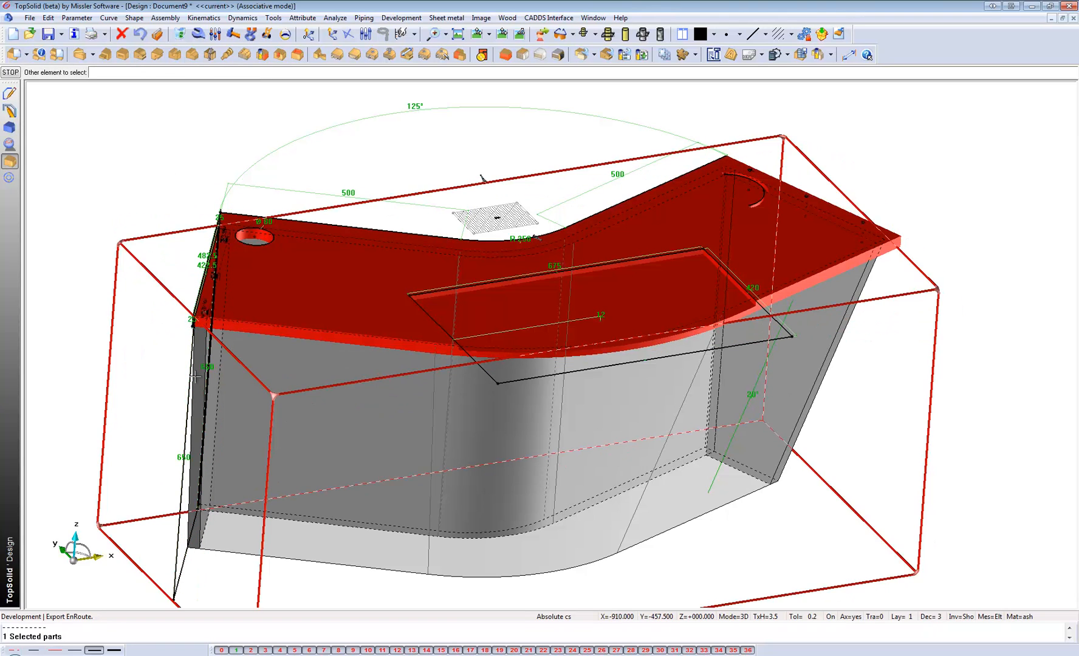
left_click(141, 34)
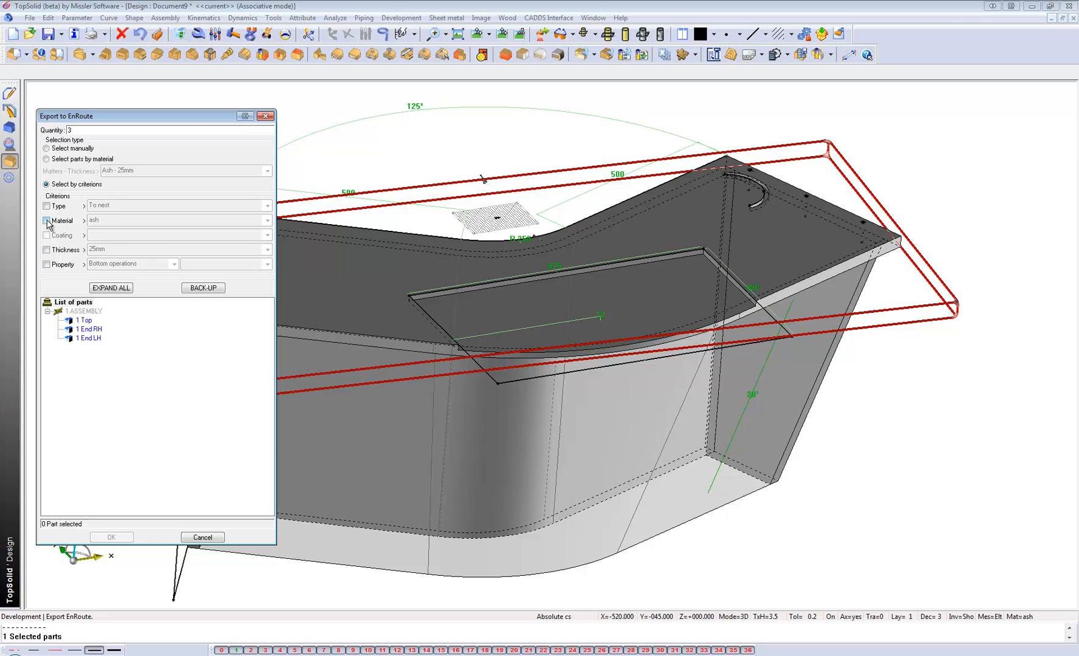
left_click(47, 220)
scroll(831, 429, "down", 3)
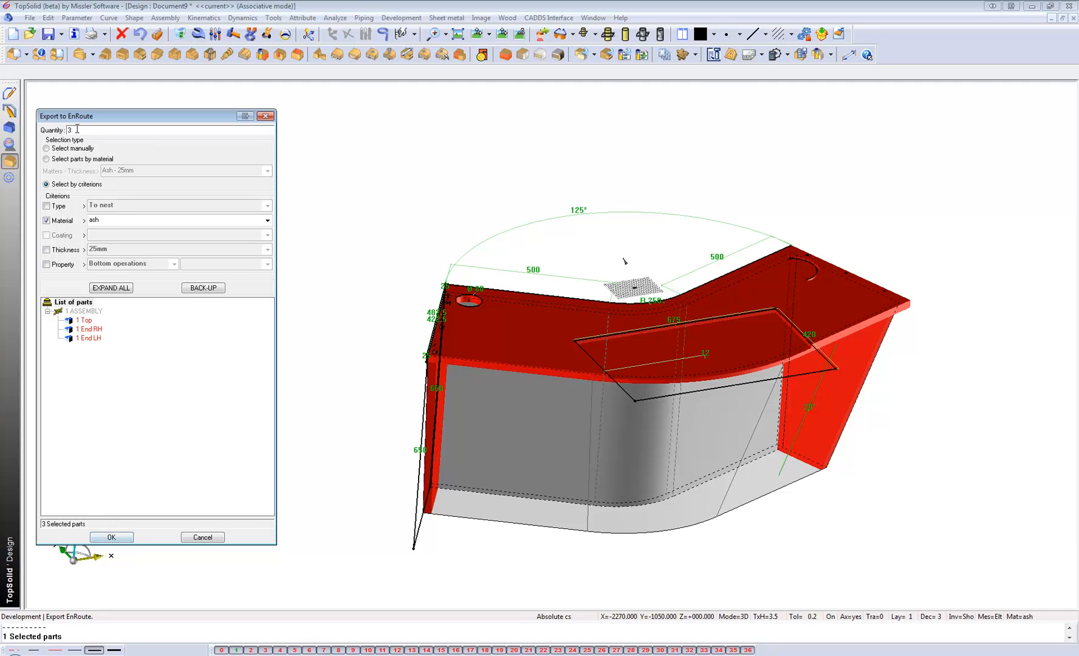
left_click_drag(77, 129, 50, 129)
left_click(112, 537)
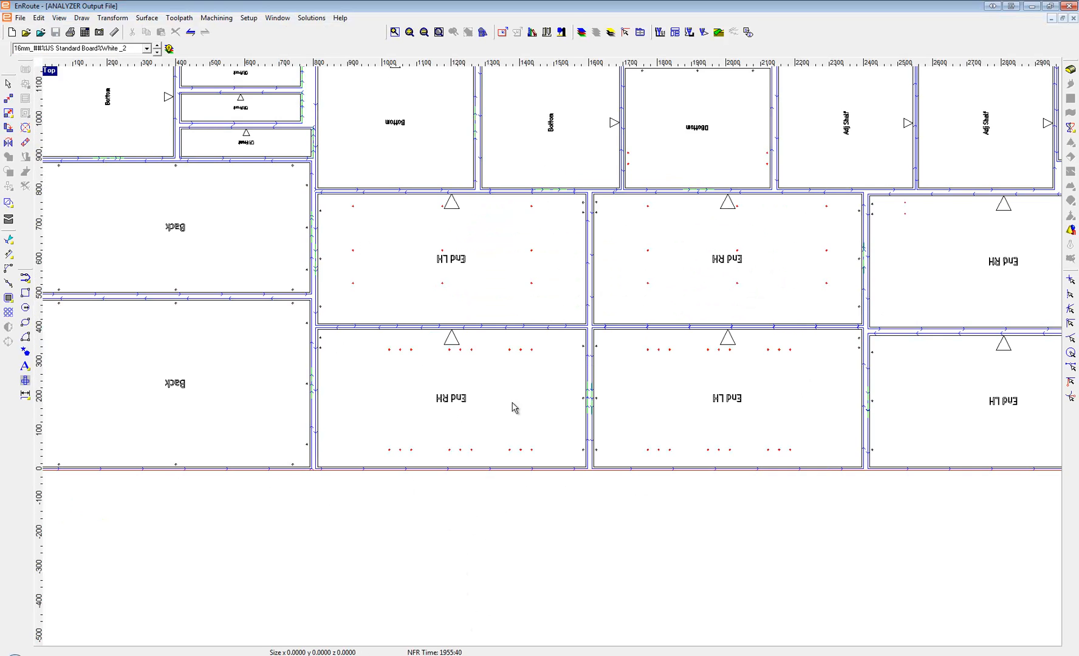
Switch to EnRoute and close the old nested board file.
scroll(574, 413, "up", 2)
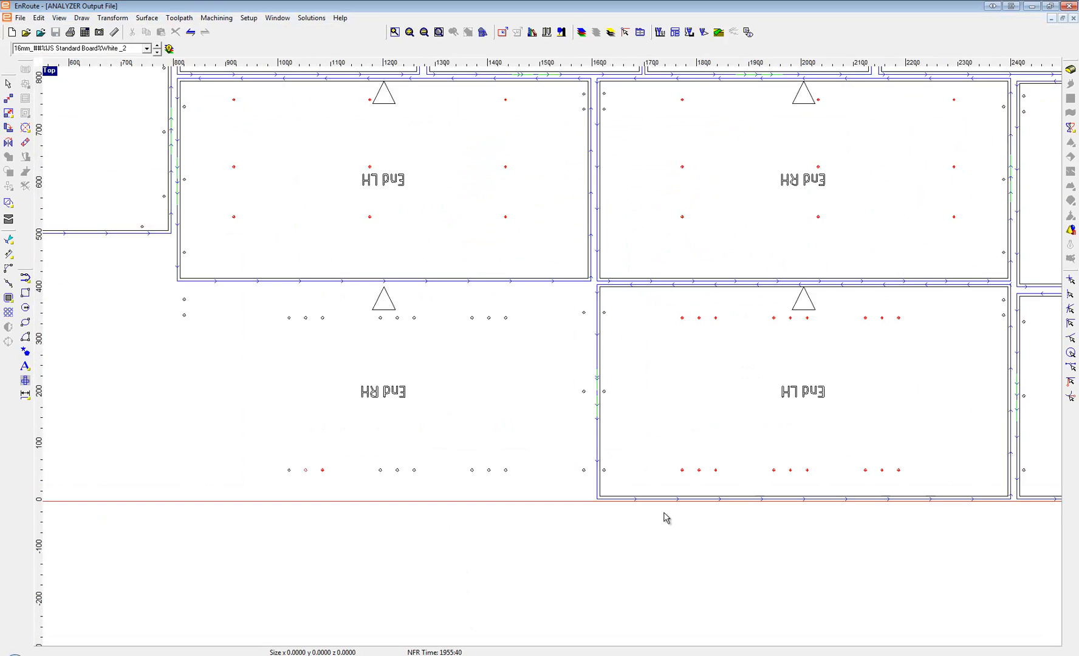
scroll(619, 521, "down", 3)
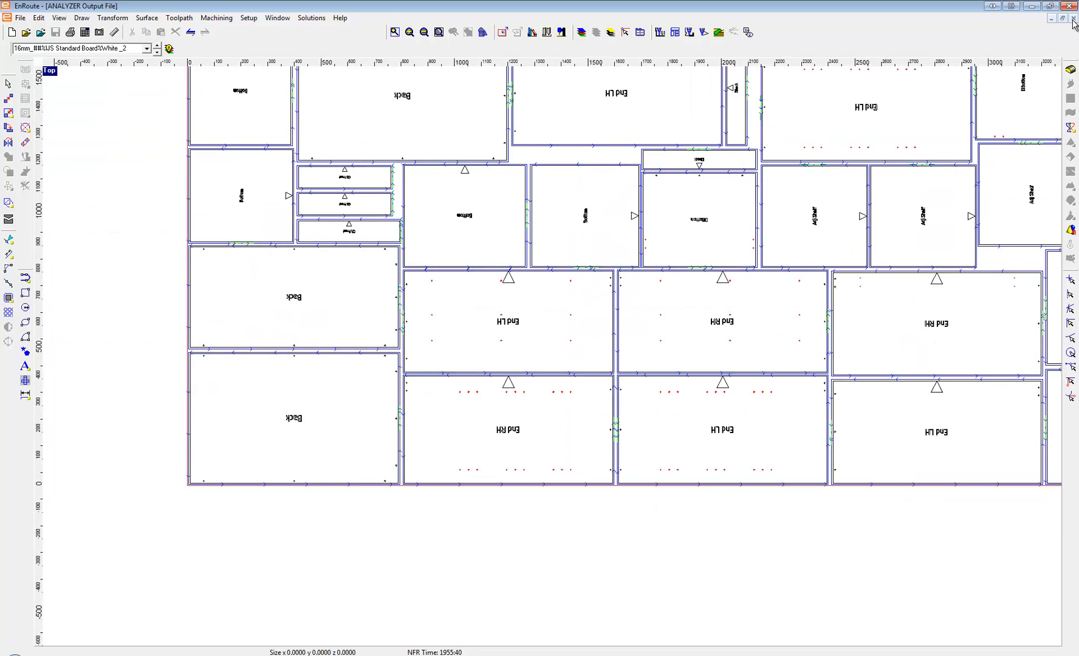
left_click(1073, 19)
left_click(539, 358)
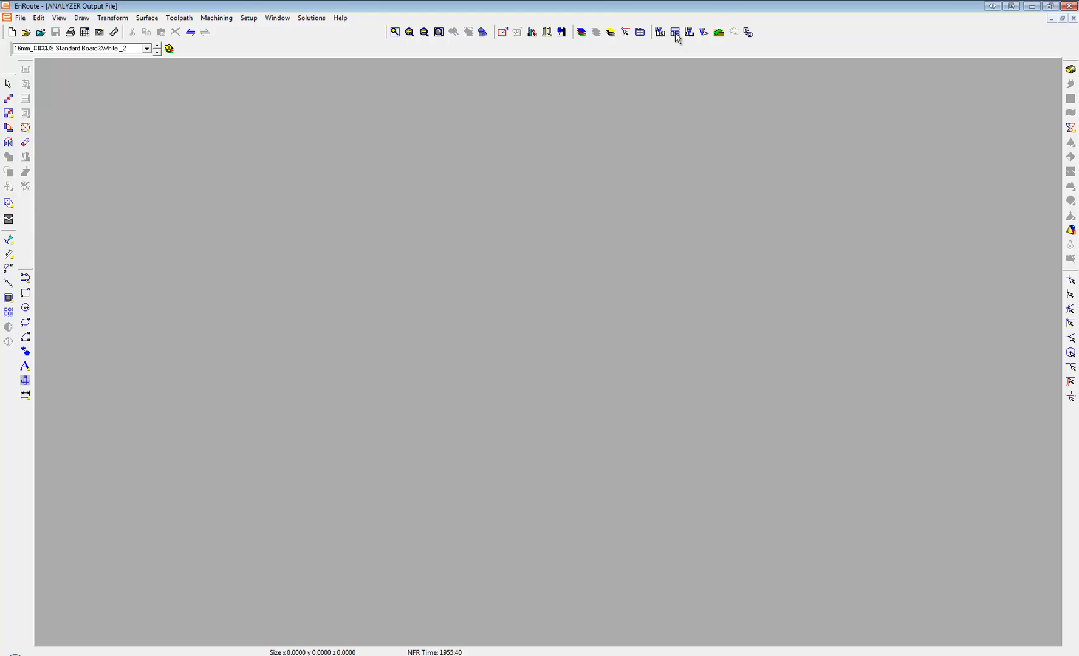
Clear the TopSolid Wood part list in EnRoute's Automatic Toolpath Setup and add the Curved_Unit_Ash_25mm list file from the Curved Unit folder.
left_click(60, 655)
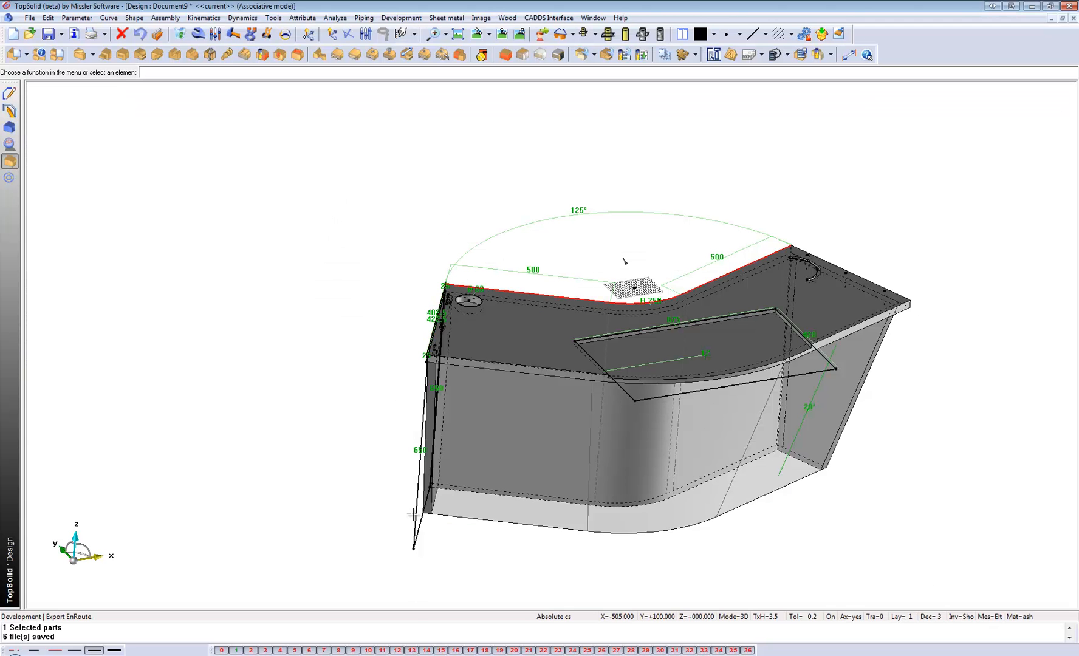
left_click(91, 655)
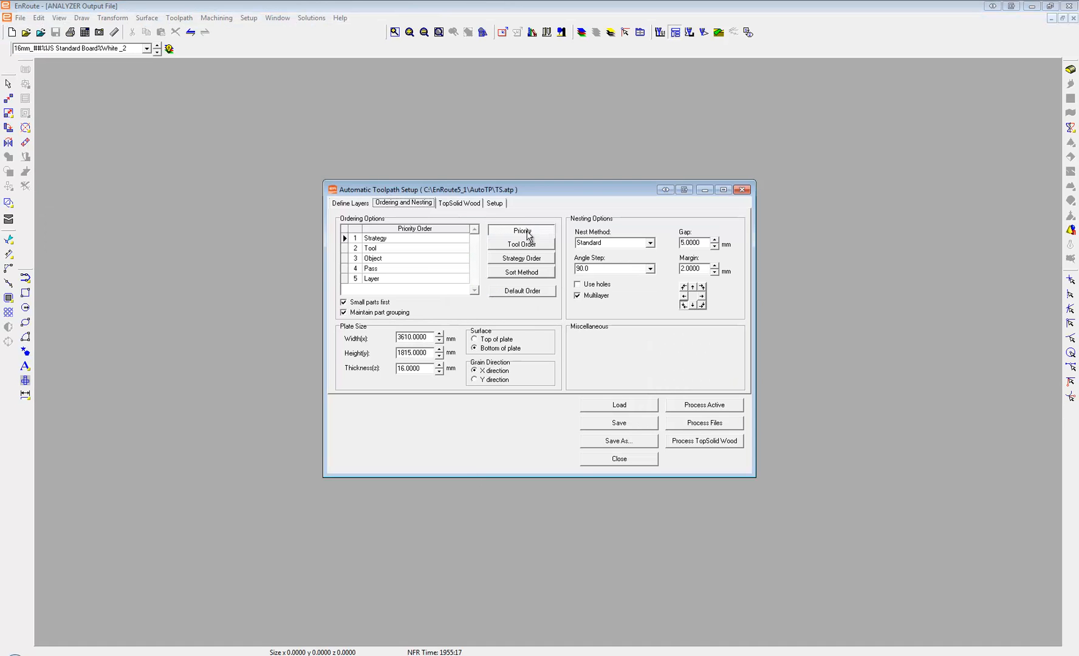
left_click(465, 204)
left_click(728, 244)
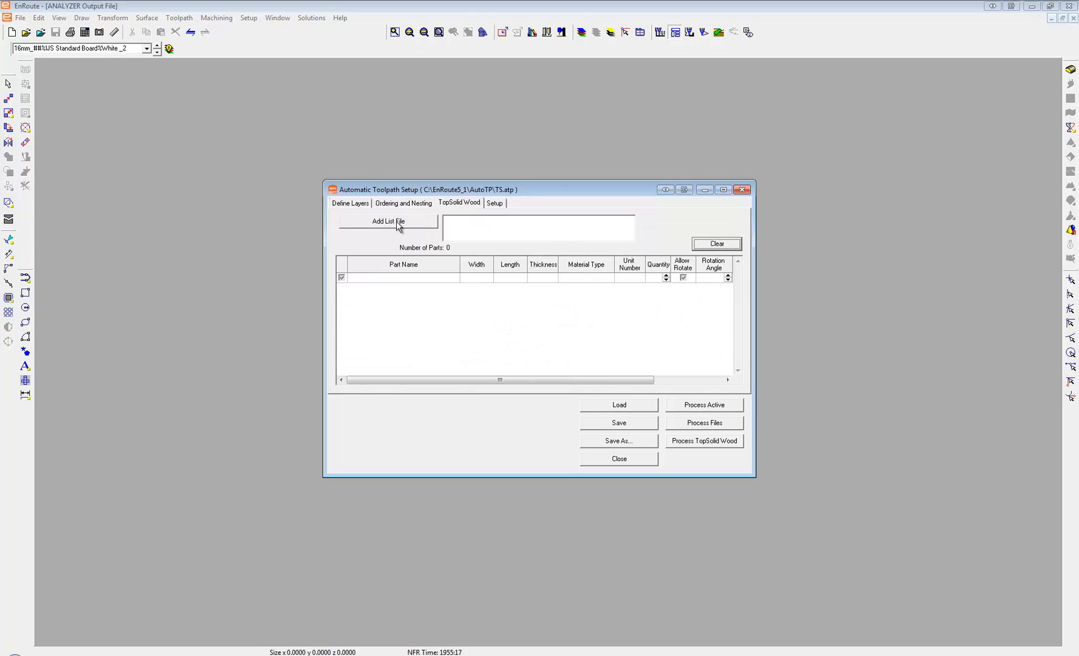
left_click(398, 223)
double_click(541, 200)
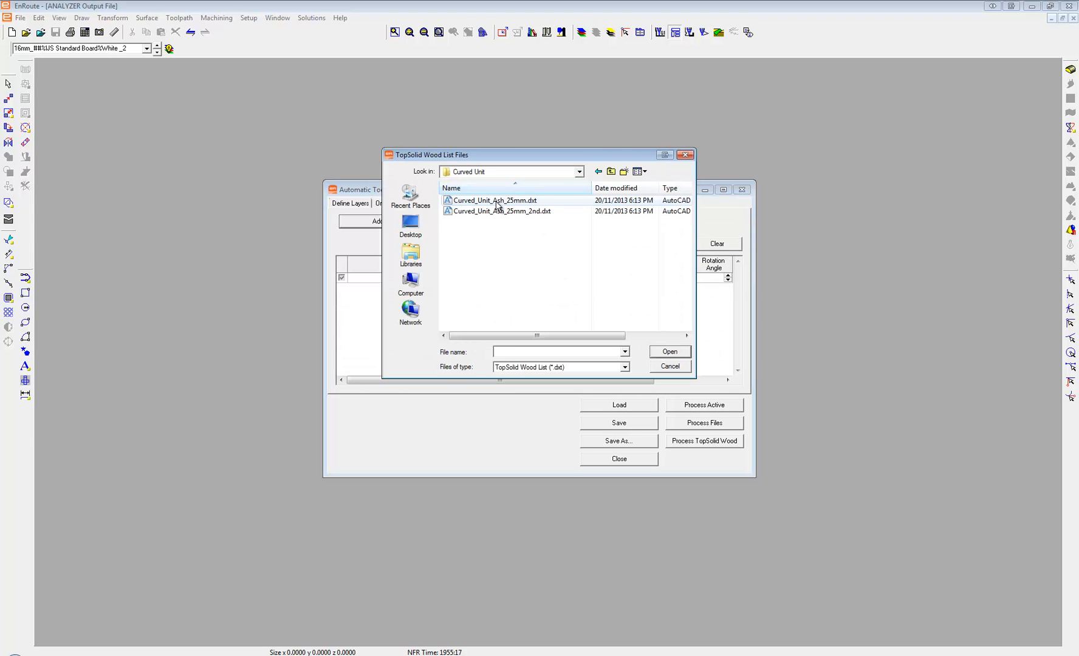
double_click(499, 201)
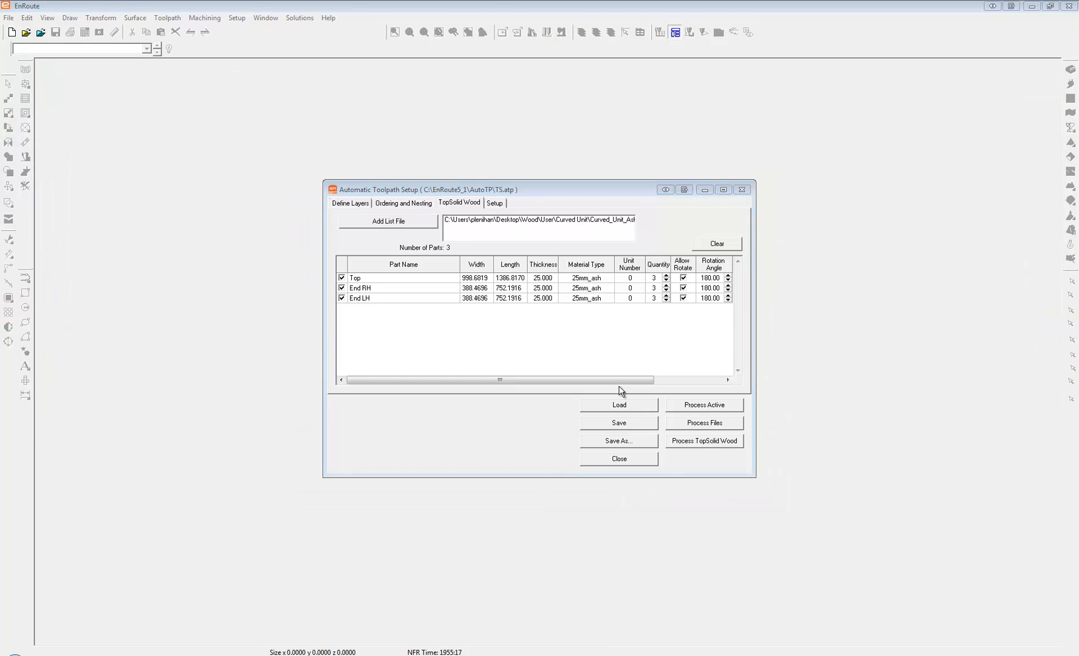
Process the TopSolid Wood parts into a nested layout and inspect the toolpaths on the top panels.
left_click(694, 442)
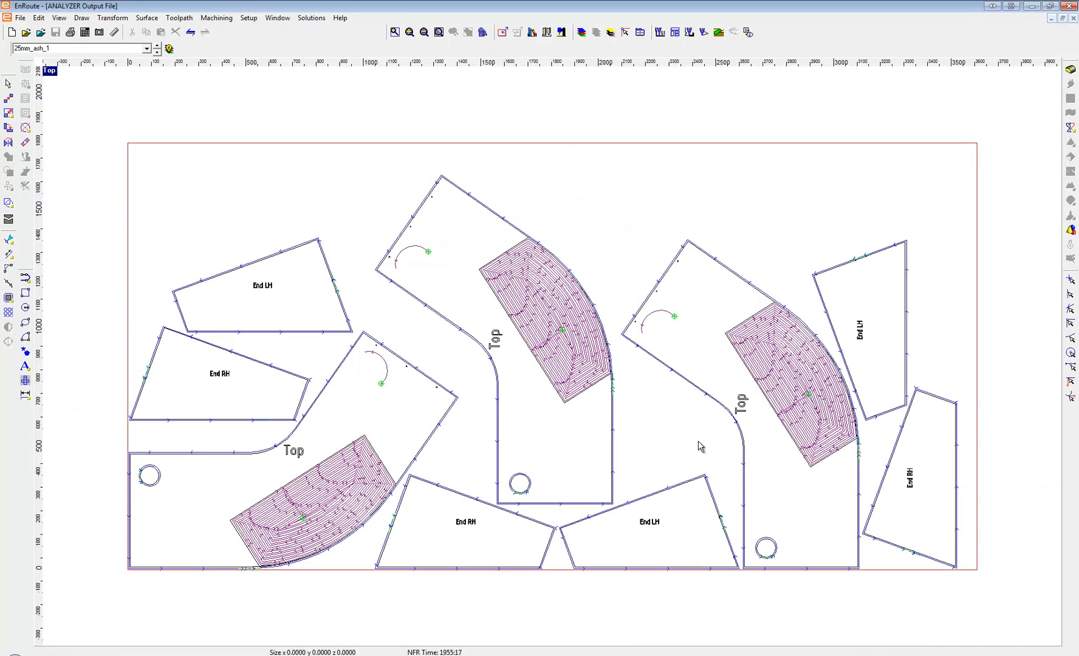
scroll(549, 308, "up", 2)
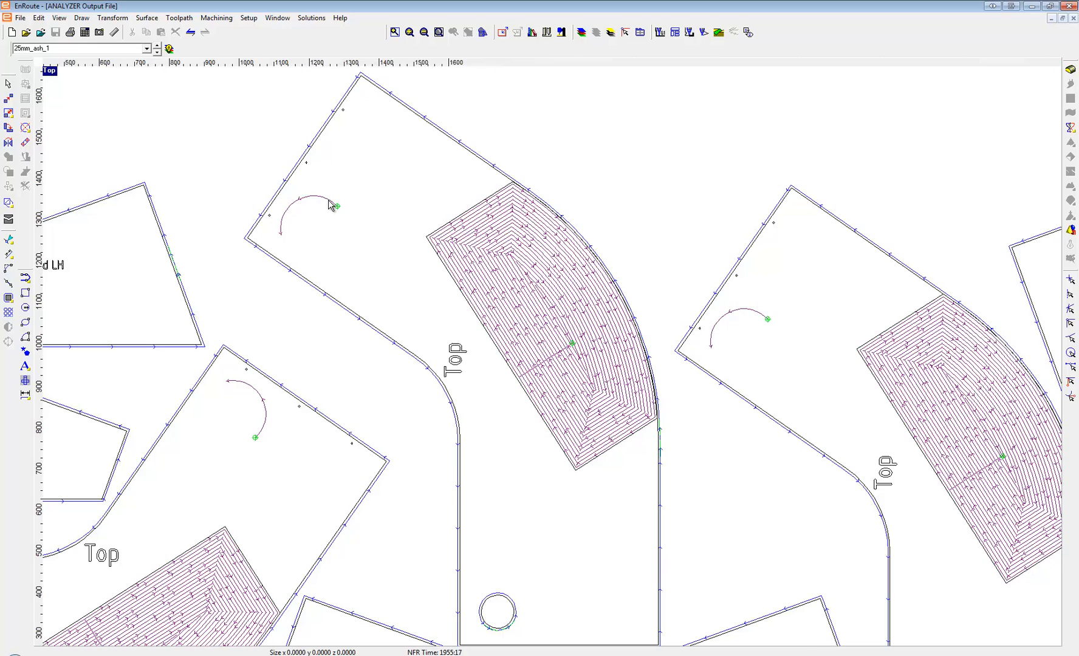
scroll(333, 205, "down", 1)
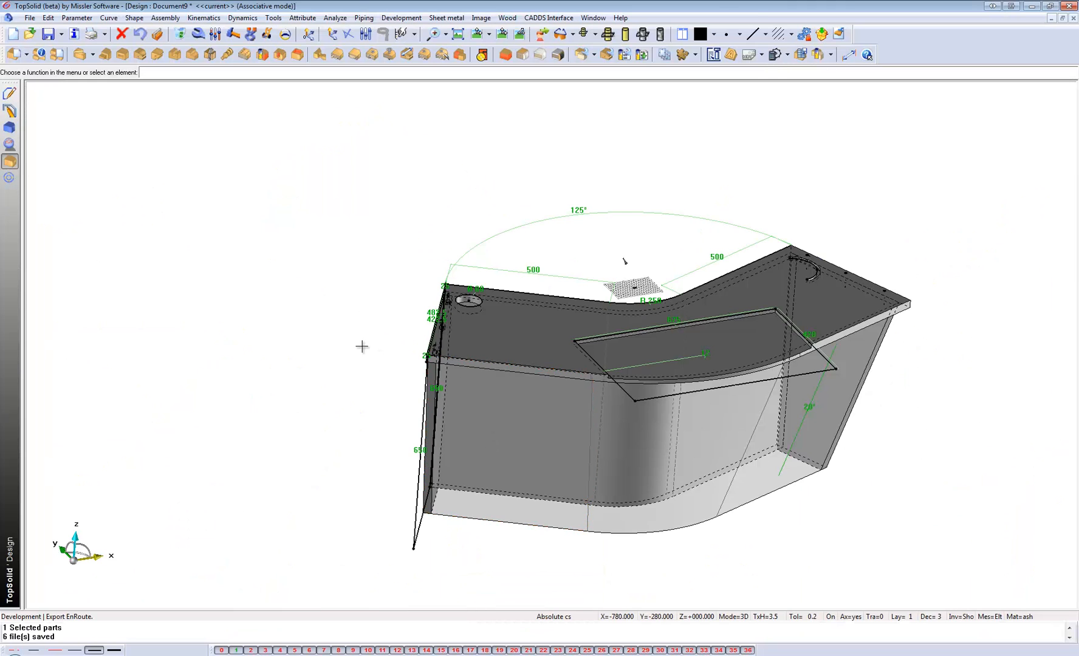
Switch back to TopSolid and start Multi machining on the curved unit assembly, saving the document as Document9 in the Curved Unit folder.
middle_click_drag(362, 344, 603, 347)
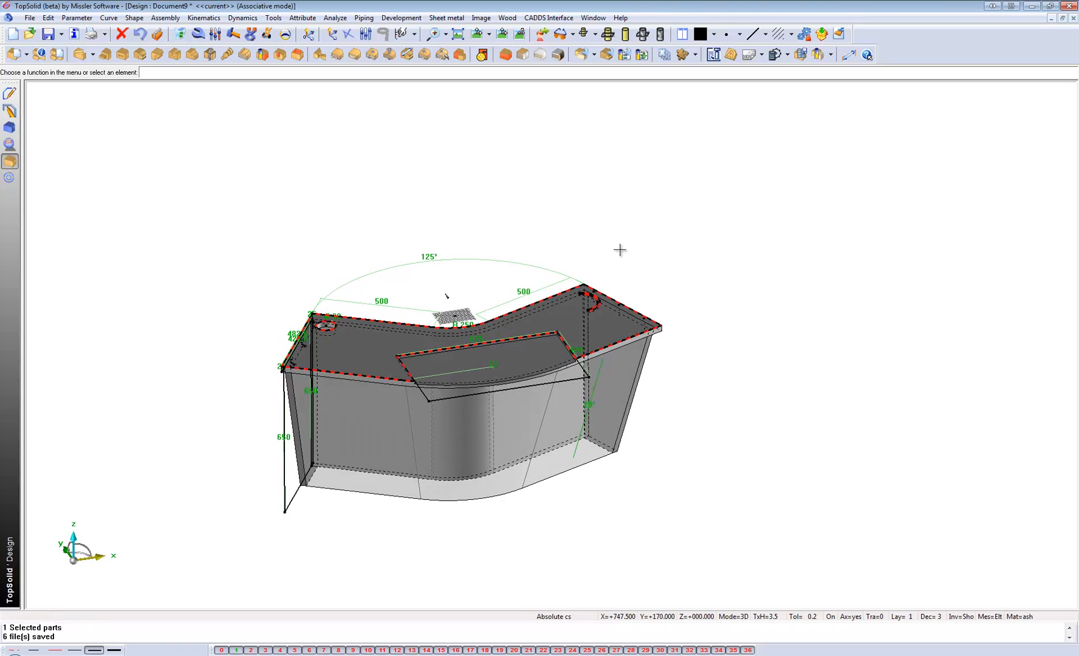
left_click(829, 55)
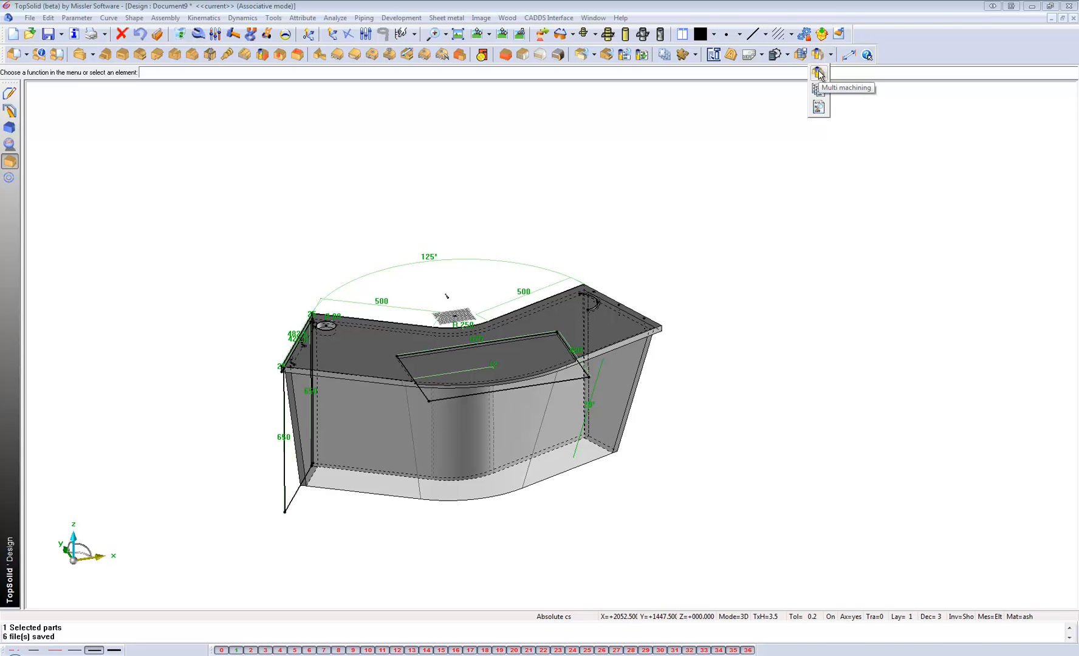
left_click(818, 73)
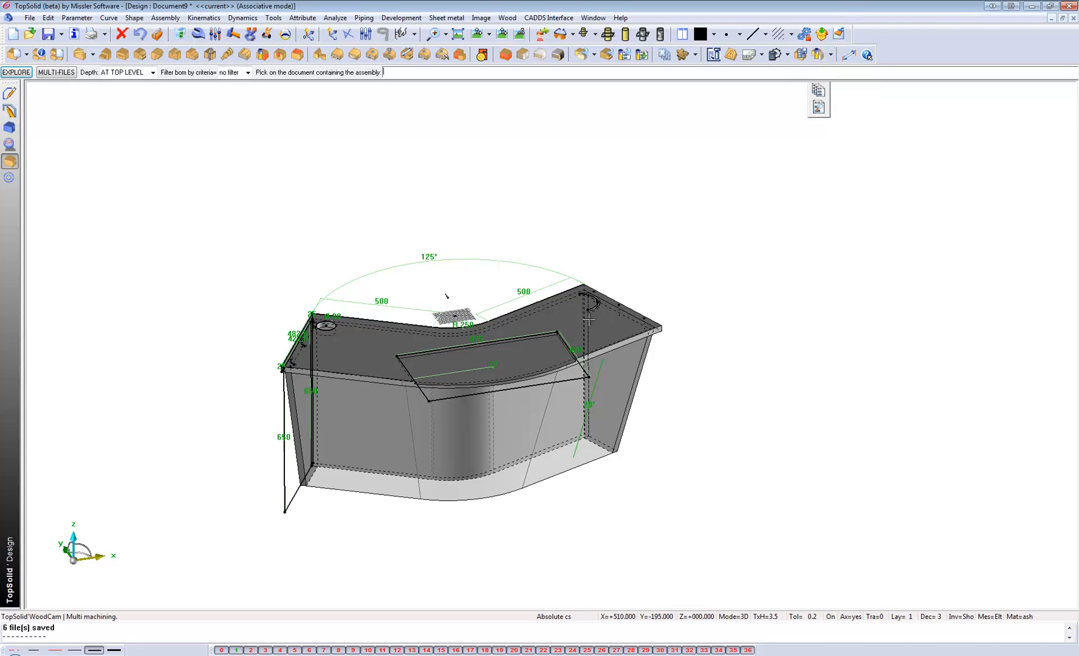
scroll(588, 320, "up", 2)
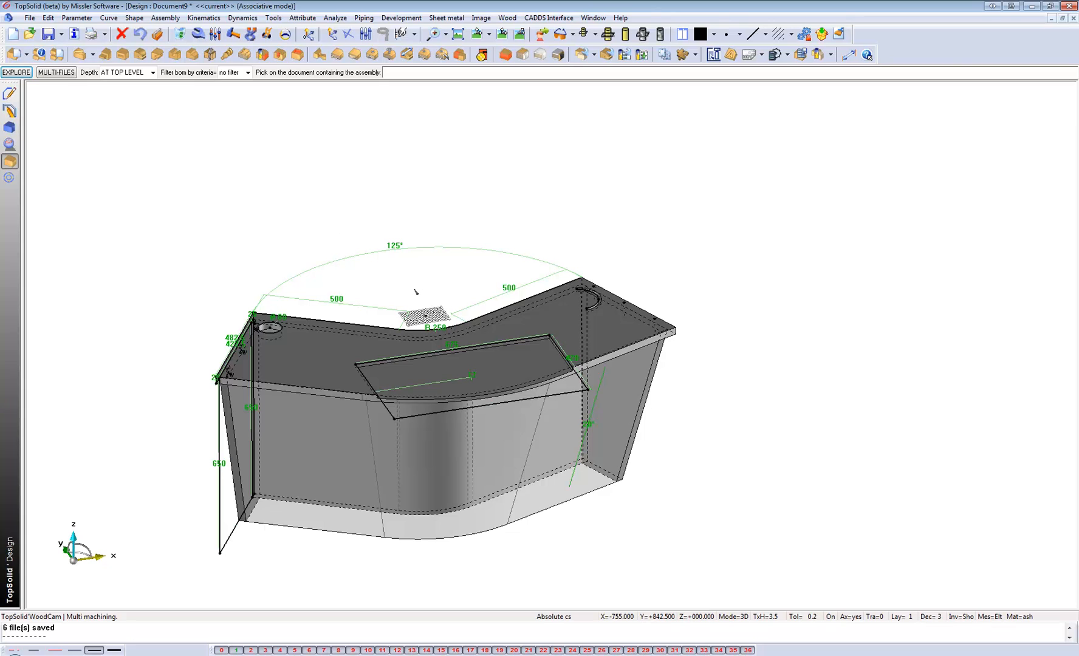
left_click(327, 209)
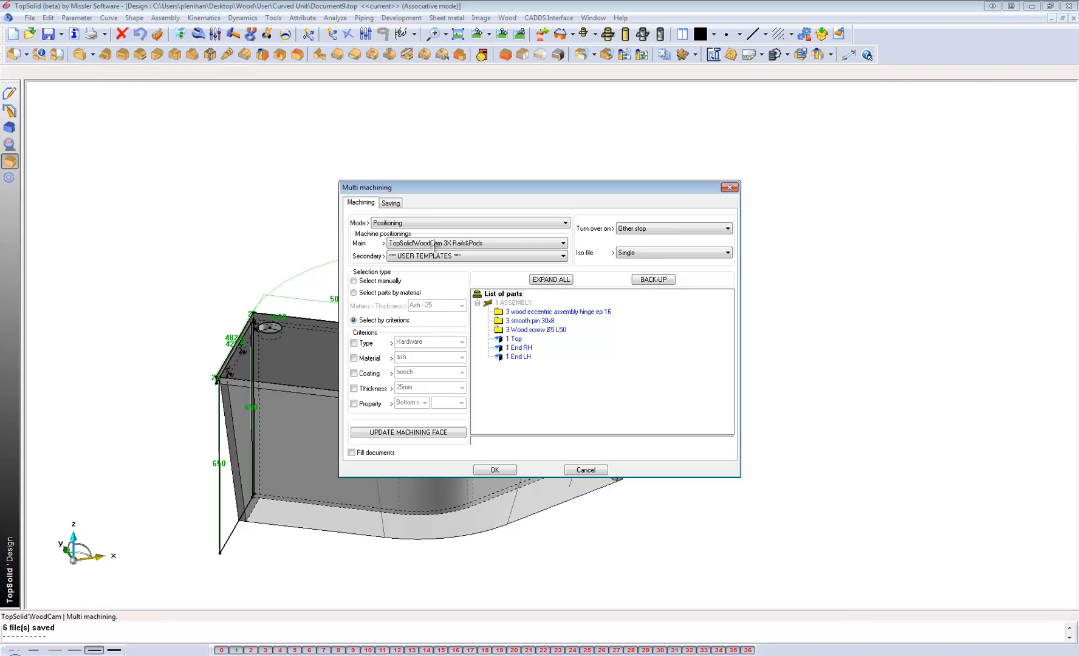
Review the main machine templates, keep TopSolid'WoodCam 3X Rails&Pods, move the dialog clear of the model, and dismiss the missing component file request.
left_click(441, 243)
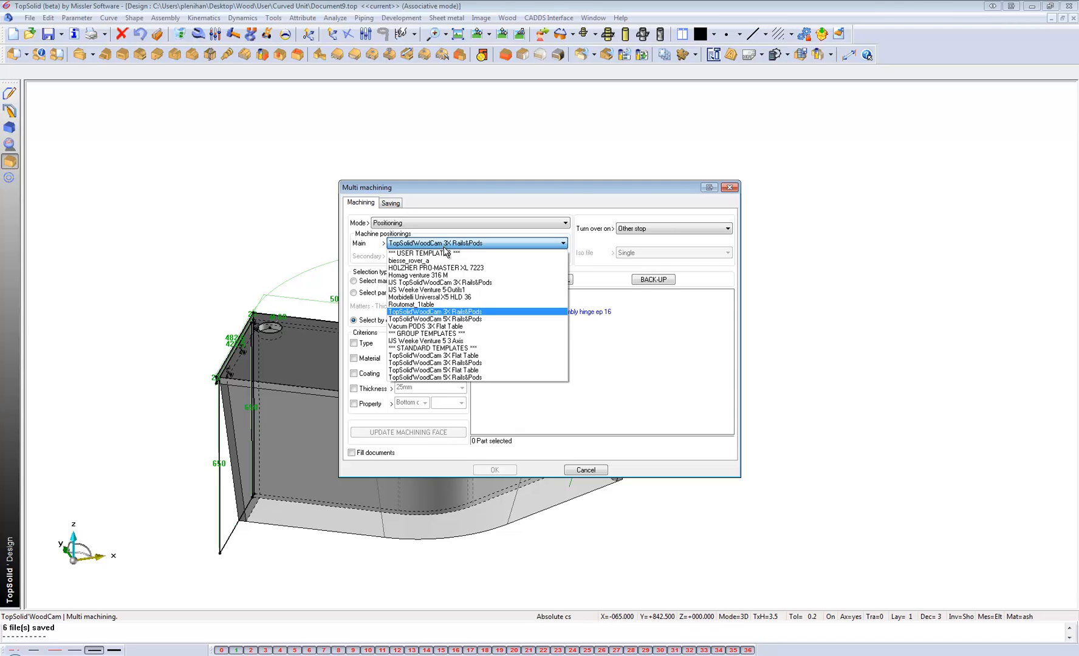
left_click(445, 245)
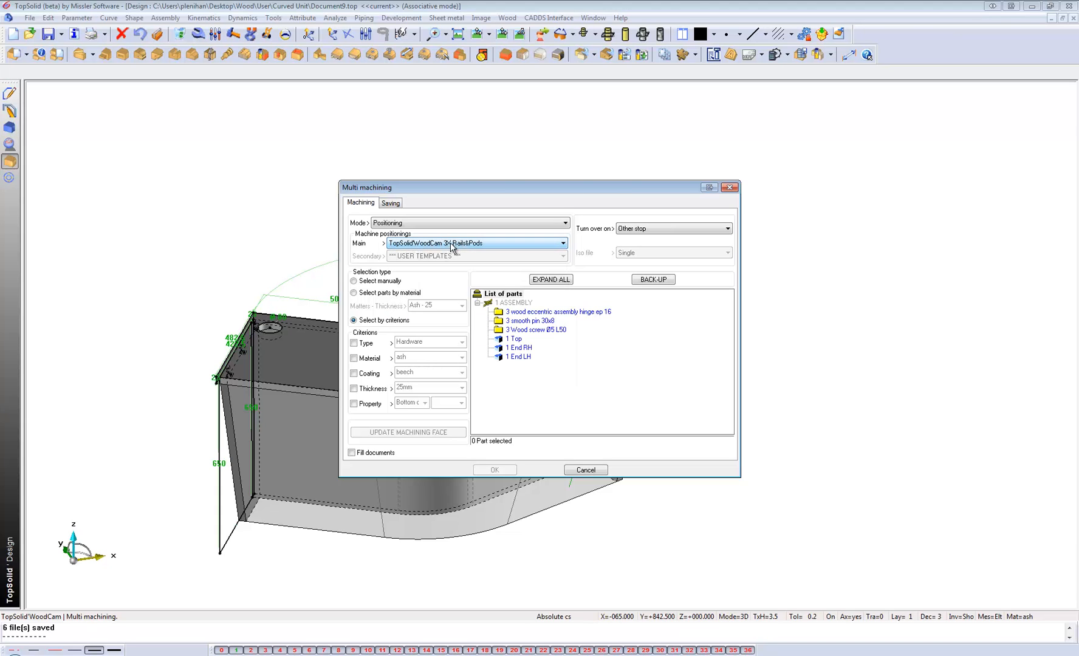
left_click_drag(433, 190, 687, 203)
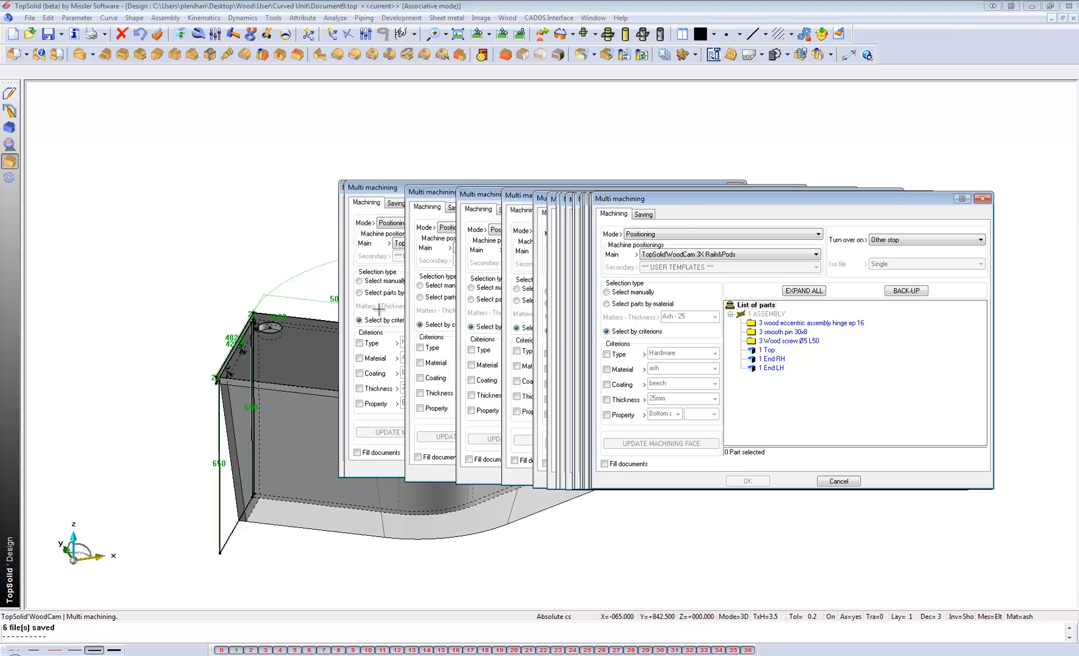
scroll(378, 309, "up", 2)
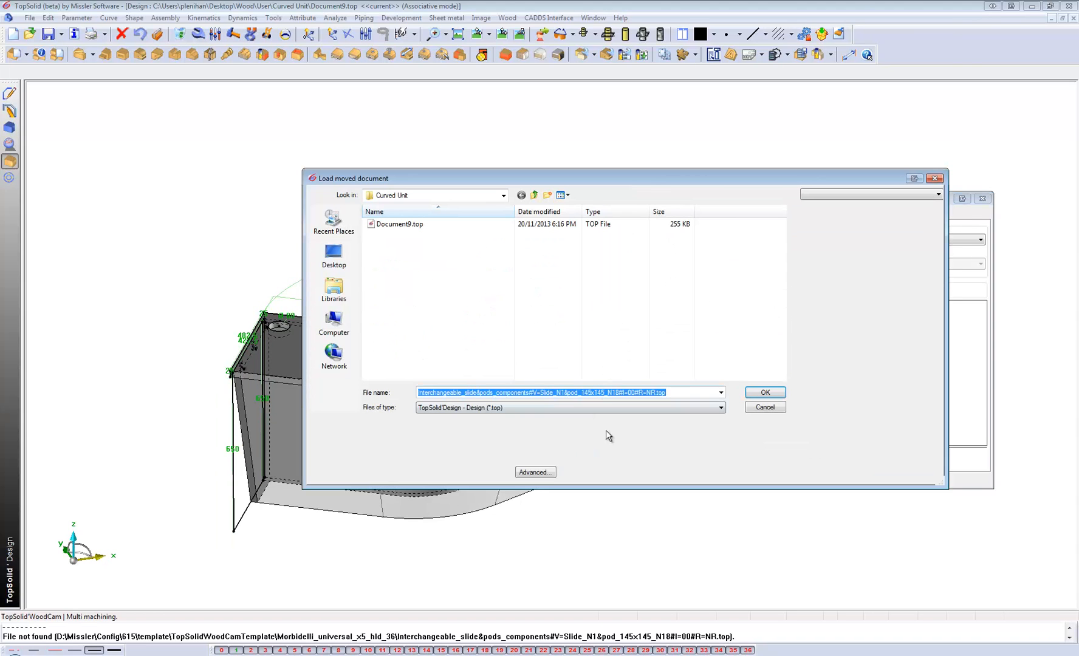
key("Escape")
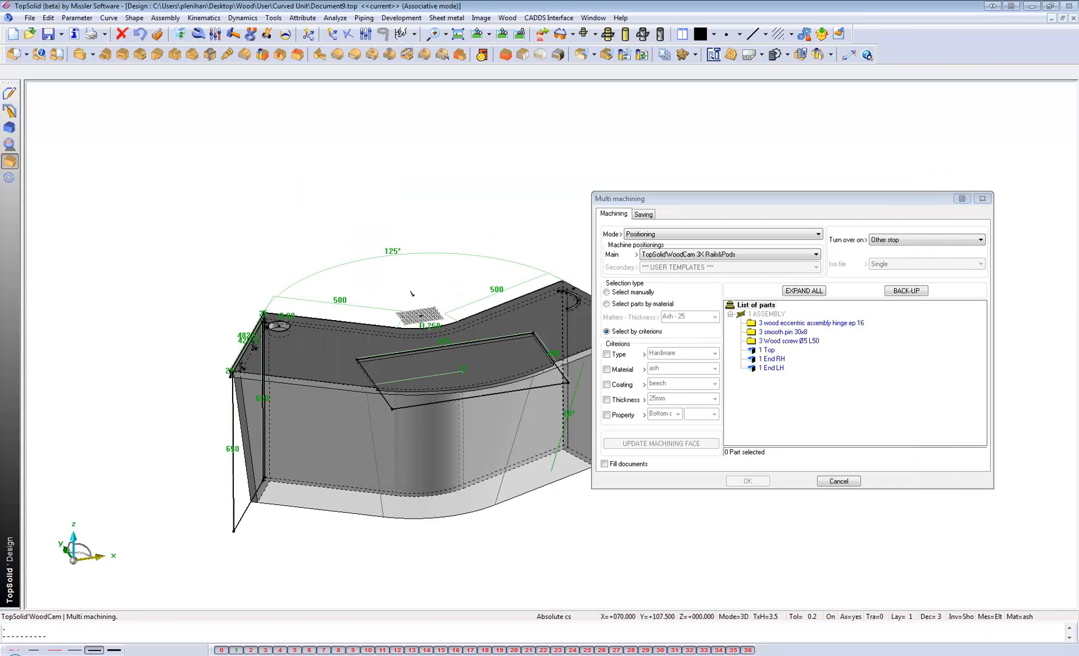
Select the assembly's ash parts by material criterion and run the multi machining, declining to limit the analysis to a piece of part.
left_click(606, 369)
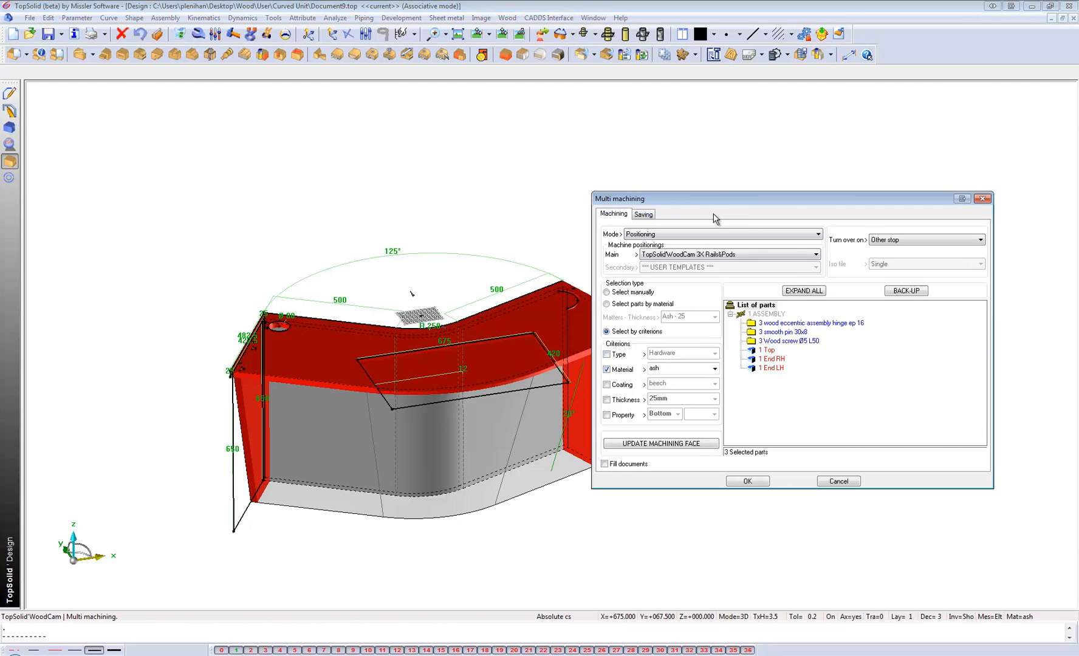
left_click_drag(795, 195, 863, 170)
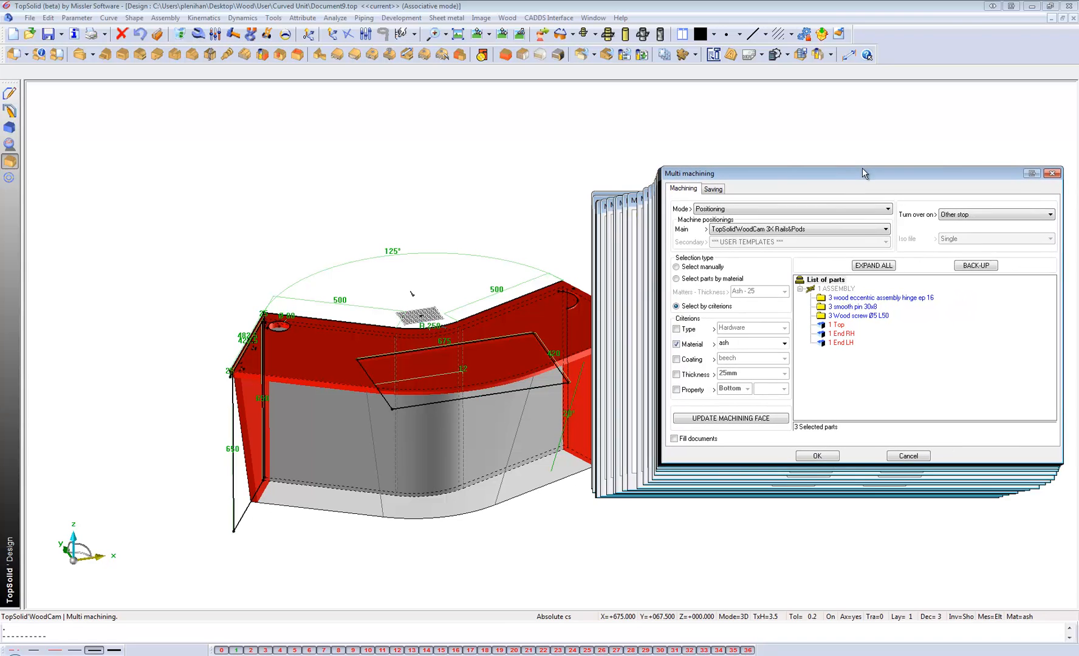
left_click(827, 457)
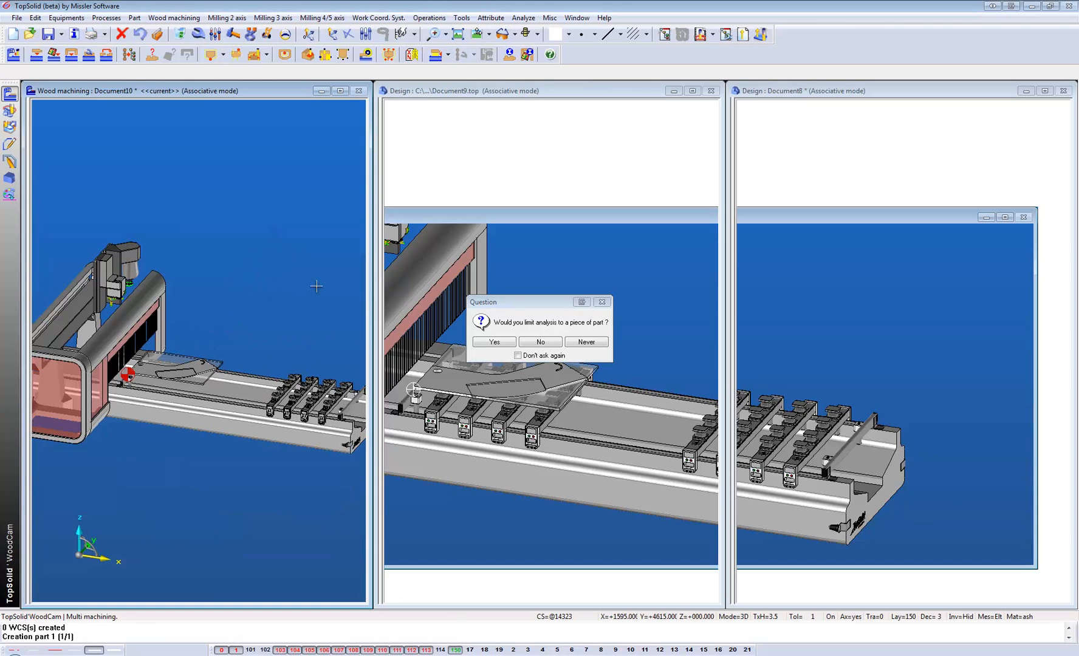
left_click(540, 342)
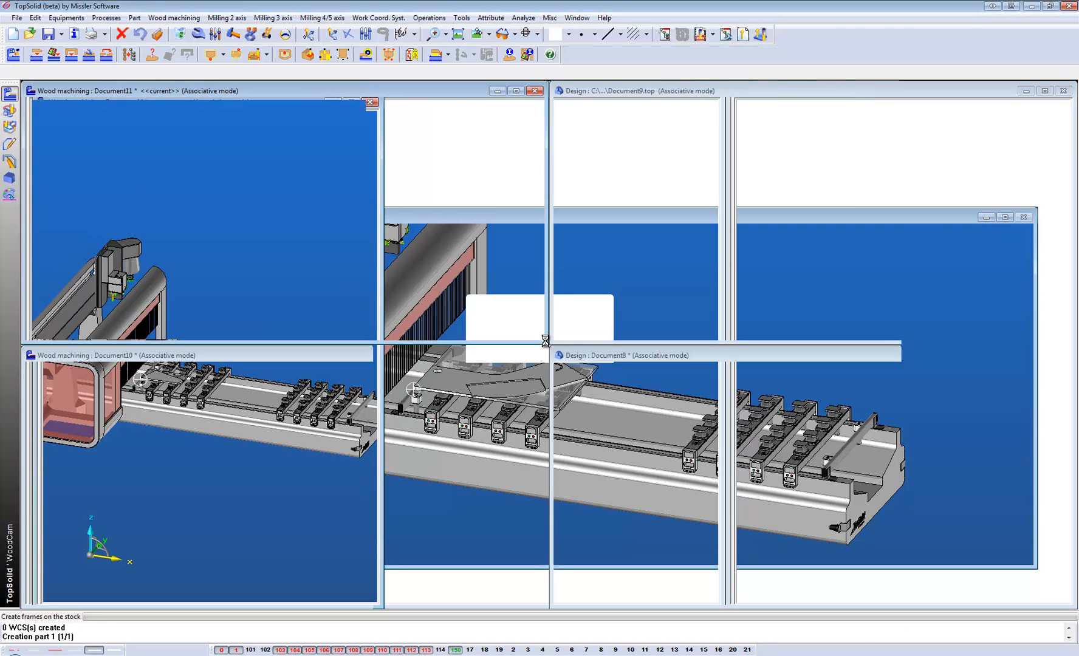
left_click(540, 342)
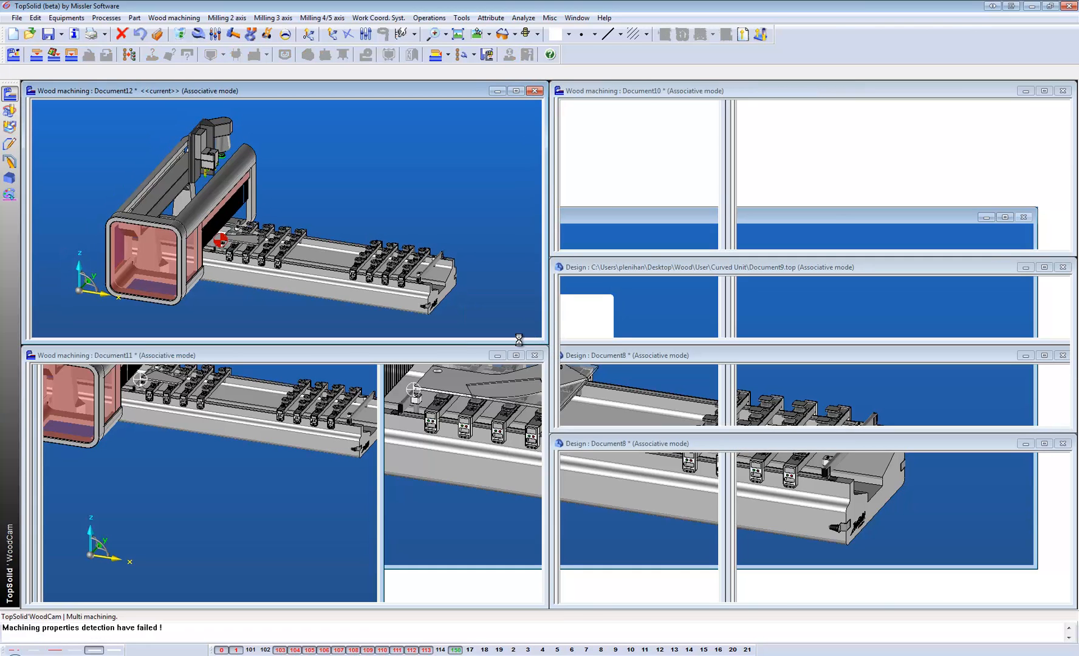
left_click(548, 344)
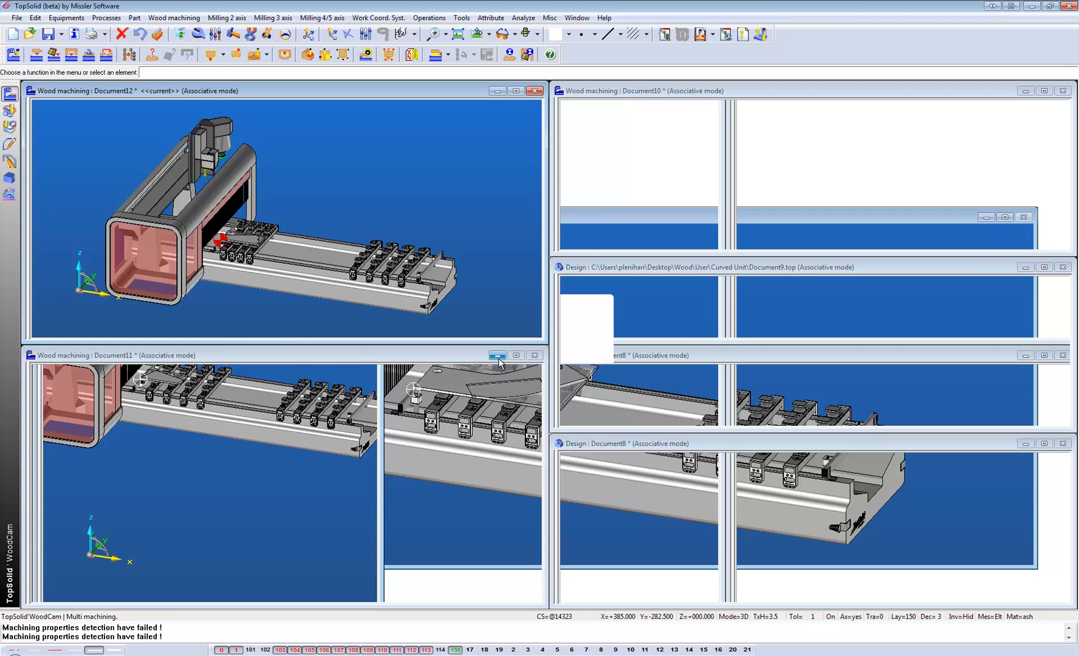
Maximize the Document10 wood machining document and examine how the top panel sits on the machine's rails and pods.
left_click(659, 404)
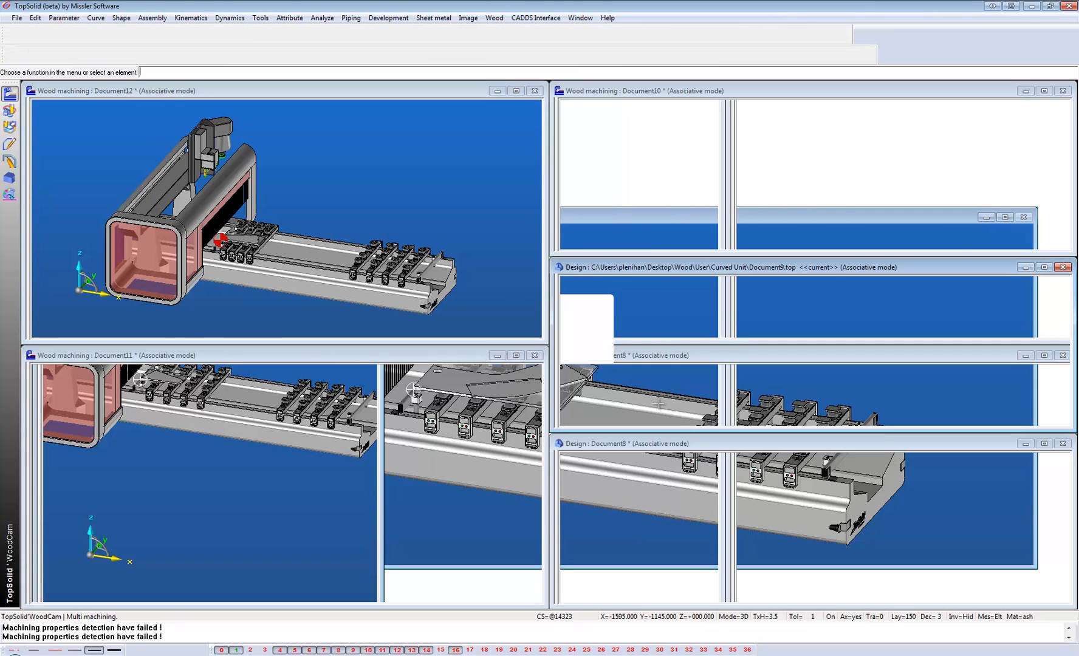
left_click(1043, 90)
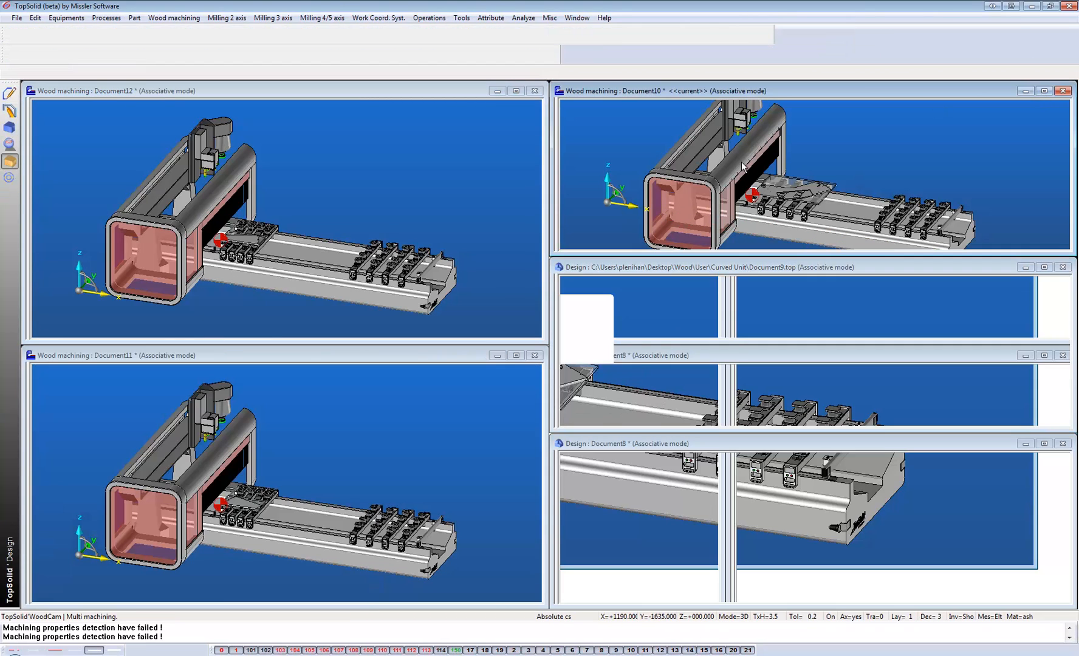
scroll(551, 393, "up", 3)
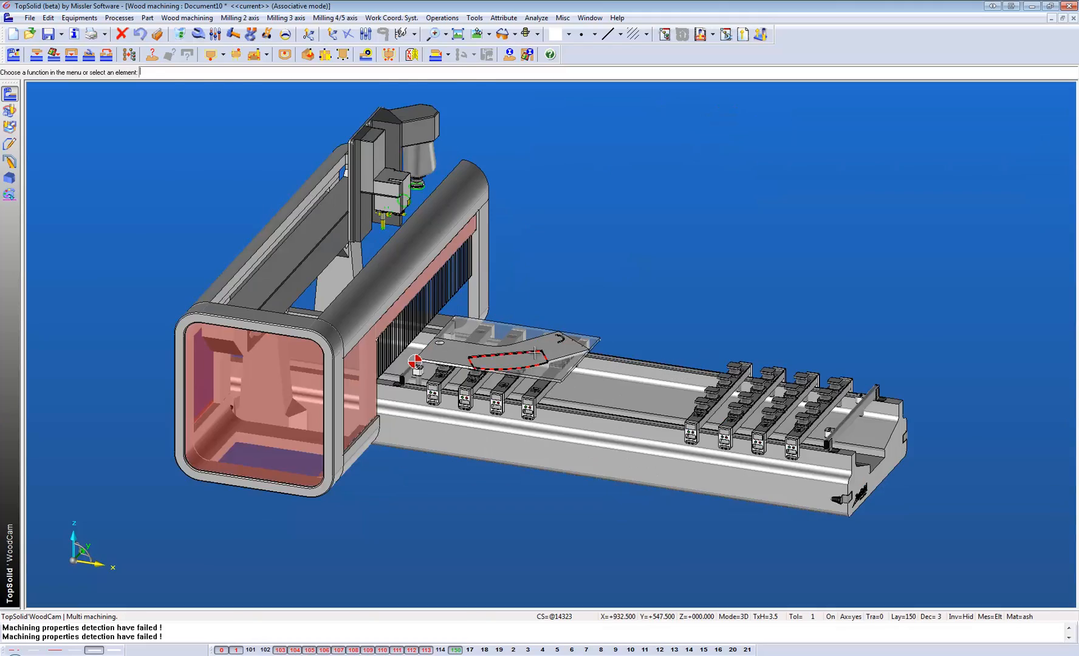
scroll(486, 460, "down", 2)
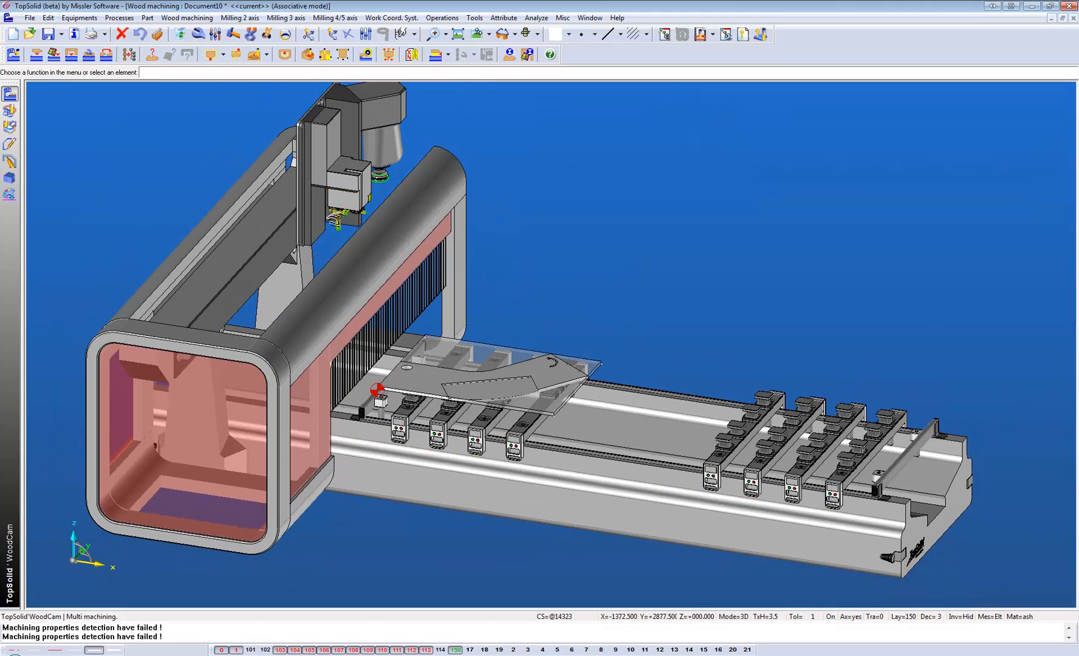
middle_click_drag(486, 460, 270, 234)
scroll(446, 152, "up", 4)
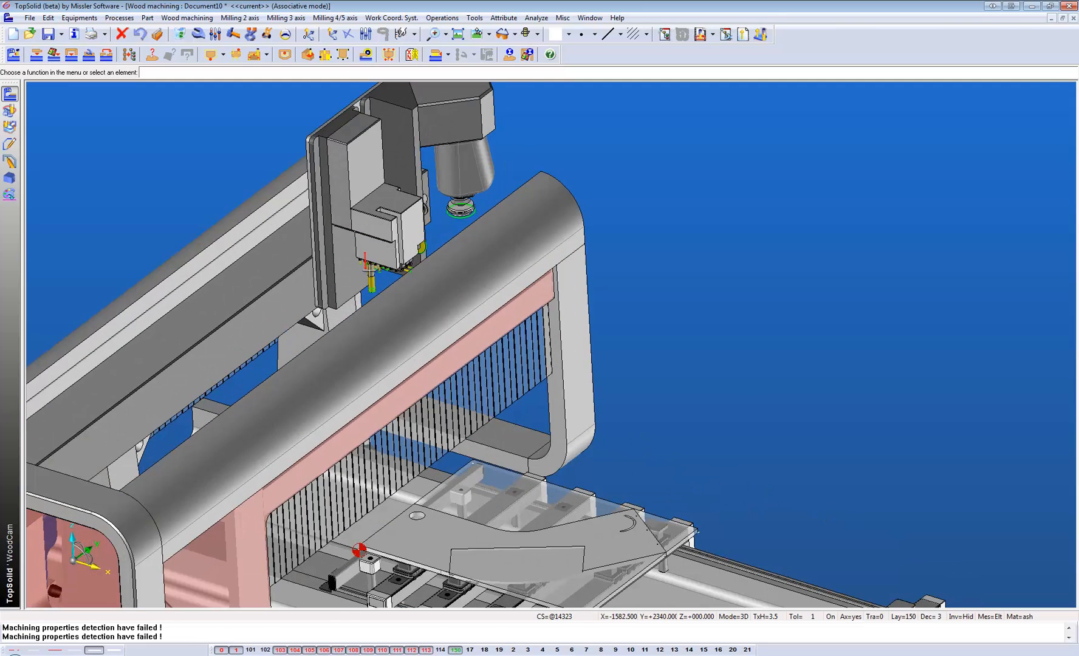
scroll(351, 234, "down", 2)
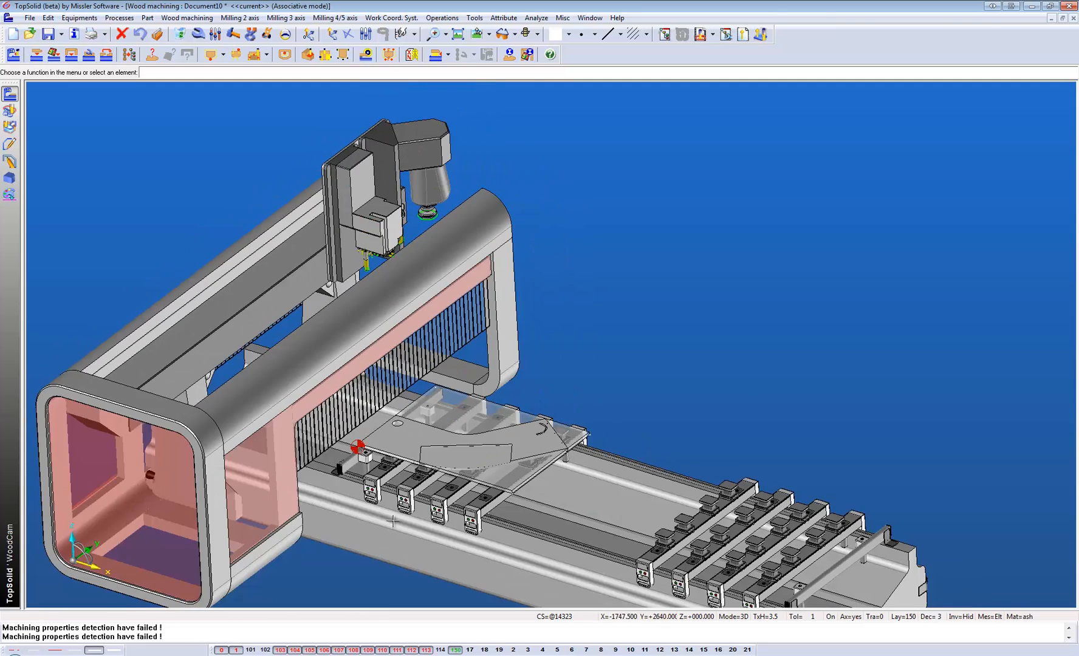
middle_click_drag(449, 581, 437, 447)
scroll(437, 448, "up", 2)
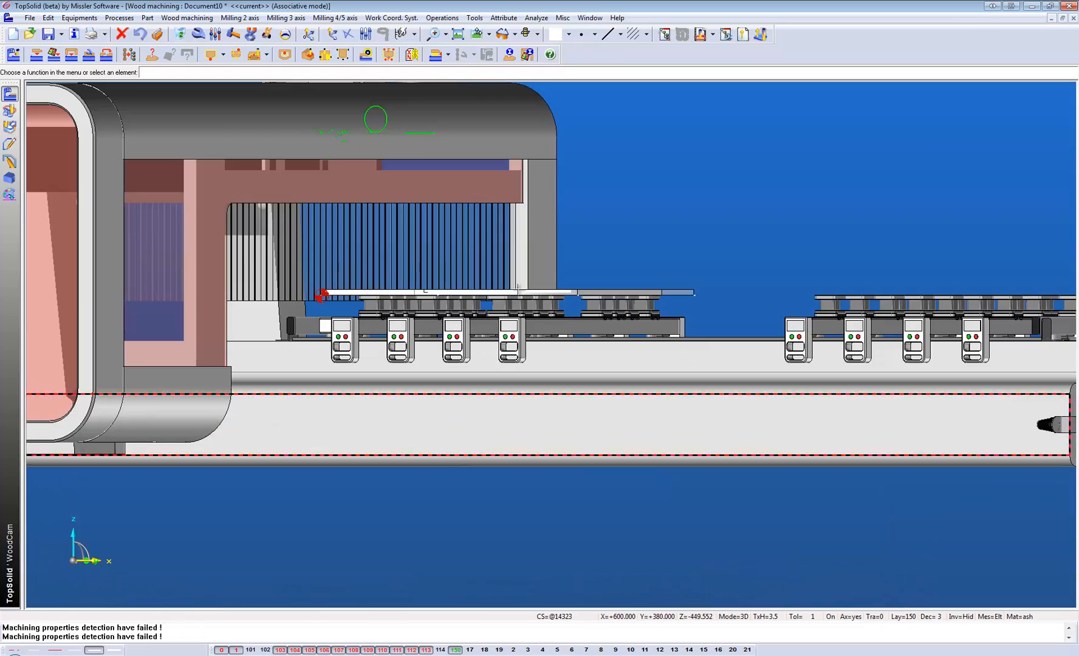
middle_click_drag(507, 337, 500, 413)
scroll(499, 413, "down", 1)
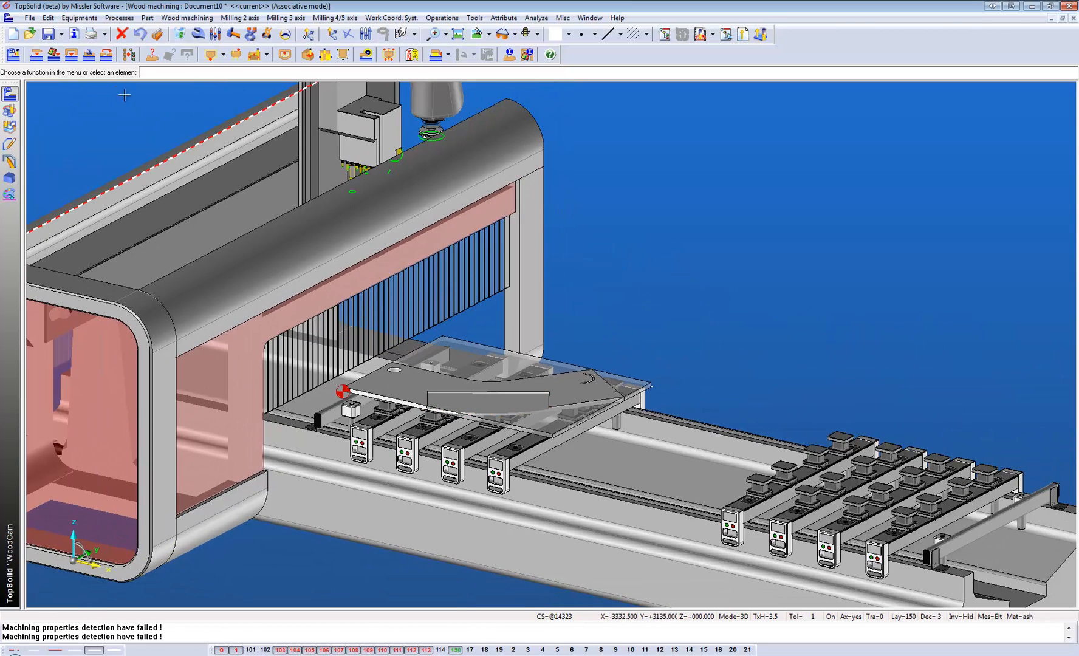
Run the operations analysis on the top panel, machine its detected features with the automatic settings, and review the operations manager.
left_click(152, 55)
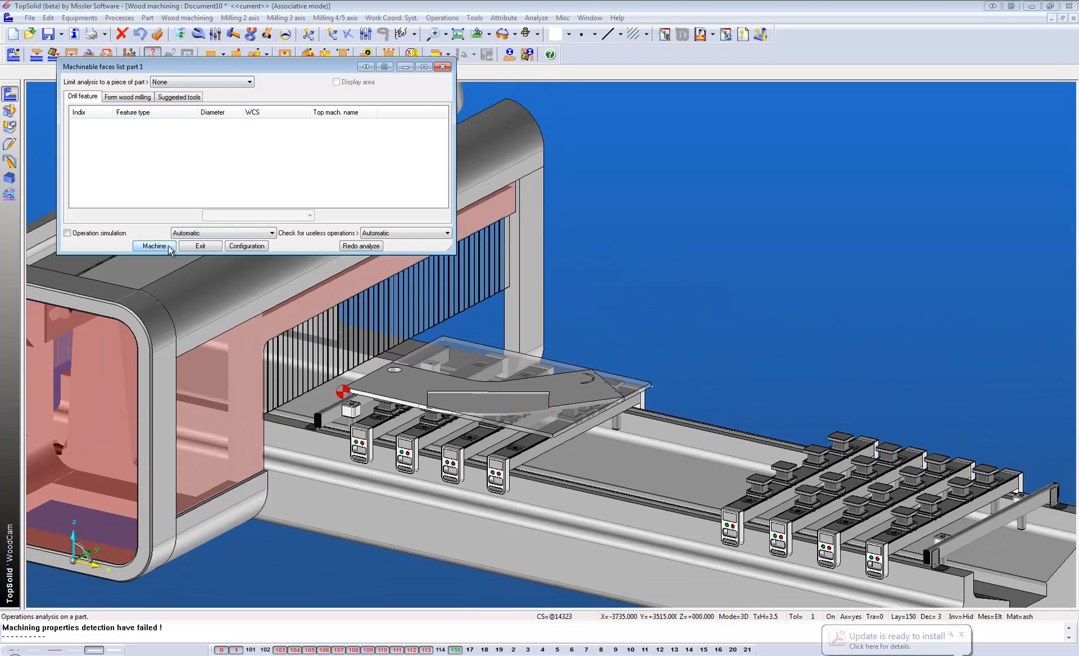
left_click(154, 245)
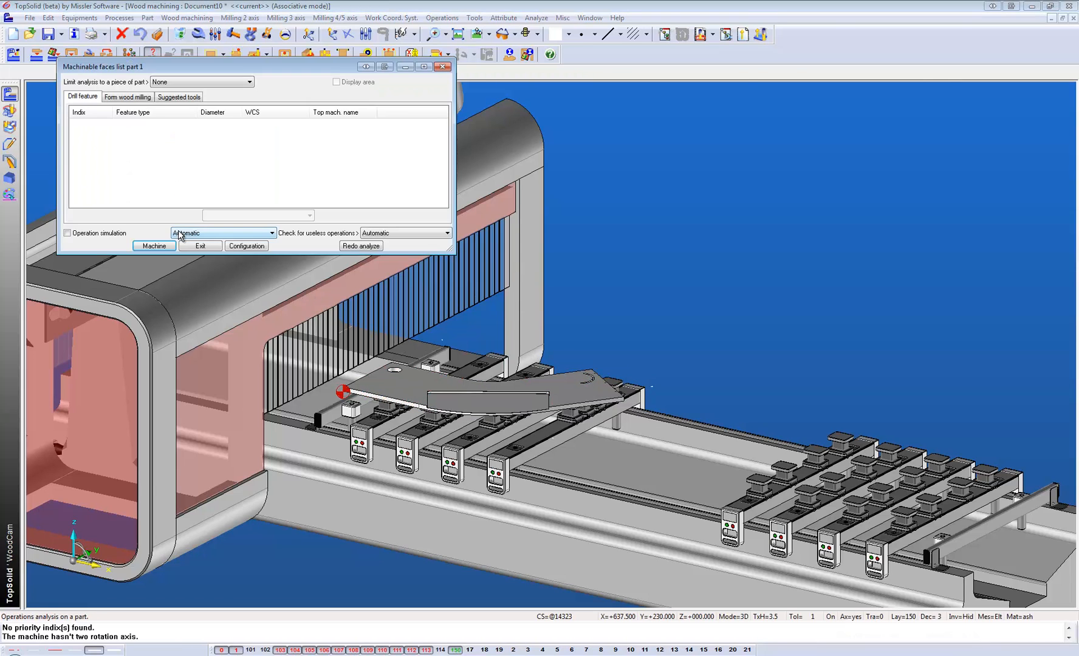
left_click(201, 246)
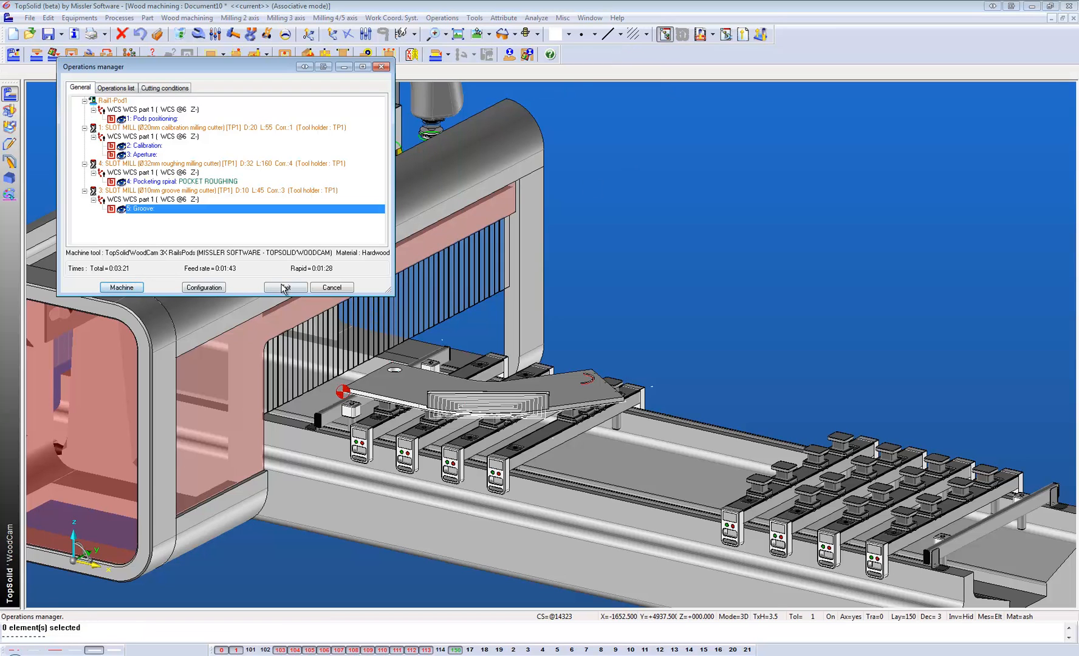
left_click(283, 287)
Simulate the top panel's machining at a higher playback speed, watch the calibration and pocketing operations from another angle, and end the simulation.
left_click(700, 34)
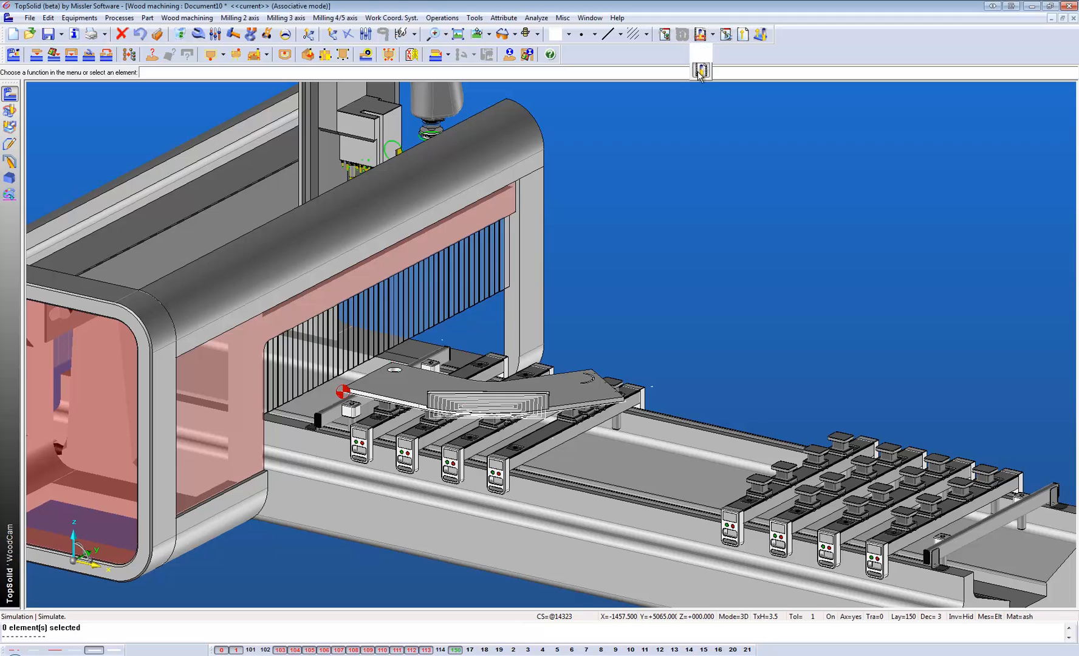
left_click(700, 71)
left_click(6, 72)
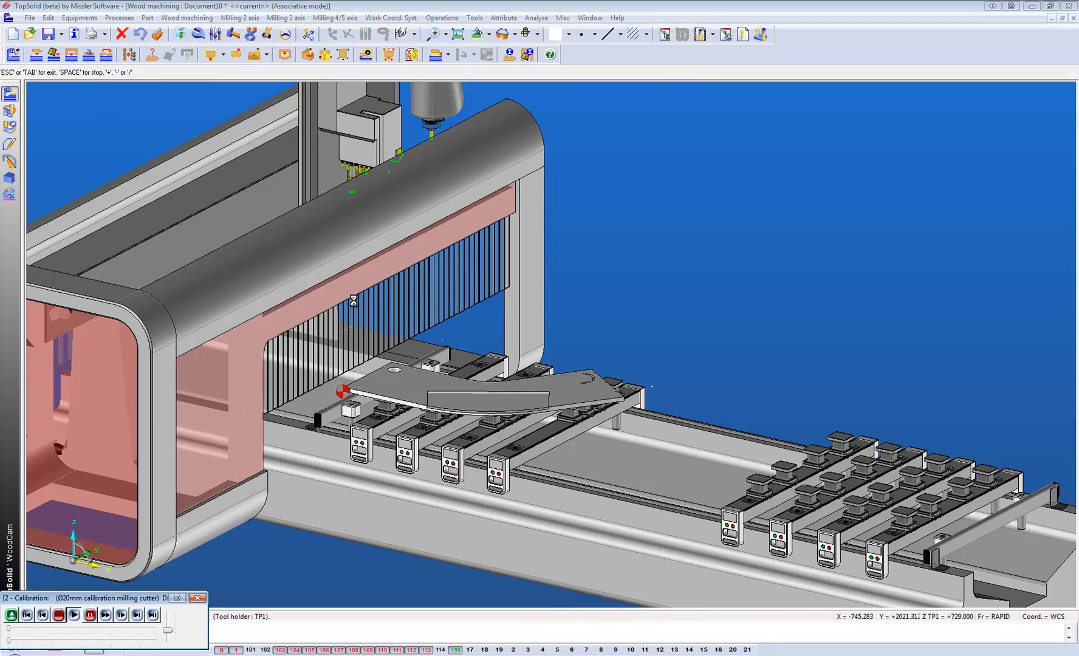
left_click_drag(166, 629, 170, 619)
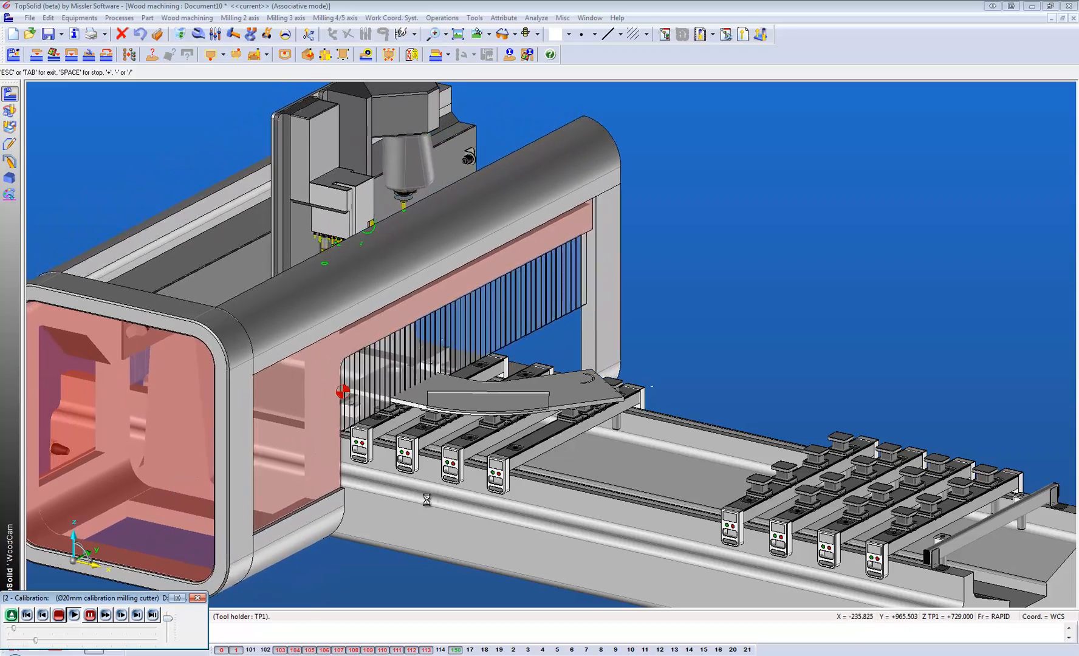
middle_click_drag(544, 398, 362, 397)
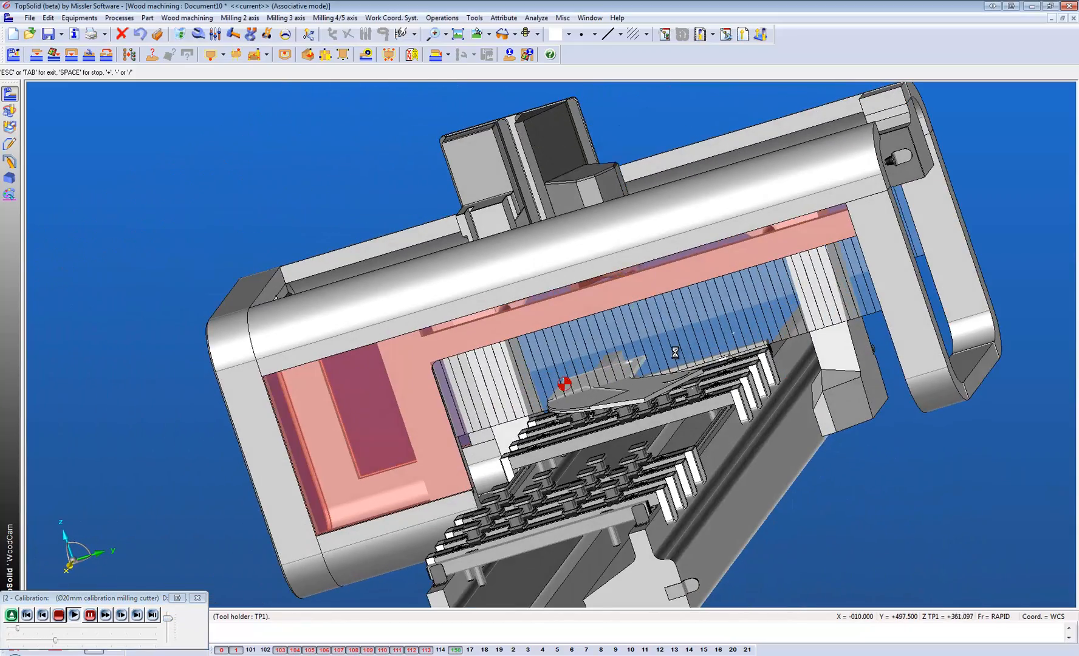
scroll(668, 354, "up", 4)
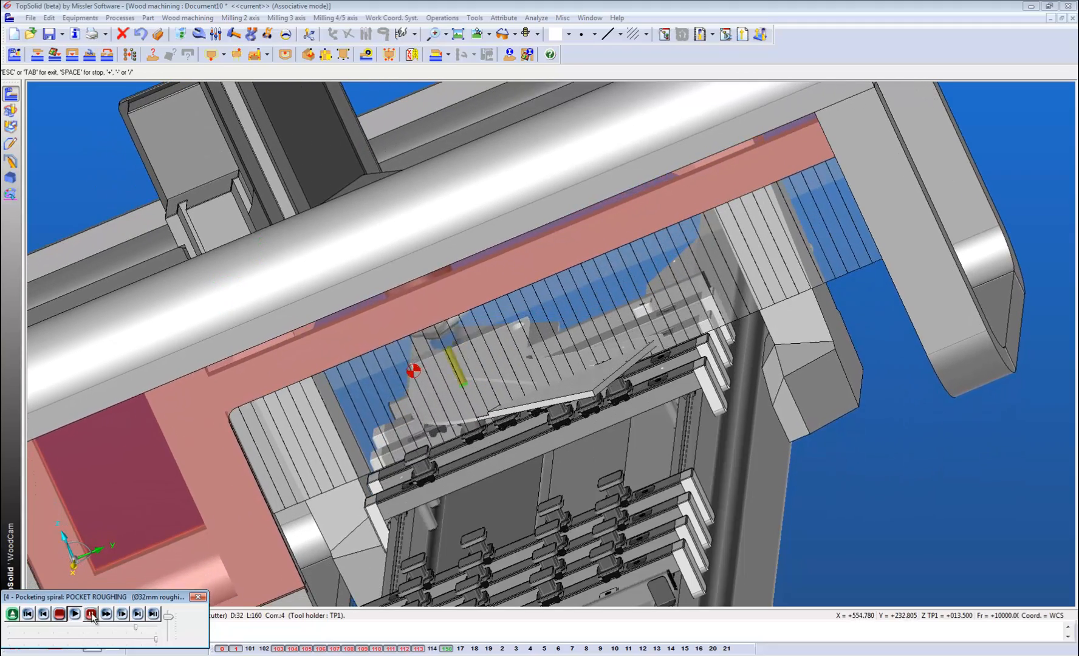
left_click(199, 598)
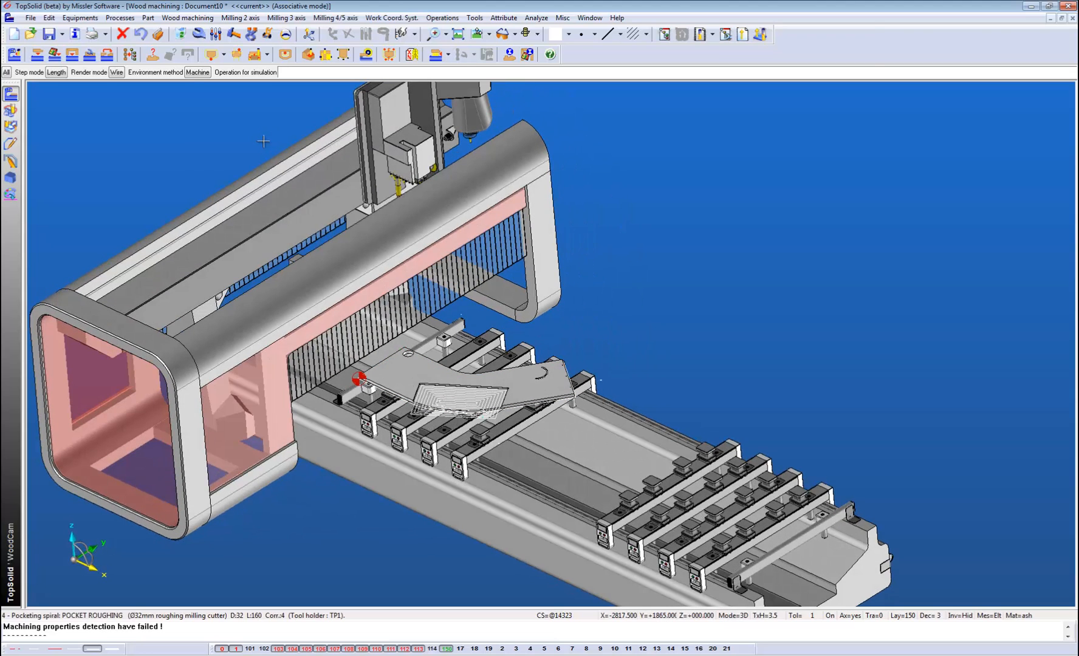
Switch to the Document9 design and use Move parents to relocate the 80 mm circular hole near the arc groove on the 600 mm wing.
key("ctrl+Tab")
middle_click_drag(532, 278, 479, 309)
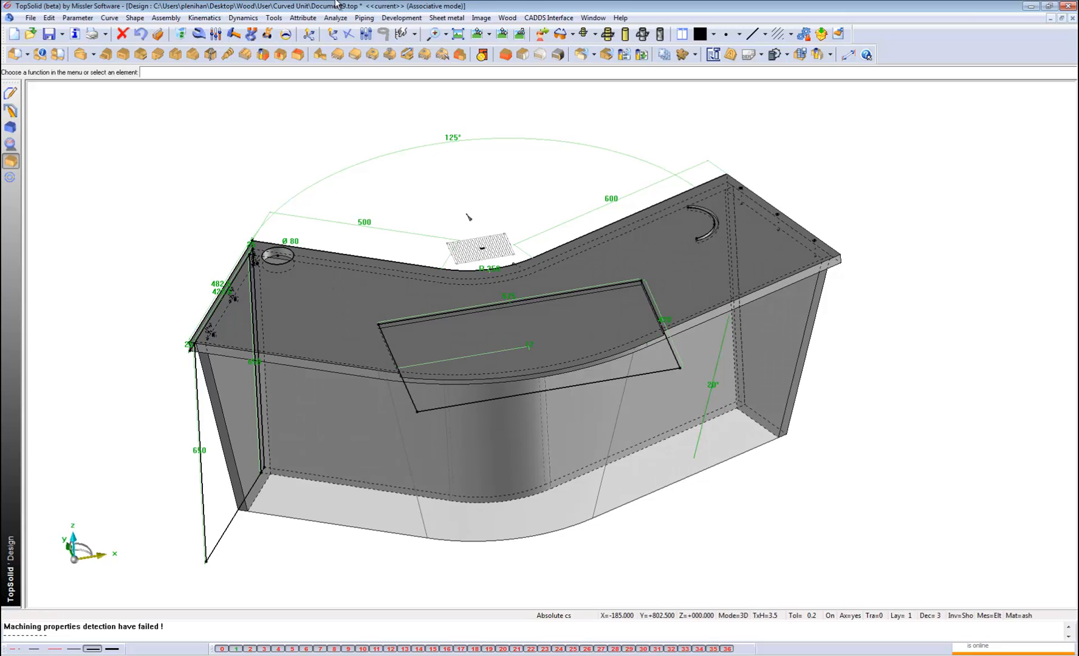
left_click(267, 35)
left_click(287, 259)
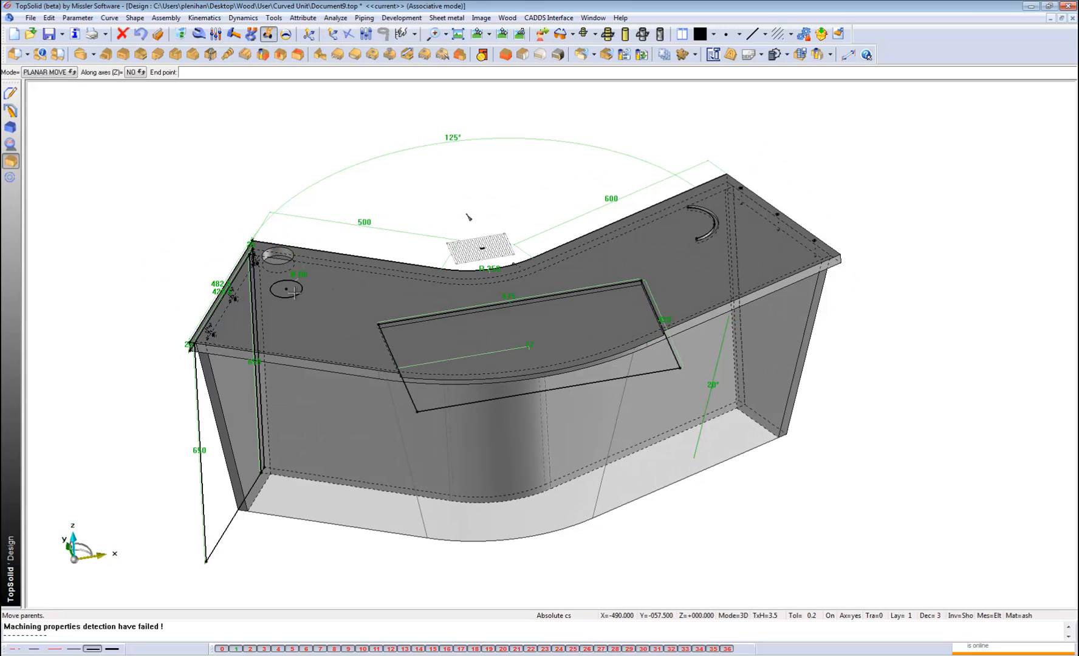
left_click(296, 292)
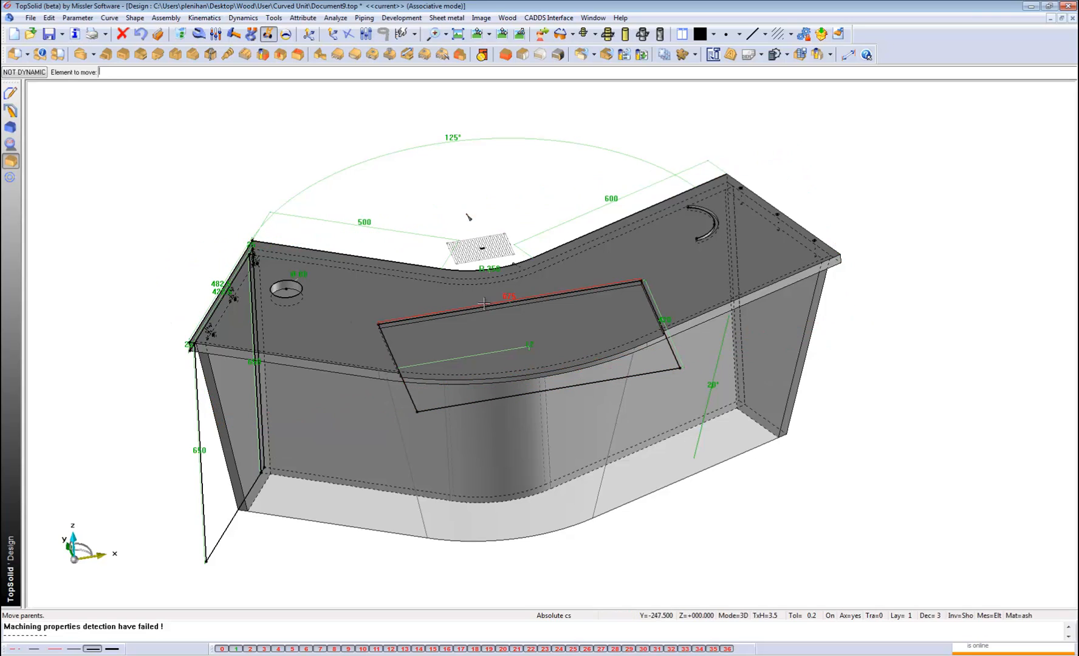
left_click(288, 291)
left_click(704, 283)
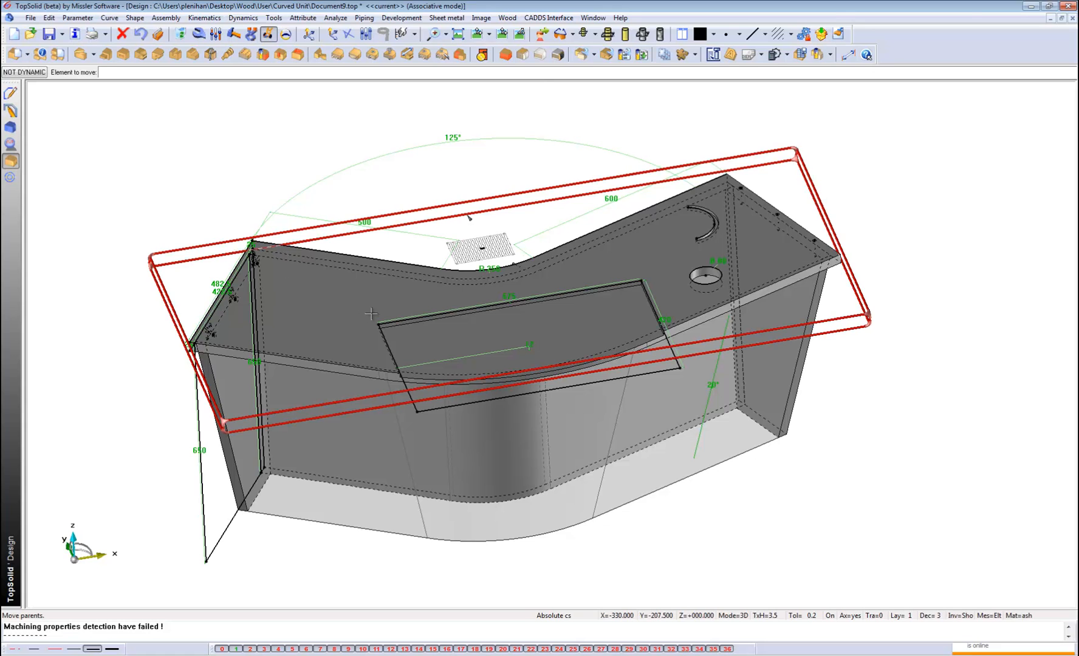
Return to the Document10 wood machining document and examine the relocated hole on the top panel up close.
key("ctrl+Tab")
key("ctrl+Tab")
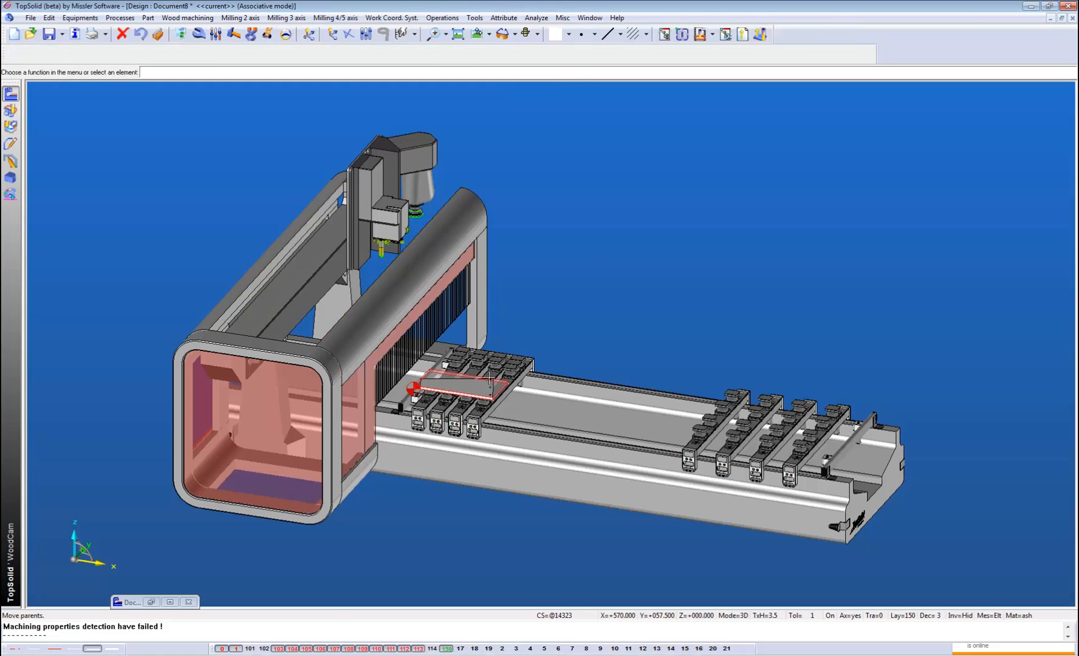
key("ctrl+Tab")
key("ctrl+Tab")
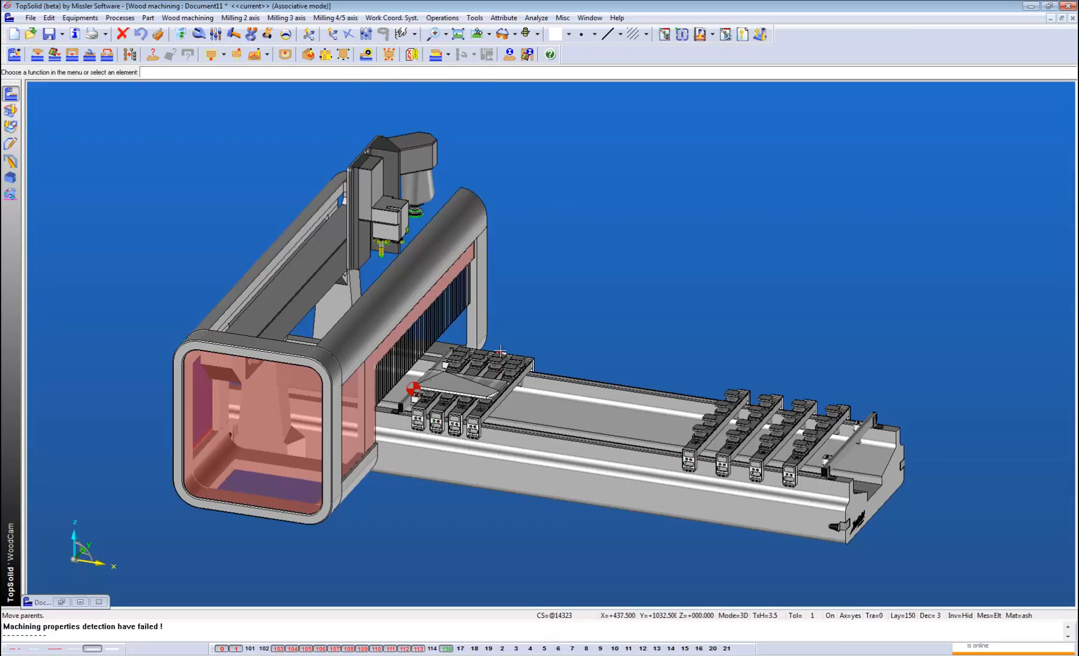
scroll(480, 383, "up", 6)
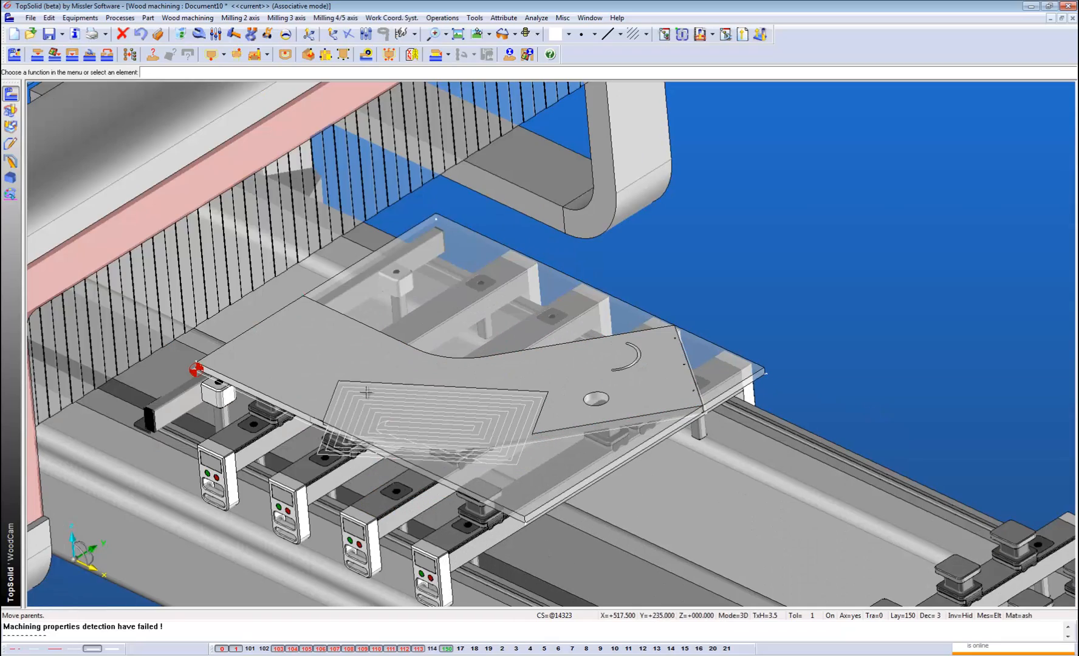
middle_click_drag(366, 392, 394, 388)
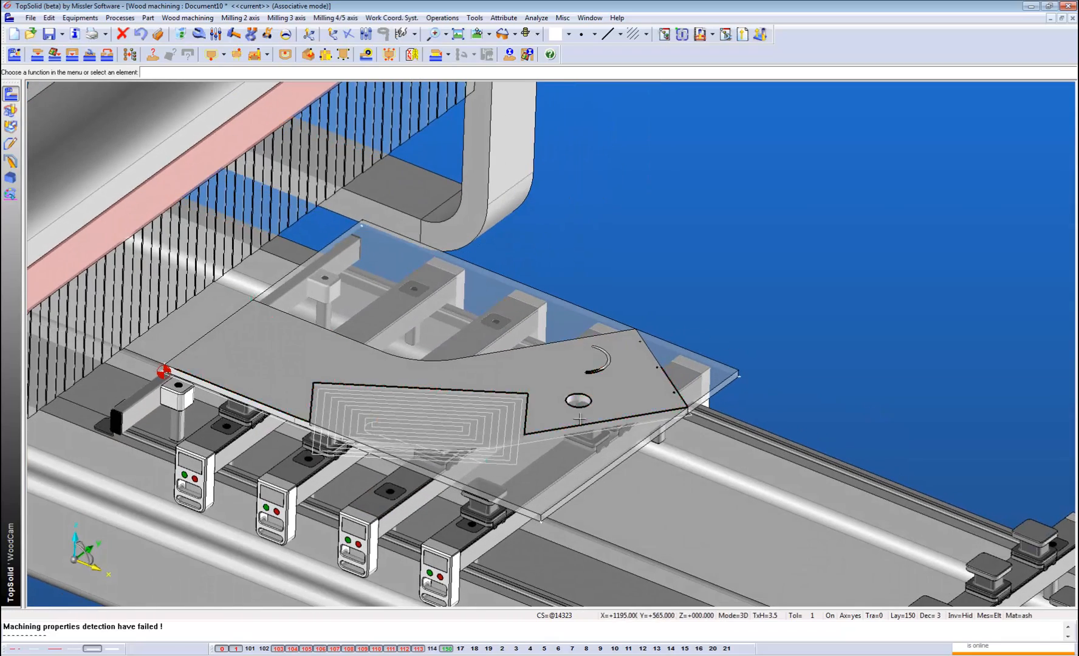
scroll(578, 387, "up", 5)
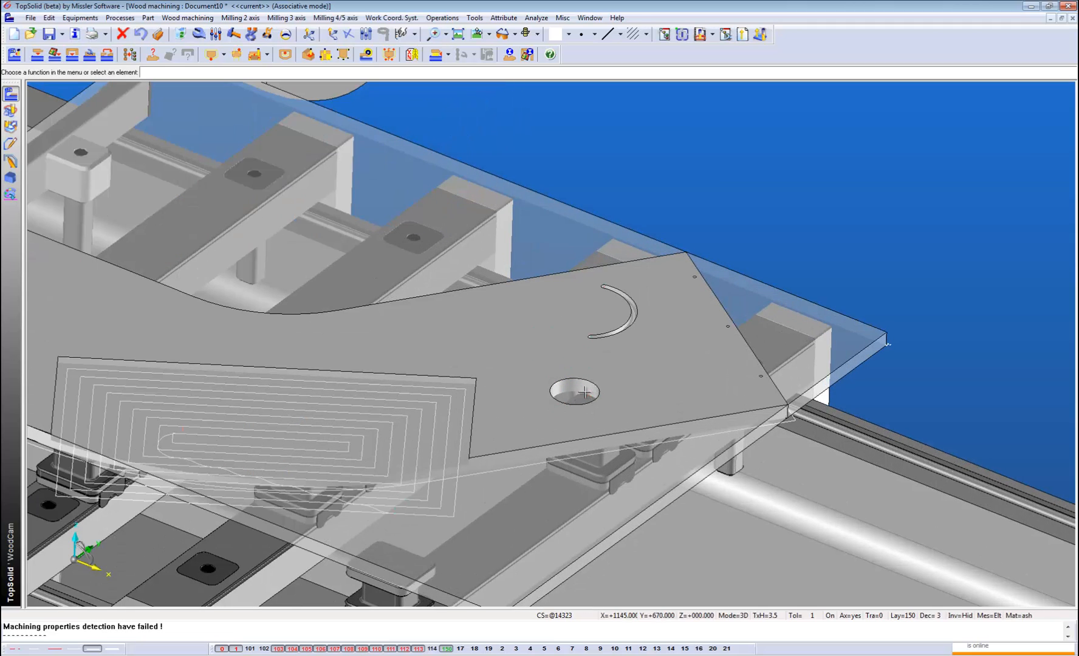
scroll(541, 425, "down", 4)
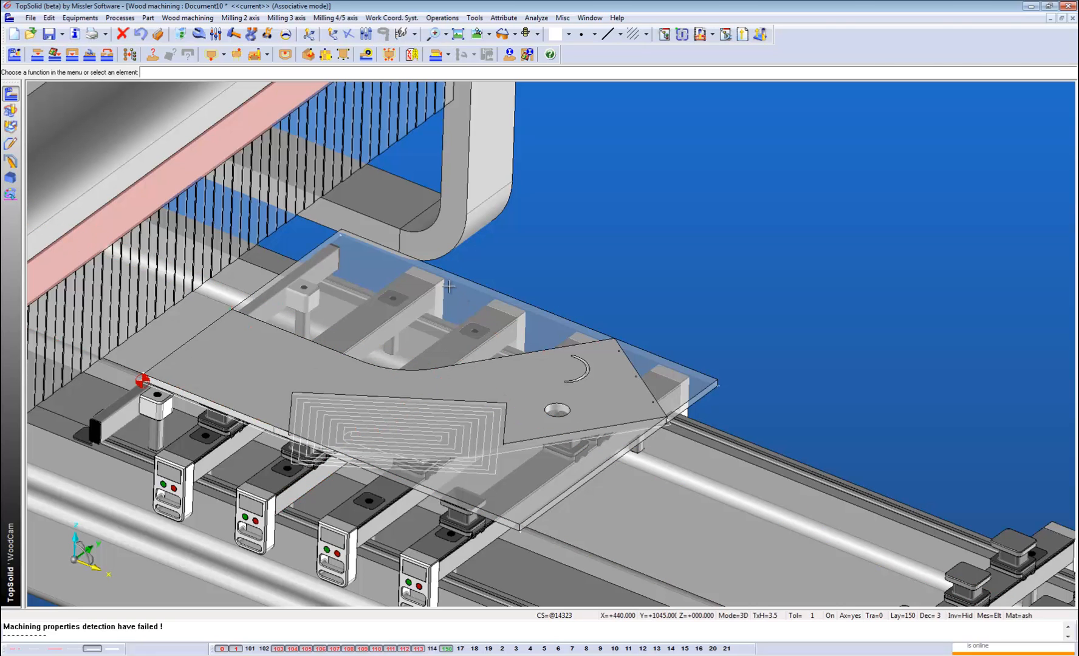
Return to the Document9 design and create a new A3 Draft document.
left_click(1050, 18)
middle_click_drag(512, 213, 482, 224)
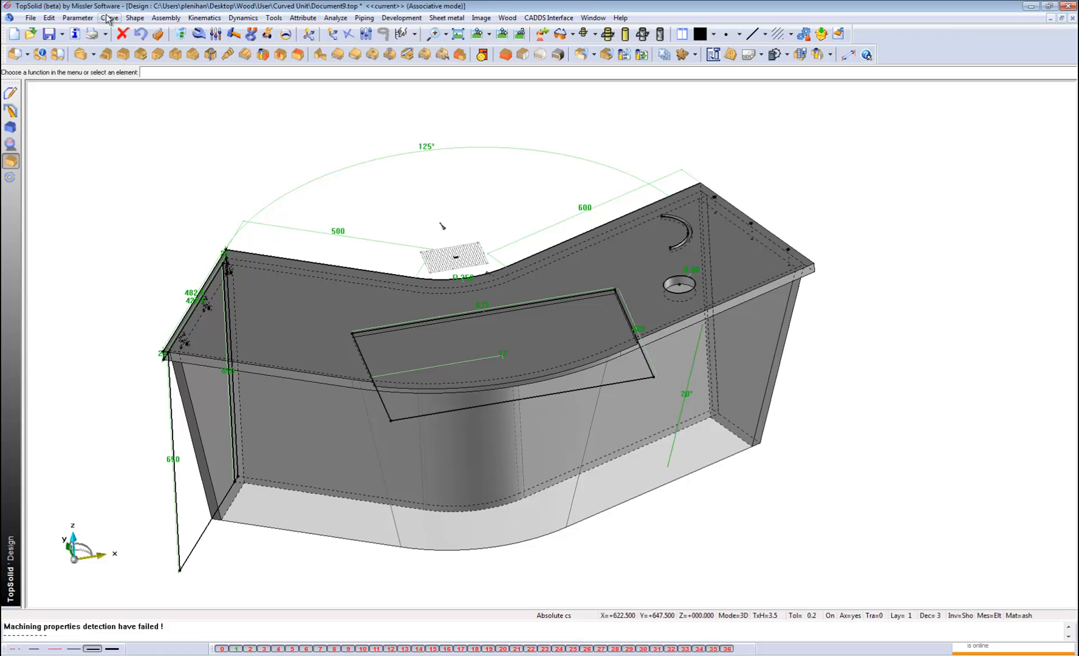
left_click(31, 18)
left_click(38, 26)
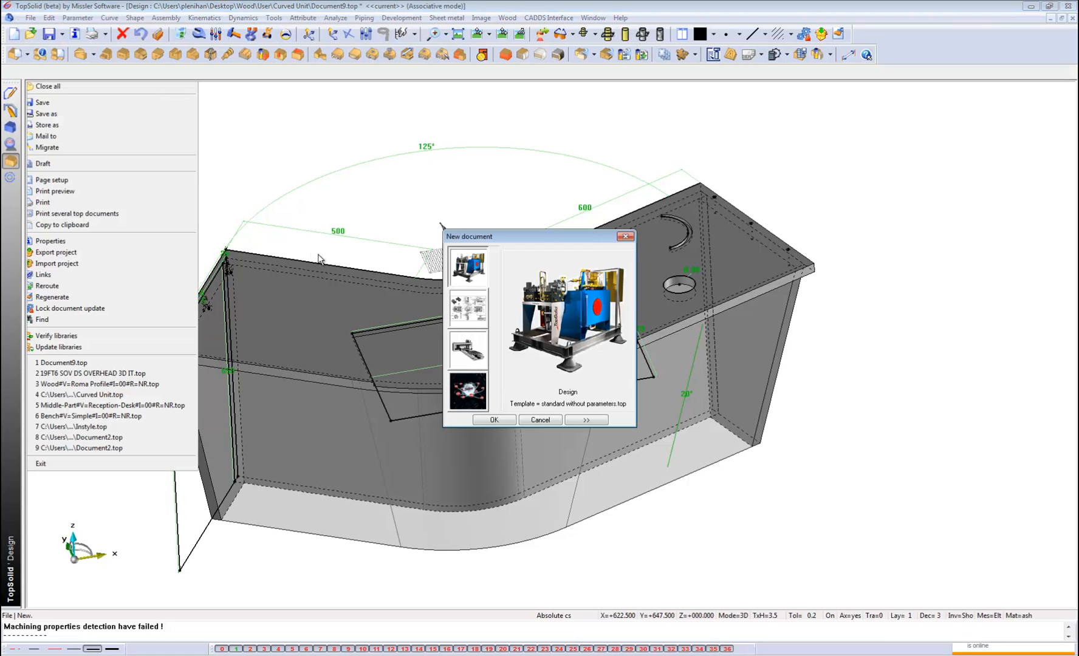
left_click(467, 309)
left_click(507, 419)
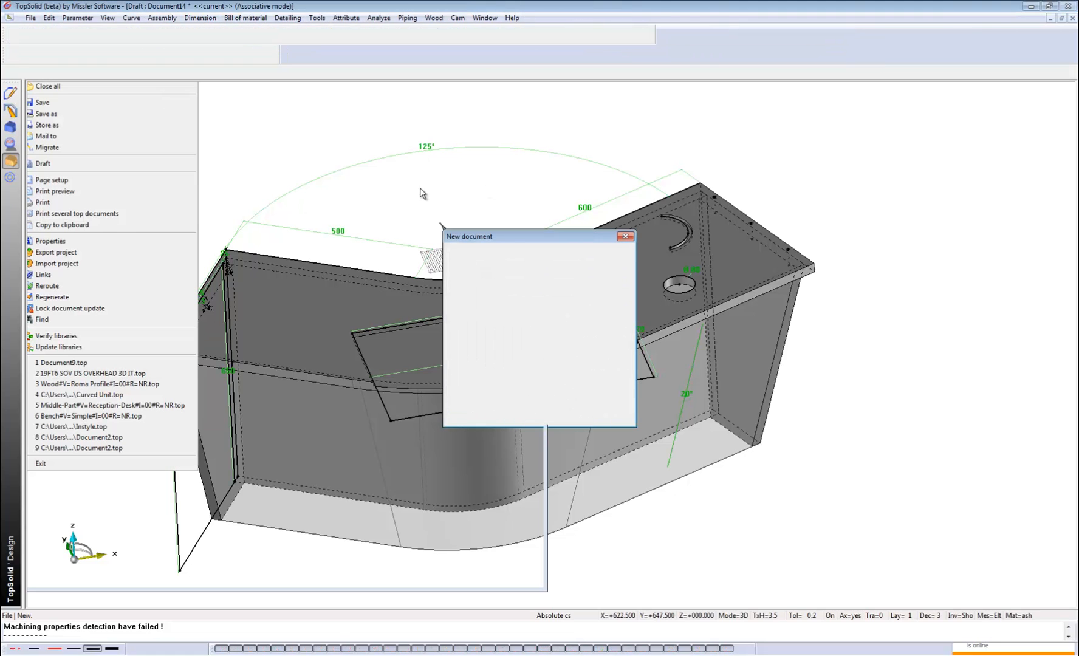
scroll(421, 196, "down", 1)
scroll(413, 298, "down", 2)
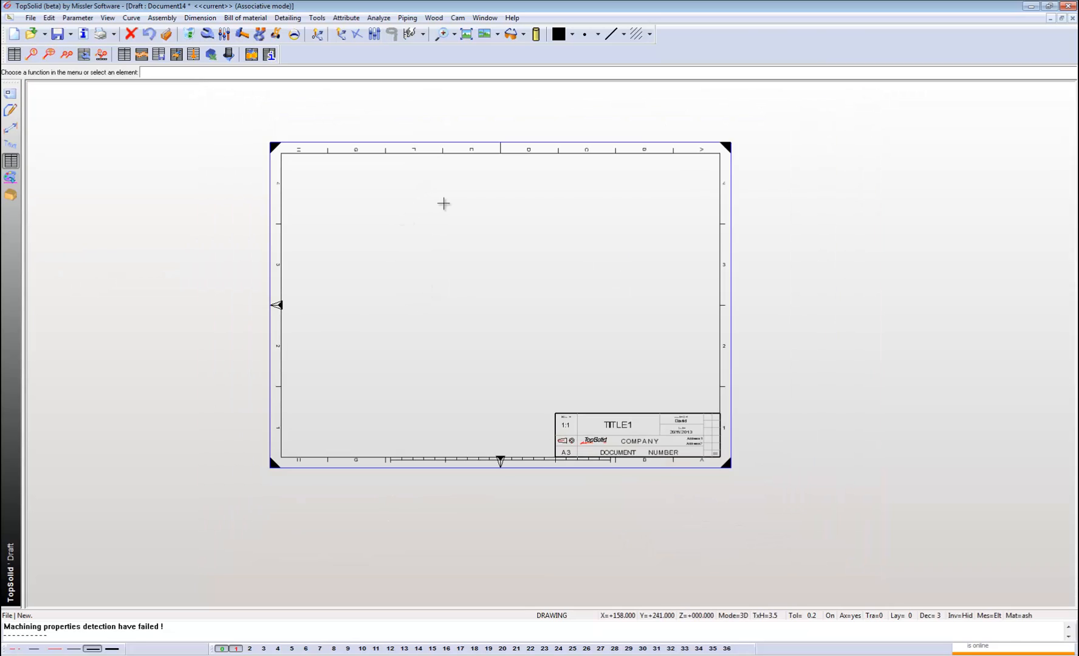
middle_click_drag(443, 204, 424, 241)
scroll(418, 225, "up", 1)
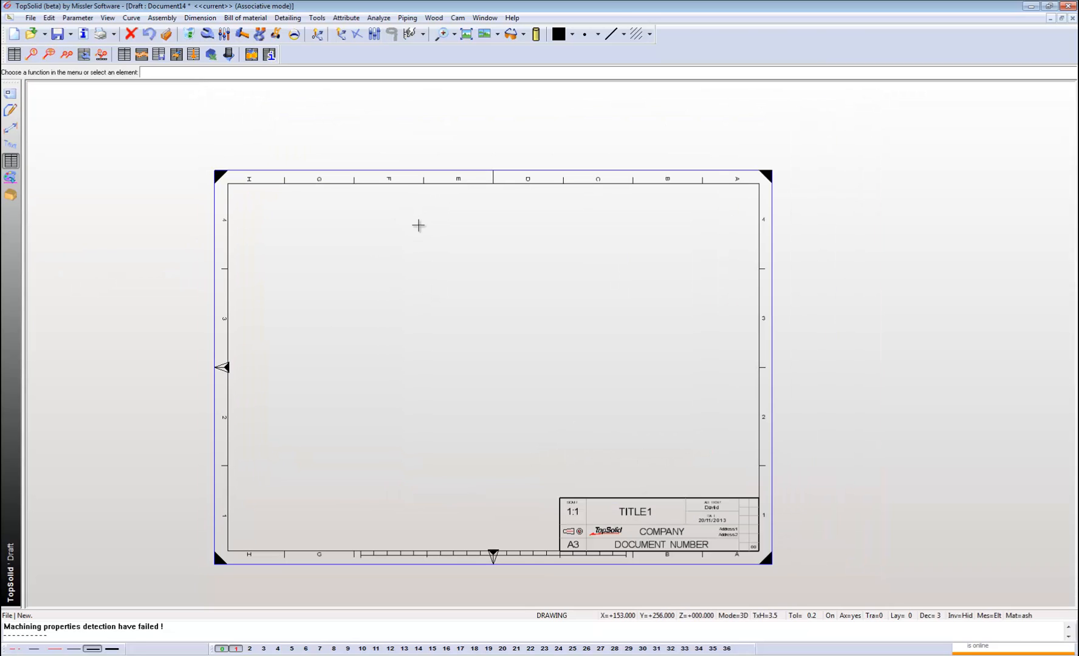
Display the Document9 design and the new draft side by side, with the draft as the current document.
left_click(10, 93)
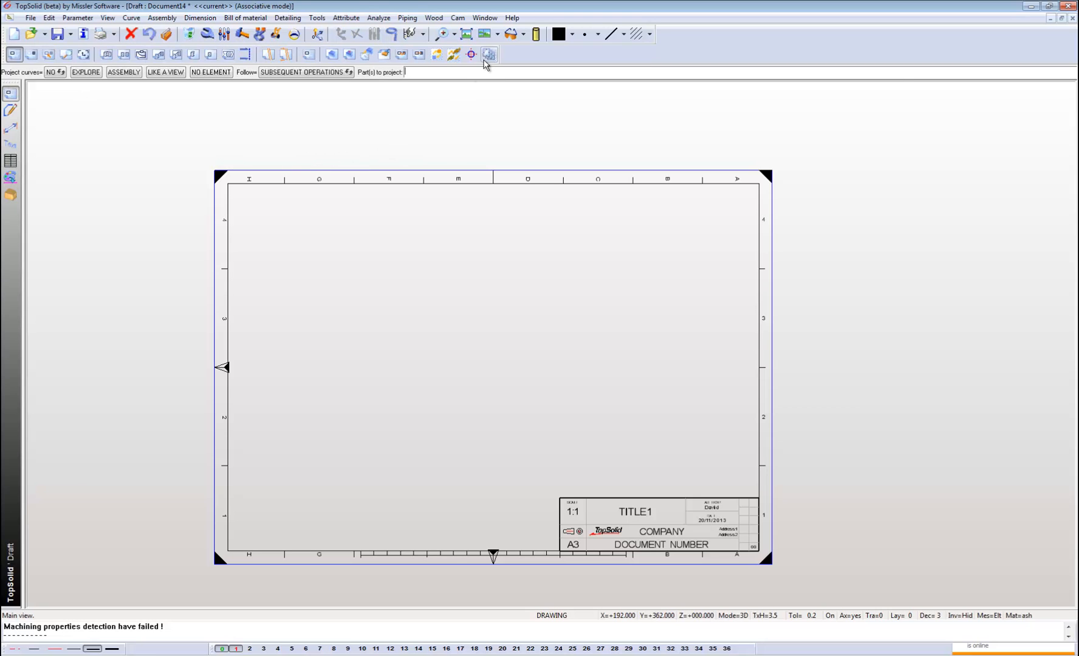
left_click(486, 60)
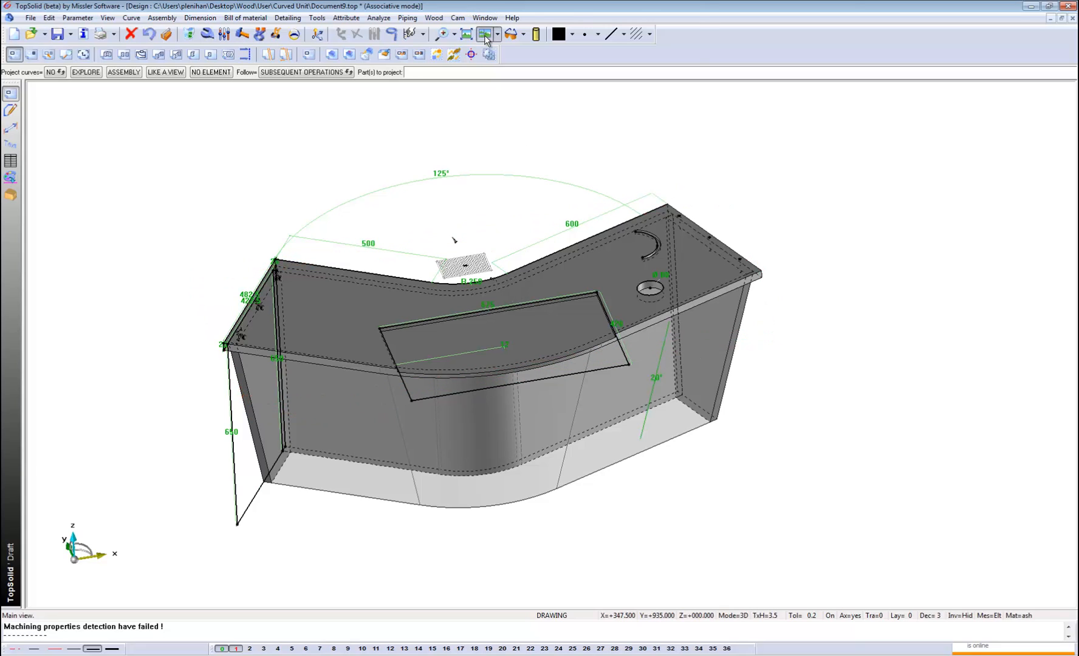
left_click(485, 40)
left_click(424, 150)
key("Escape")
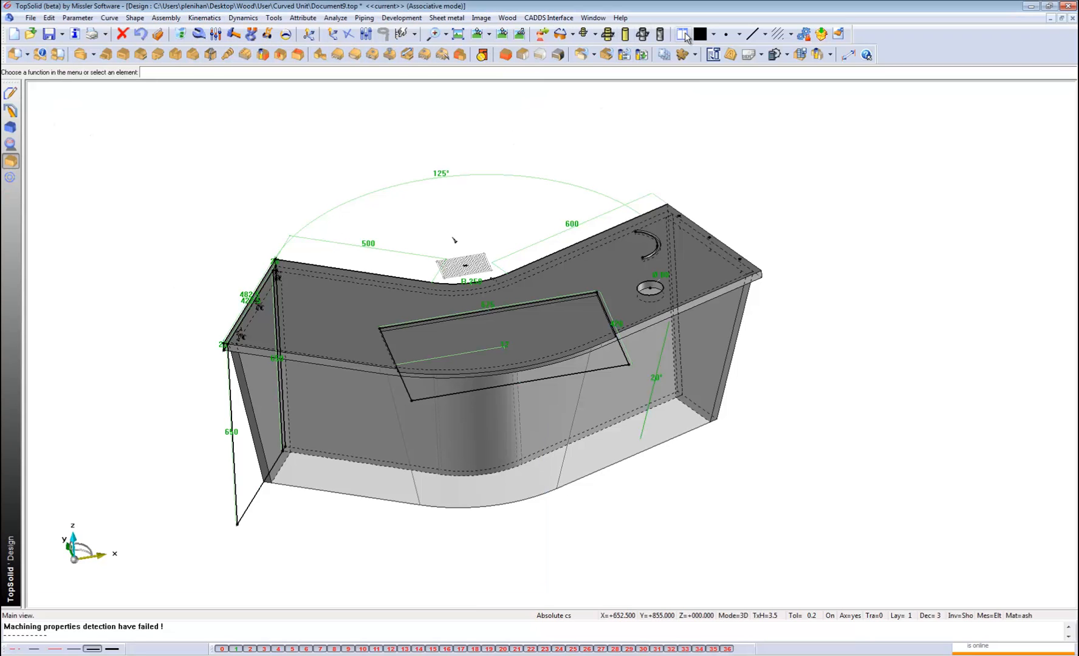
left_click(682, 35)
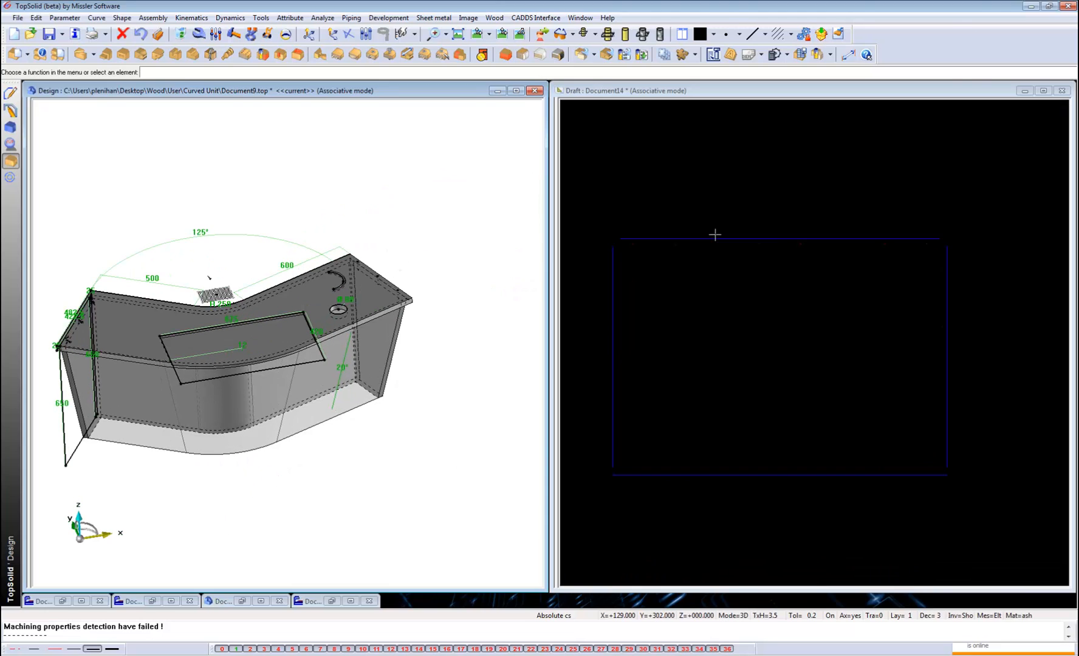
scroll(716, 238, "up", 1)
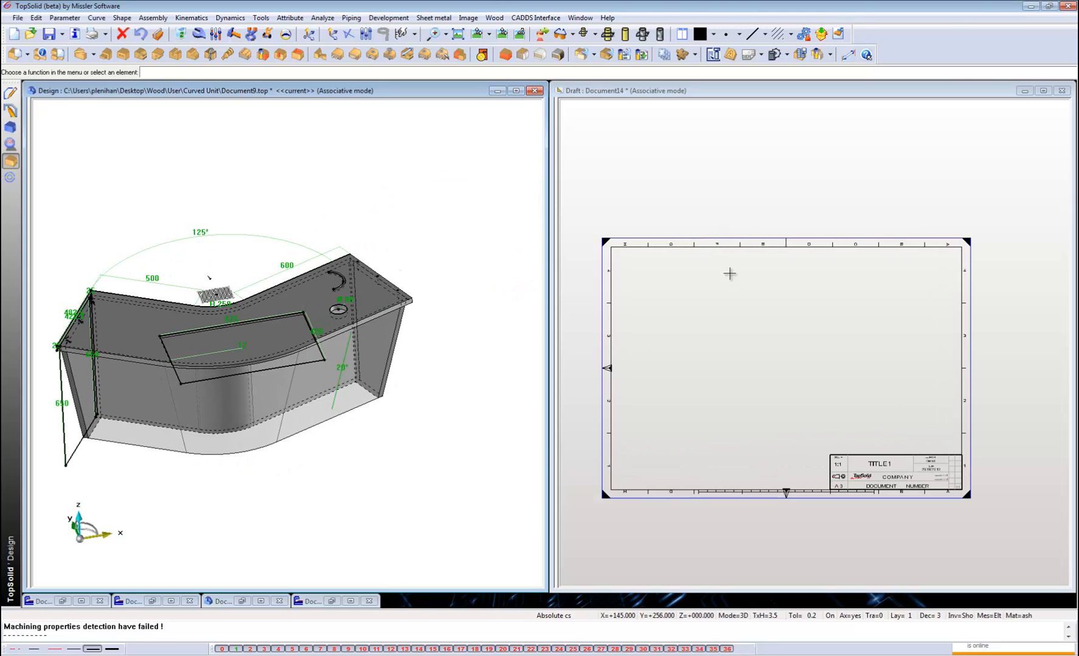
left_click(688, 153)
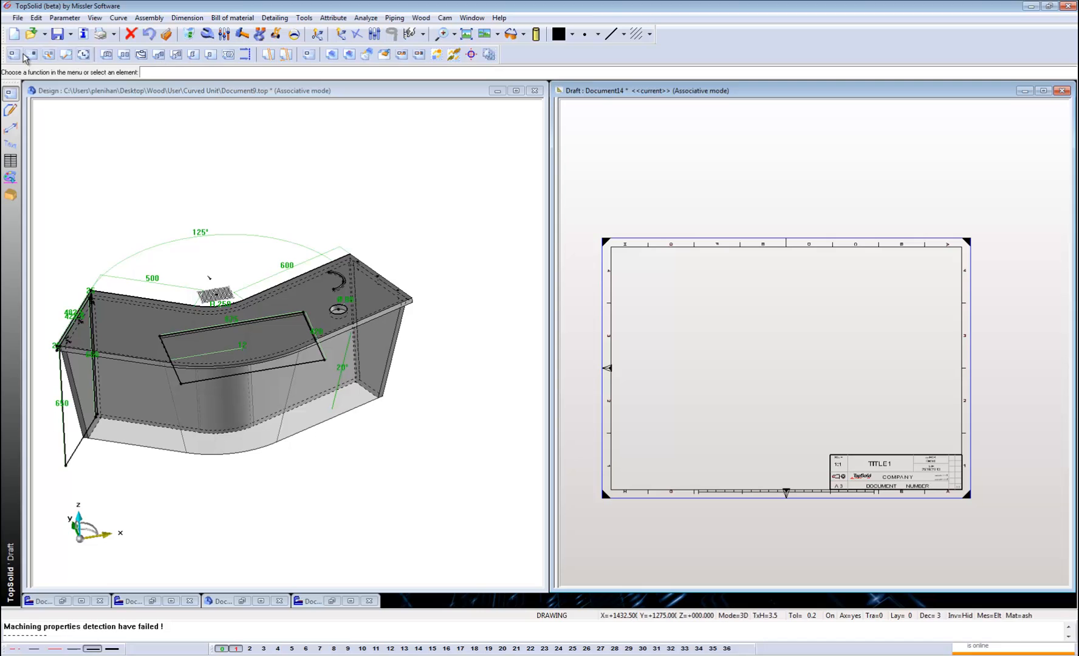
Create a main view in the draft by projecting the whole Document9 assembly, with the preview turned from top to front orientation.
left_click(21, 55)
left_click(308, 214)
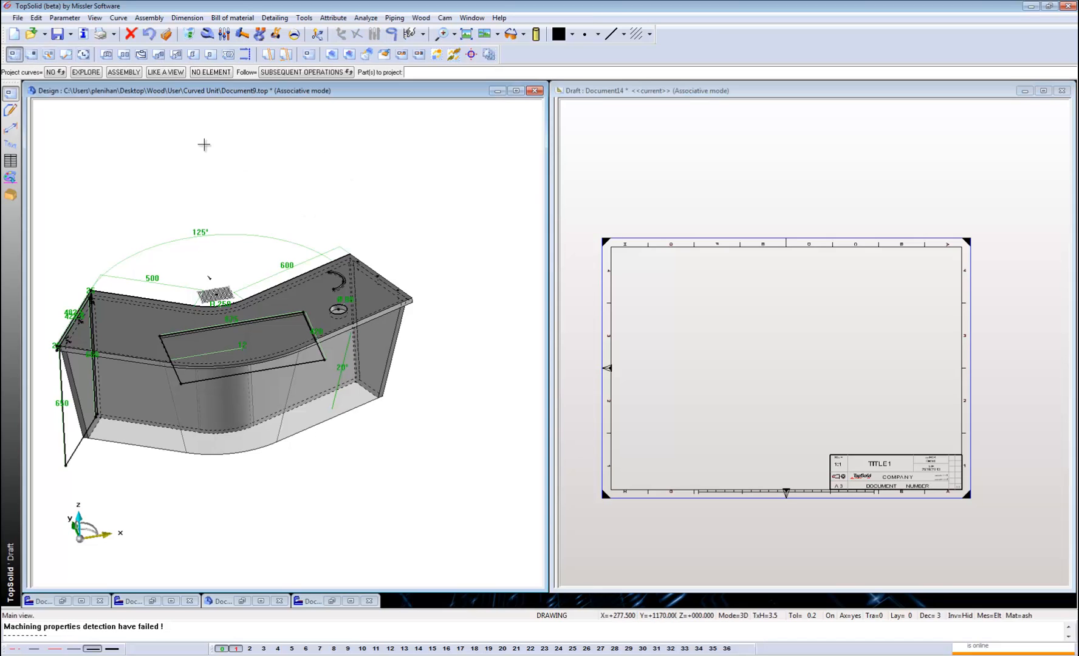
left_click(129, 71)
left_click(331, 211)
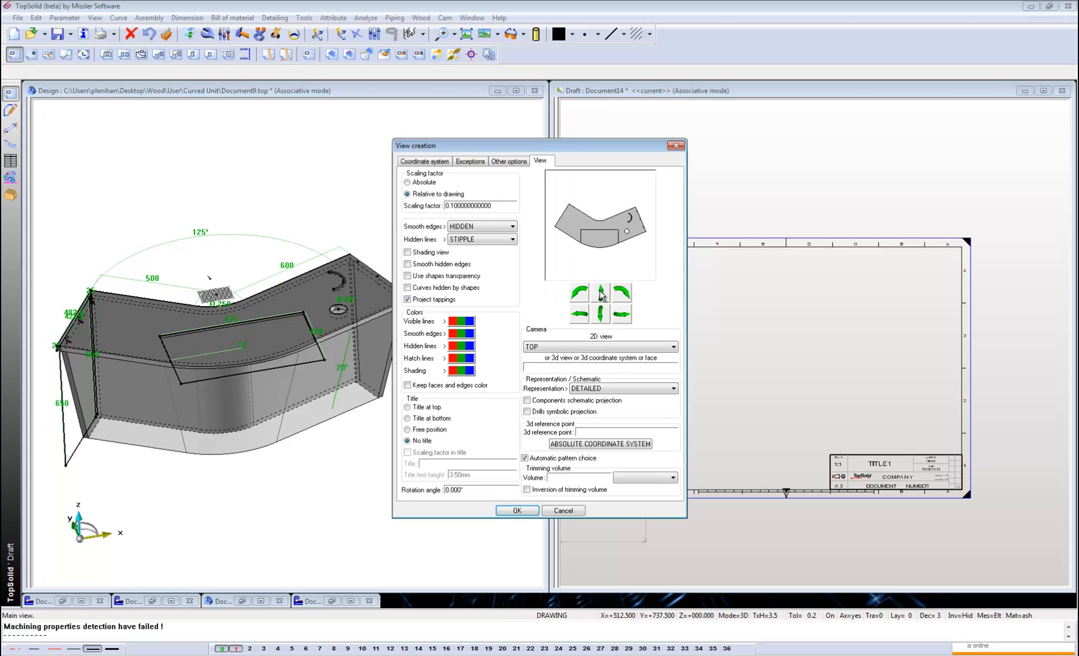
left_click(601, 293)
left_click_drag(606, 153, 459, 140)
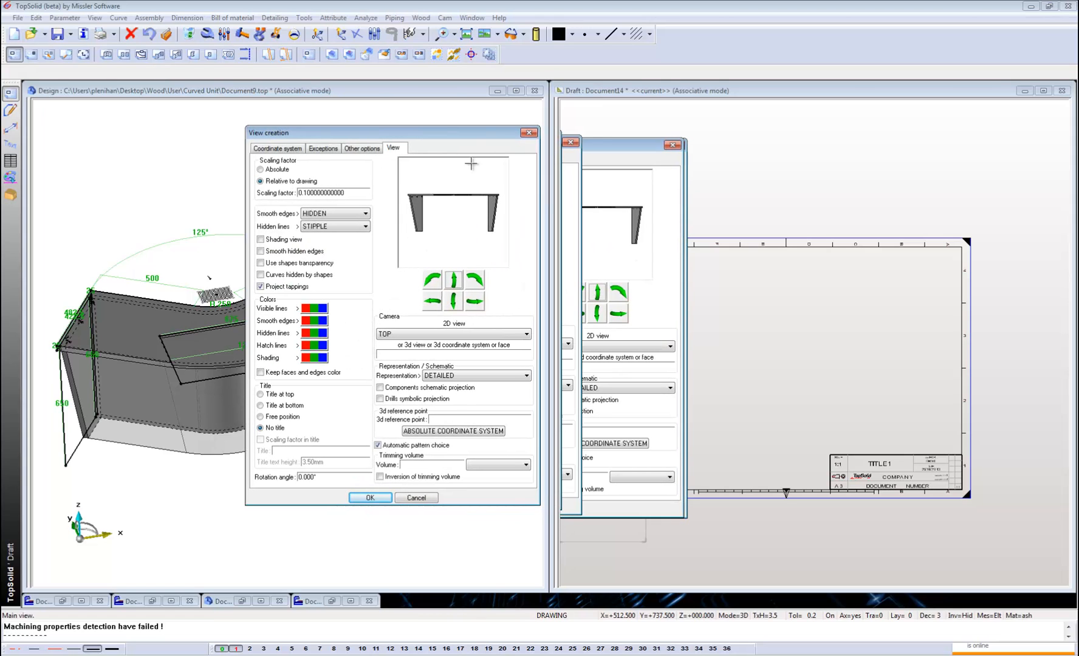
Set the main view's hidden lines to HIDDEN and place the view in the upper-left area of the sheet.
left_click(308, 228)
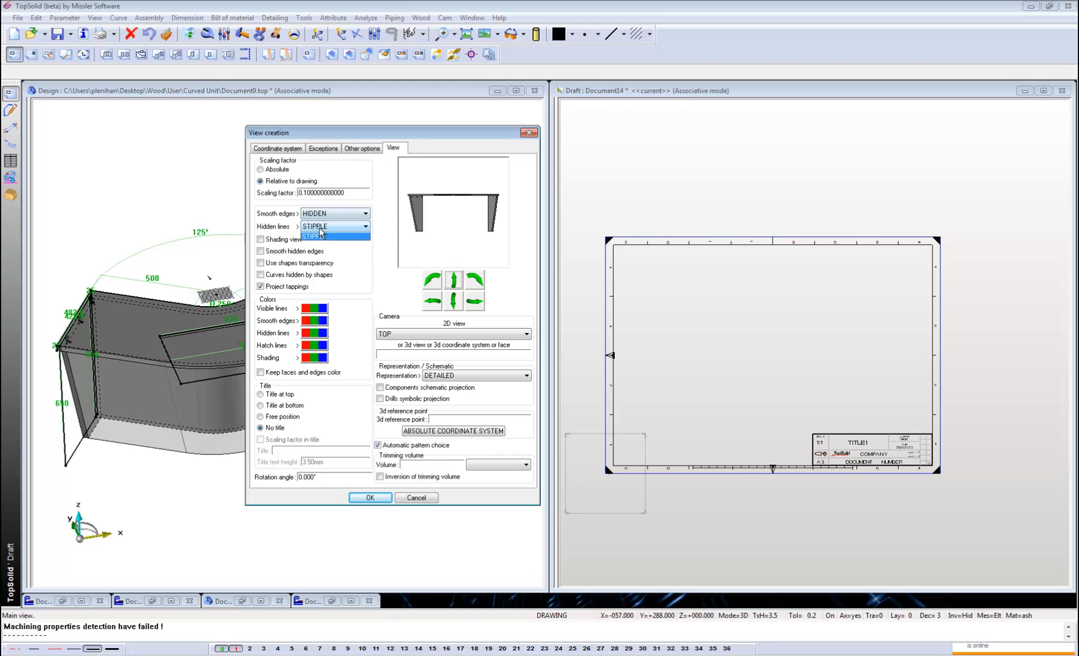
left_click(322, 249)
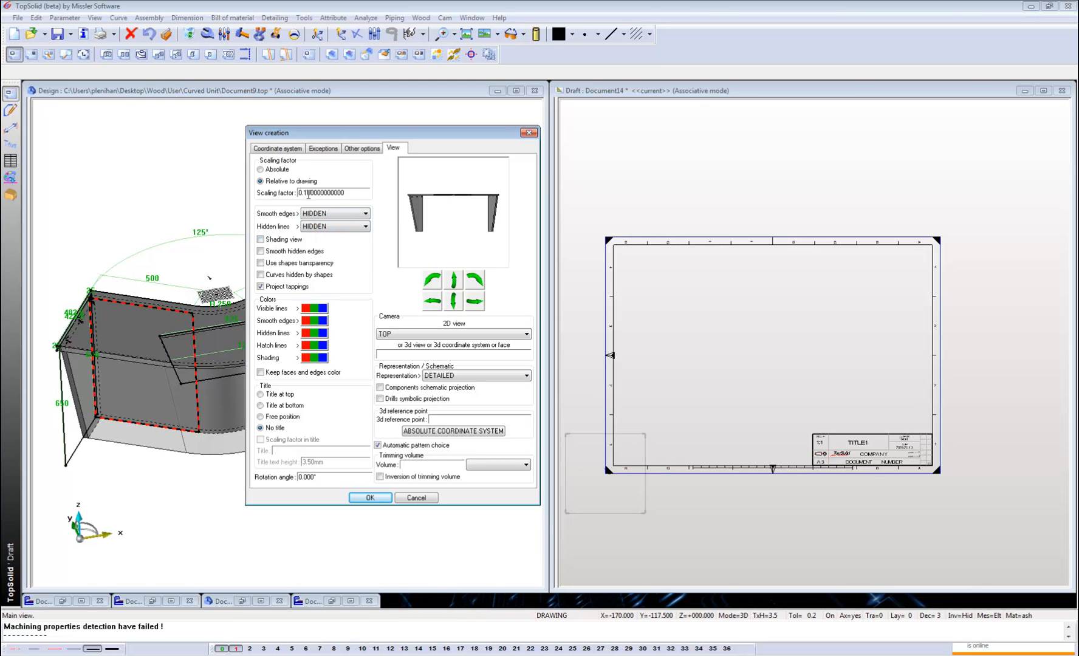
left_click(369, 497)
left_click(702, 284)
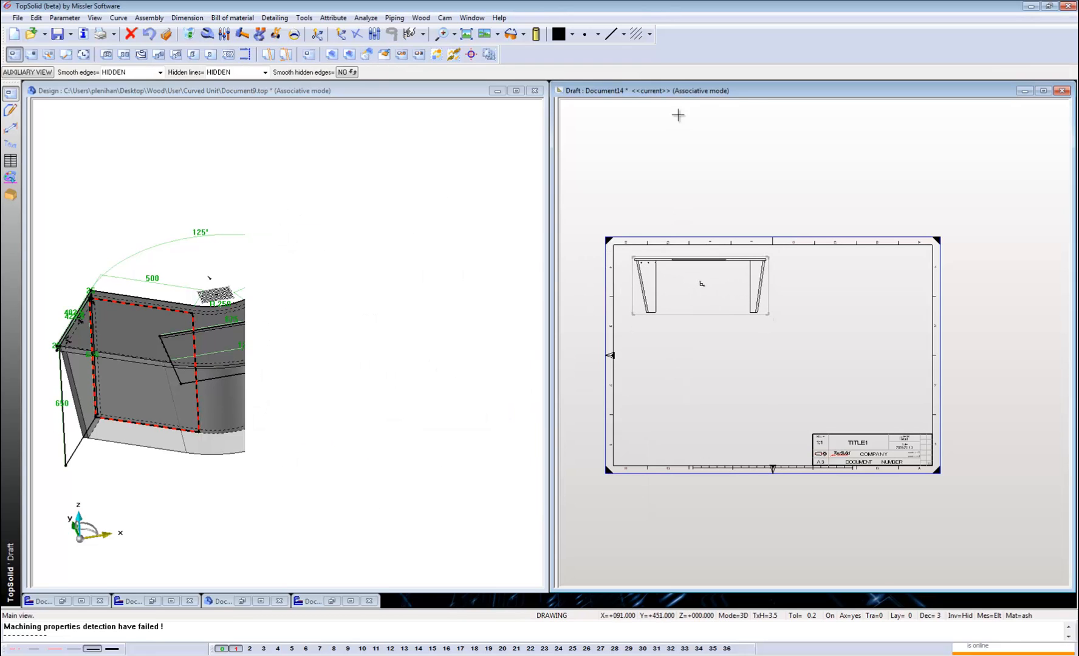
Add auxiliary views of the unit: a plan below the front view, a side view beside it, and a perspective view beneath the side view.
left_click(28, 72)
left_click(700, 371)
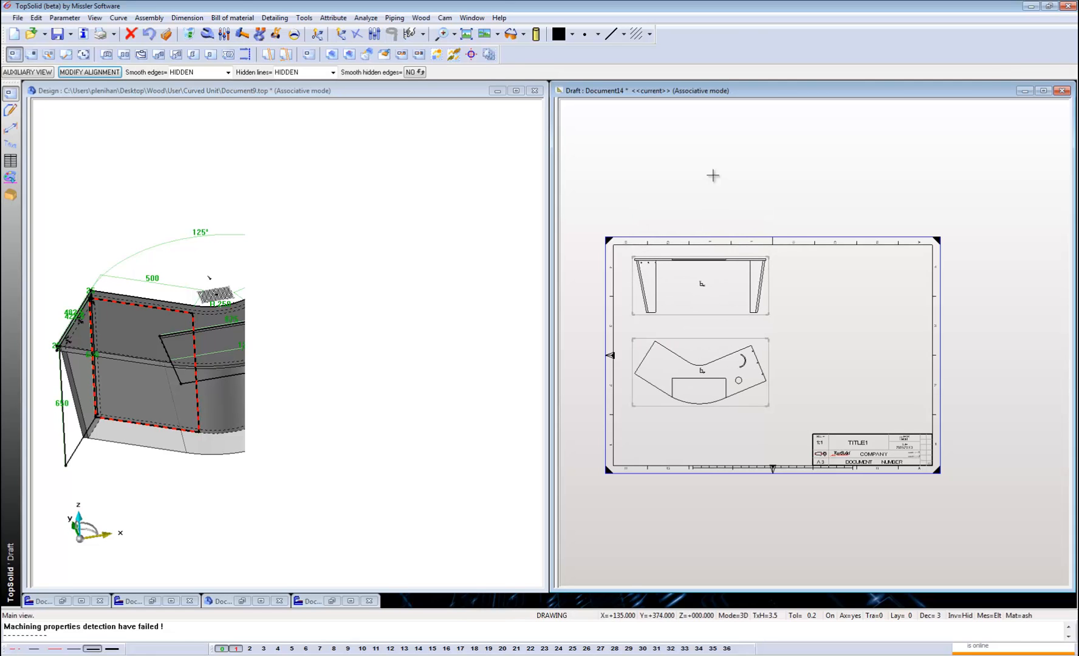
left_click(28, 73)
left_click(821, 300)
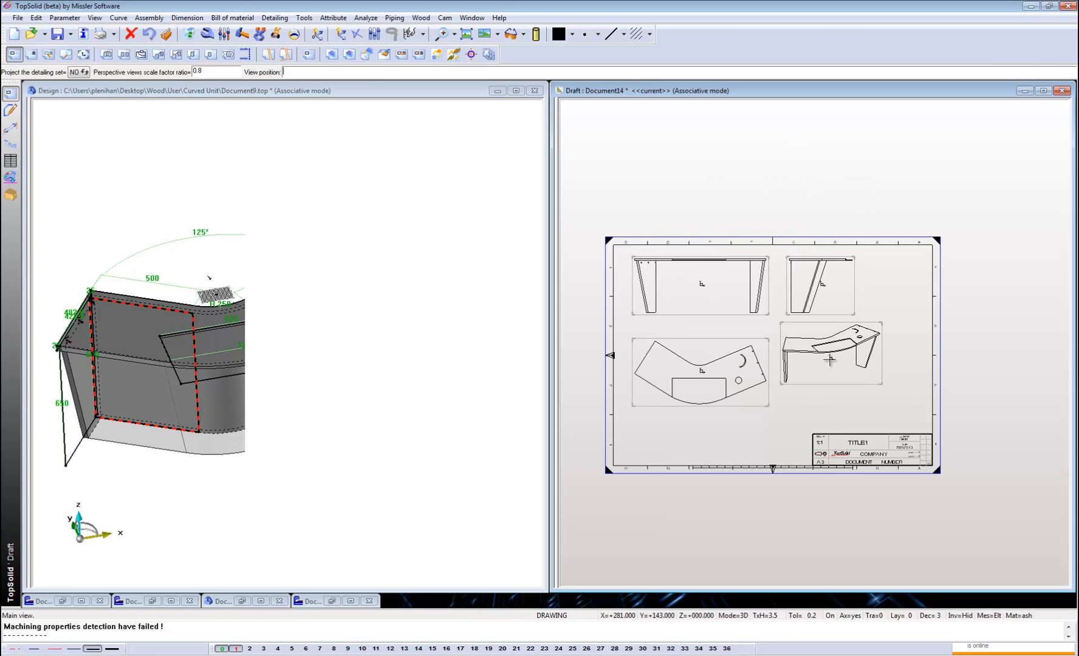
left_click(834, 381)
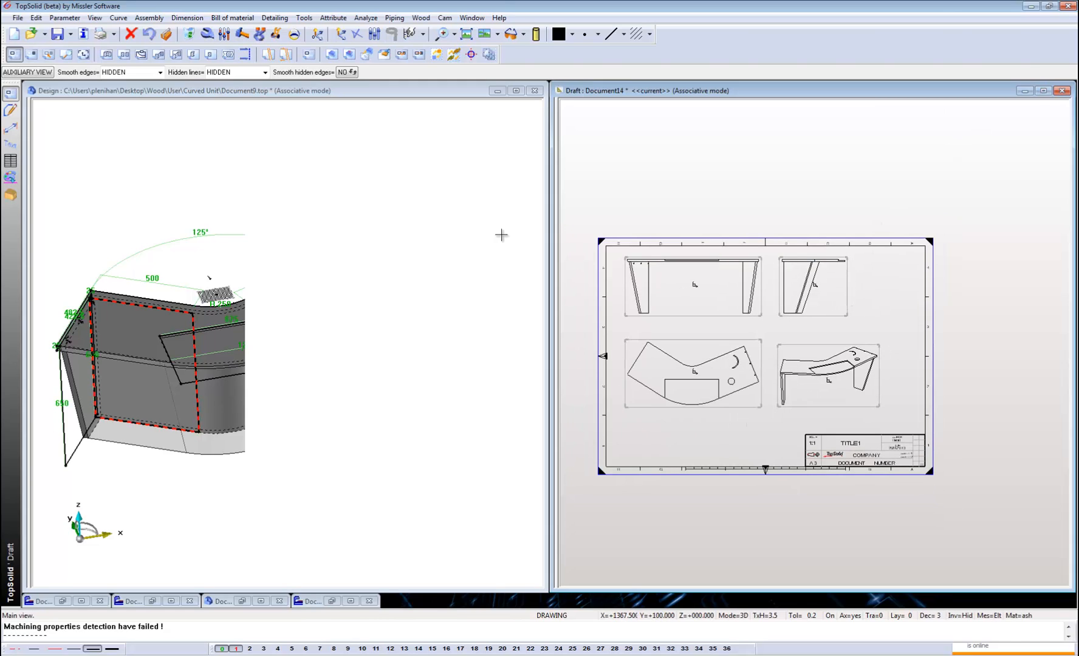
Set the angle between the two wings of the Document9 design to 110°.
left_click(332, 291)
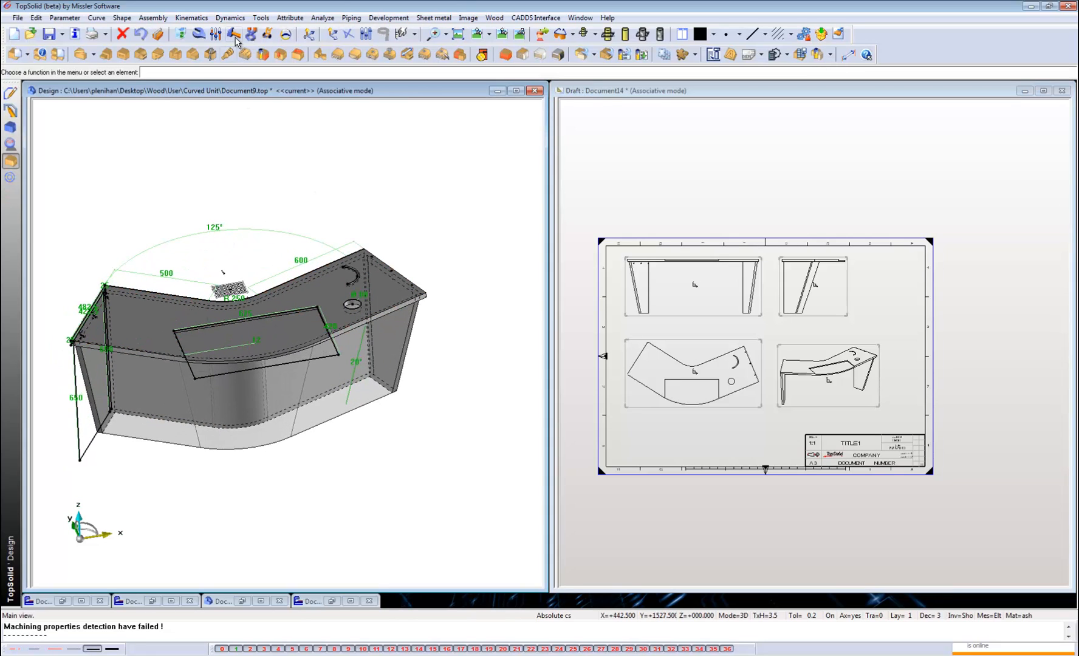
left_click(214, 33)
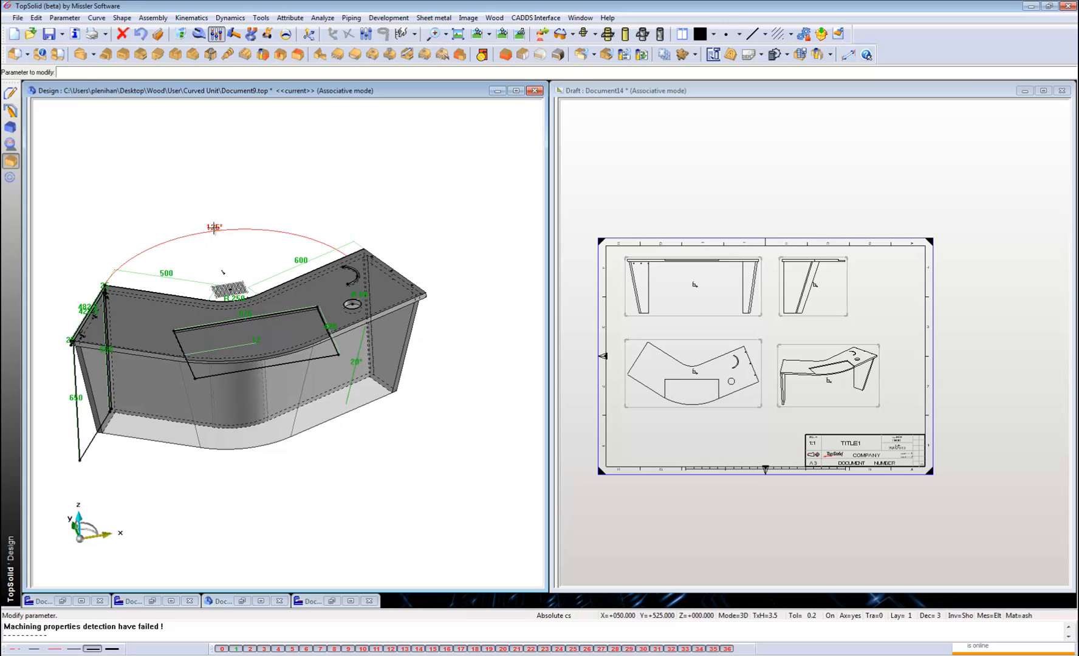
left_click(214, 228)
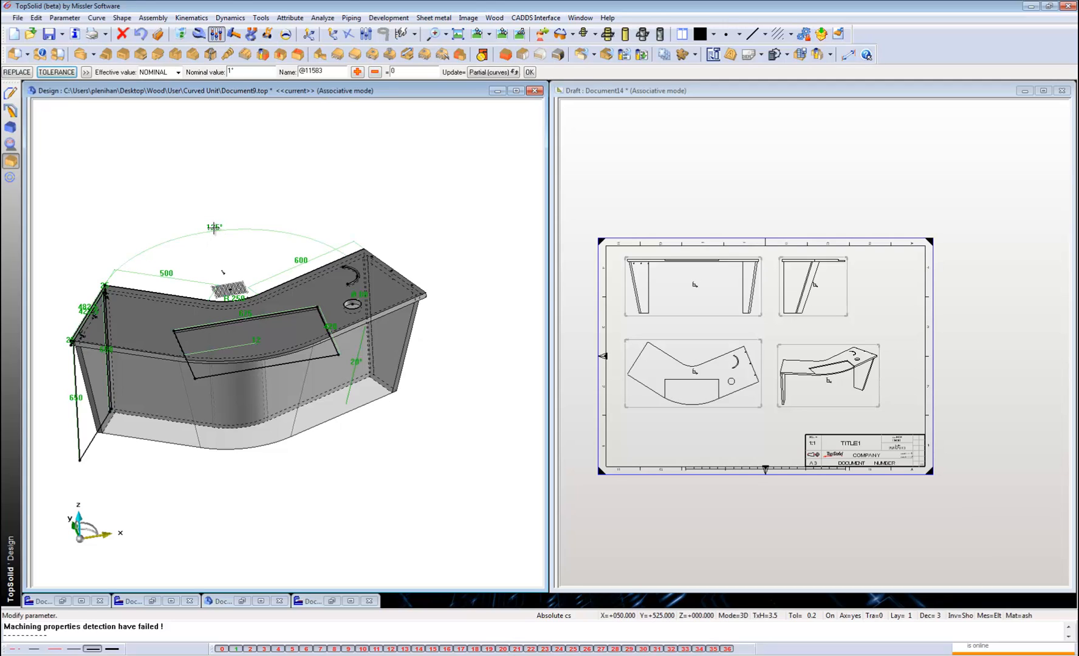
key("Return")
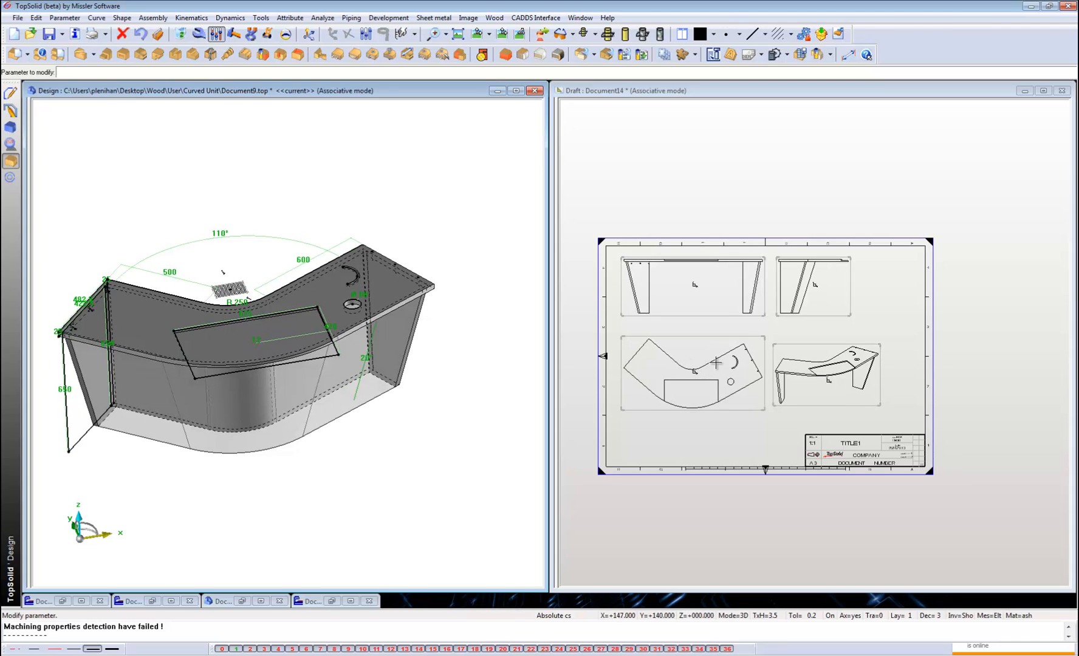
Shorten the 600 mm wing to 500 mm and increase the worktop's depth dimension at its end edge.
left_click(295, 261)
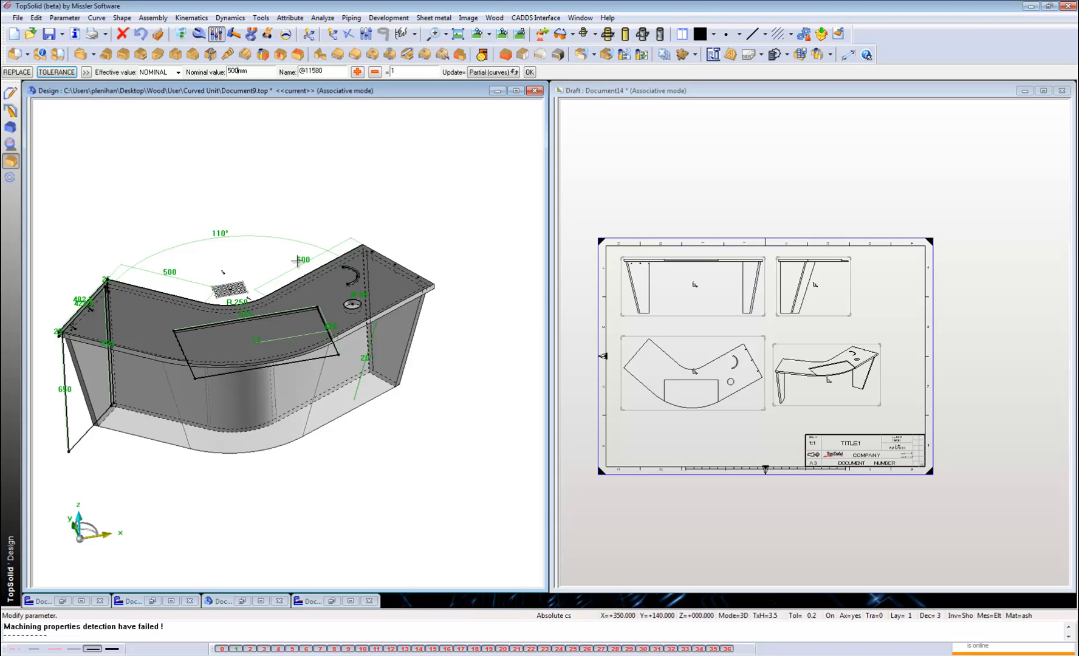
key("Return")
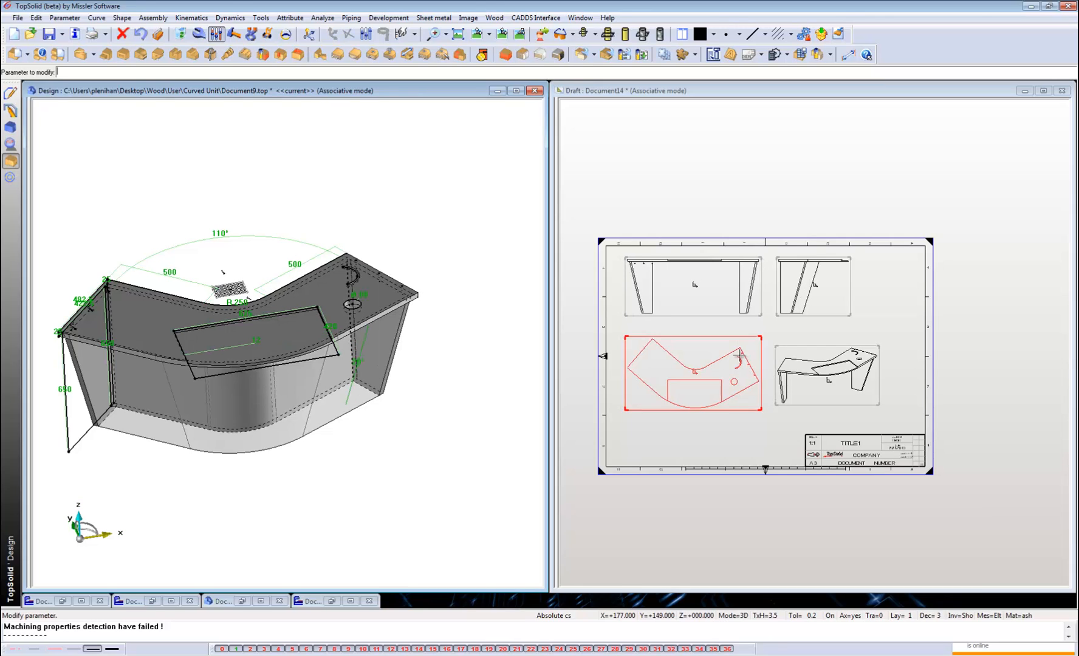
left_click(79, 300)
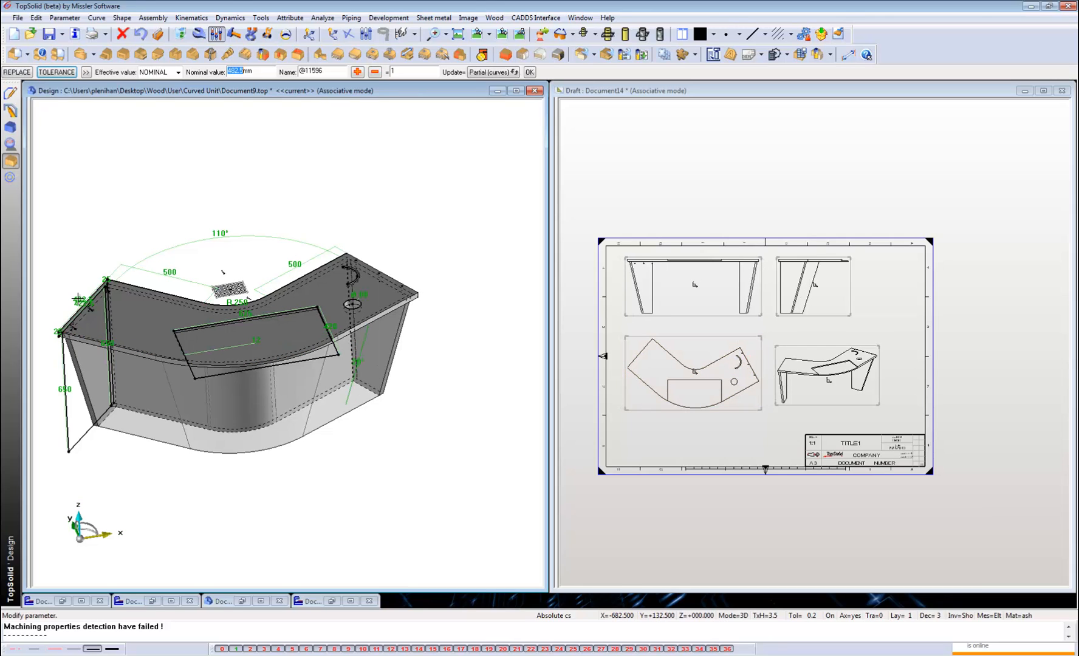
type("600")
key("Return")
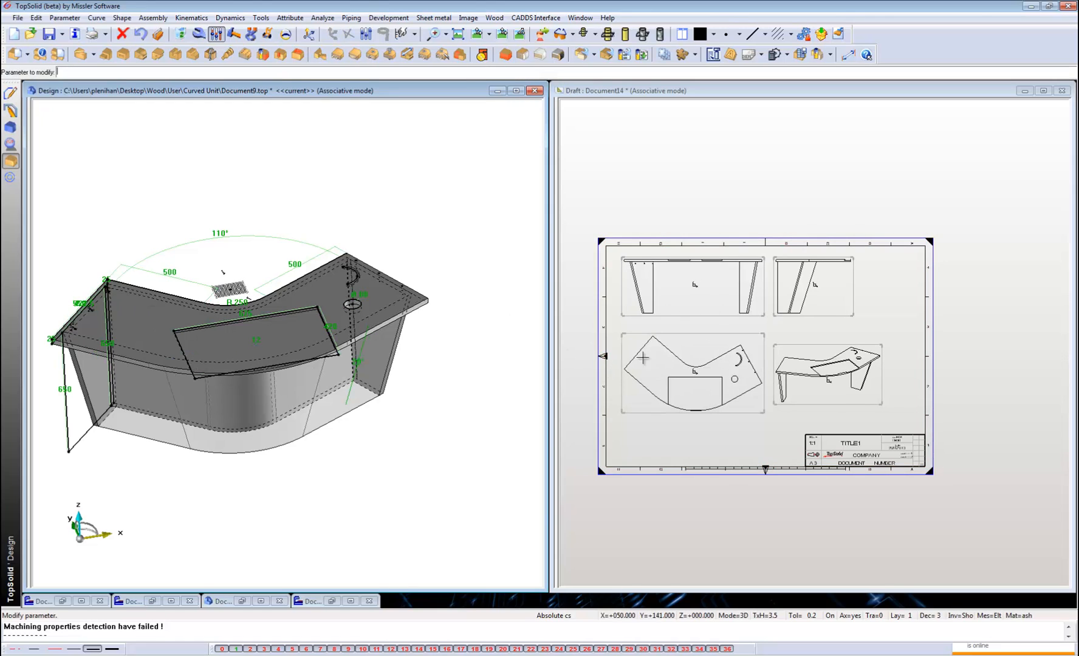
Maximize the draft and create full section A-A along a vertical cutting line through the front view, placed to the right of the side view.
left_click(1045, 91)
left_click(1045, 90)
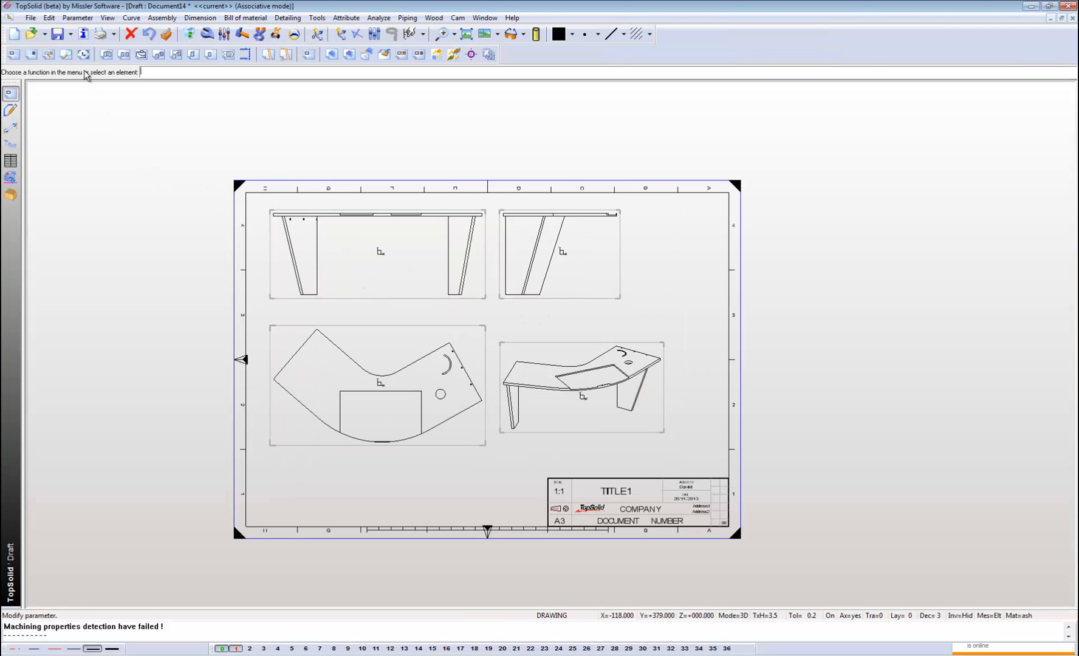
left_click(107, 55)
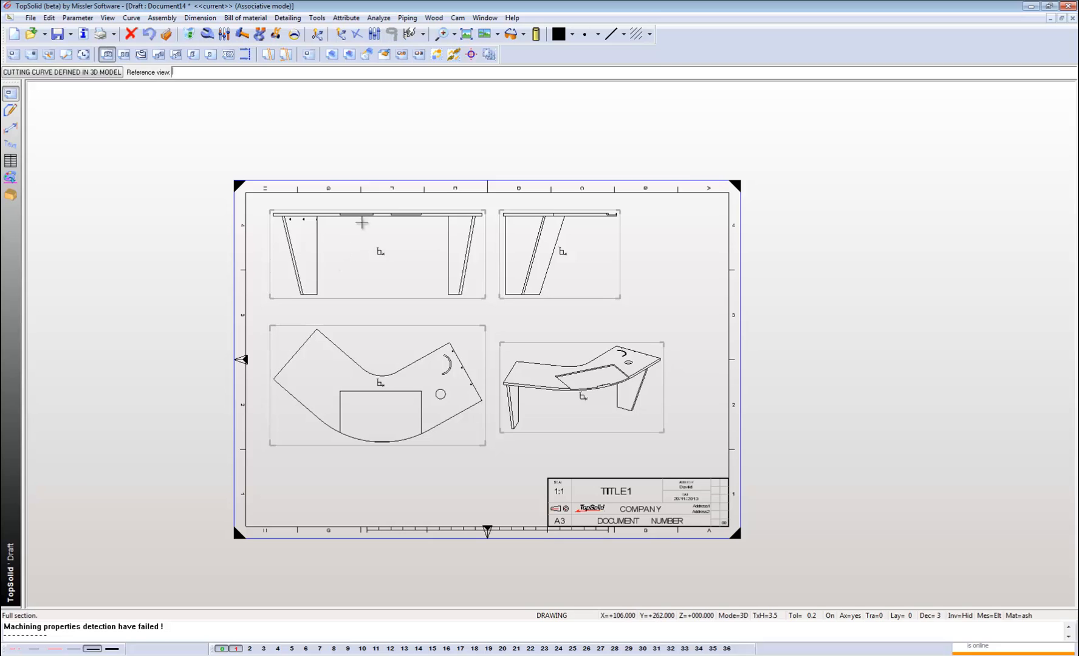
left_click(352, 237)
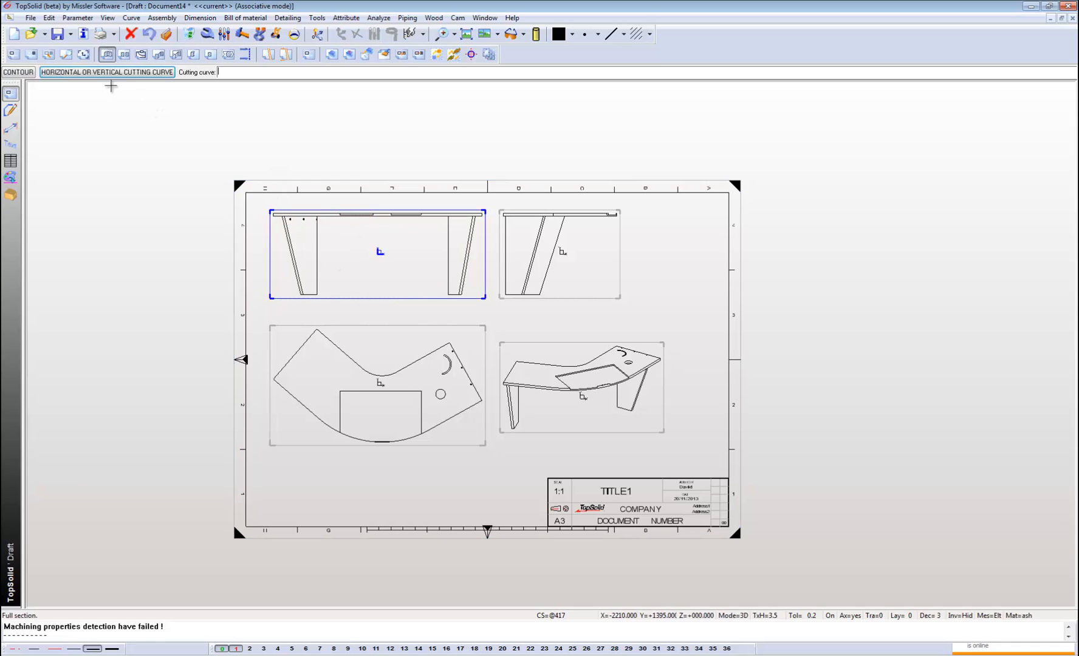
left_click(105, 73)
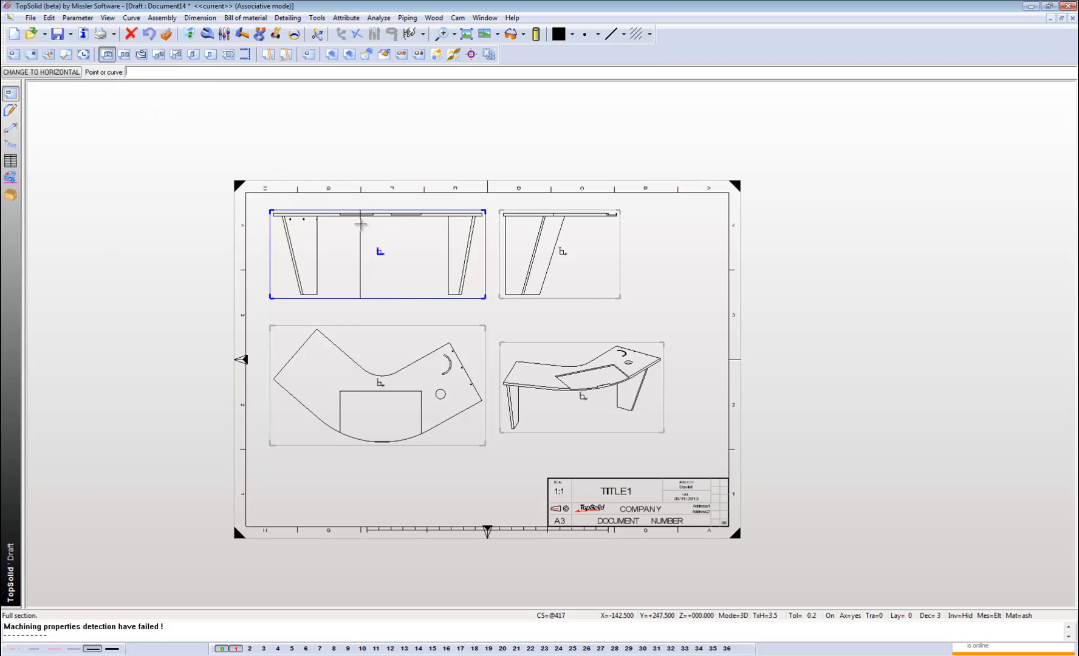
left_click(360, 224)
left_click(30, 72)
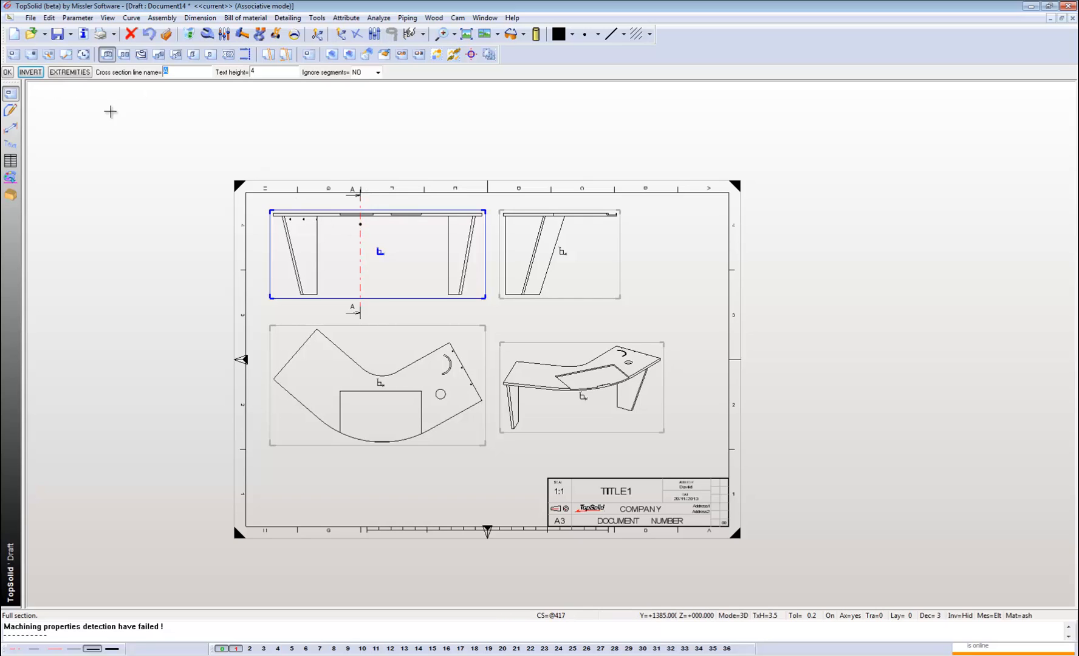
key("Return")
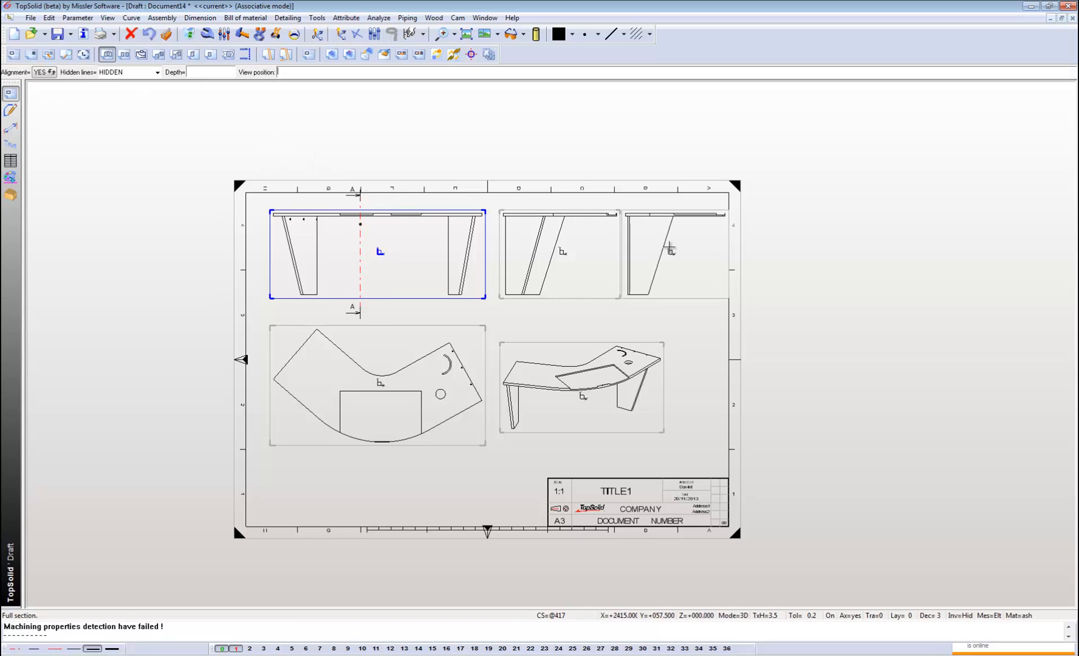
left_click(671, 249)
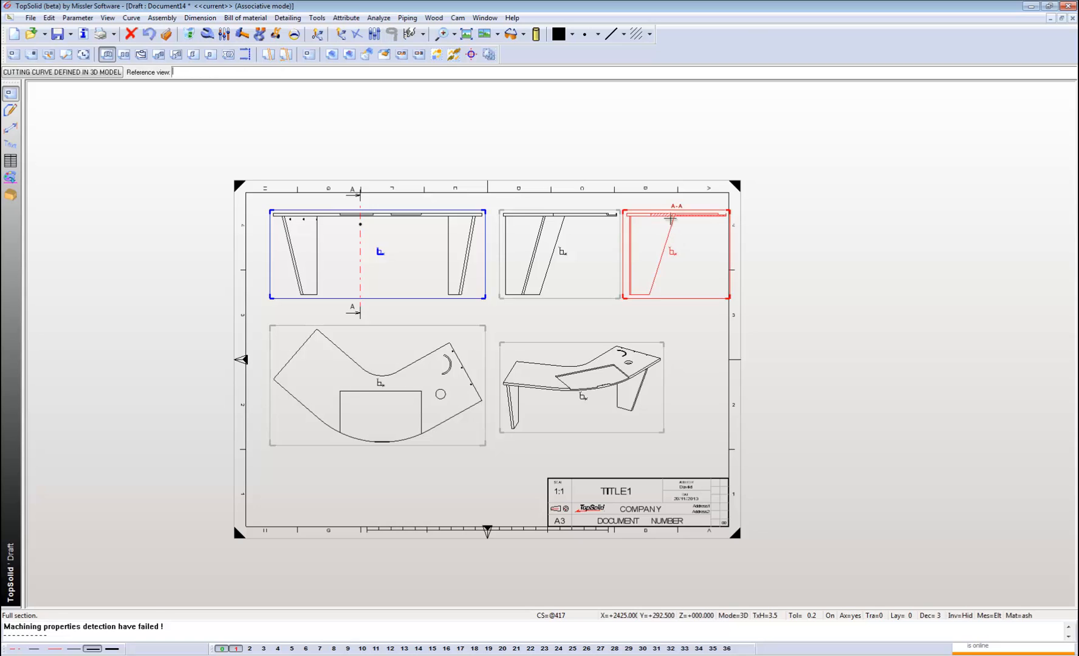
Create a circular detail view of section A-A where the leg meets the worktop, at scale 2, placed above the title block.
scroll(673, 216, "up", 3)
scroll(673, 214, "down", 5)
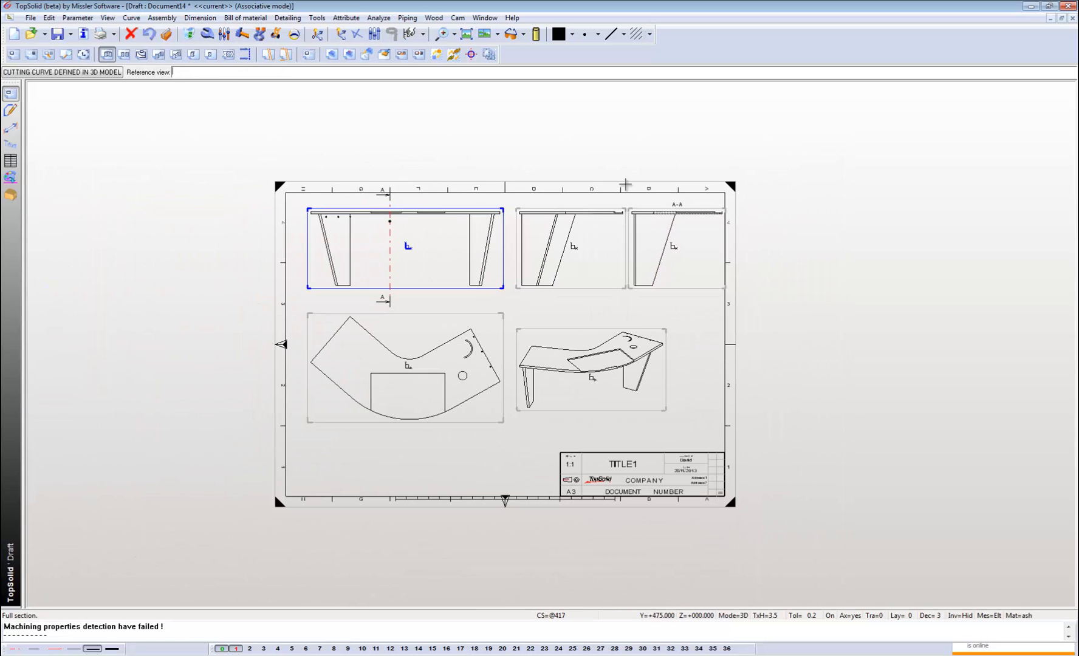
left_click(66, 54)
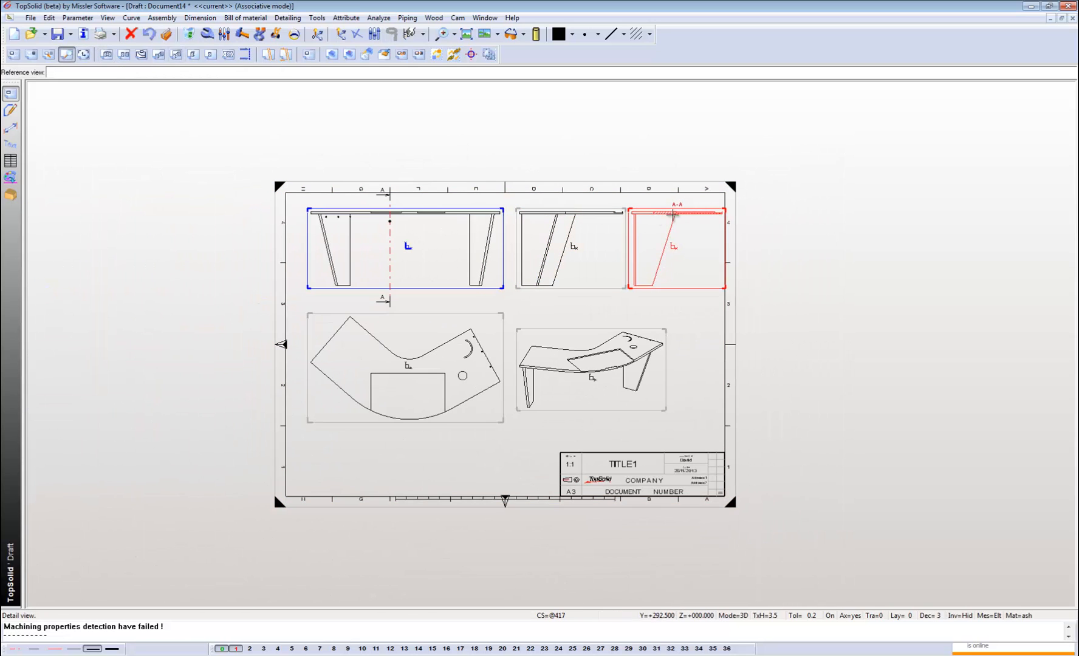
left_click(678, 214)
scroll(679, 216, "up", 2)
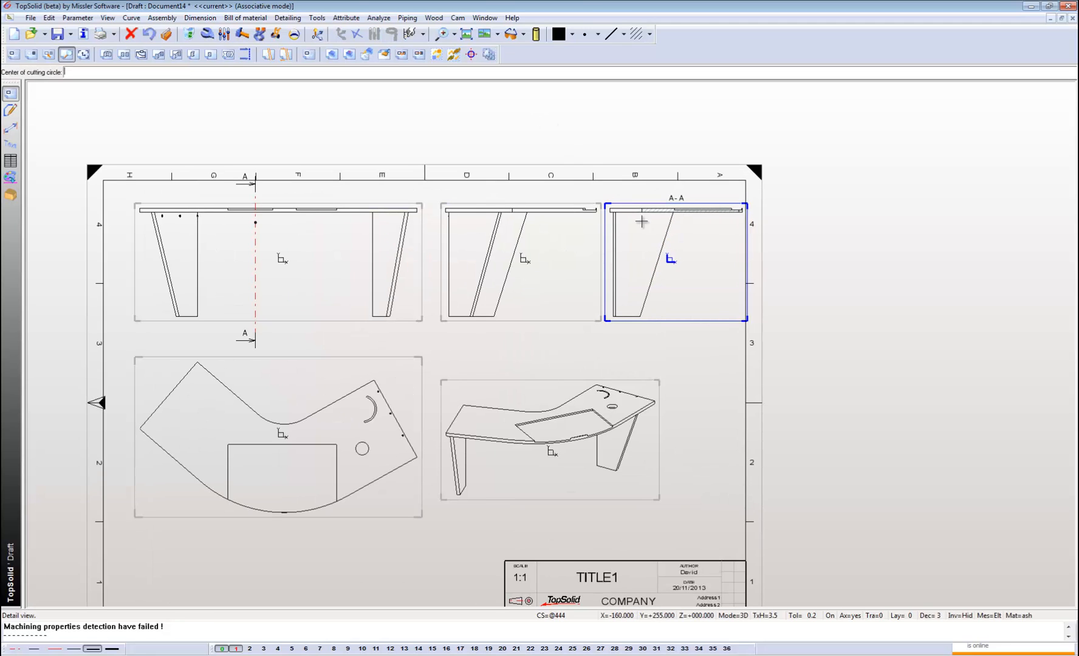
left_click(674, 208)
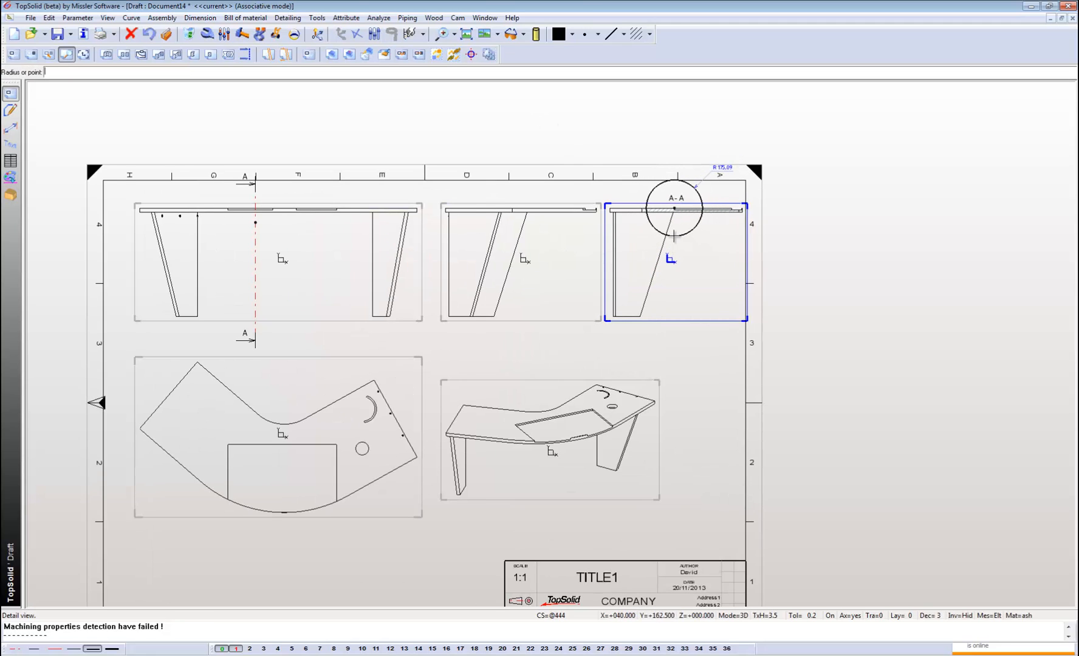
left_click(679, 228)
scroll(679, 219, "down", 1)
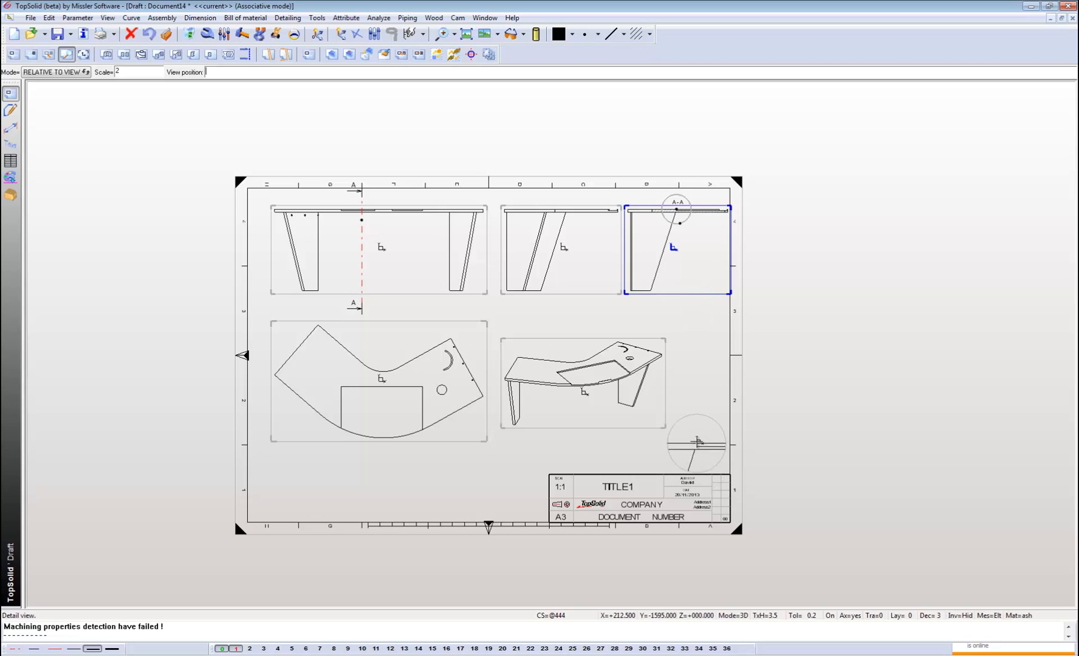
left_click(696, 435)
scroll(697, 439, "up", 3)
scroll(697, 439, "down", 2)
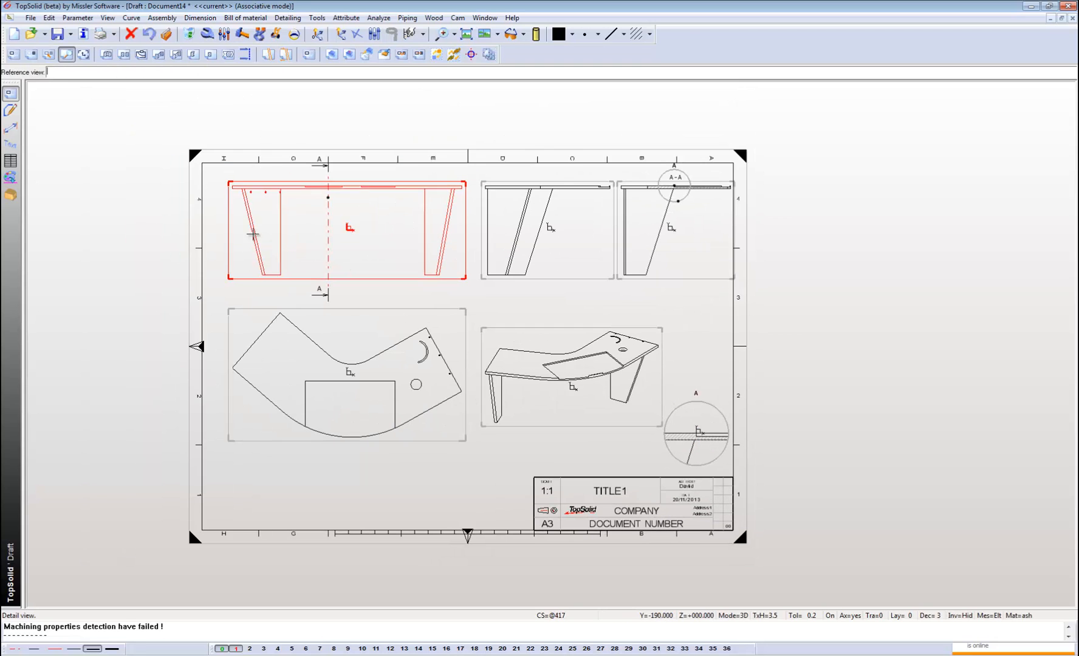
Dimension the worktop's overall width in the front view with Fast dimension, placing the dimension above the view.
left_click(11, 128)
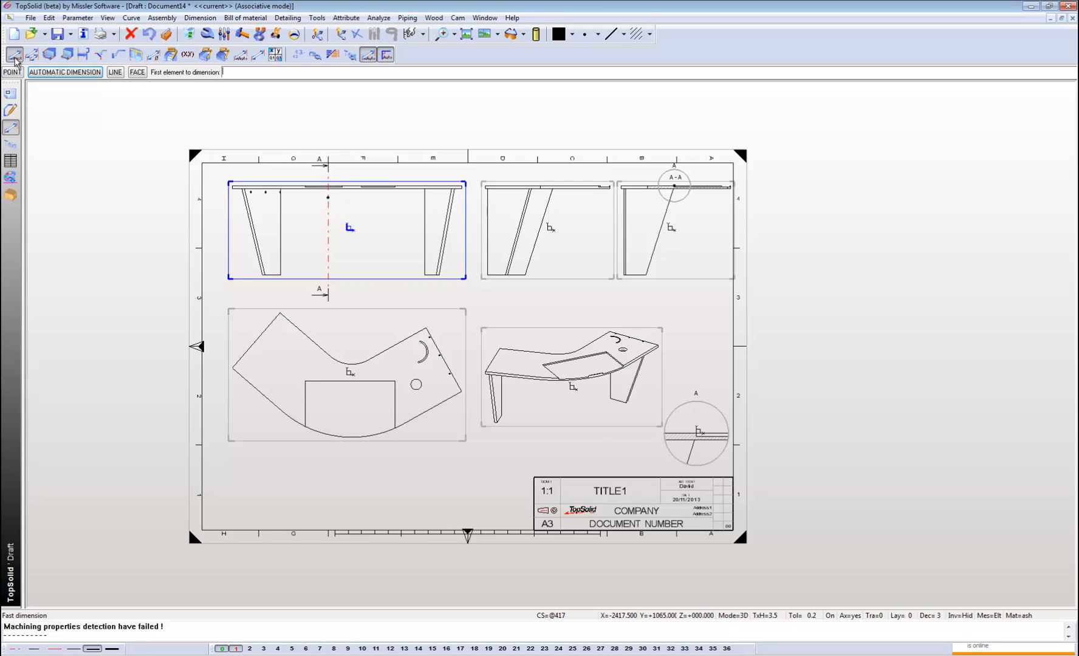
scroll(207, 183, "up", 3)
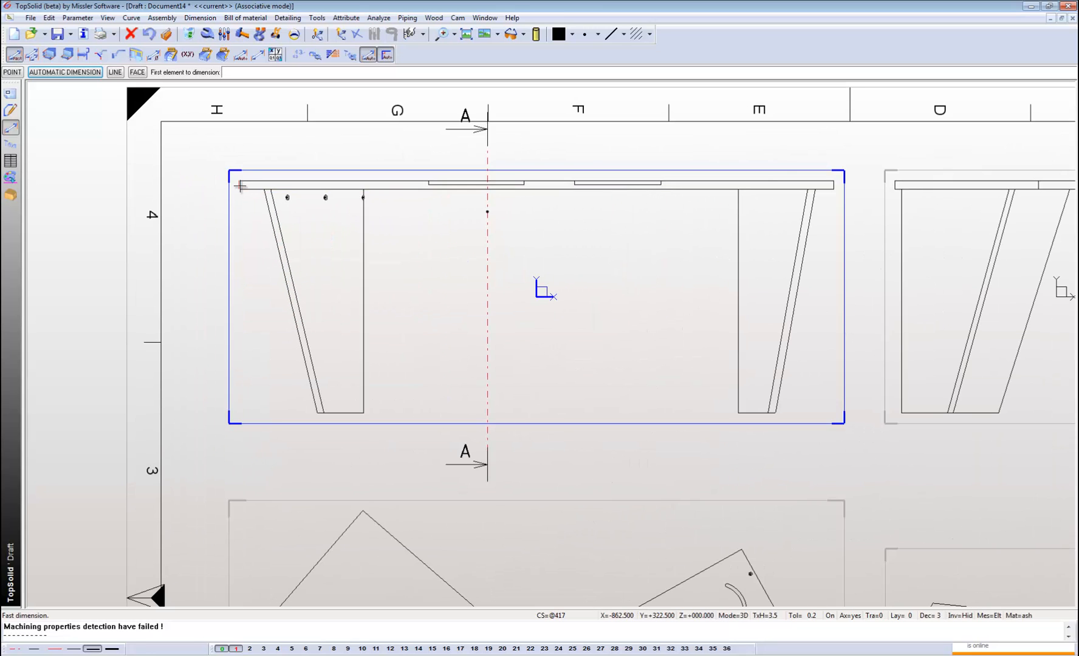
left_click(240, 185)
scroll(240, 185, "down", 2)
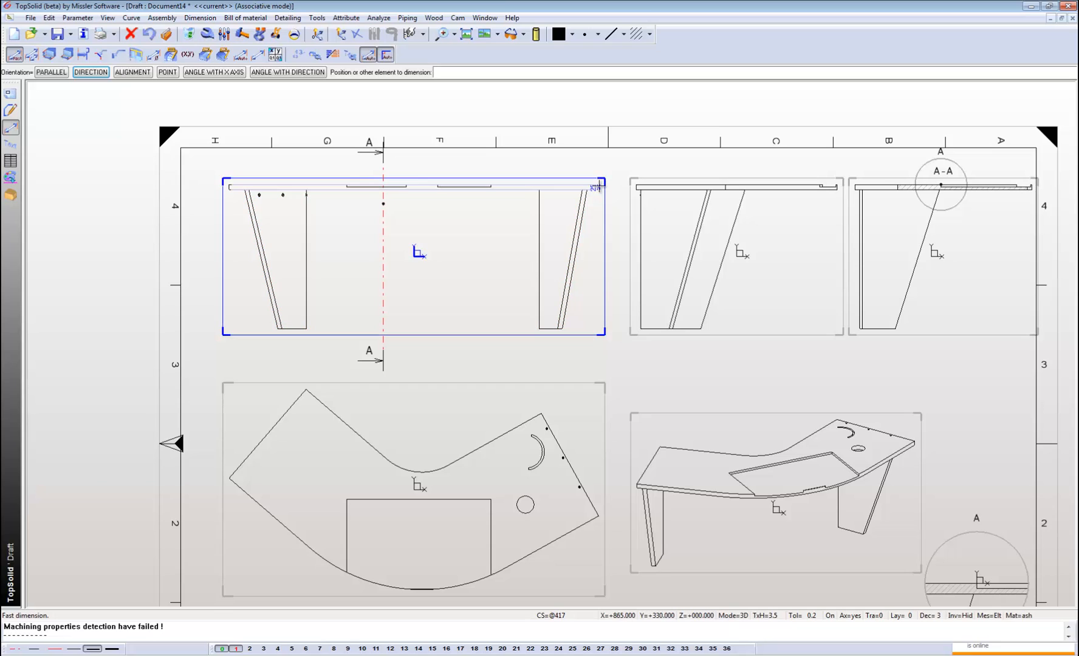
left_click(596, 187)
left_click(416, 165)
scroll(416, 165, "down", 1)
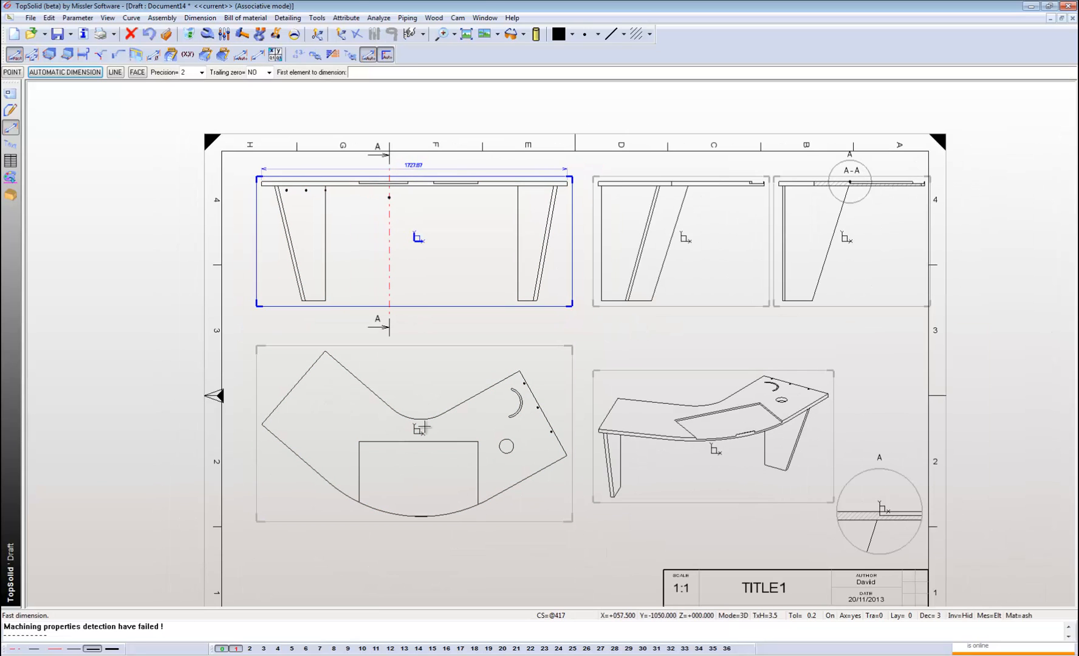
Dimension the inner curve's radius and the right wing's end edge in the plan view.
left_click(419, 419)
left_click(421, 400)
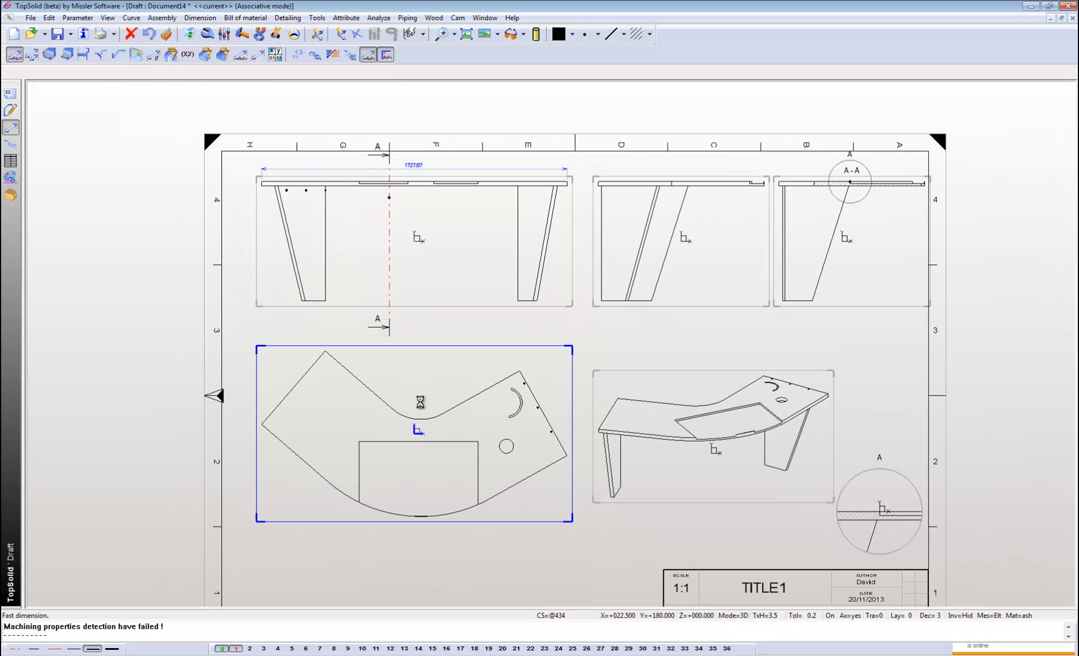
left_click(534, 392)
left_click(550, 387)
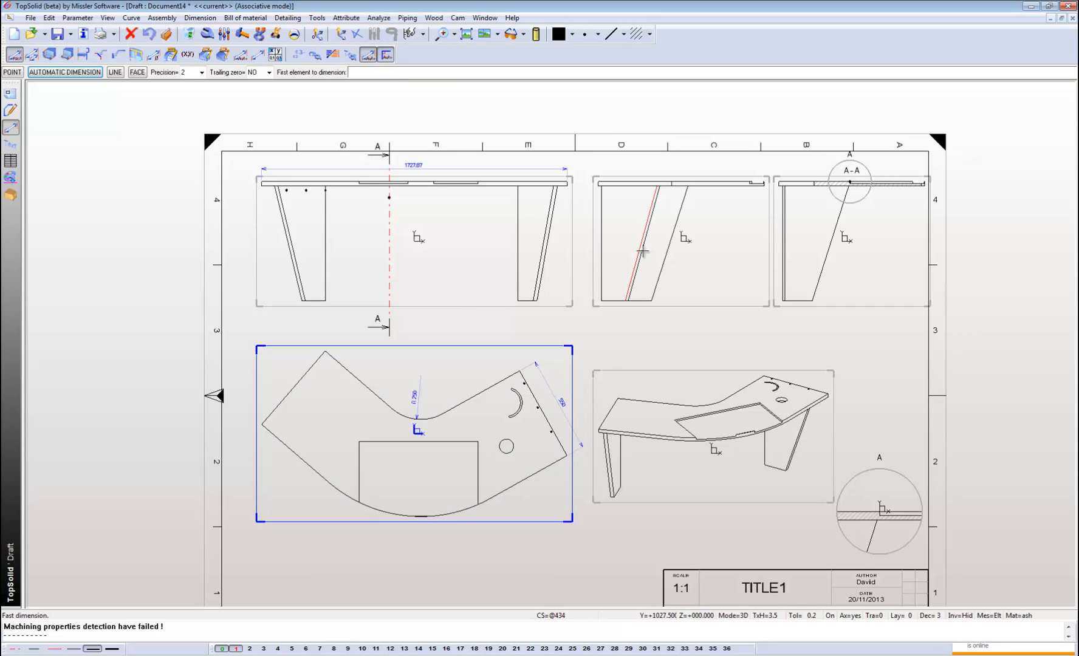
Dimension the angle between the sloping leg edge and the worktop's underside in the side view.
left_click(666, 255)
left_click(709, 186)
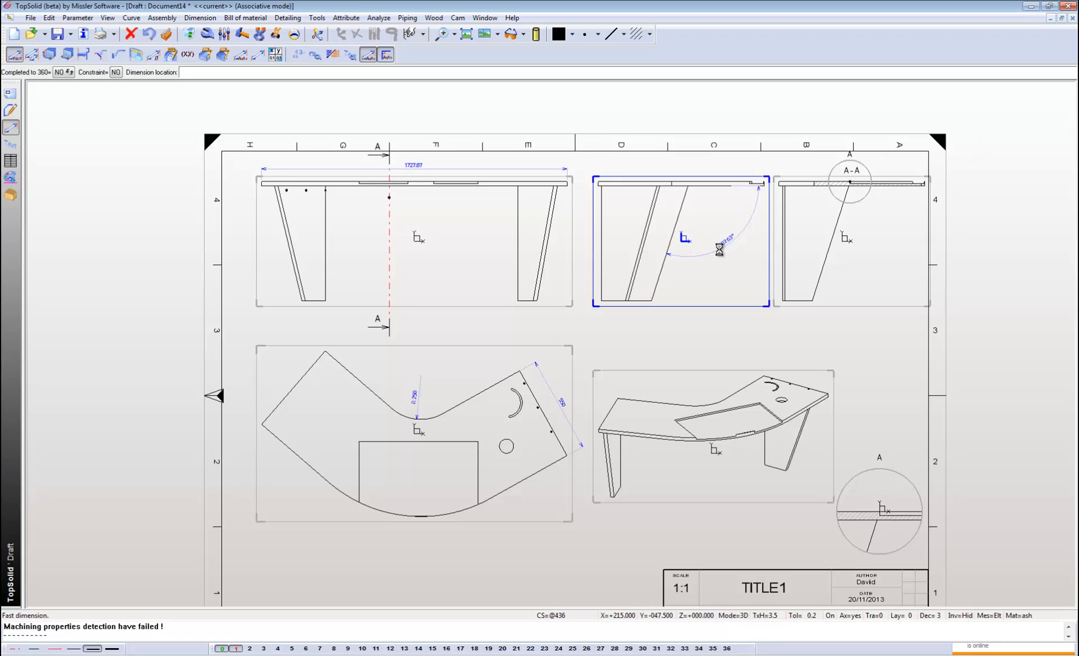
left_click(719, 250)
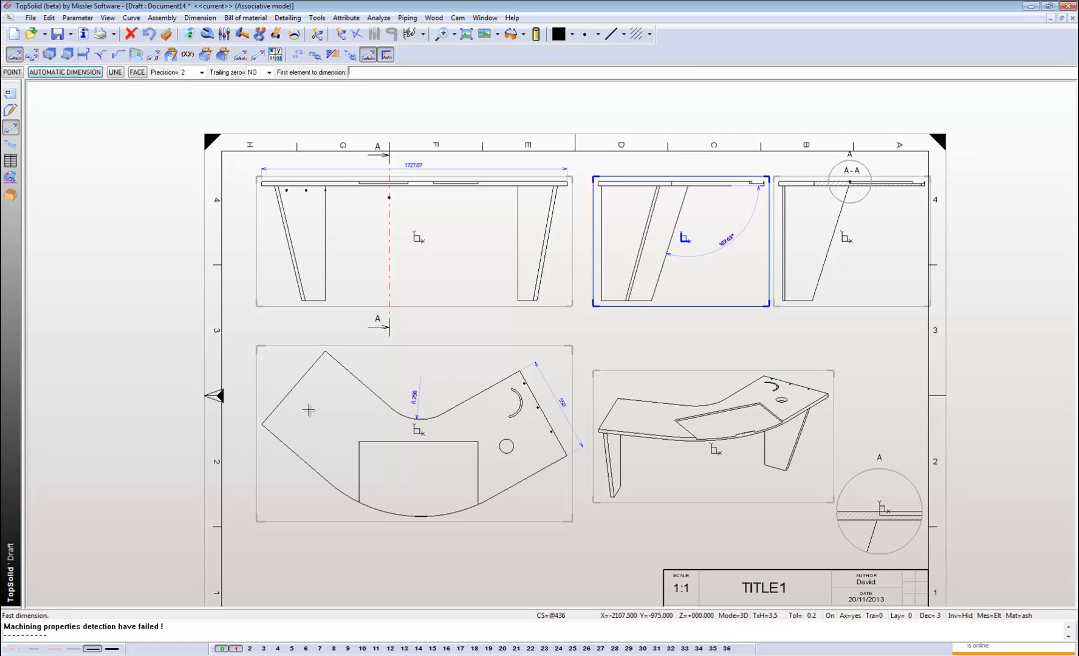
Dimension the left wing's end edge in the plan view and the unit's overall height beside the front view.
left_click(283, 399)
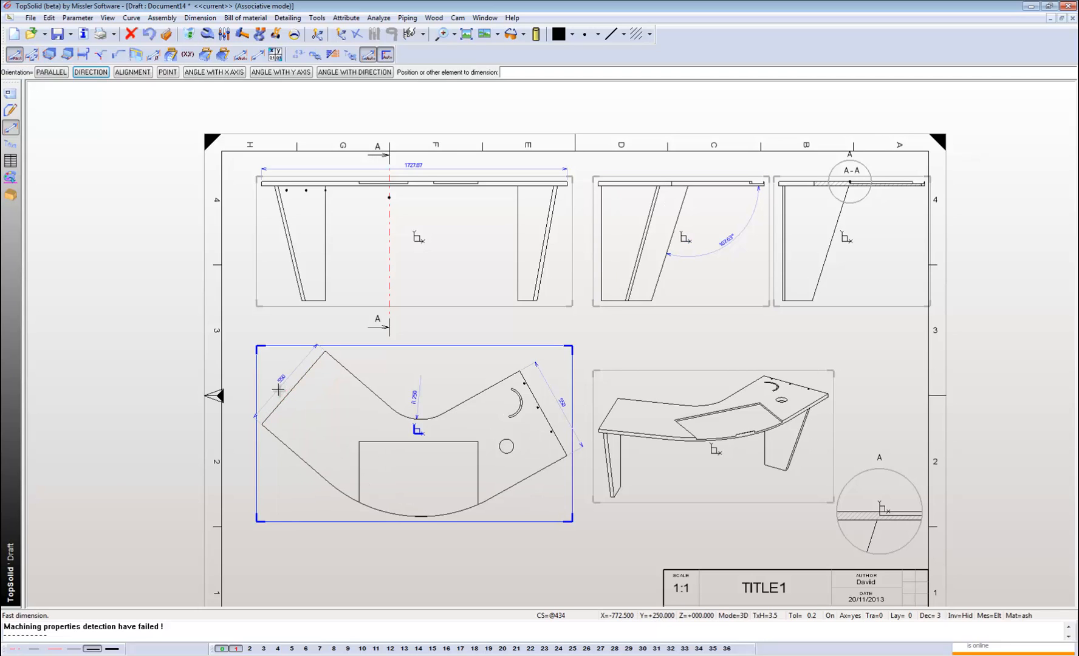
left_click(280, 385)
left_click(310, 301)
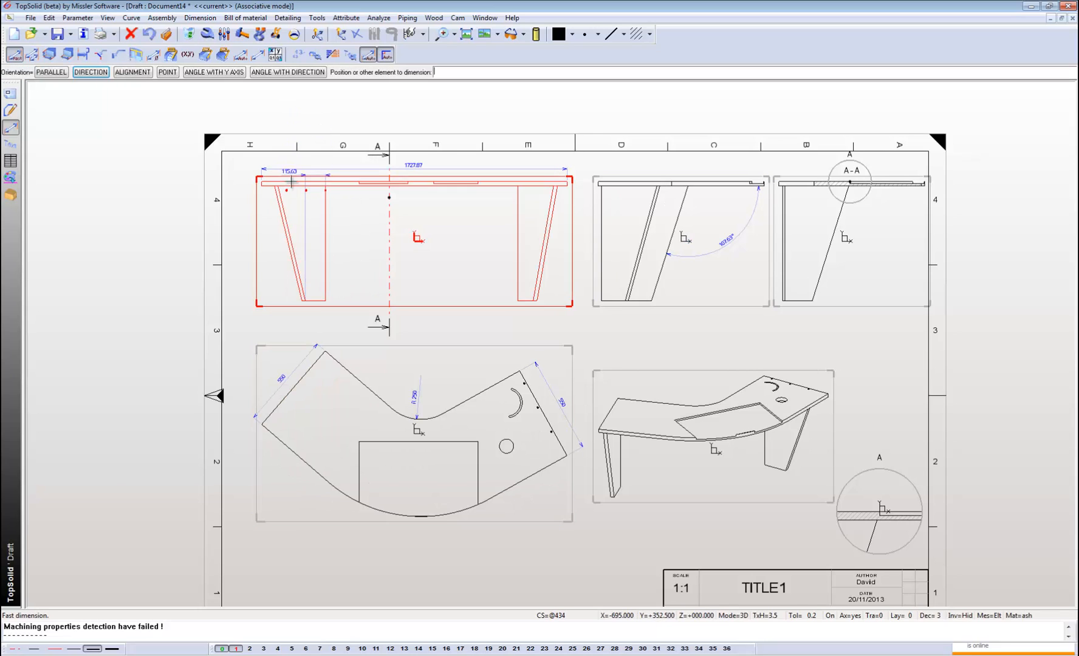
left_click(290, 182)
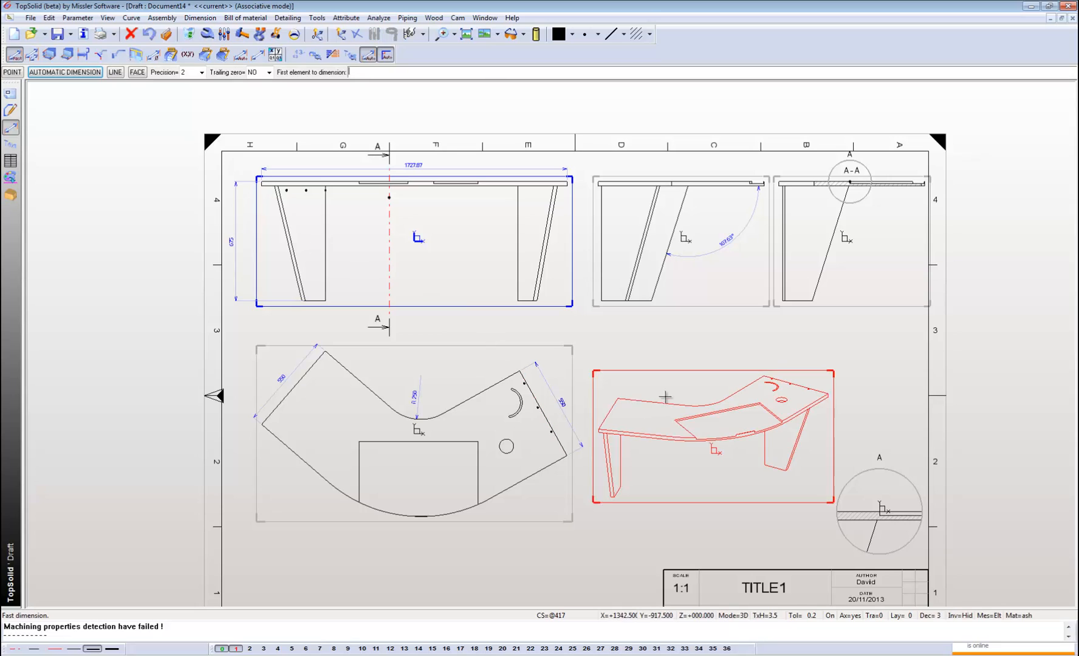
Dimension the long back edge of the worktop's recess in the perspective view, placing the dimension inside the recess.
left_click(706, 416)
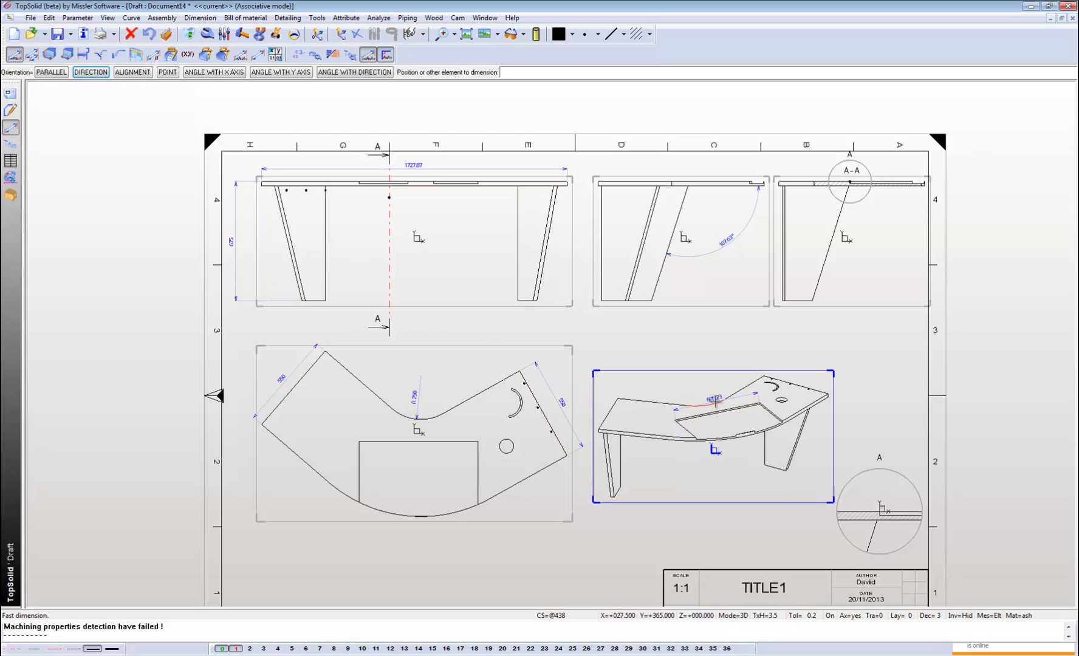
left_click(715, 402)
left_click(742, 417)
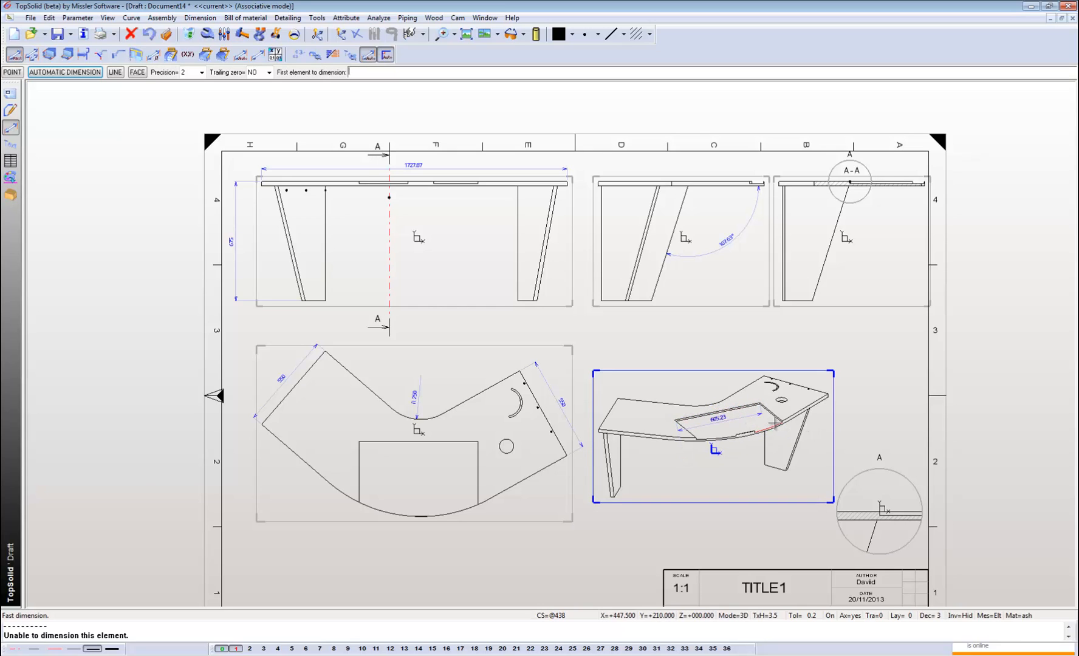
Dimension the recess depth between the worktop's upper surface and the recess floor in detail A, placed beside the circle.
scroll(873, 503, "up", 2)
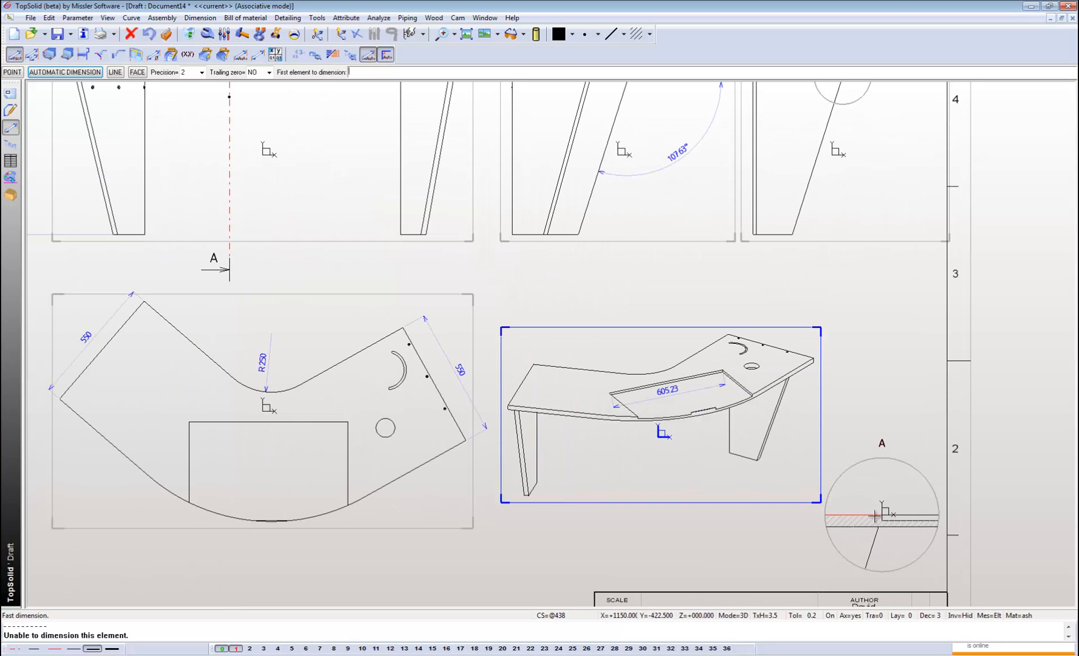
left_click(874, 515)
left_click(899, 521)
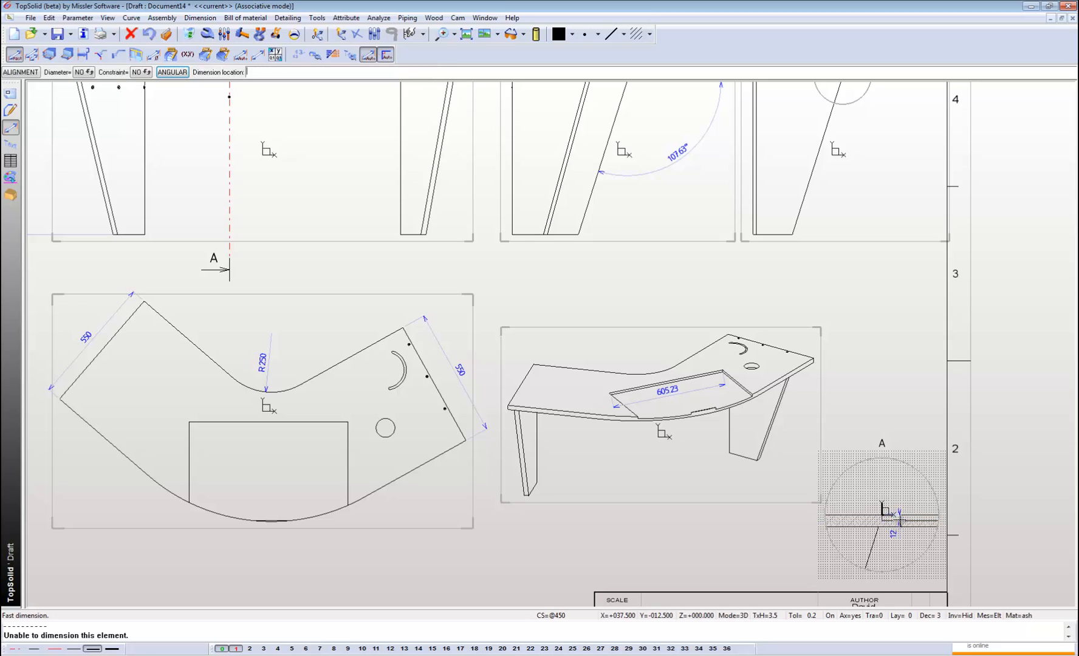
left_click(790, 521)
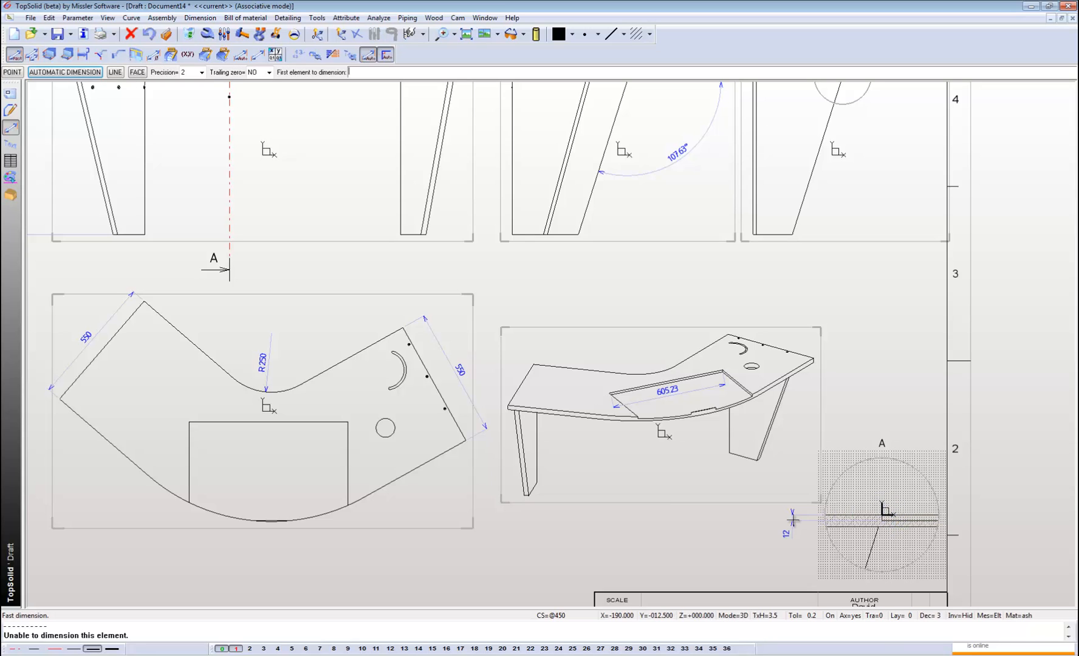
Dimension the worktop's unhatched upper edge segment in section A-A, placing the dimension above the view.
scroll(688, 499, "down", 3)
scroll(770, 266, "up", 4)
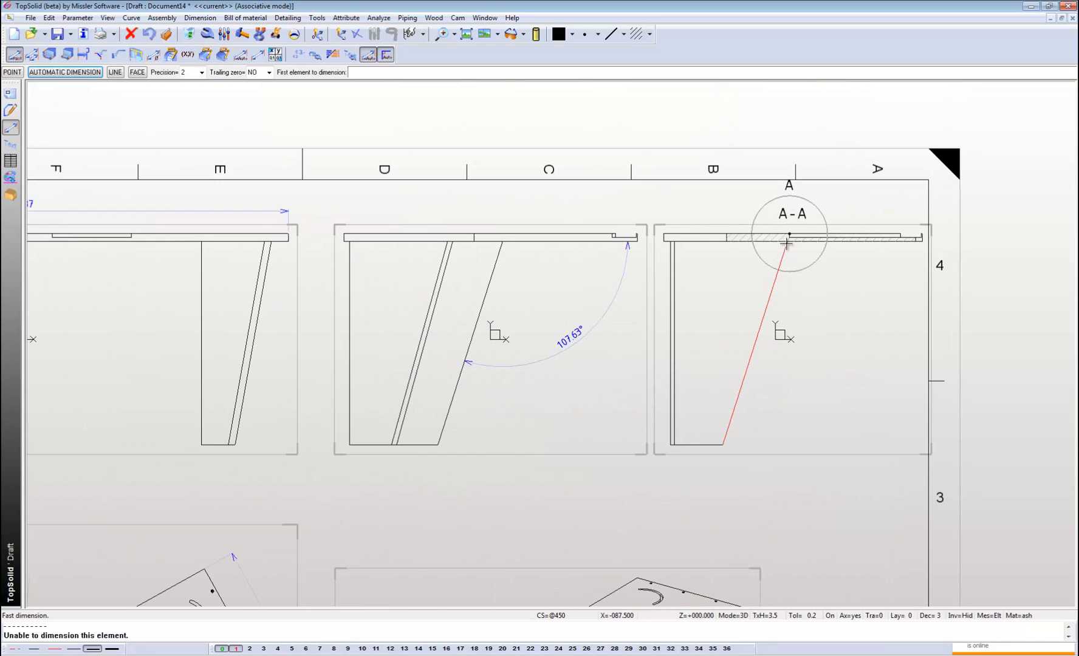
left_click(711, 233)
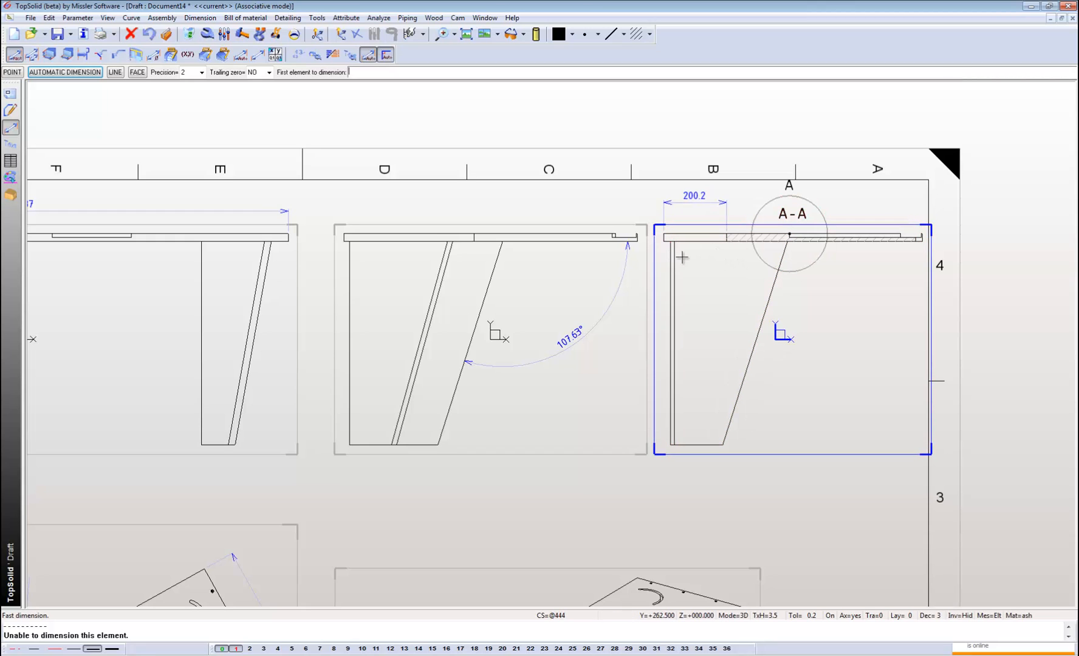
scroll(709, 231, "down", 3)
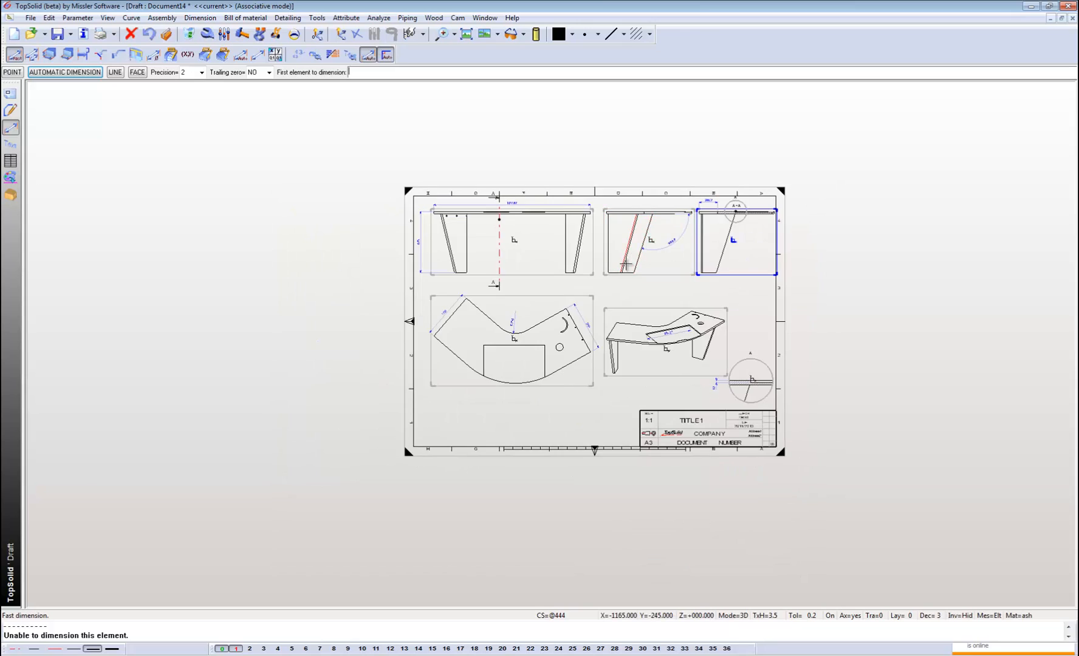
scroll(627, 258, "up", 1)
middle_click_drag(703, 323, 636, 319)
left_click(11, 110)
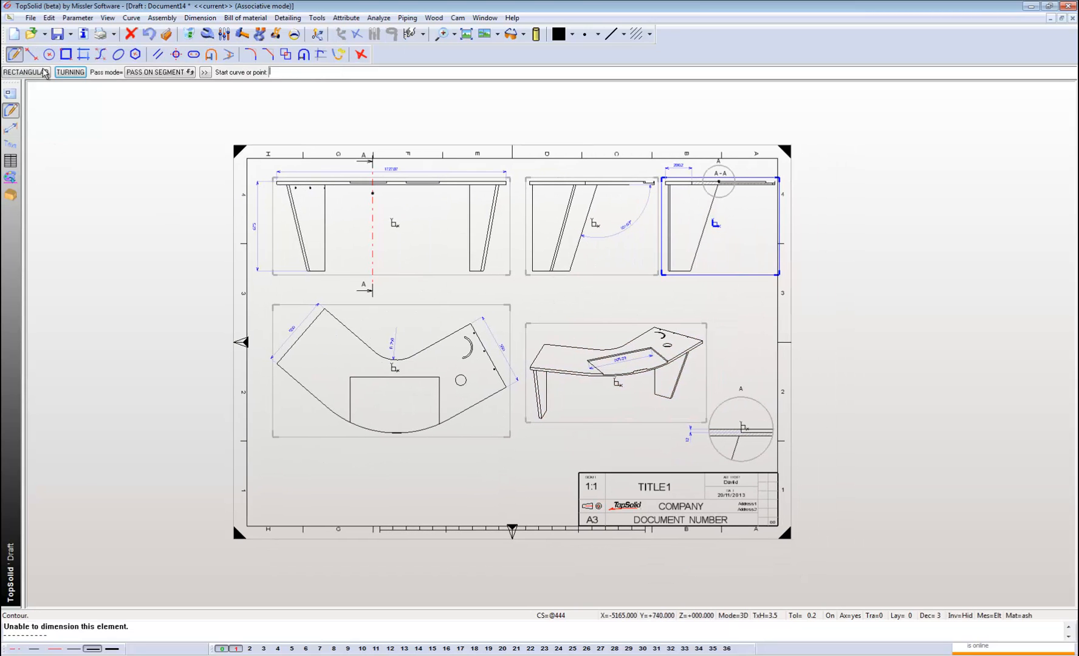
scroll(458, 294, "up", 1)
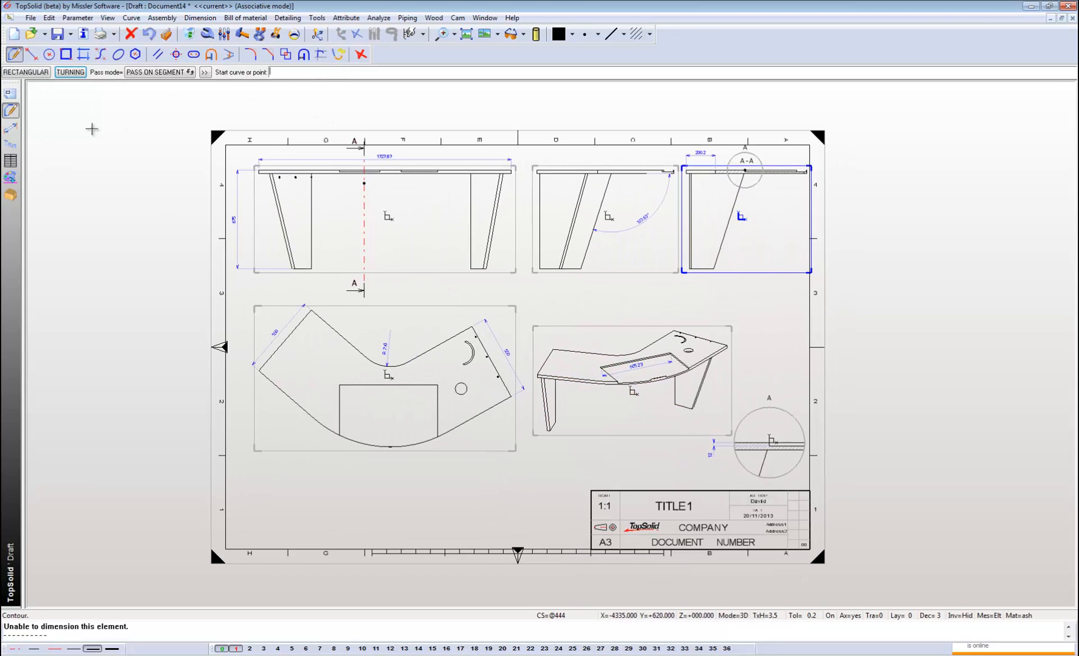
Add an UNDERLINE style note reading "TopSolid Wood" below the side view, with a leader to the right wing's upper corner in the plan view.
left_click(10, 143)
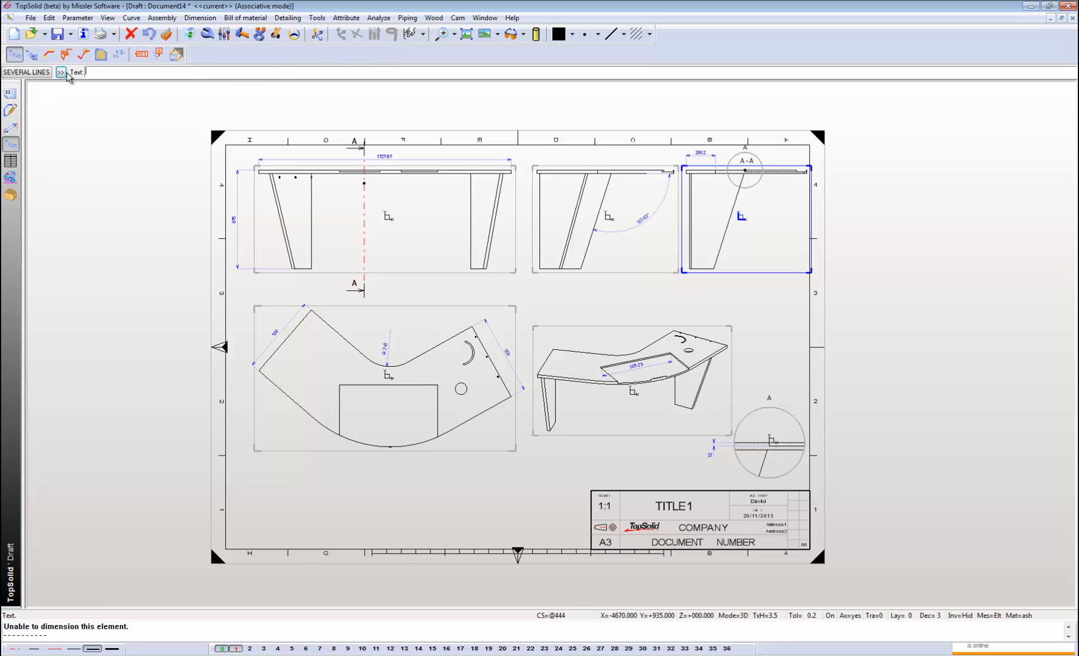
left_click(48, 55)
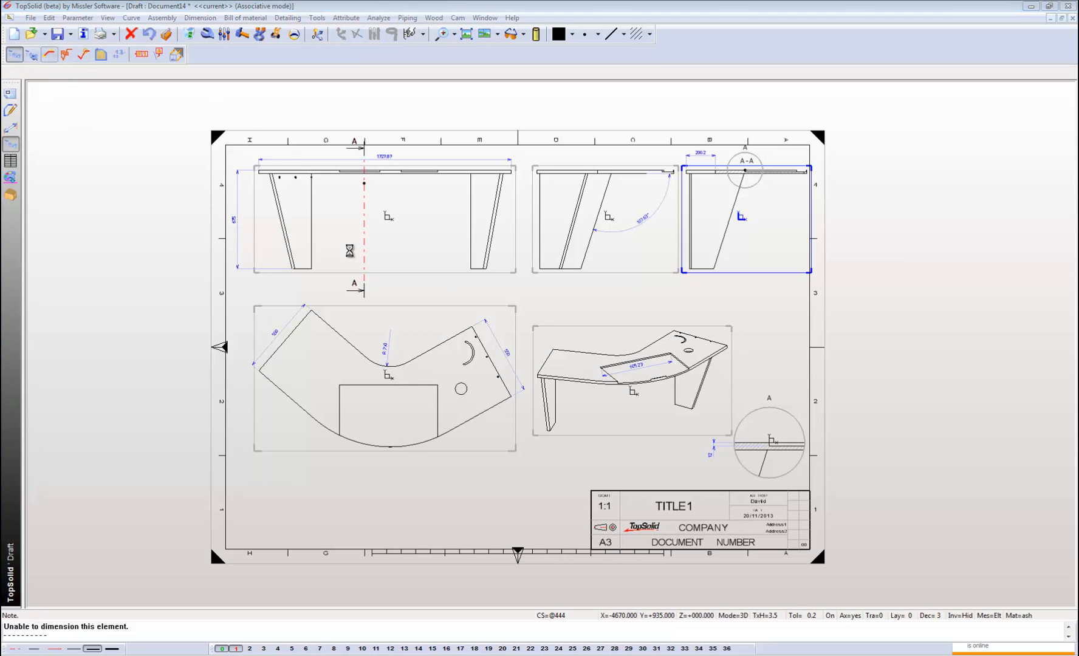
left_click(371, 470)
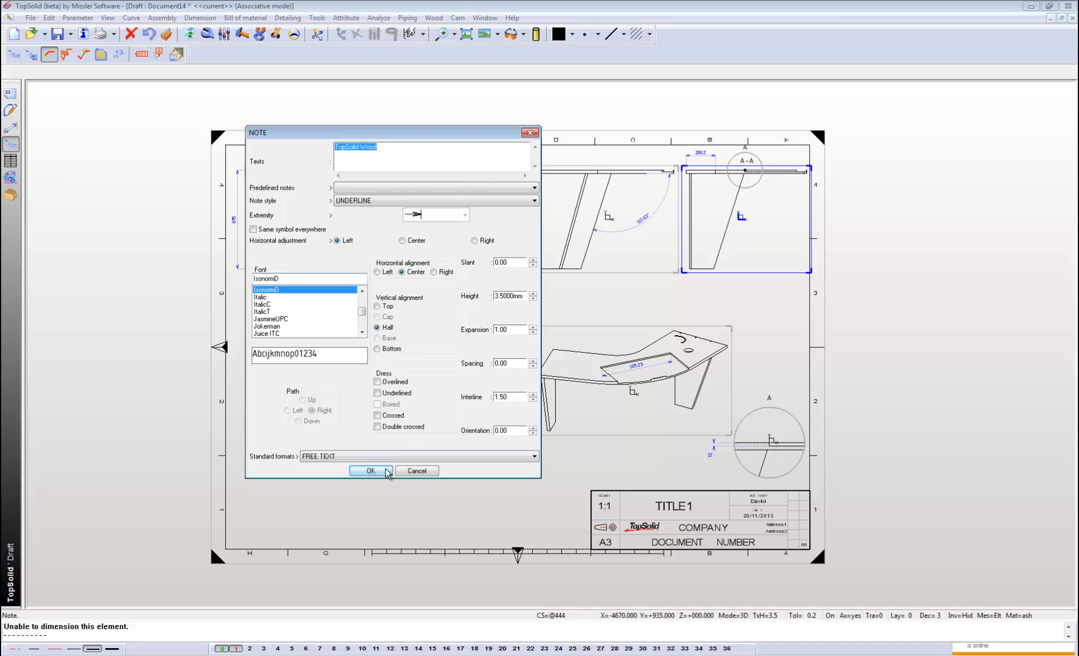
left_click(529, 300)
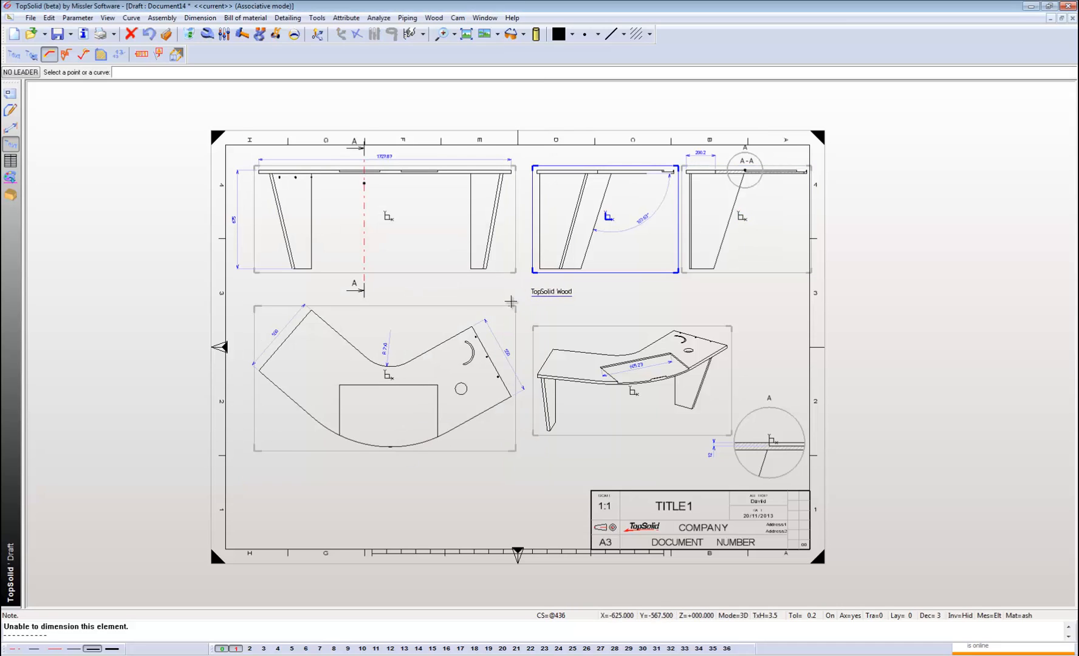
left_click(472, 326)
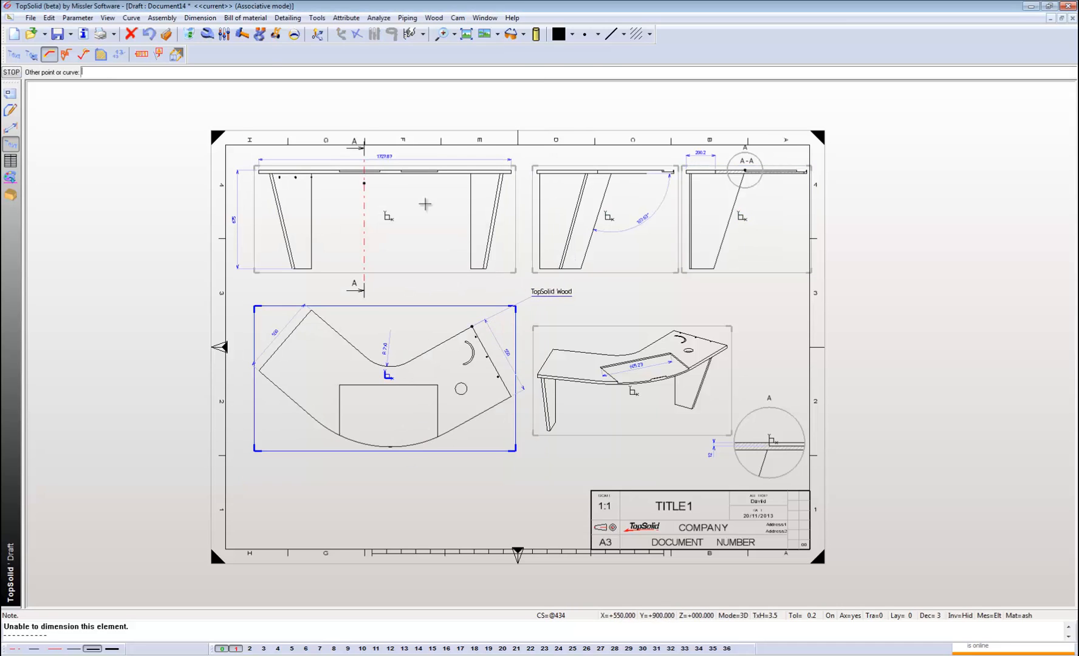
Move the "TopSolid Wood" note slightly closer to the plan view with Move parents.
left_click(276, 35)
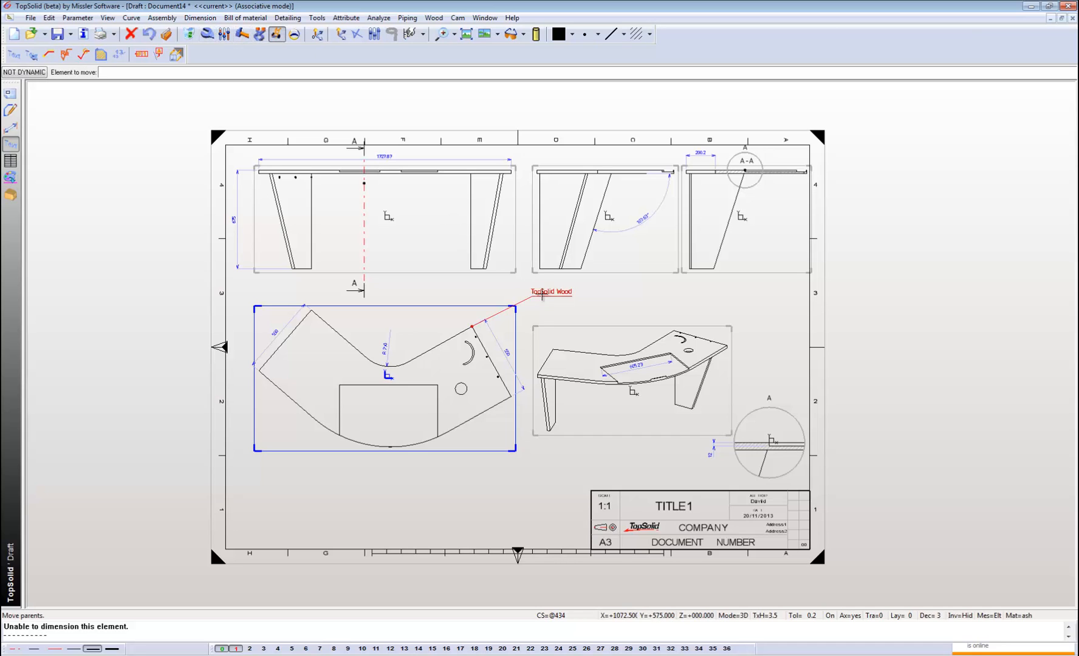
left_click(537, 291)
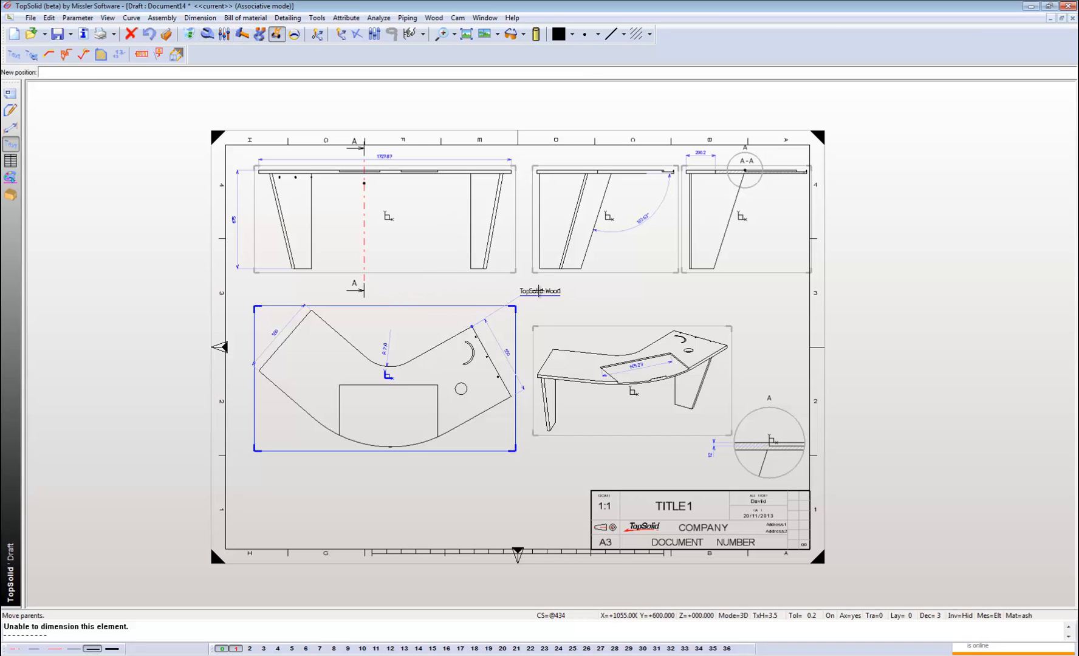
left_click(547, 294)
Start a bill of material using the standard template "TopWood IdxNbDesRefMatGrSComLenWidThEd".
scroll(333, 260, "down", 1)
scroll(489, 416, "up", 1)
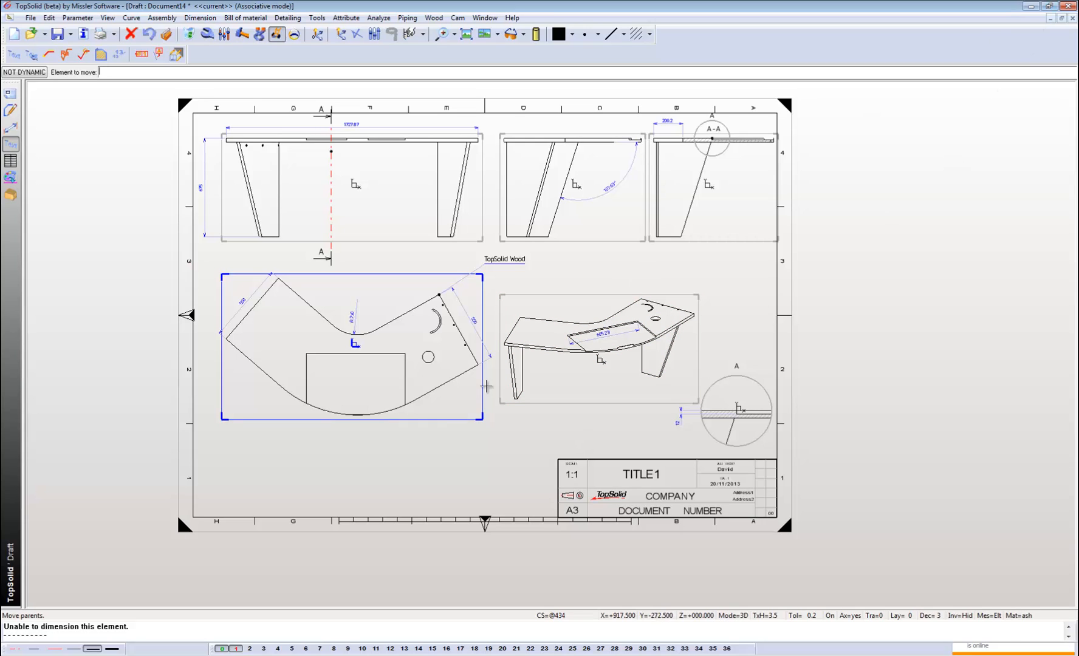
left_click(8, 161)
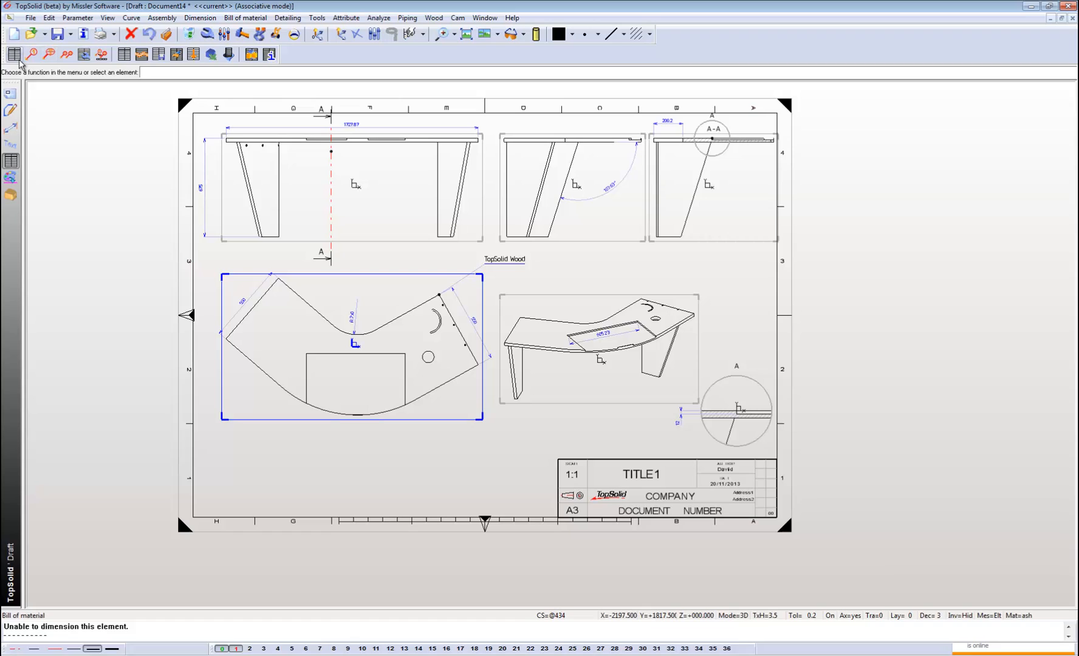
left_click(15, 55)
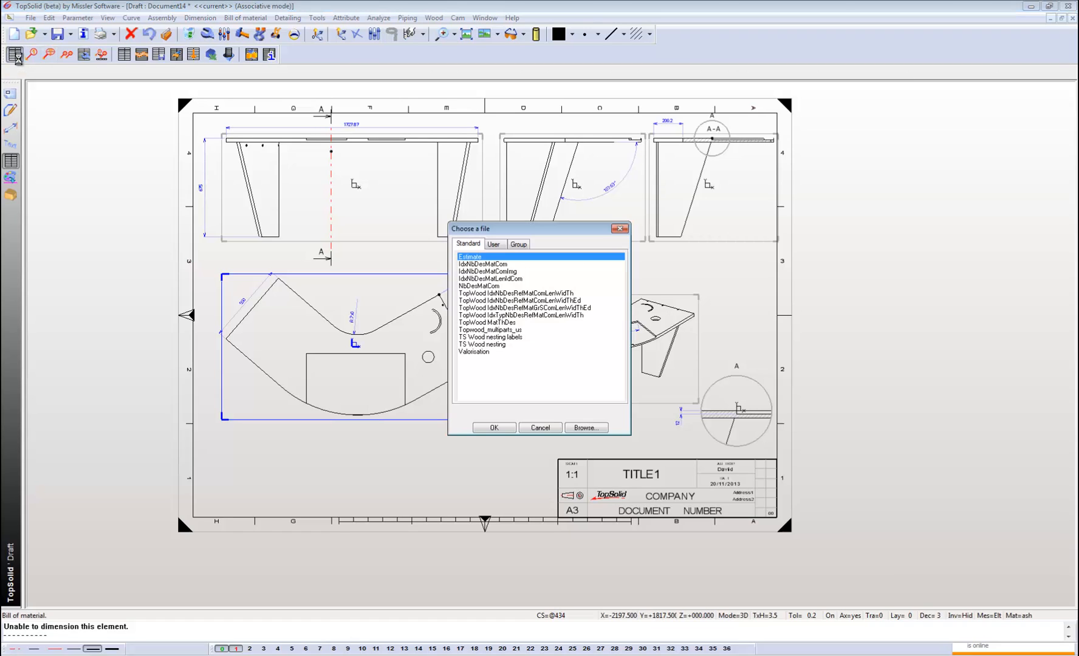
left_click(522, 308)
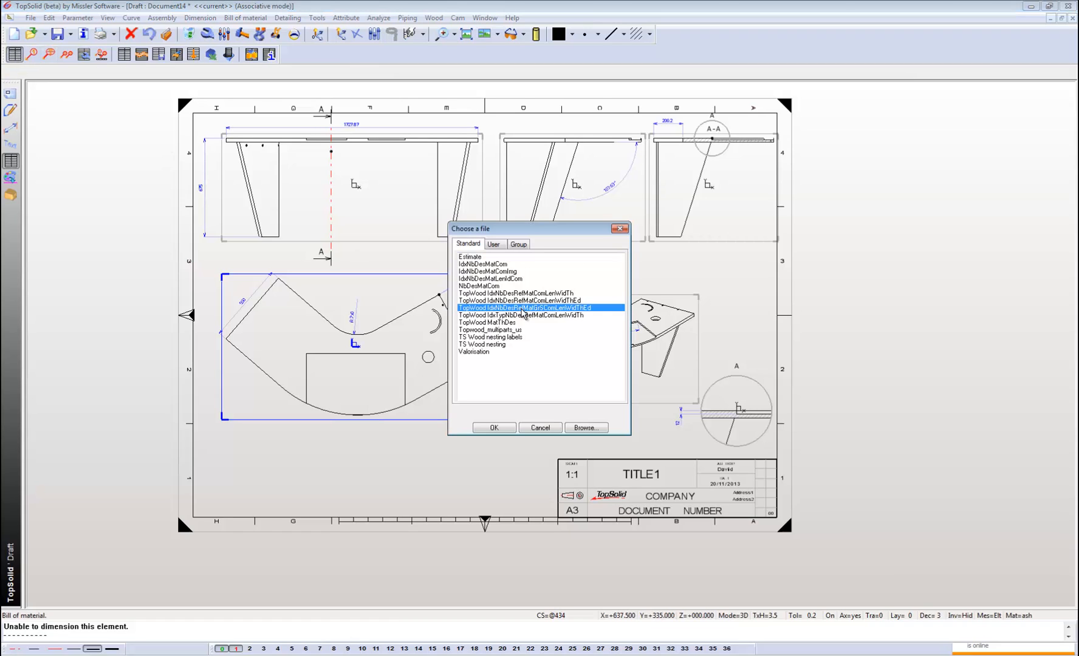
left_click(494, 428)
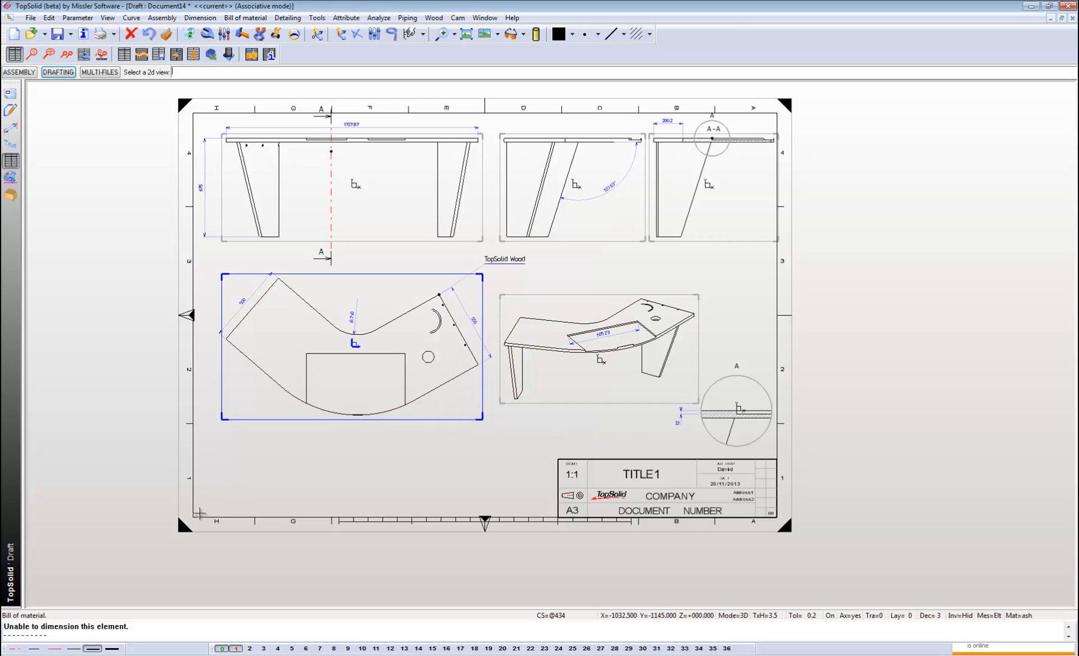
Base the bill of material on the Document9 assembly and place it along the frame's lower edge, from the lower-left corner to the title block.
left_click(24, 72)
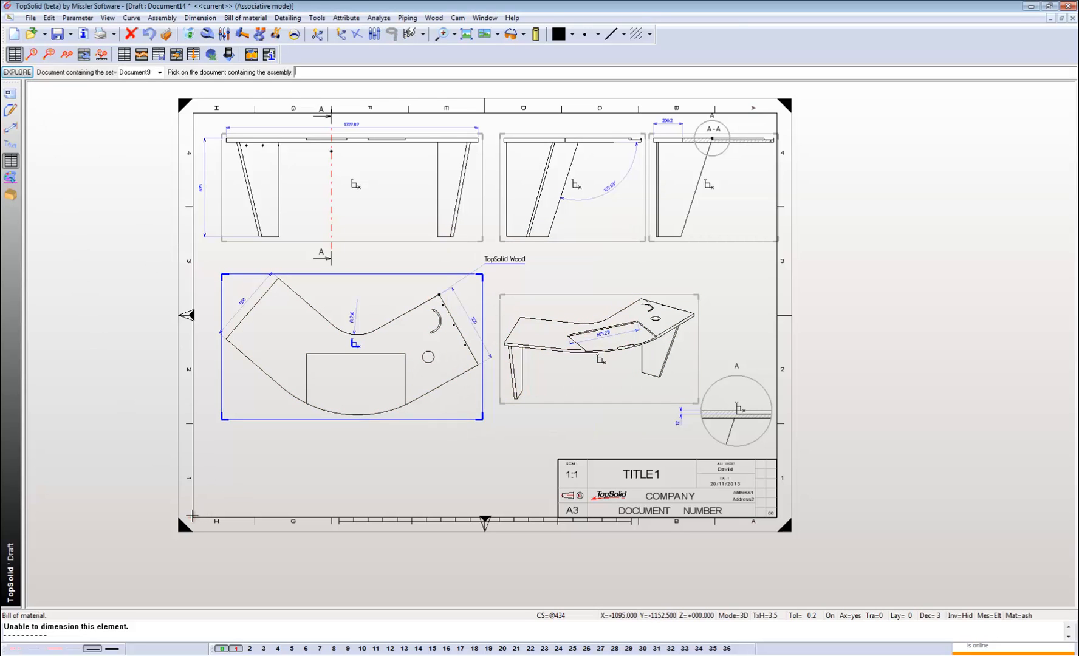
left_click(192, 518)
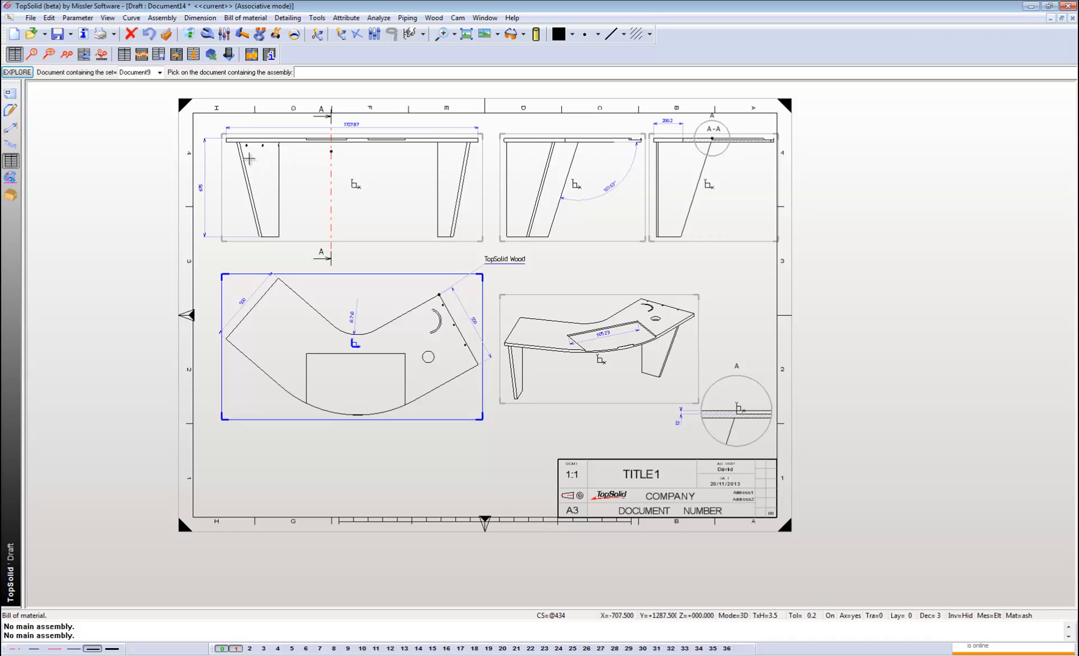
left_click(257, 486)
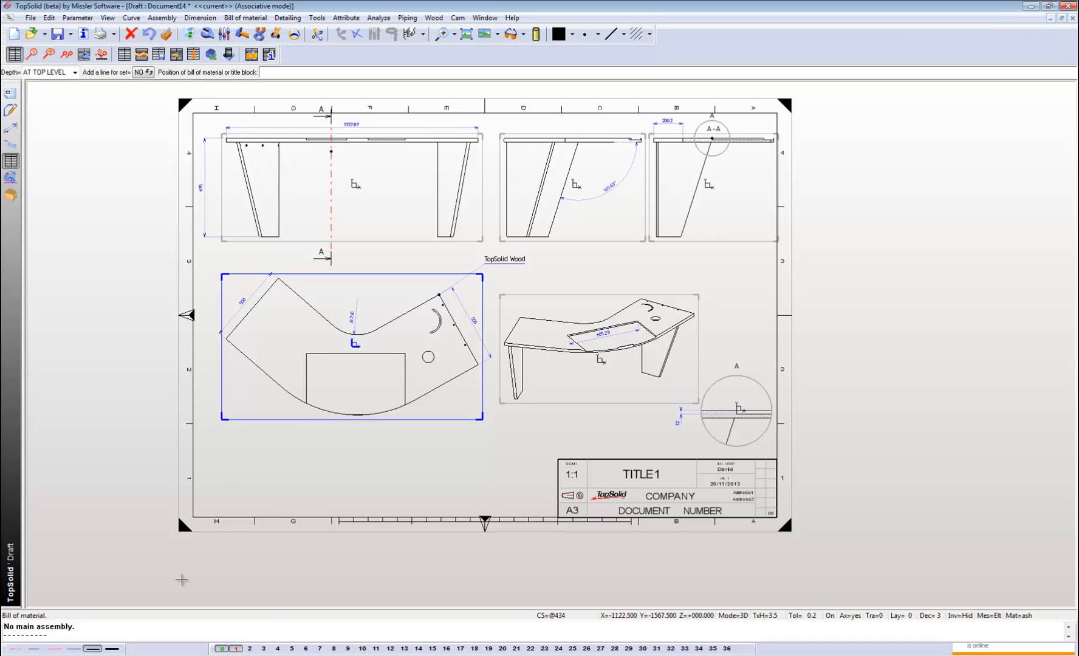
left_click(192, 517)
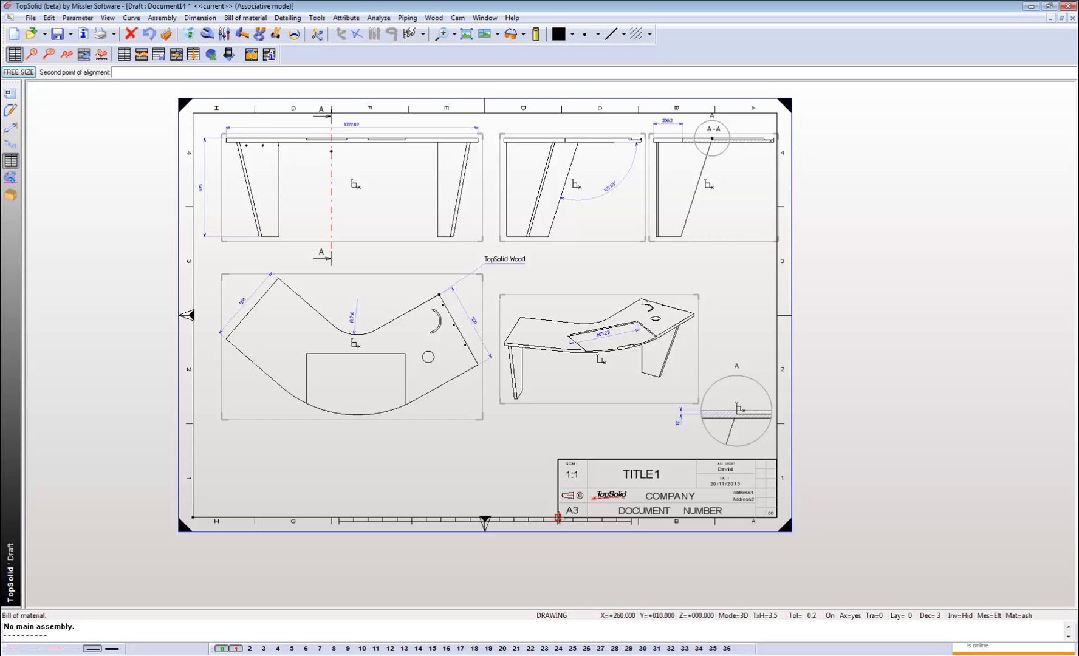
left_click(557, 517)
Examine the part rows and columns of the bill of material at the sheet's lower edge.
scroll(183, 516, "up", 5)
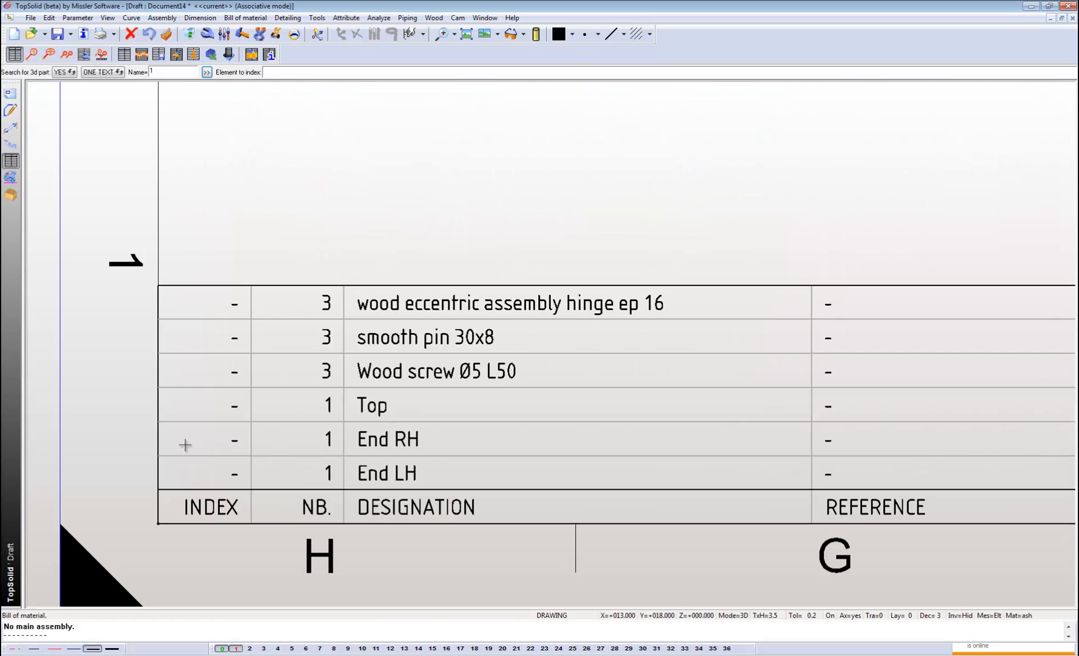
scroll(185, 445, "down", 6)
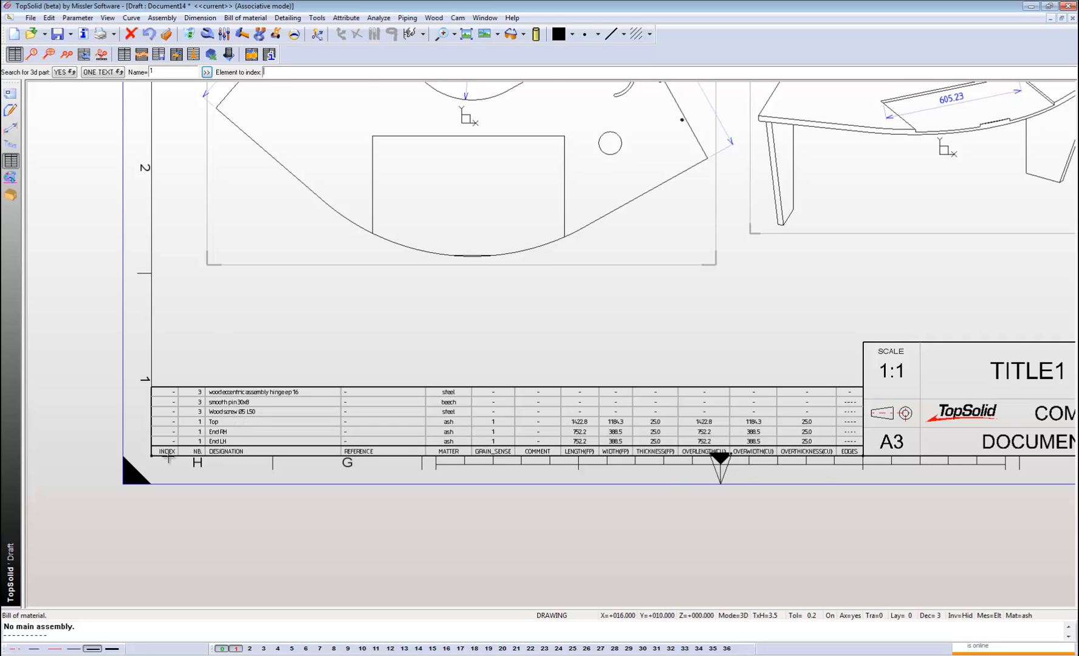
scroll(169, 457, "down", 1)
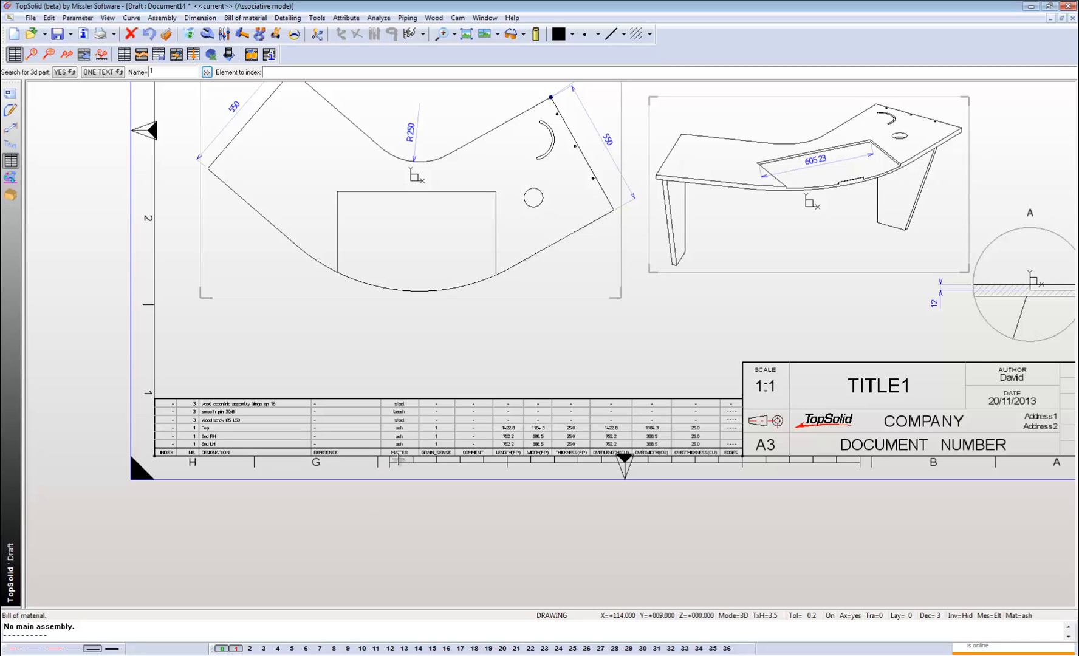
scroll(188, 454, "down", 2)
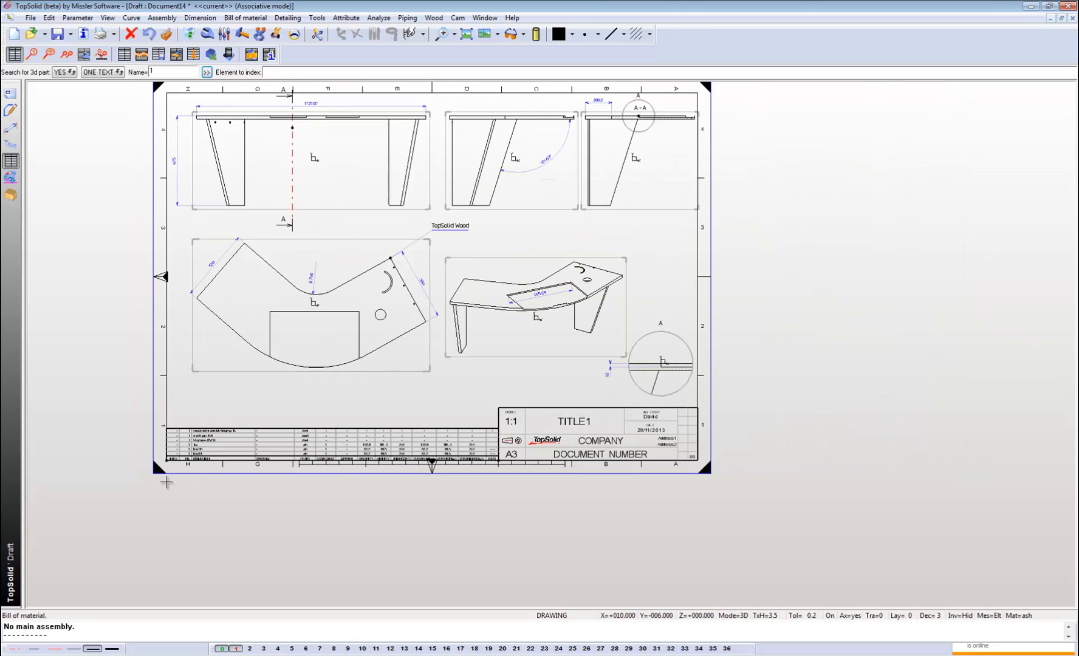
middle_click_drag(435, 384, 390, 456)
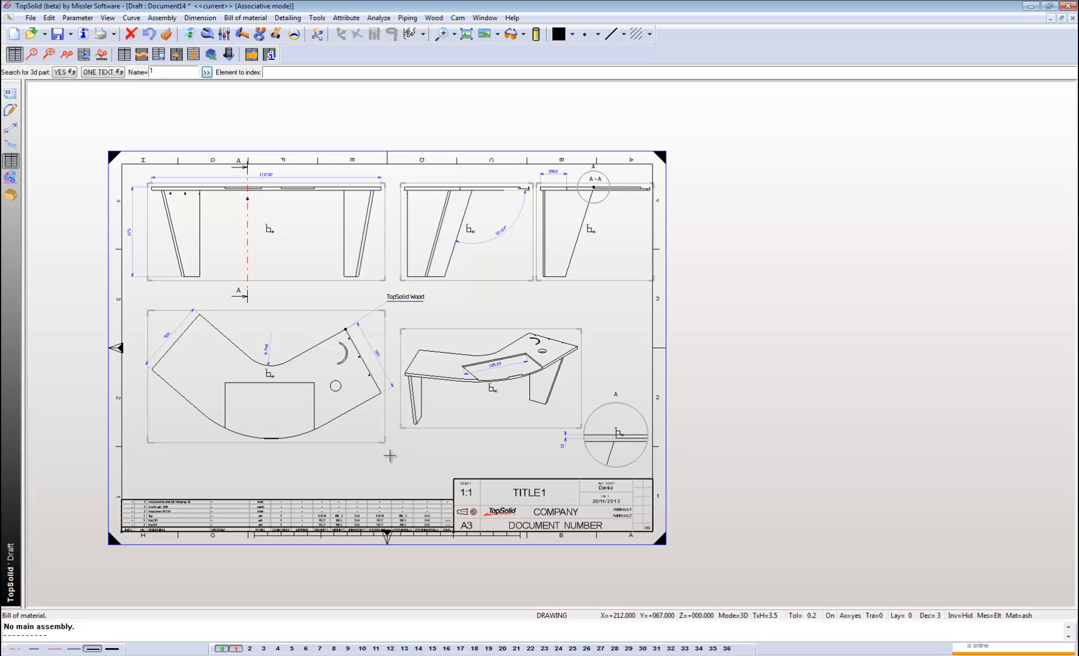
middle_click_drag(230, 405, 256, 408)
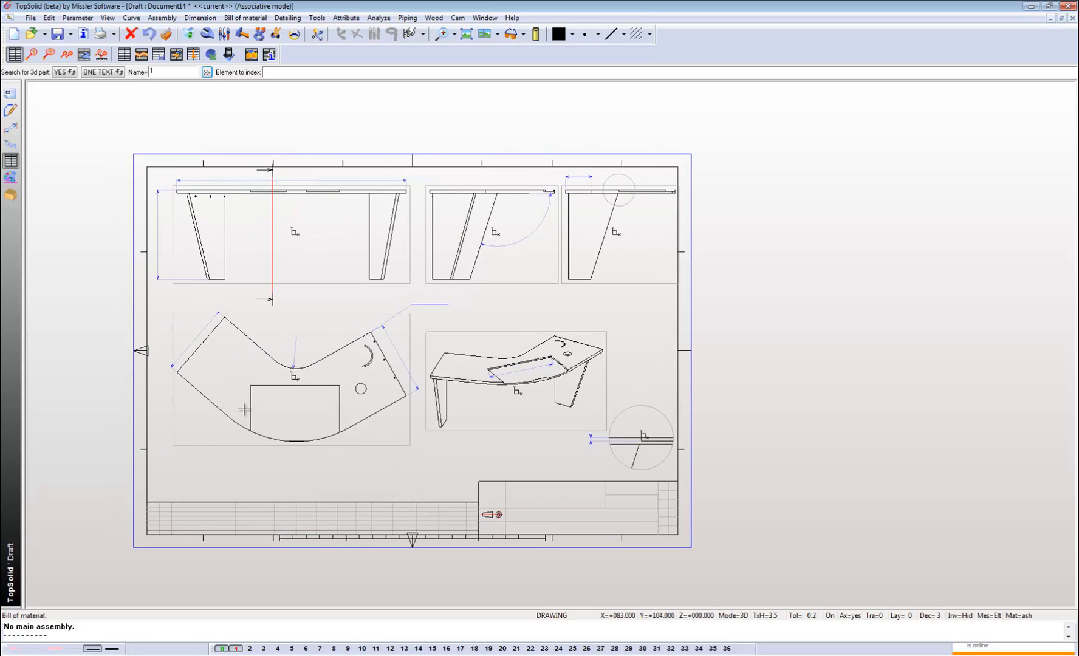
Add automatic BOM indexes to the perspective view with simple index mode and BALLOON style.
left_click(67, 54)
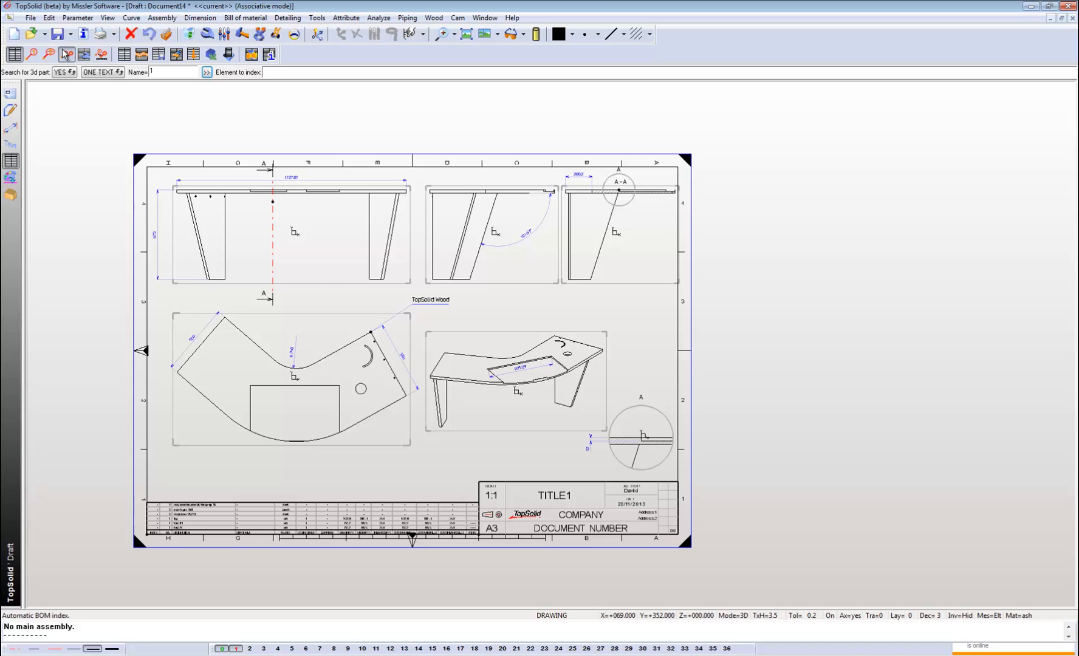
scroll(554, 363, "up", 3)
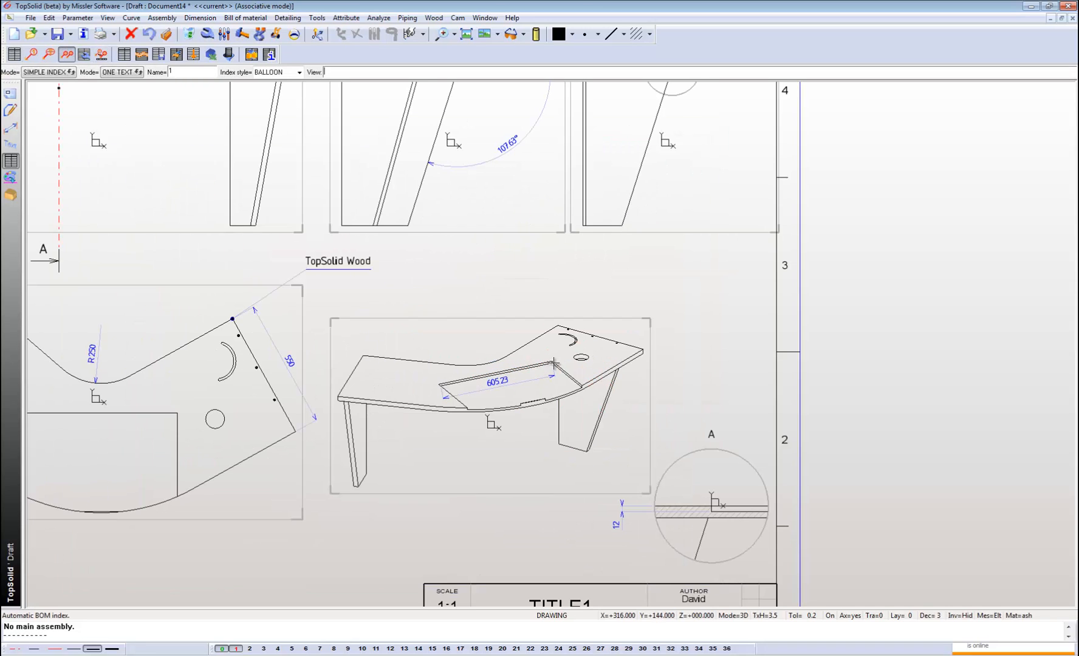
left_click(515, 370)
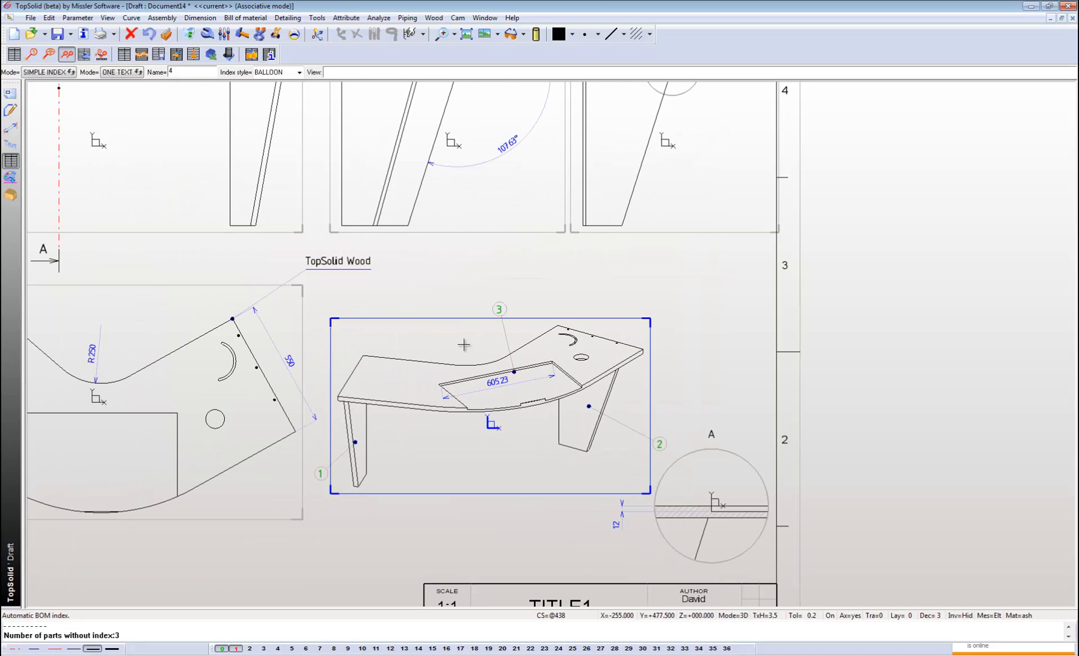
middle_click_drag(464, 344, 541, 343)
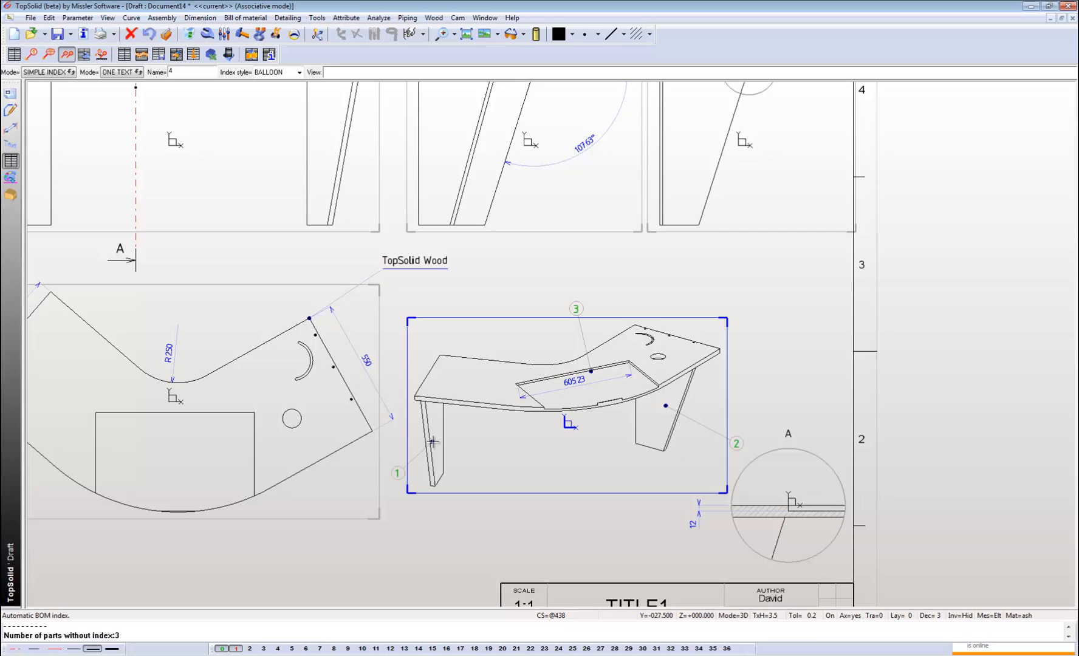
left_click(67, 55)
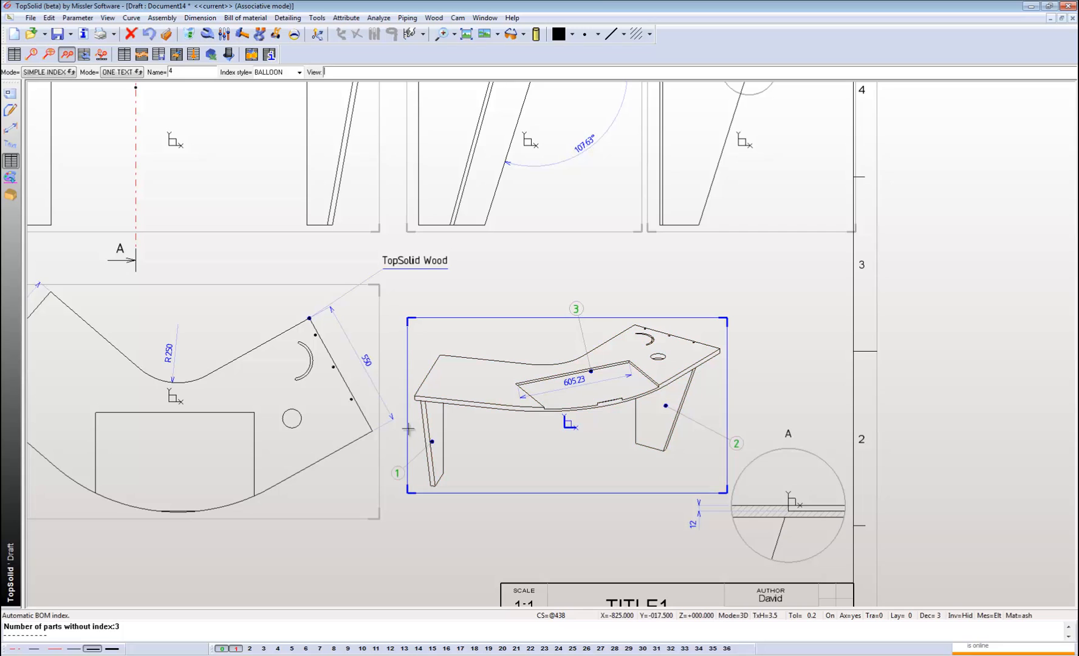
mouse_move(386, 392)
middle_mouse_down()
mouse_move(476, 421)
mouse_move(554, 471)
middle_mouse_up()
scroll(456, 464, "down", 1)
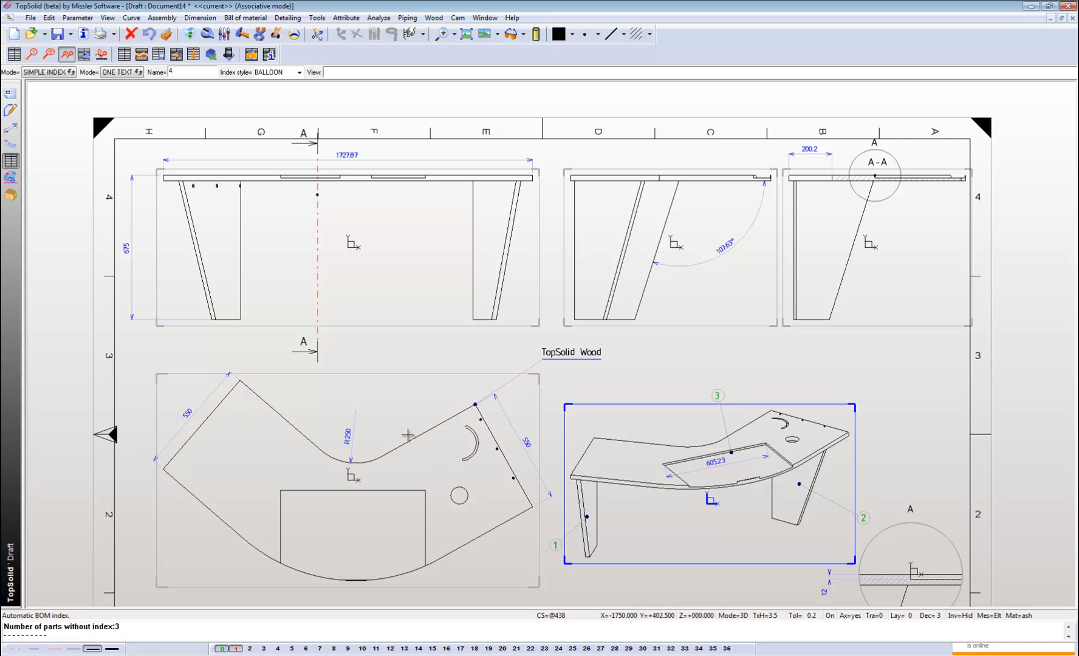
Switch to the Document9 design and set the left wing's 500 mm inner length to 700 mm.
key("ctrl+Tab")
scroll(473, 388, "down", 1)
scroll(471, 357, "up", 1)
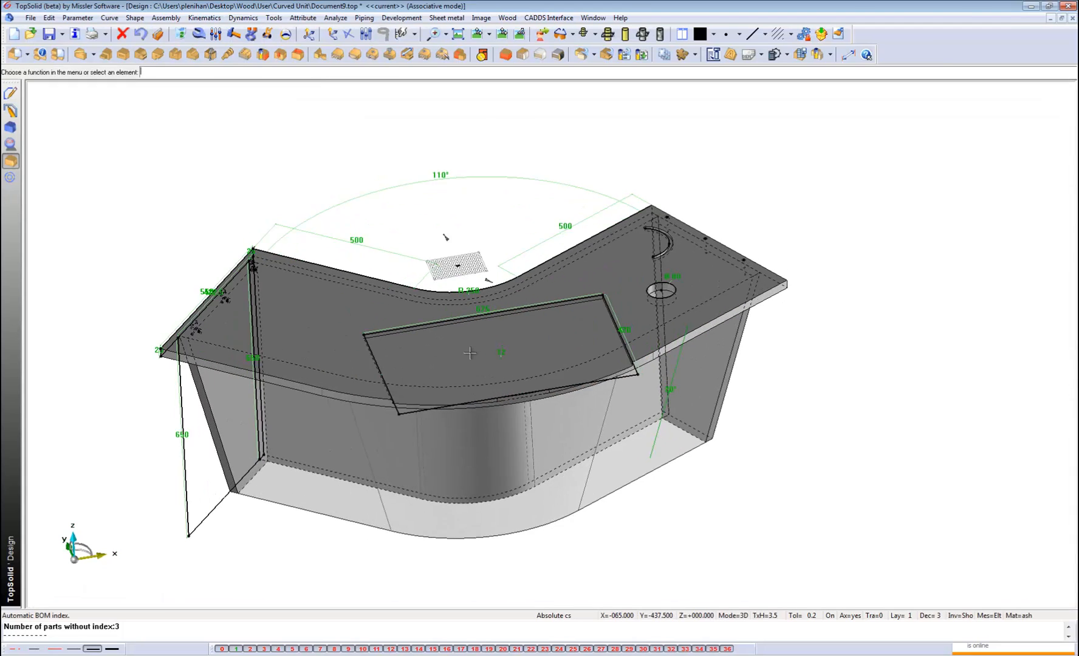
scroll(470, 352, "up", 1)
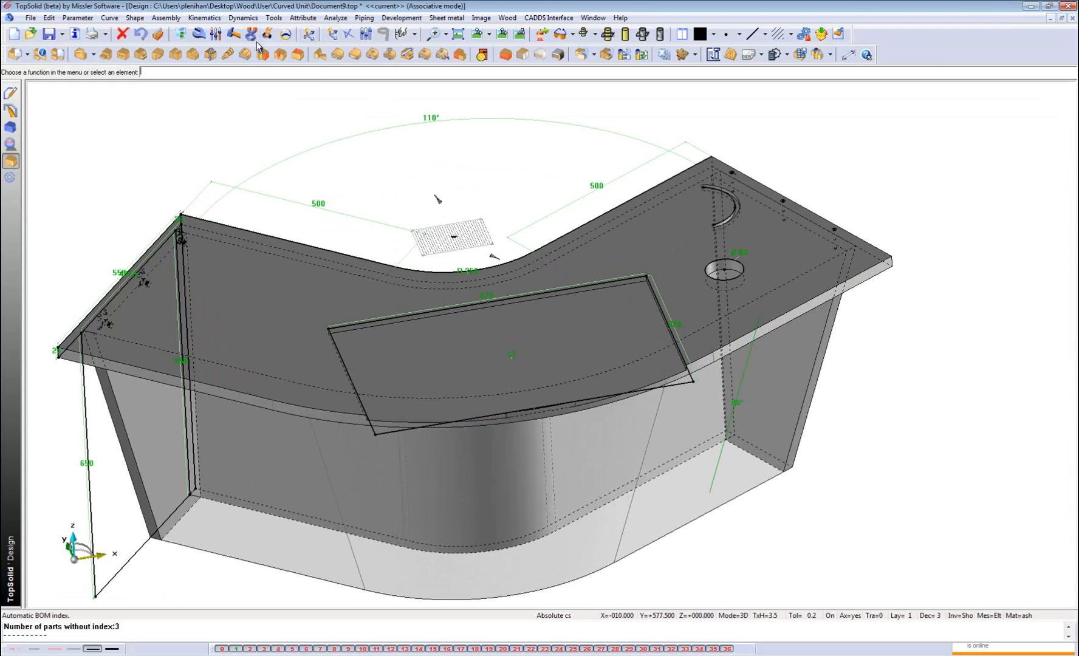
left_click(215, 35)
left_click(340, 212)
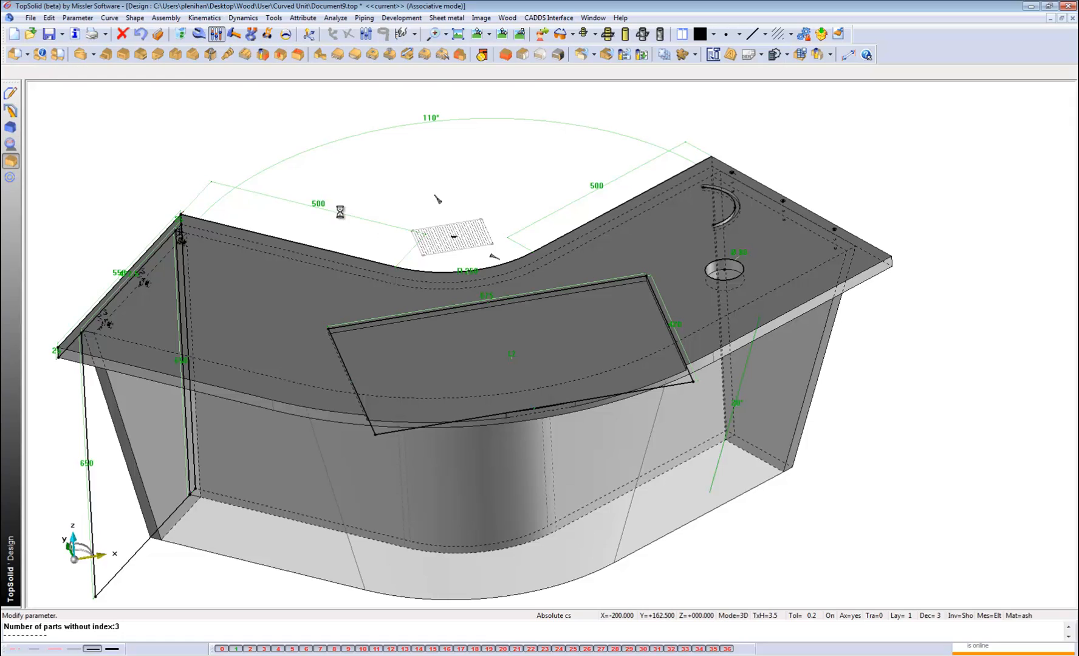
type("700mm")
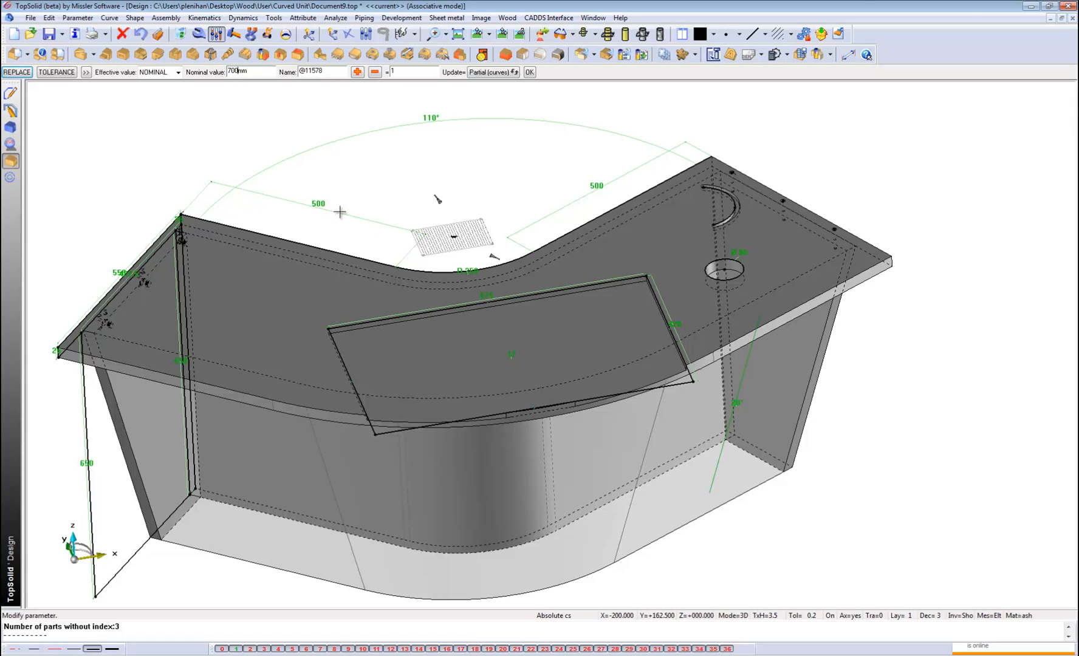
key("Return")
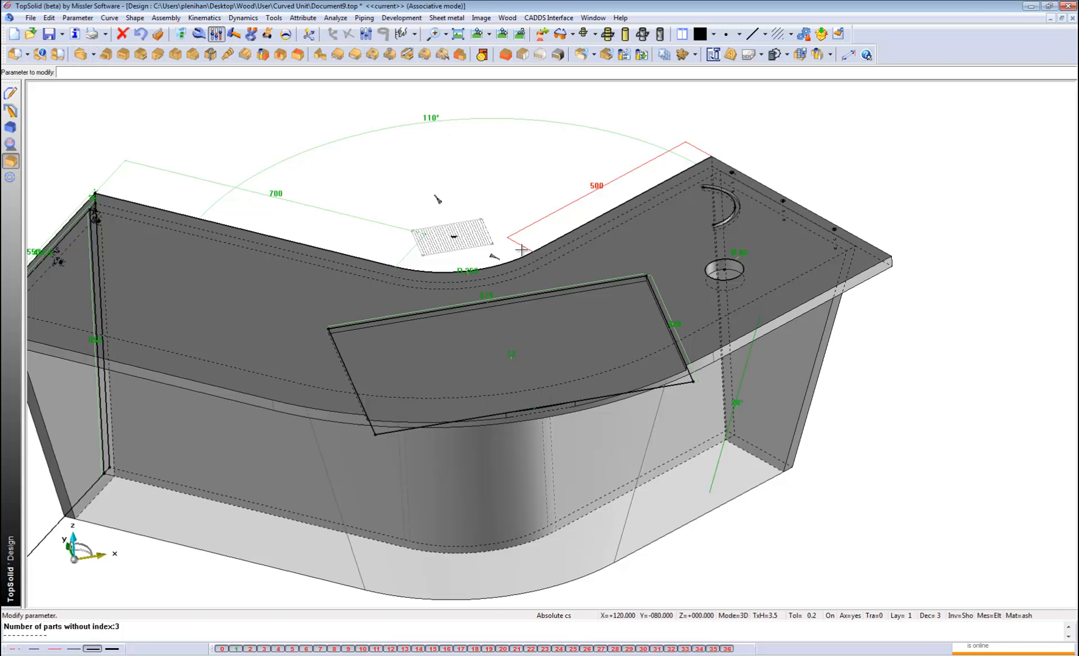
scroll(337, 249, "down", 2)
scroll(337, 249, "up", 1)
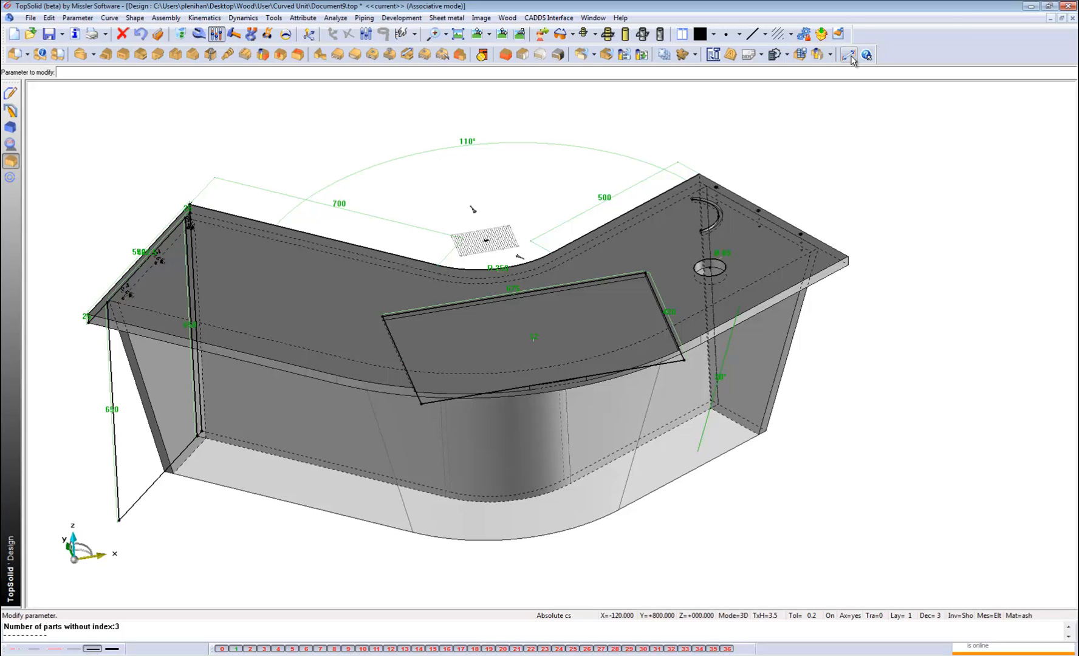
Examine the file types available for opening documents, closing the dialog without opening a file.
left_click(31, 18)
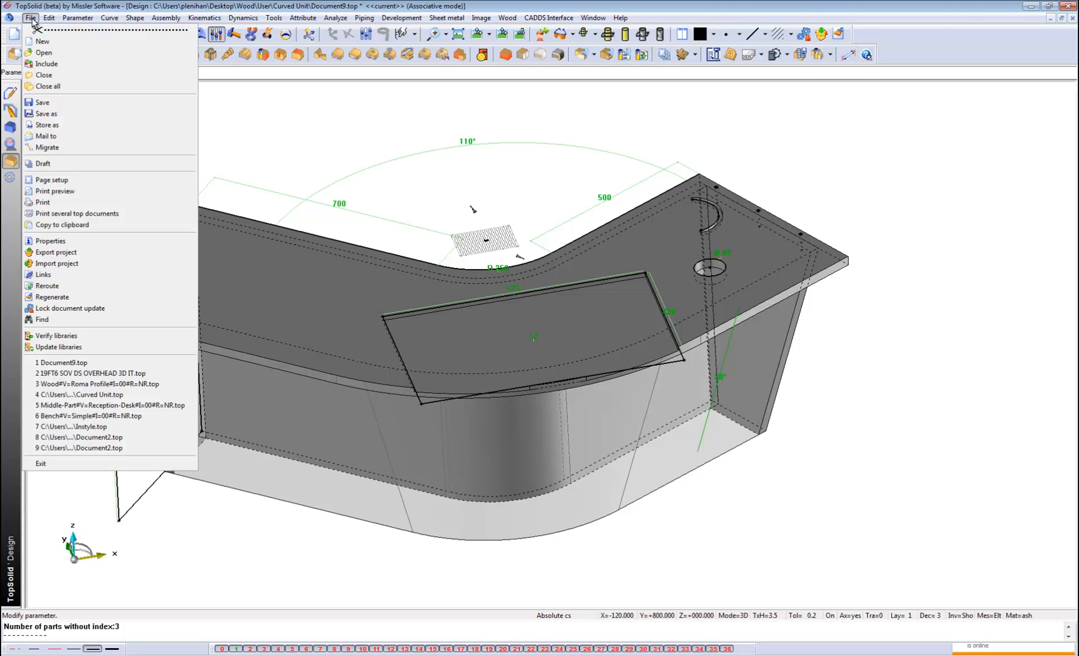
left_click(43, 53)
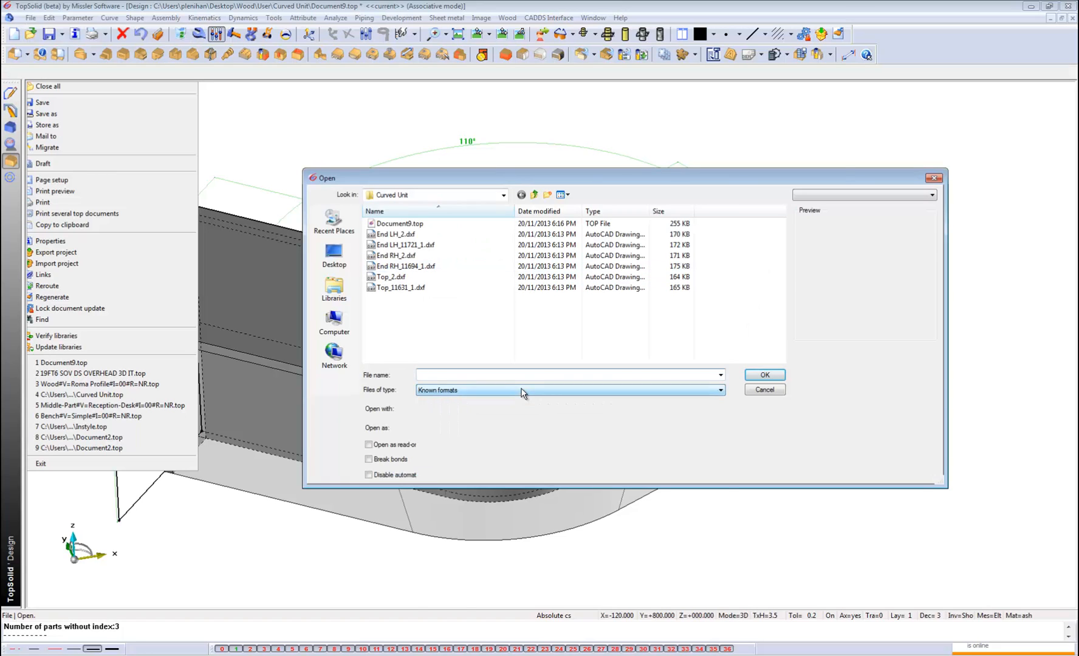
left_click(521, 391)
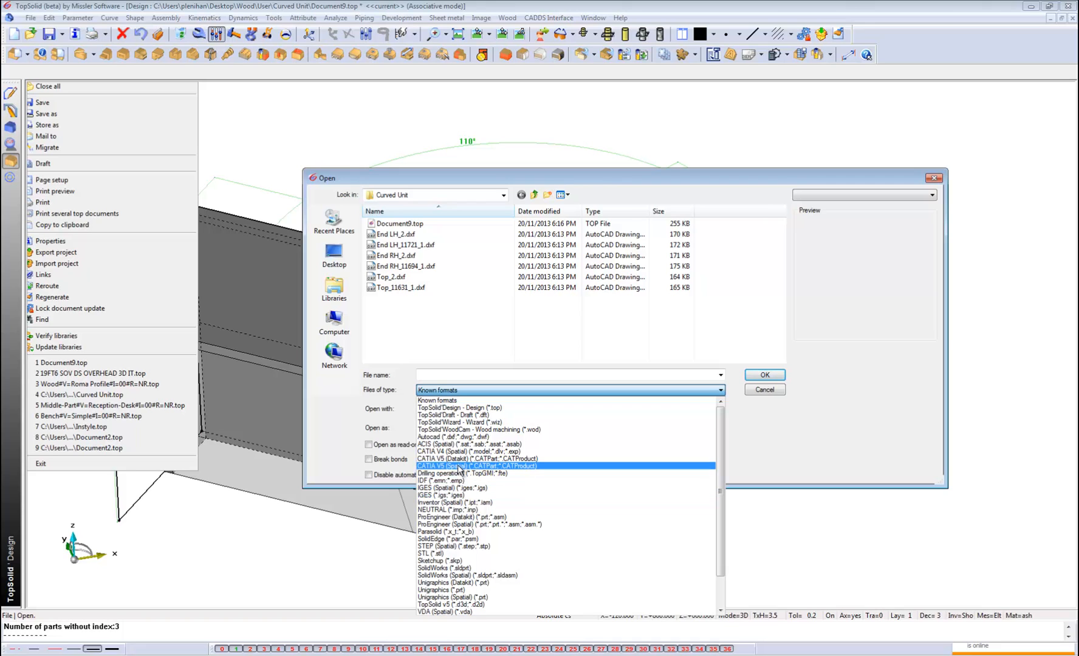
left_click(767, 390)
left_click(767, 390)
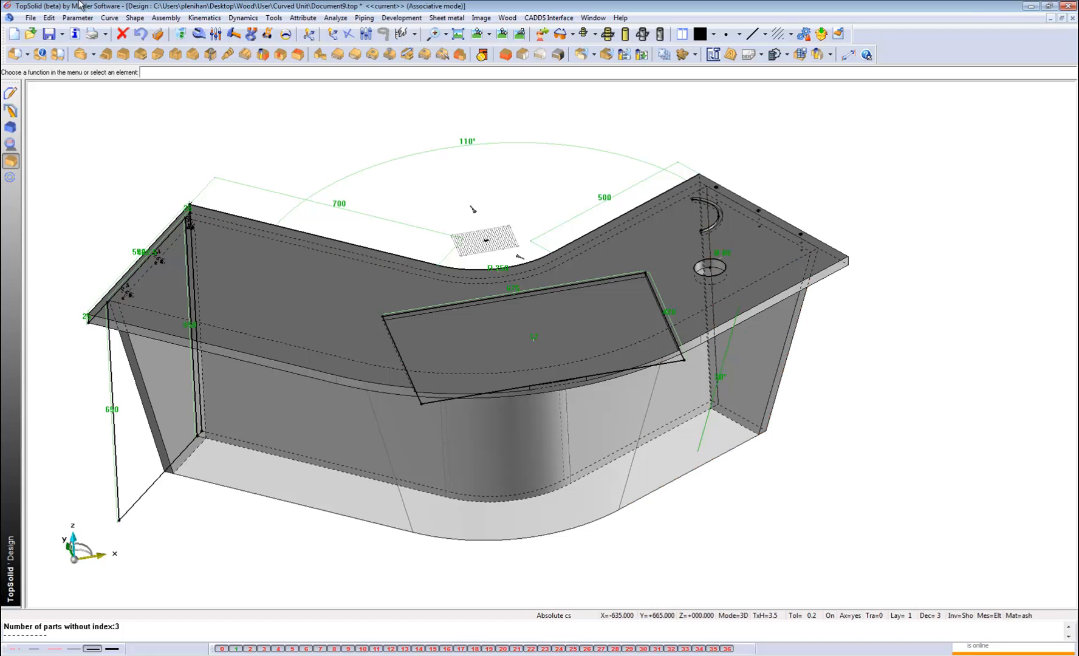
Examine the export file types offered by Save as, closing the dialog without saving.
left_click(31, 18)
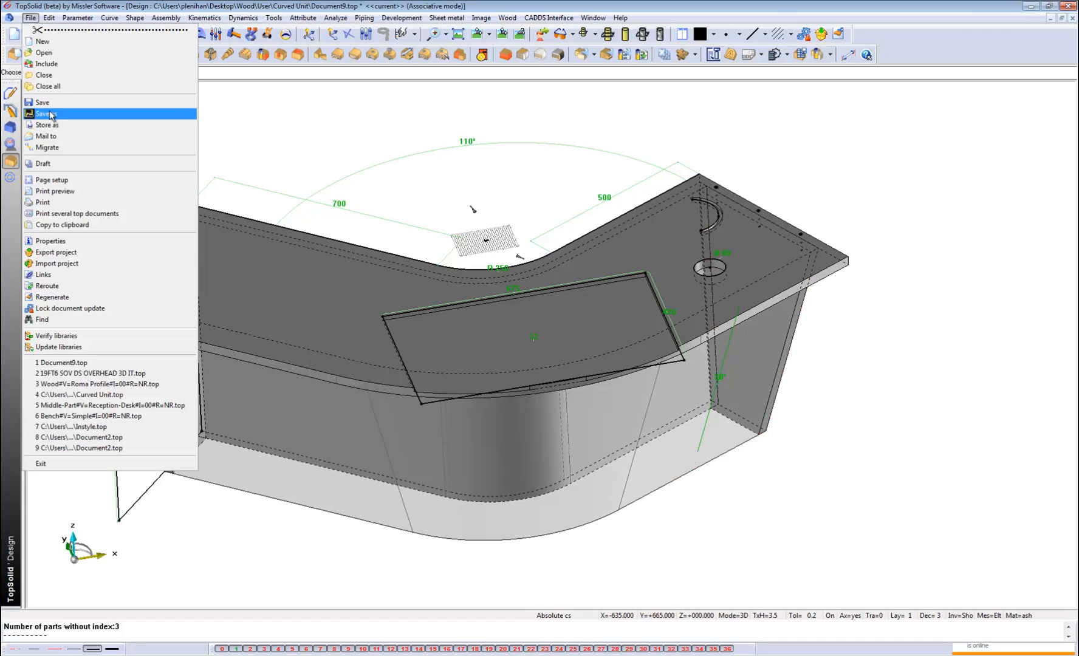
left_click(48, 114)
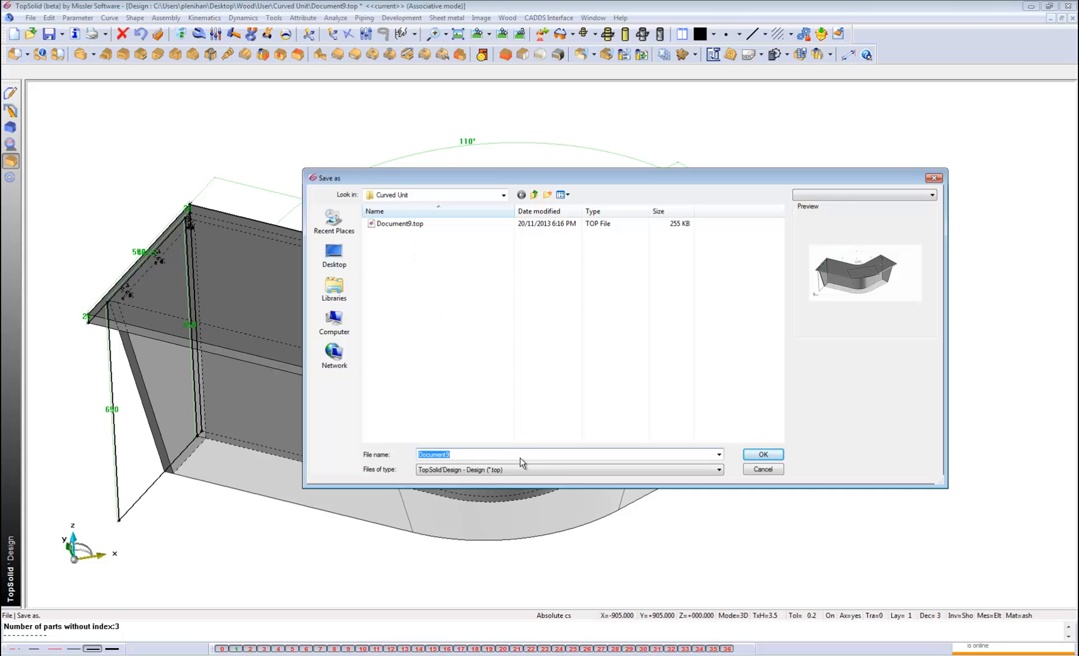
left_click(539, 470)
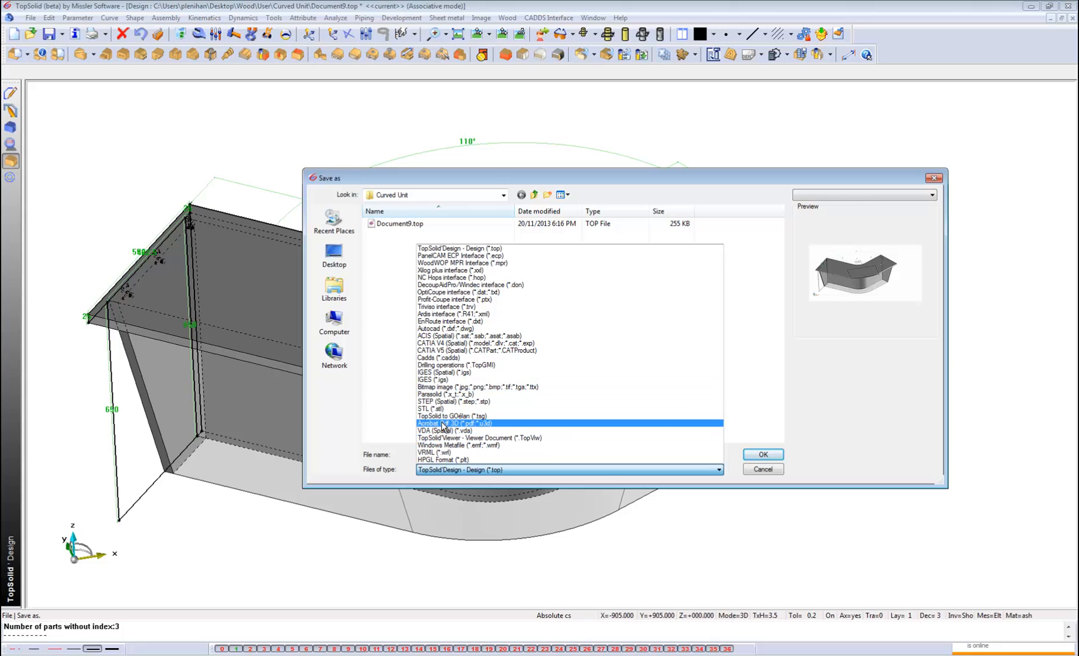
left_click(761, 473)
left_click(763, 471)
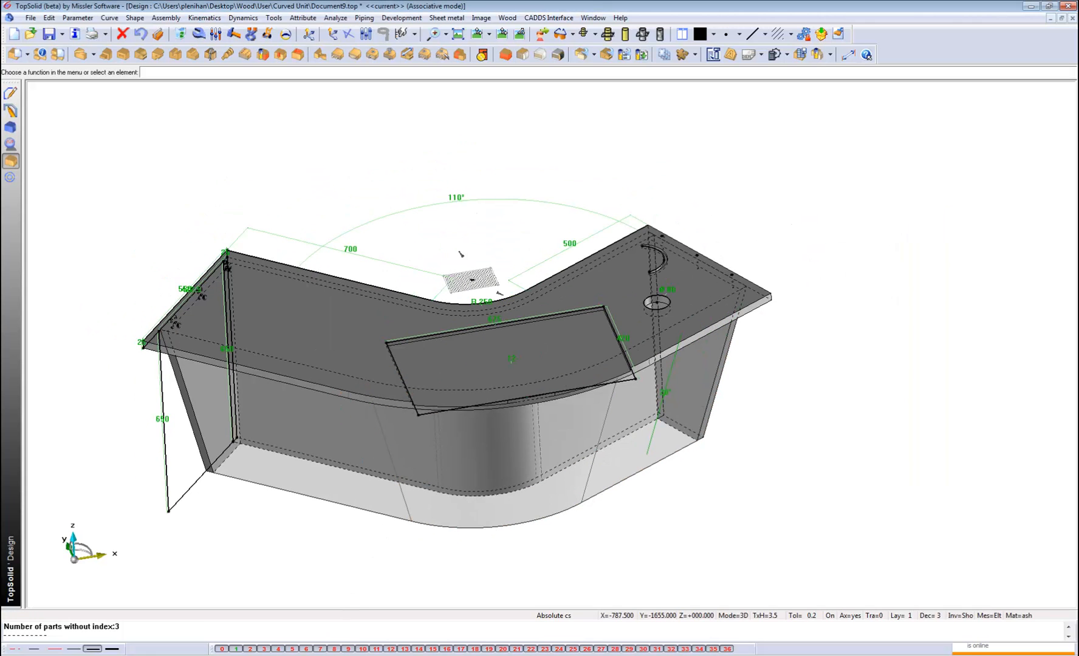
Switch to the Wood folder in Windows Explorer and open Reception-Des.pdf in Adobe Reader to view its 3D model.
left_click(303, 654)
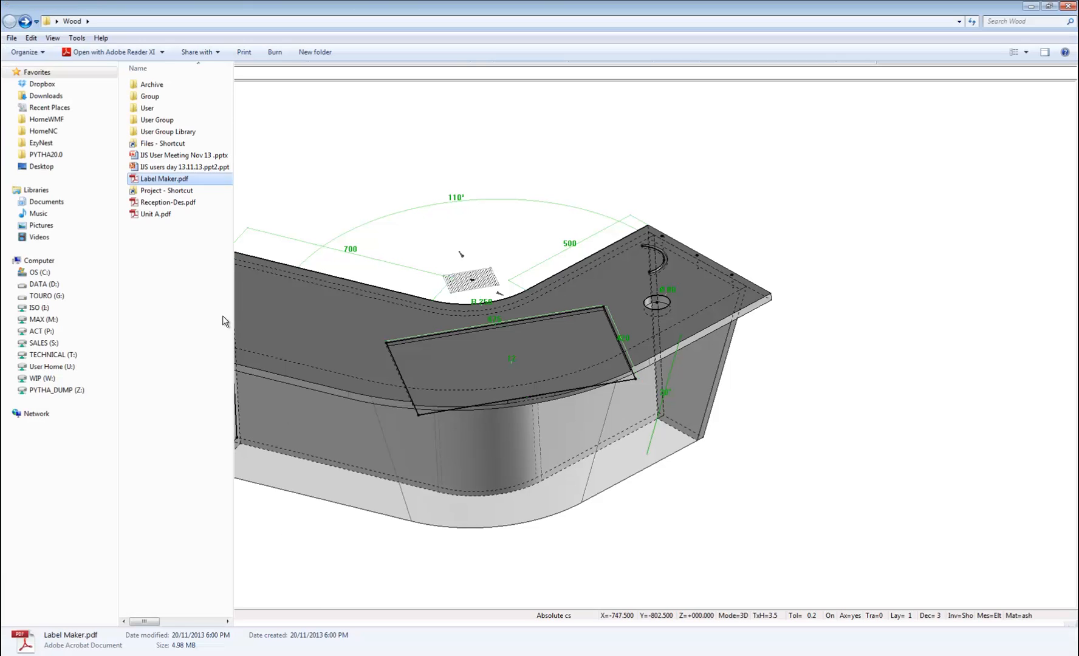
left_click(157, 204)
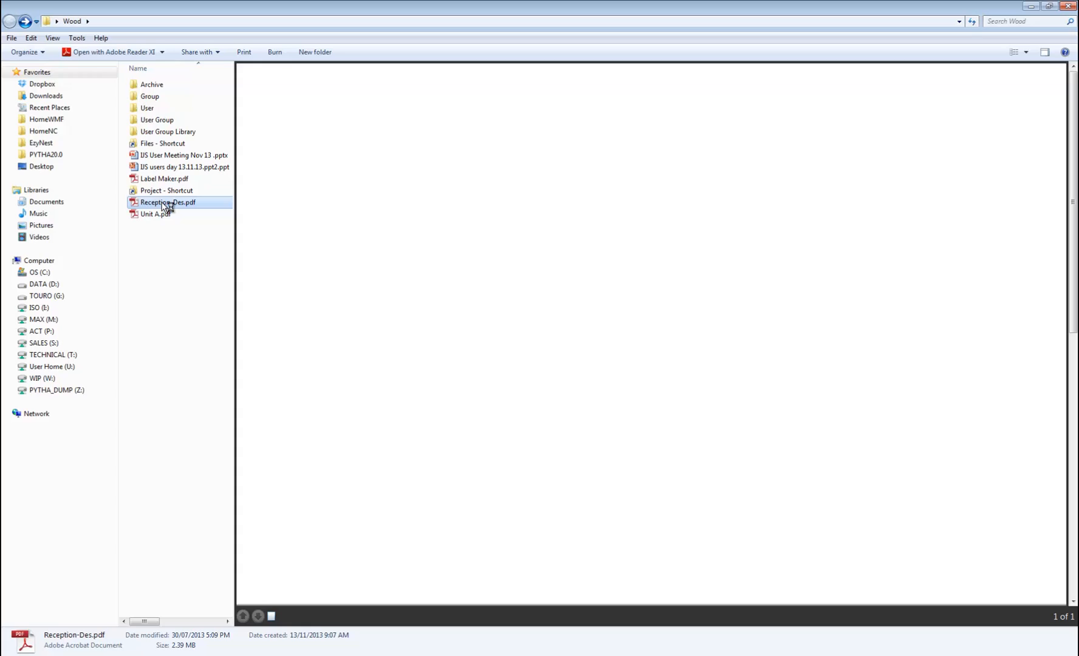
double_click(162, 203)
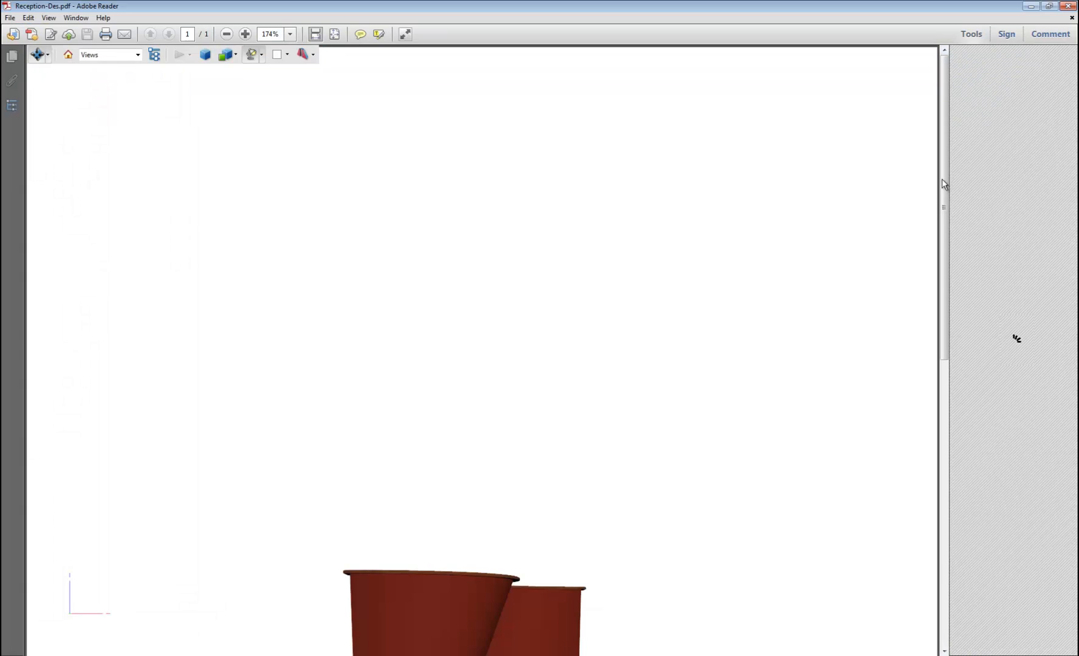
left_click_drag(944, 206, 944, 312)
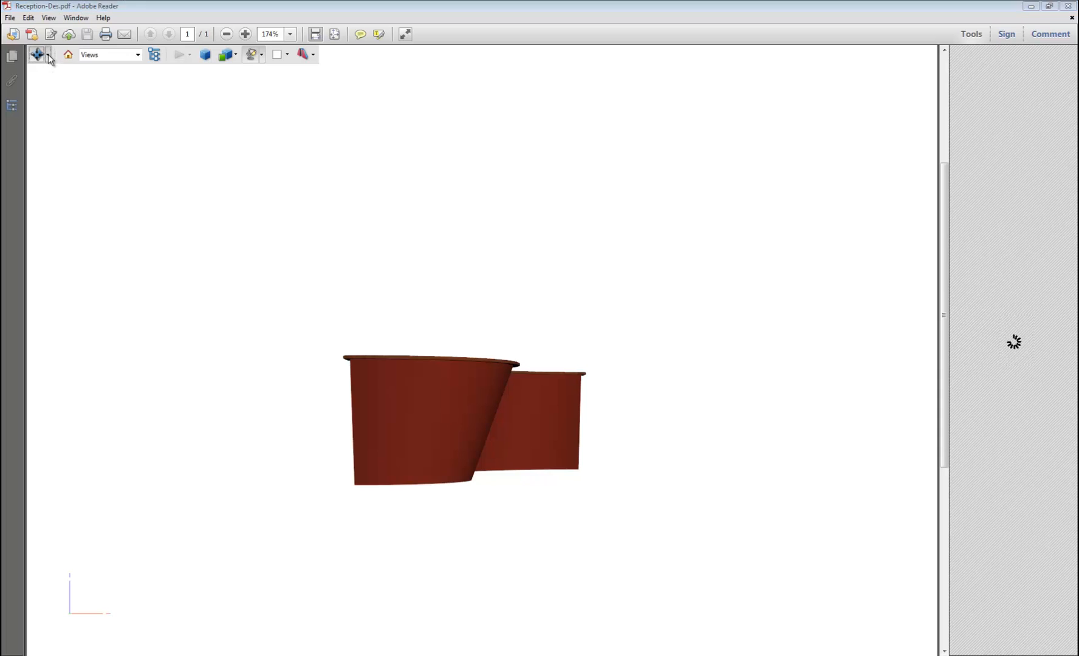
Examine the 3D reception desk by rotating it to different angles, including in a transparent render mode.
left_click(40, 54)
left_click(53, 73)
left_click_drag(446, 419, 379, 464)
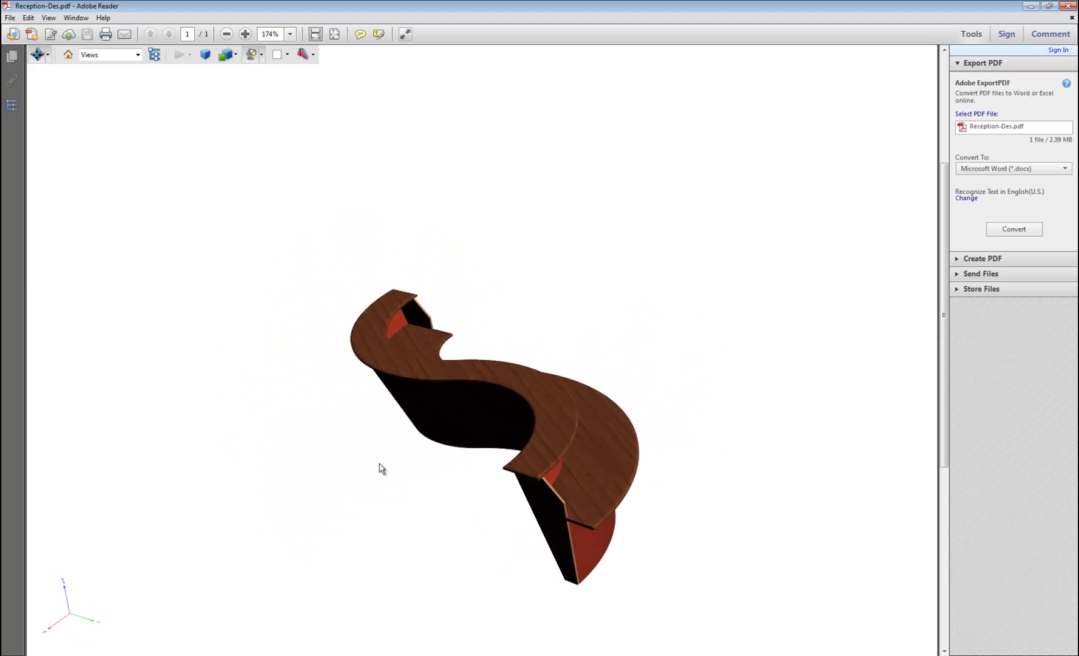
left_click(235, 55)
left_click(234, 96)
left_click_drag(441, 455, 791, 298)
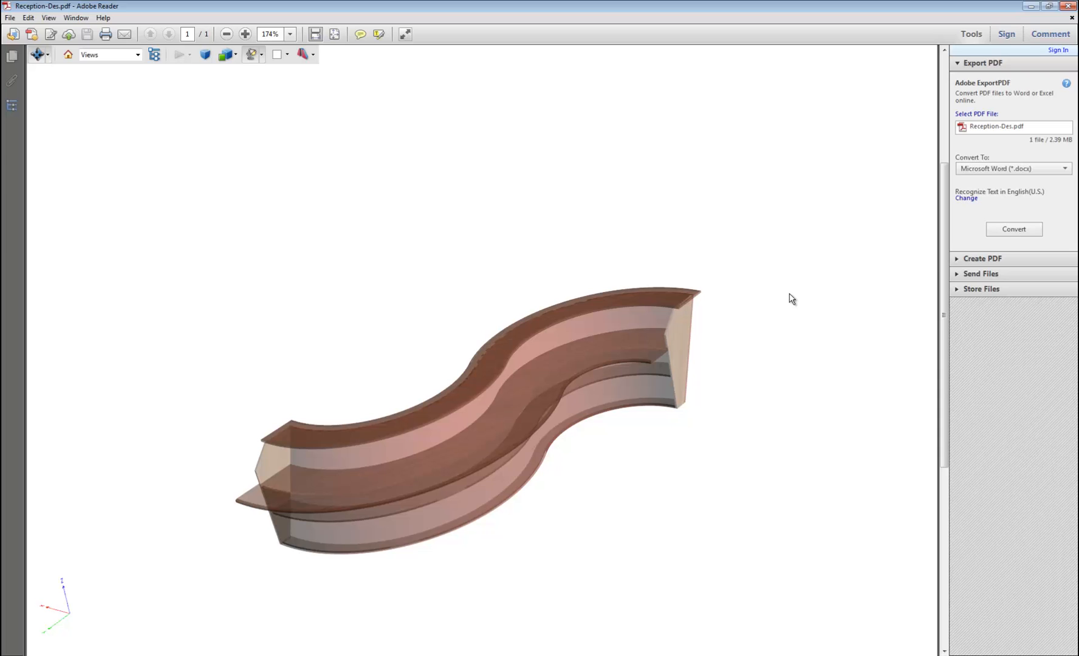
Switch back to the Document9 design in TopSolid and view the whole curved unit.
left_click(446, 655)
scroll(493, 368, "down", 2)
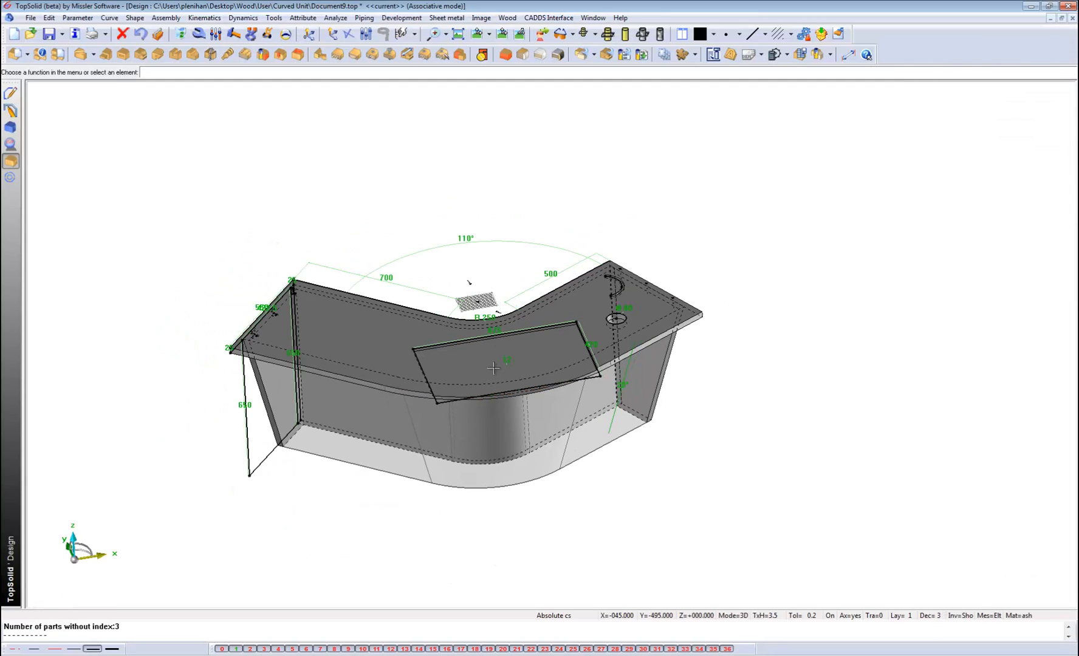
scroll(493, 368, "up", 3)
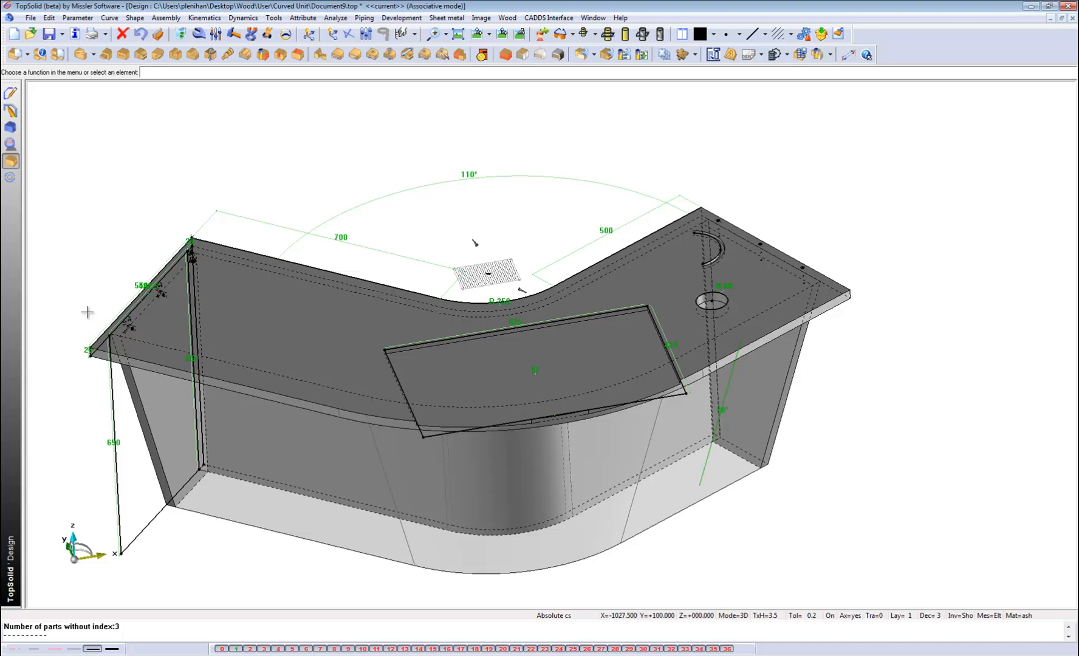
Examine the rendering techniques available for calculating an image of the curved unit, leaving the command without rendering.
left_click(12, 144)
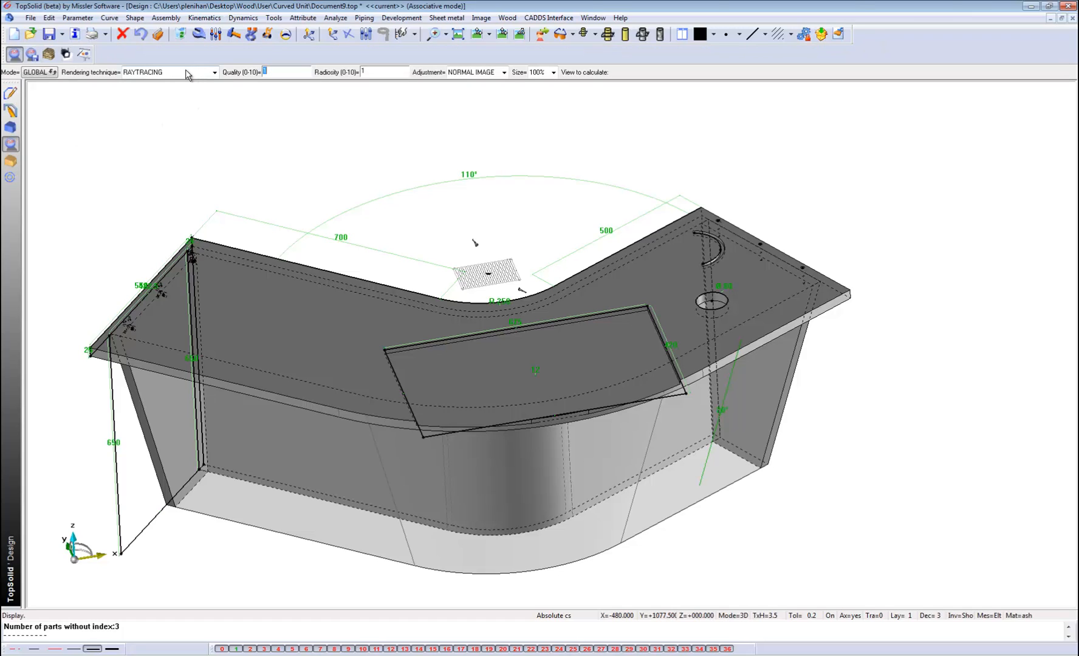
left_click(186, 73)
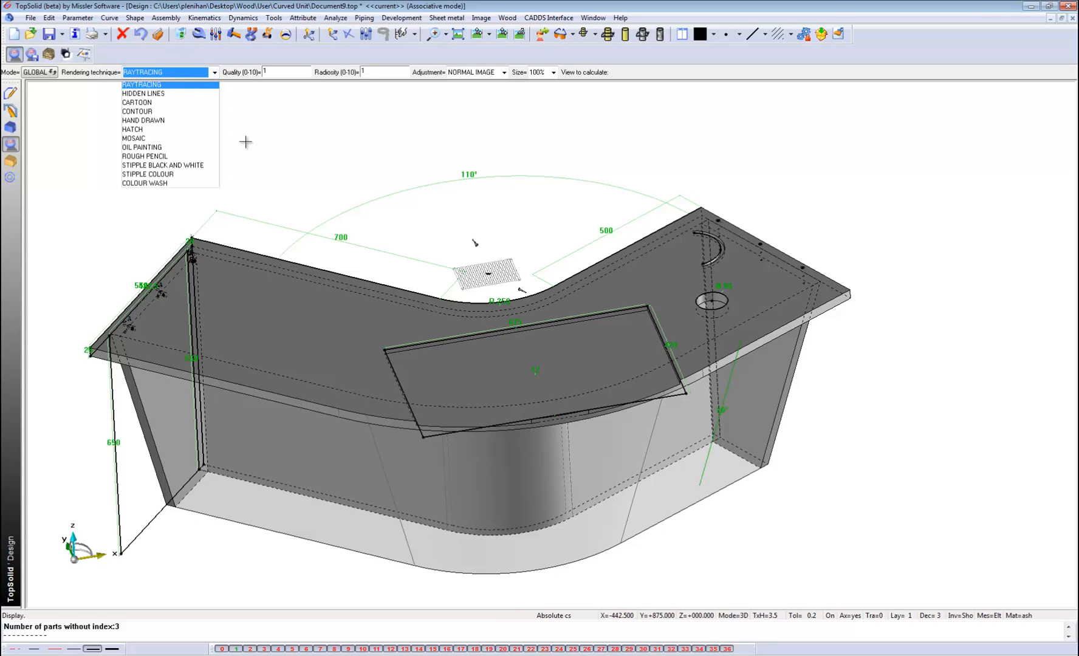
scroll(268, 156, "up", 2)
scroll(310, 206, "down", 2)
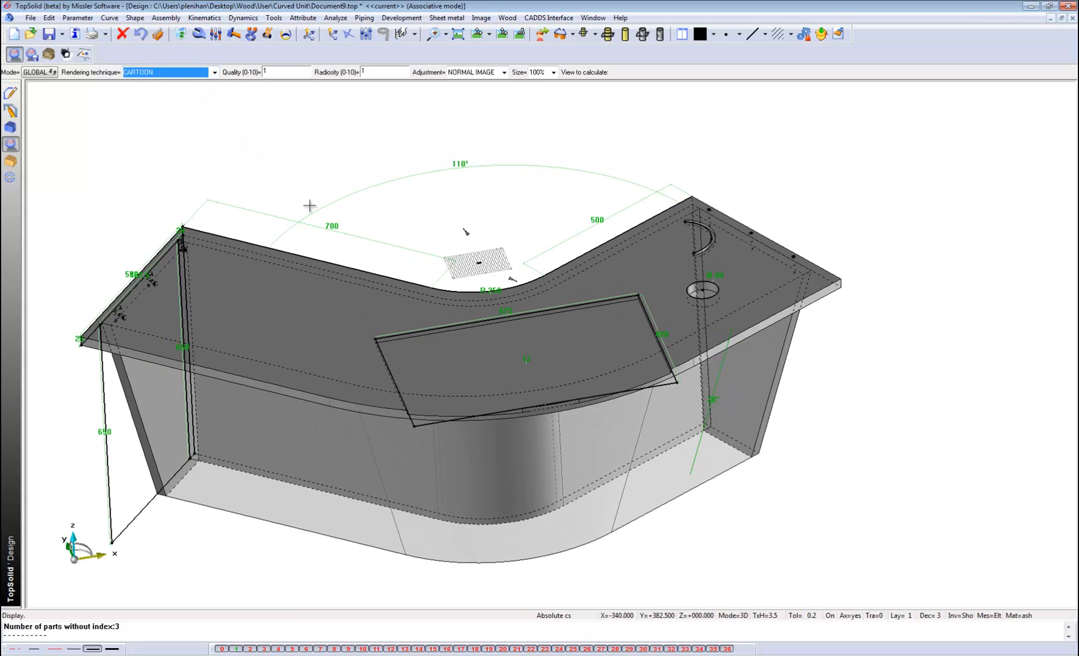
key("Escape")
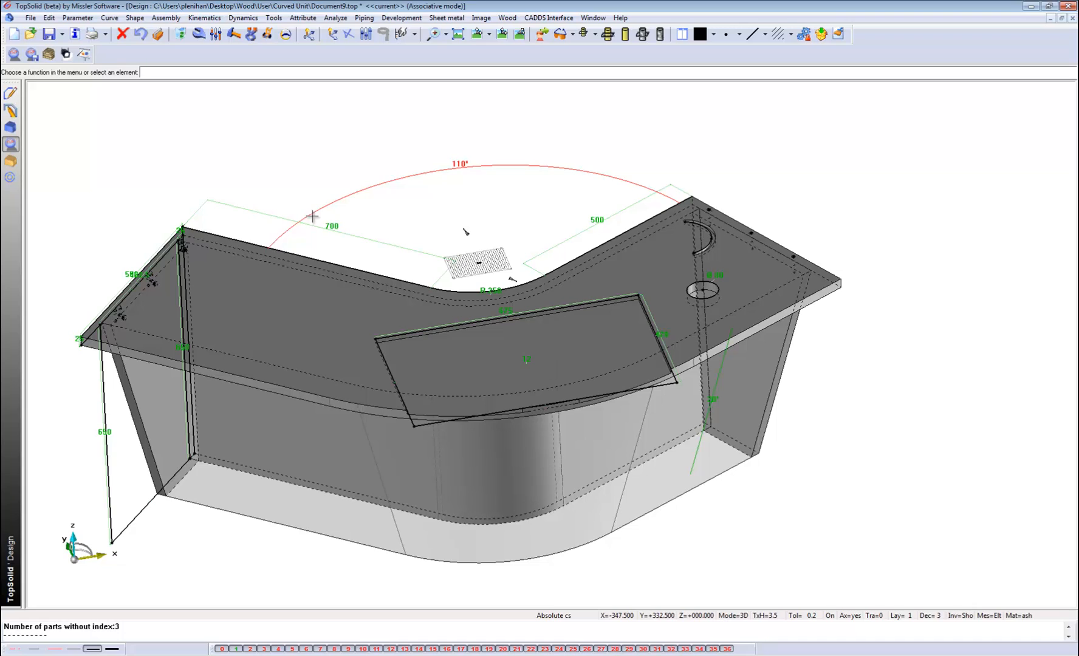
scroll(327, 246, "up", 1)
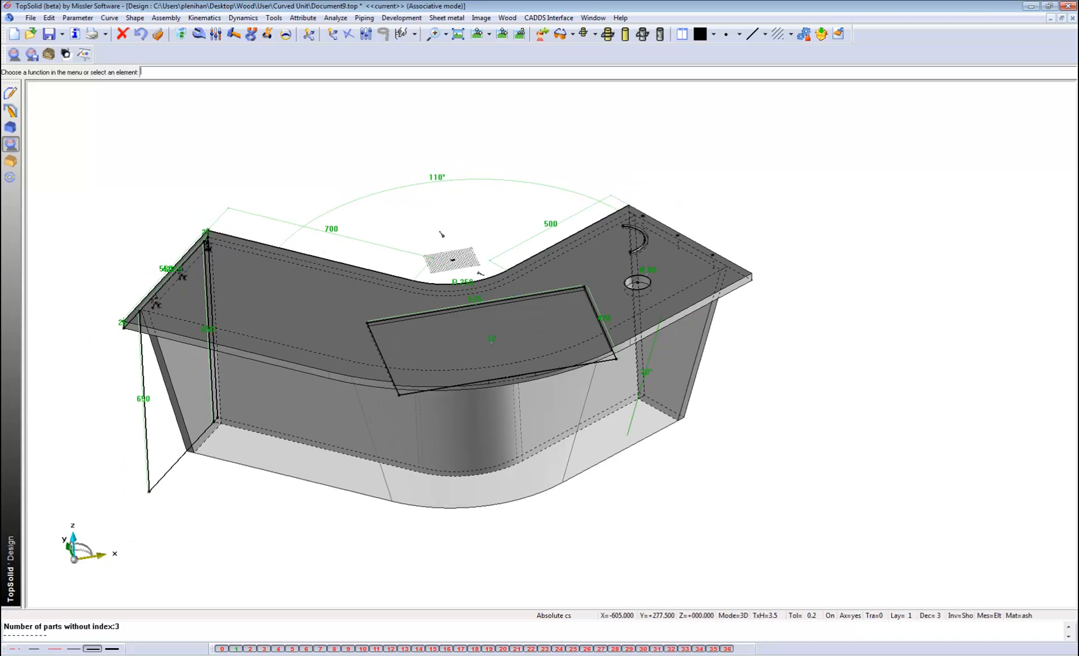